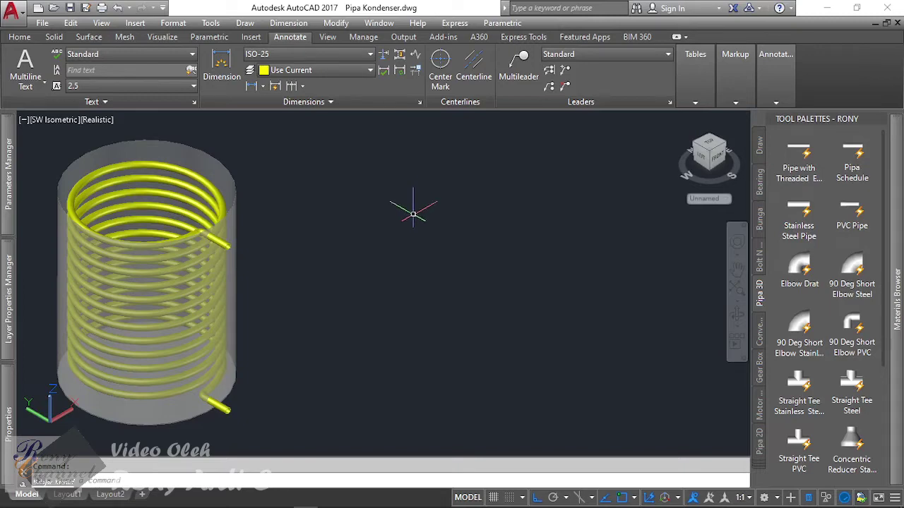
Pan and zoom the Realistic view to recentre the coiled tank
middle_drag(374, 225, 505, 263)
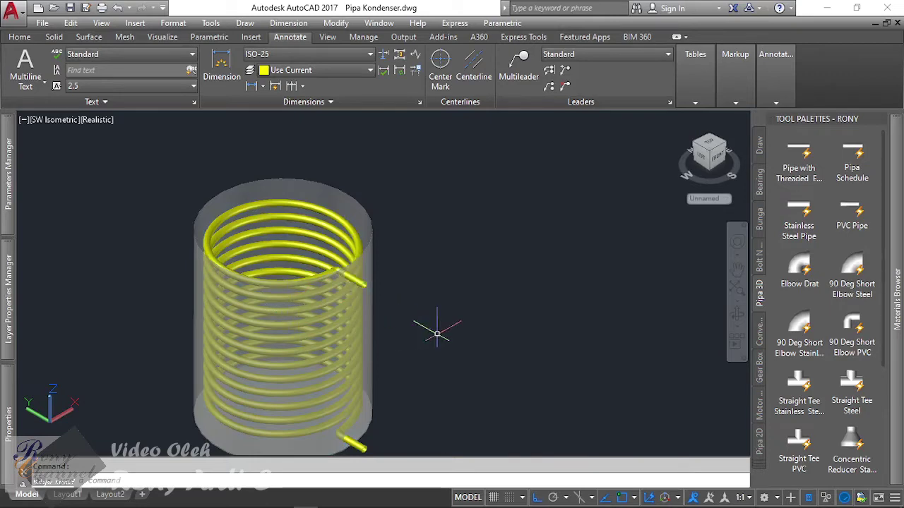
scroll(438, 202, down, 2)
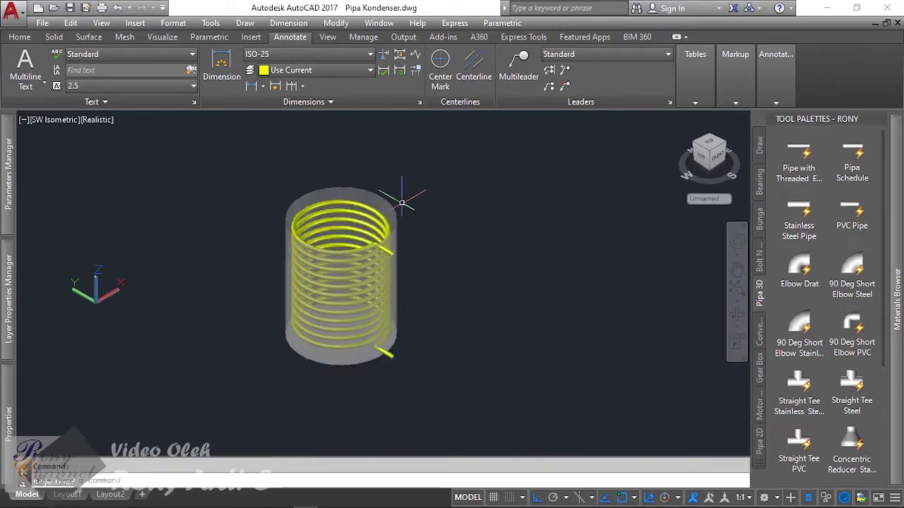
scroll(403, 196, up, 2)
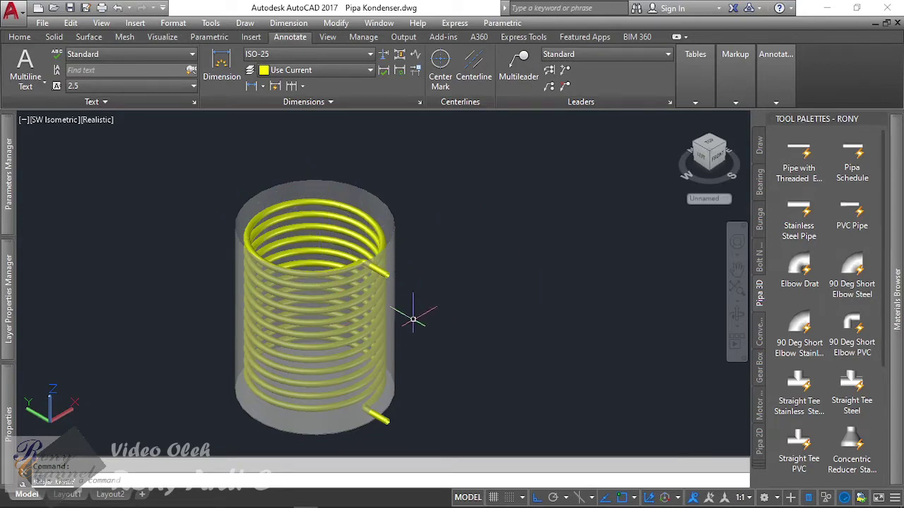
Switch the visual style from Realistic to 2D Wireframe
click(96, 120)
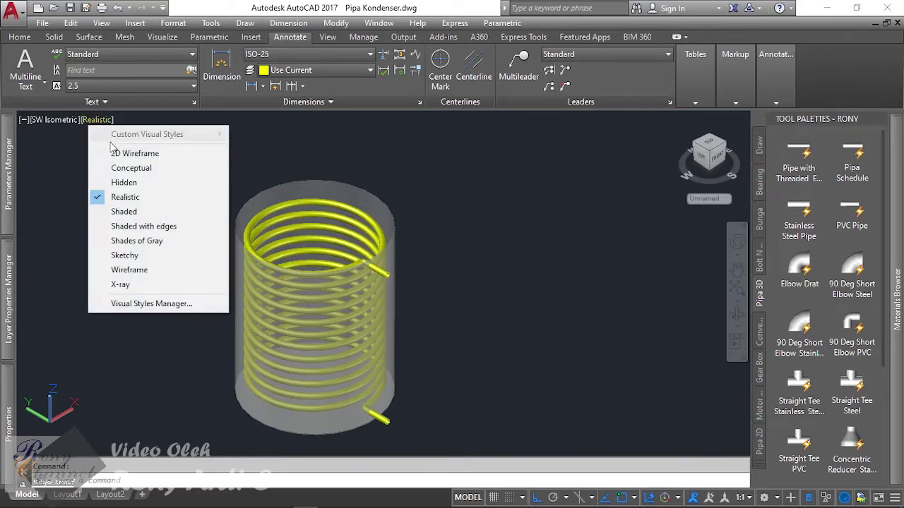
click(124, 153)
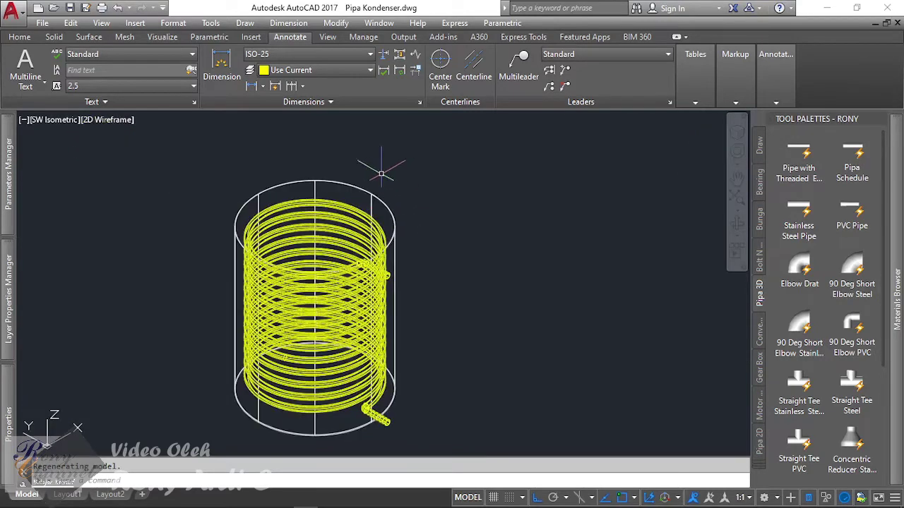
scroll(185, 168, down, 3)
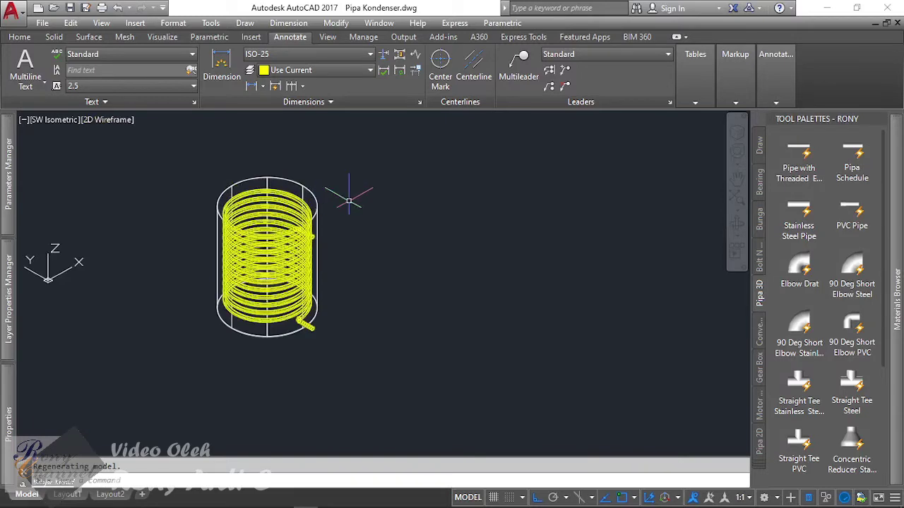
Set the view to Top and pan and zoom onto the coil
click(60, 122)
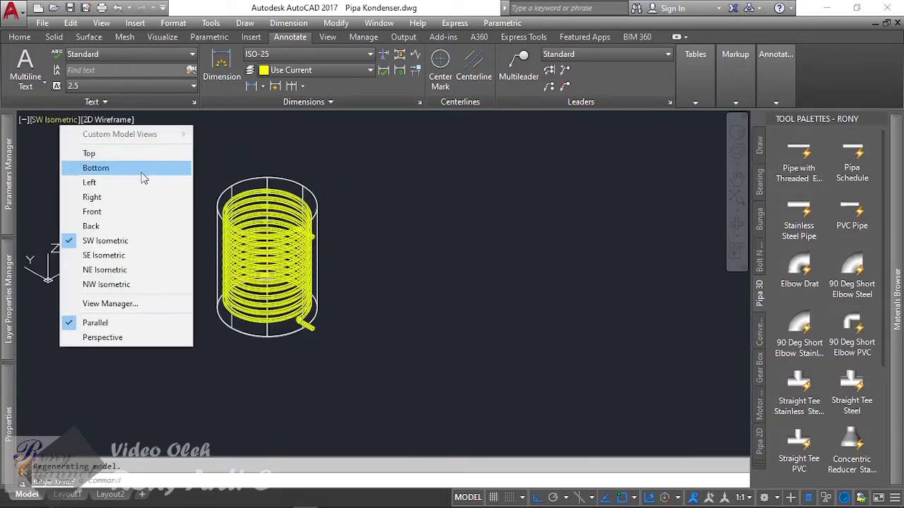
click(129, 153)
middle_drag(433, 274, 329, 230)
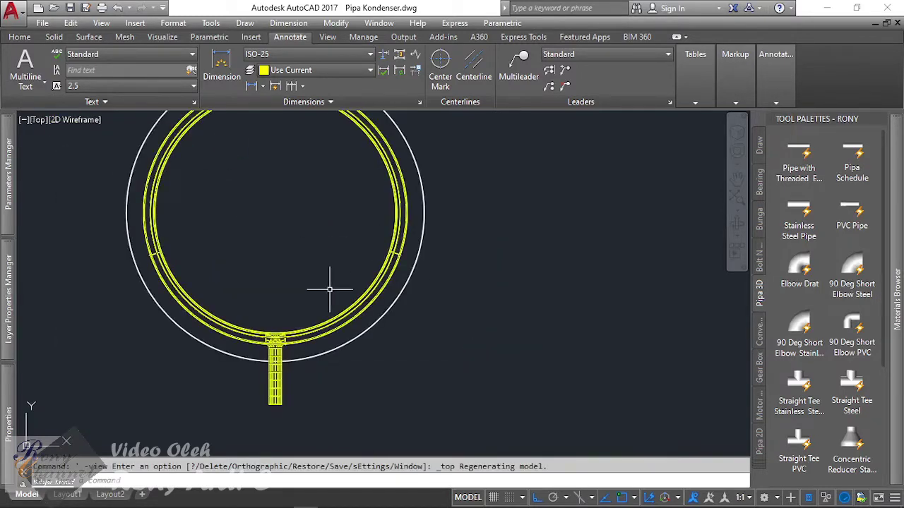
scroll(353, 233, down, 2)
scroll(372, 172, up, 4)
scroll(396, 166, down, 3)
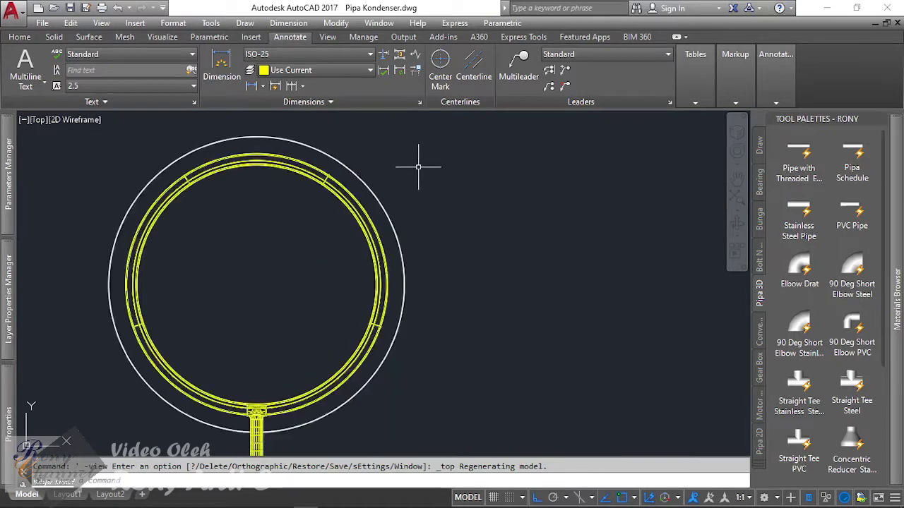
scroll(419, 162, down, 2)
scroll(383, 328, up, 2)
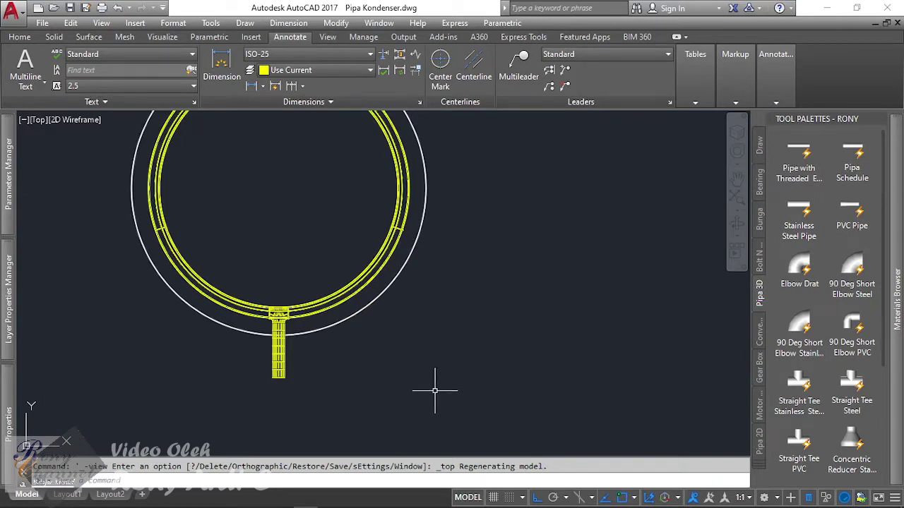
scroll(212, 282, down, 2)
scroll(272, 281, up, 2)
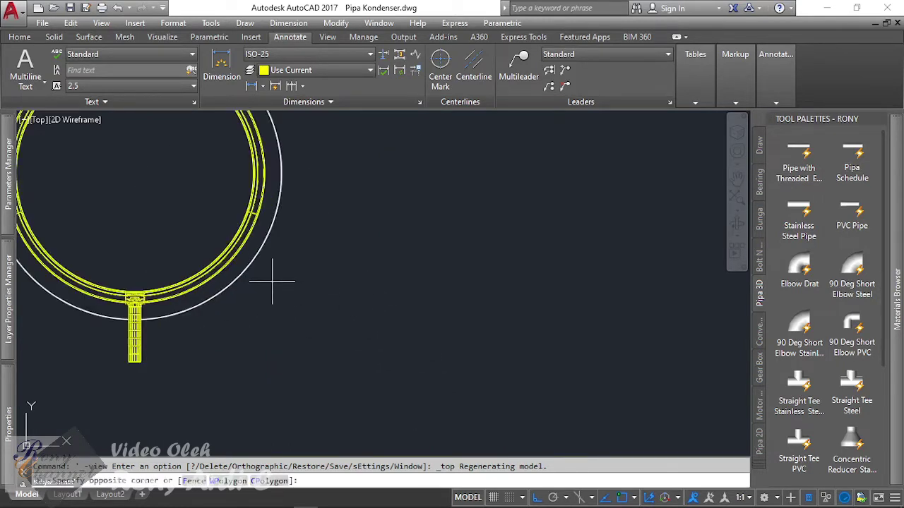
Window-select the tank and its pipes and copy them below the original
click(247, 268)
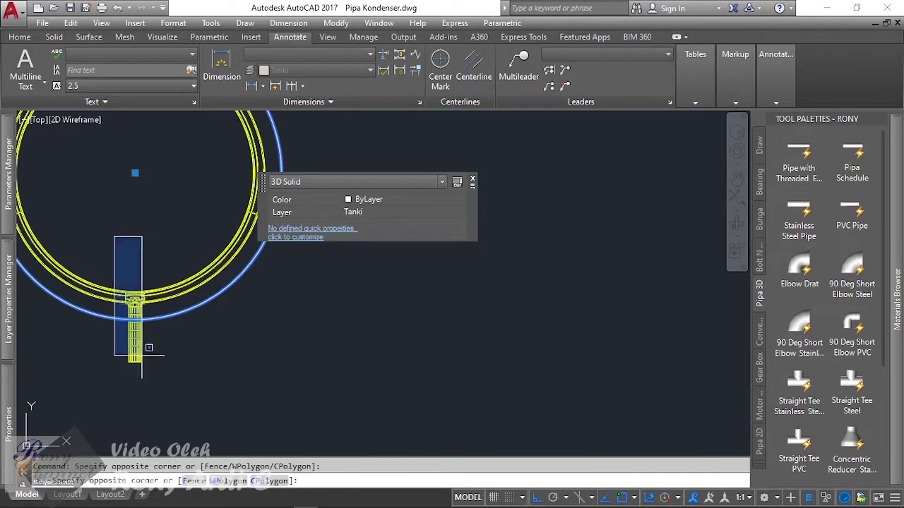
click(208, 441)
scroll(212, 208, down, 5)
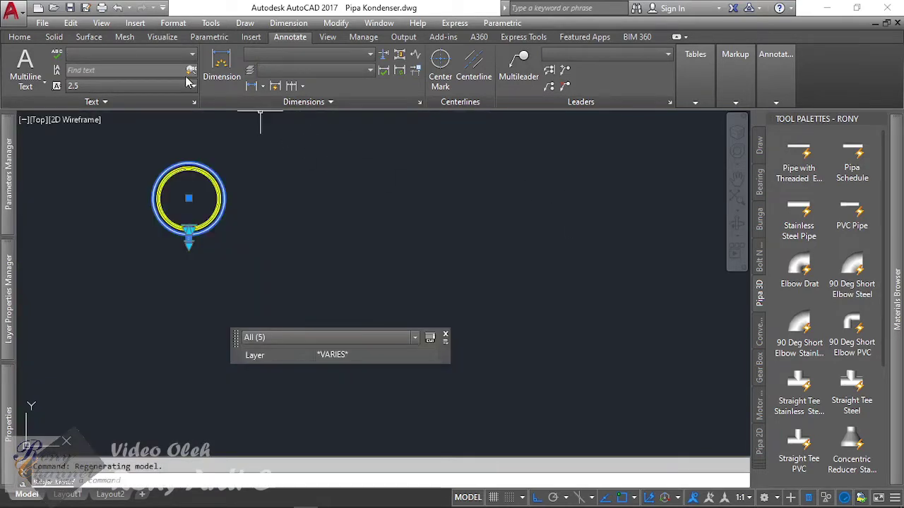
click(19, 36)
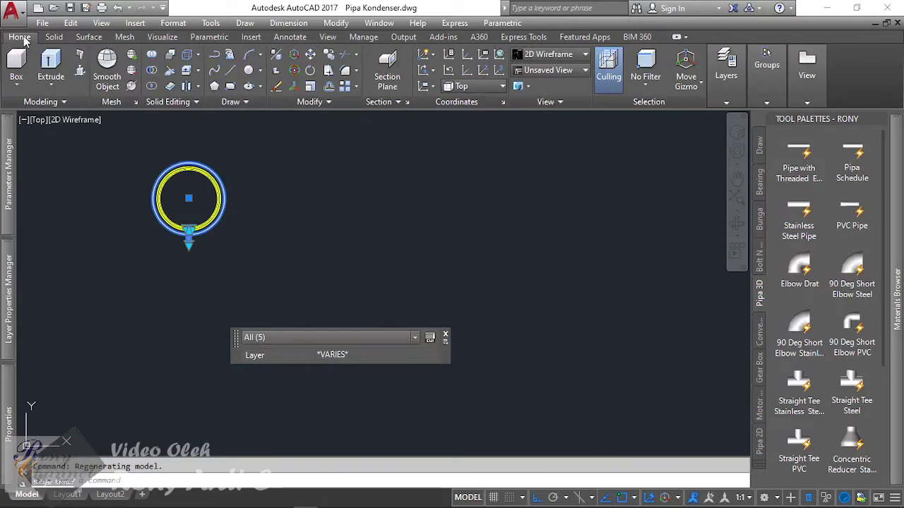
click(324, 69)
scroll(282, 181, down, 3)
click(400, 266)
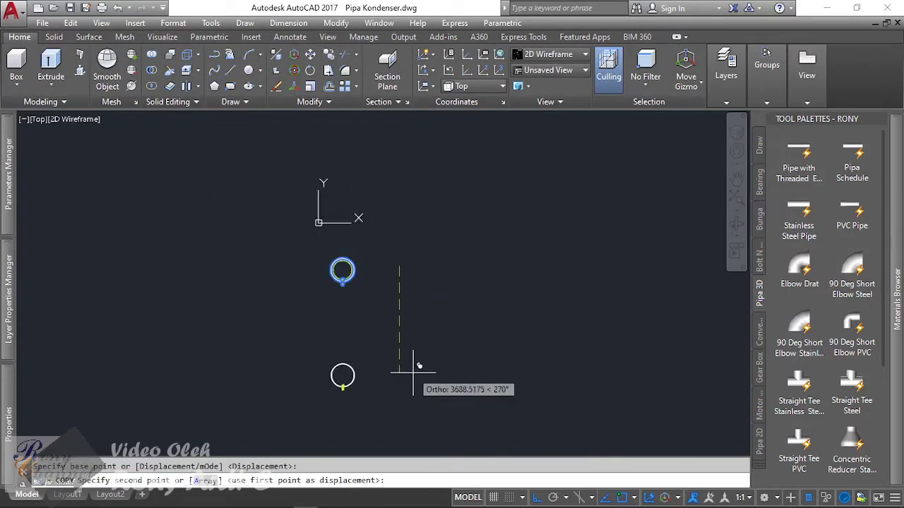
click(418, 373)
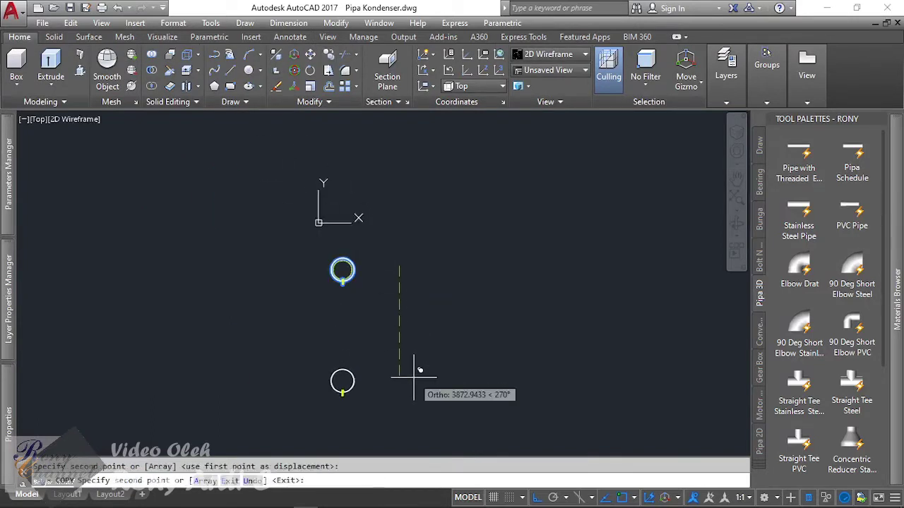
right_click(154, 176)
click(188, 180)
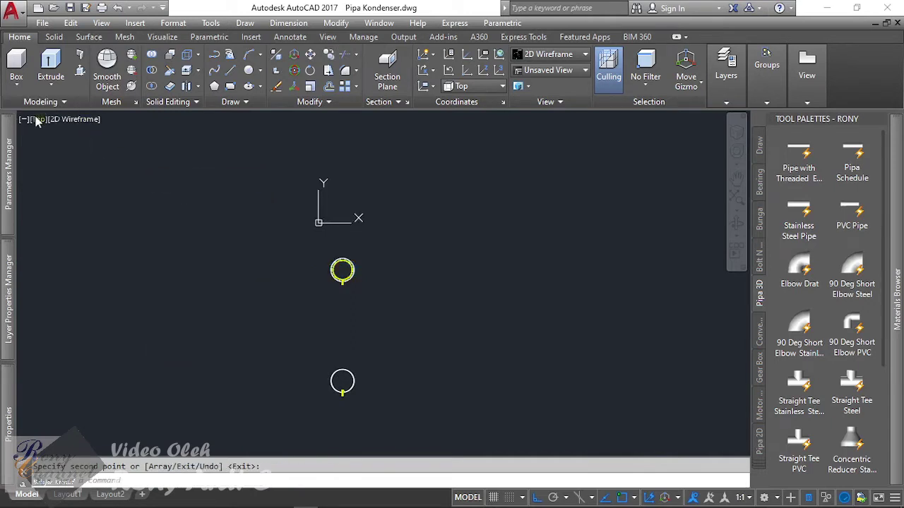
Switch to the SW Isometric view and zoom to frame both tanks
click(37, 121)
click(92, 237)
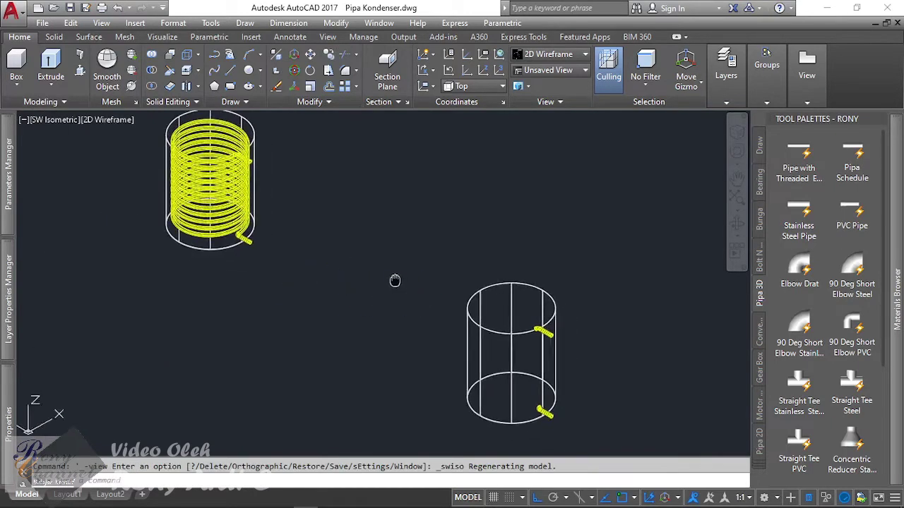
scroll(394, 280, up, 2)
scroll(468, 333, up, 3)
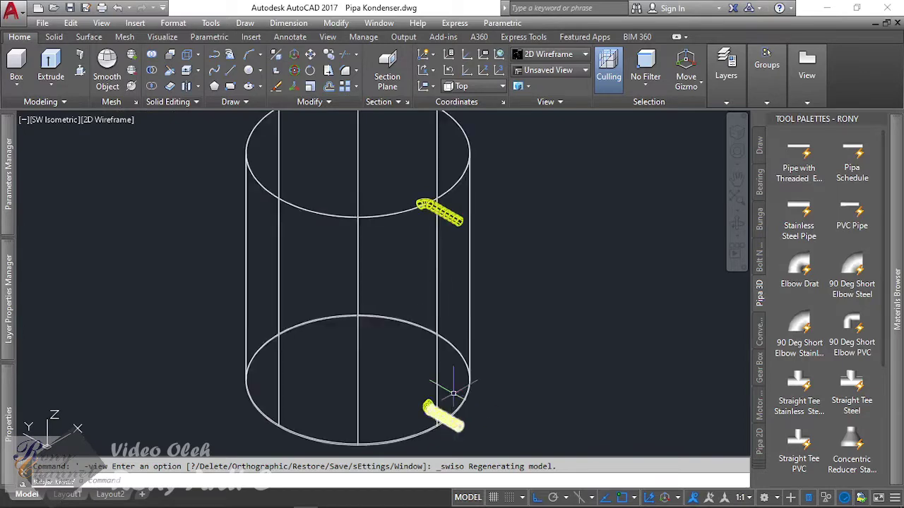
scroll(413, 185, up, 2)
scroll(414, 267, down, 8)
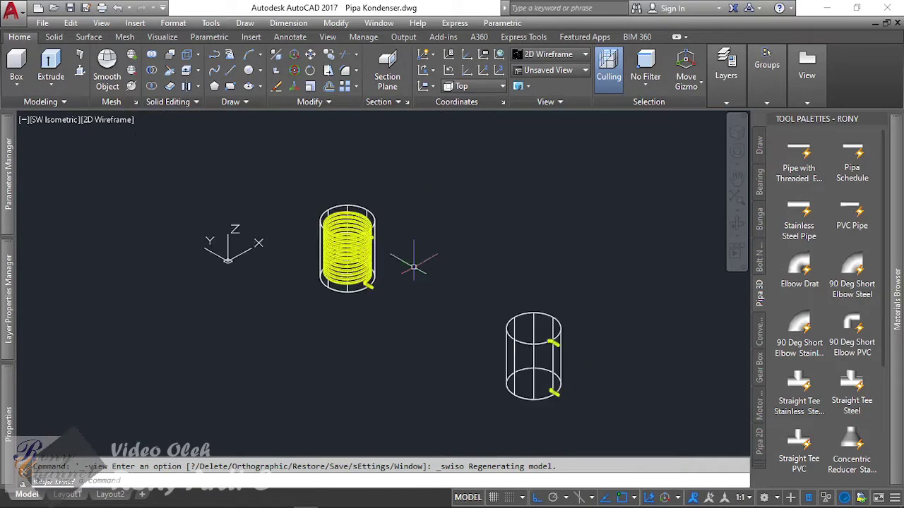
click(47, 120)
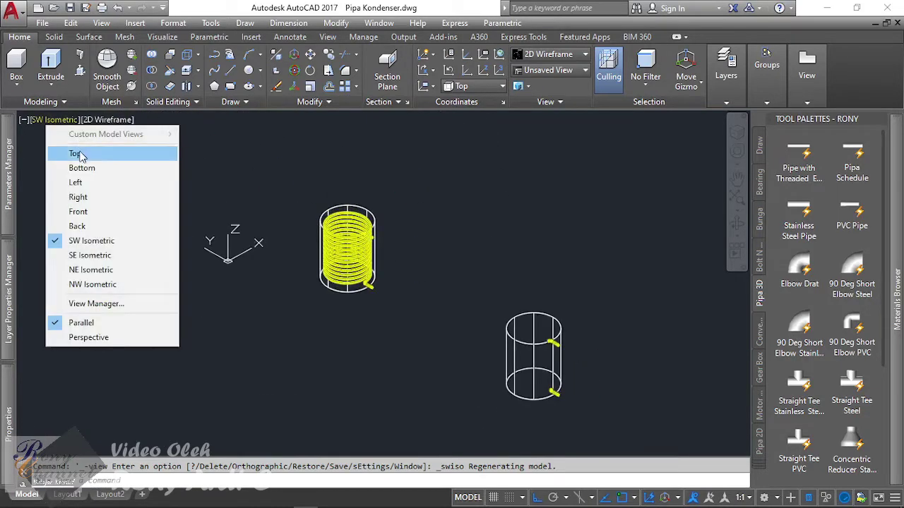
Switch to the Top view and zoom in on the tank ring
click(79, 155)
scroll(383, 145, up, 2)
scroll(363, 205, up, 5)
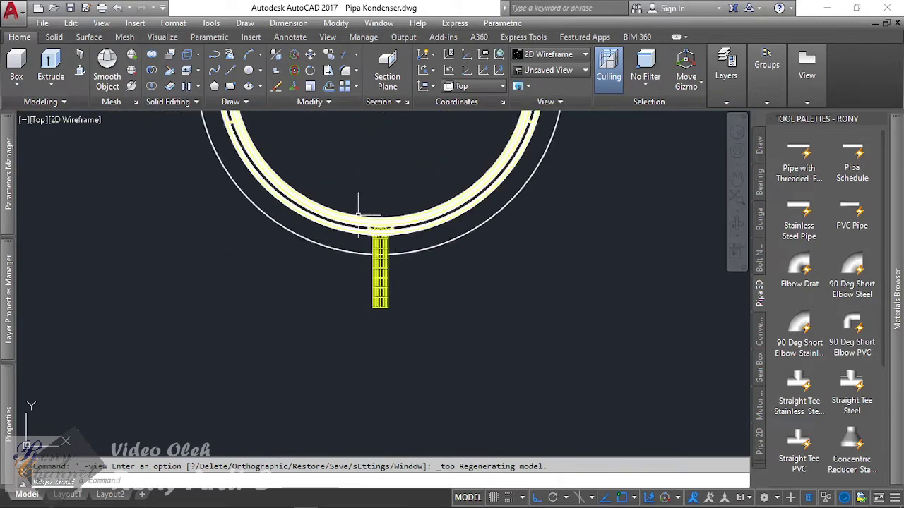
scroll(357, 213, up, 2)
scroll(397, 202, up, 2)
scroll(296, 212, down, 2)
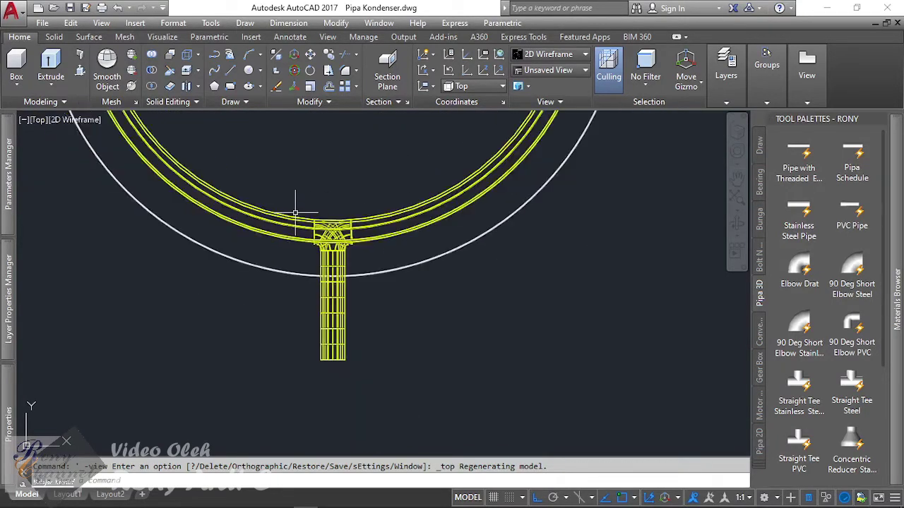
scroll(295, 213, down, 2)
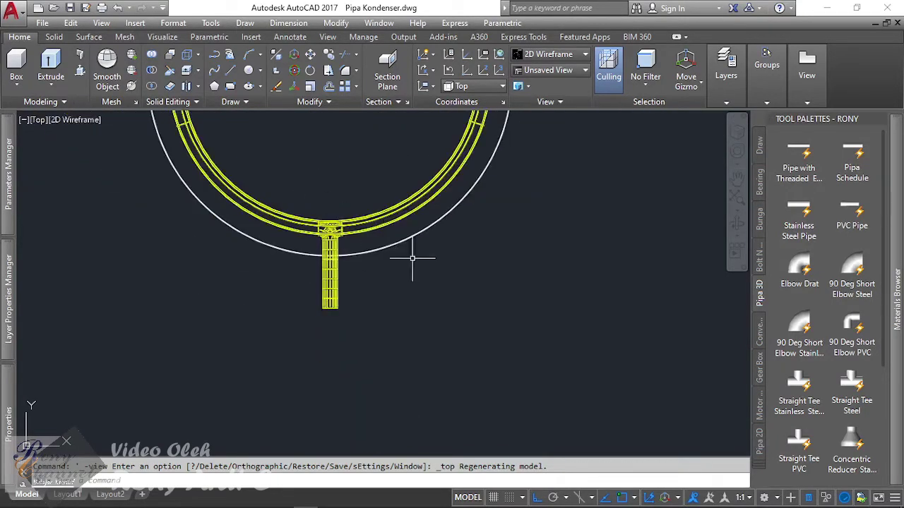
Window-select the tank ring together with its short pipe stub
click(37, 120)
click(373, 294)
scroll(367, 282, up, 3)
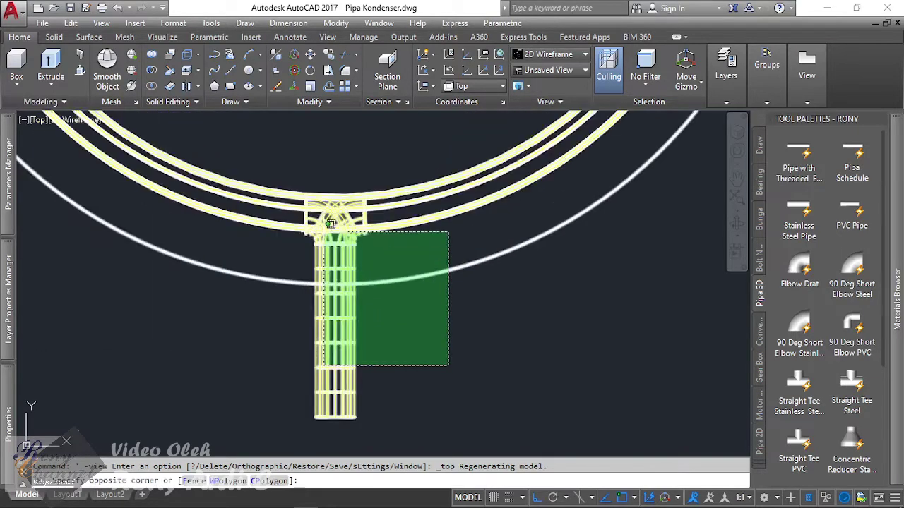
scroll(363, 211, up, 1)
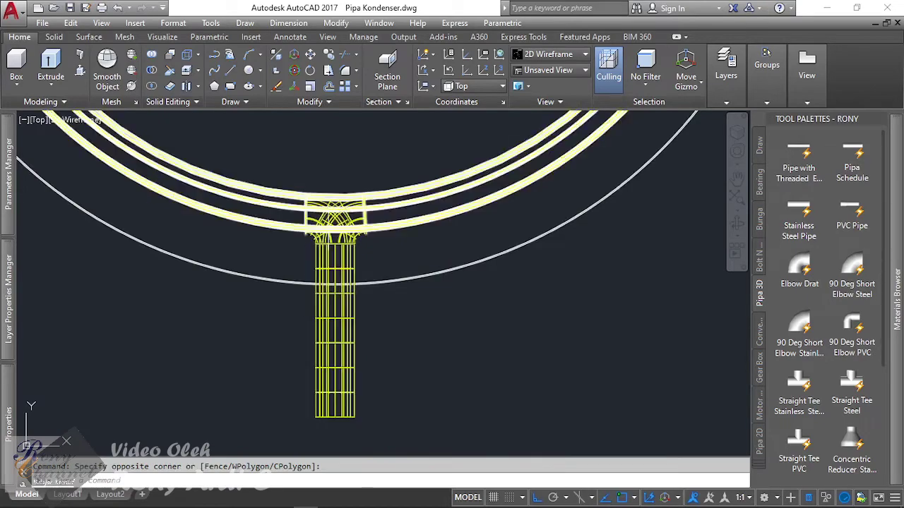
scroll(361, 209, up, 2)
scroll(362, 209, down, 1)
scroll(353, 191, down, 1)
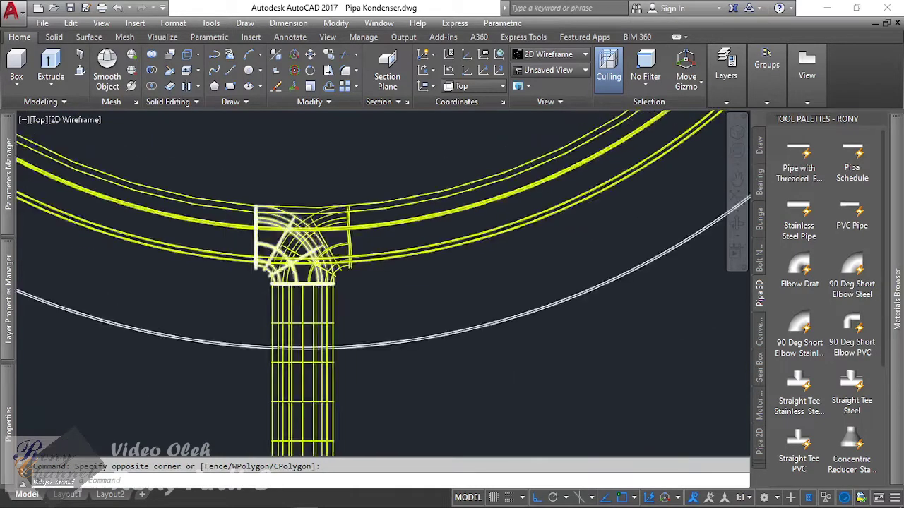
scroll(346, 170, down, 1)
scroll(352, 212, down, 1)
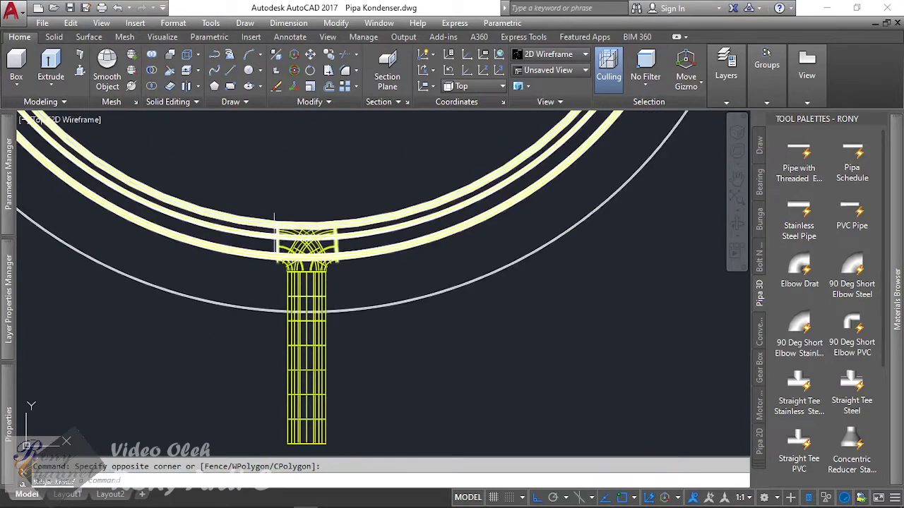
scroll(394, 266, down, 2)
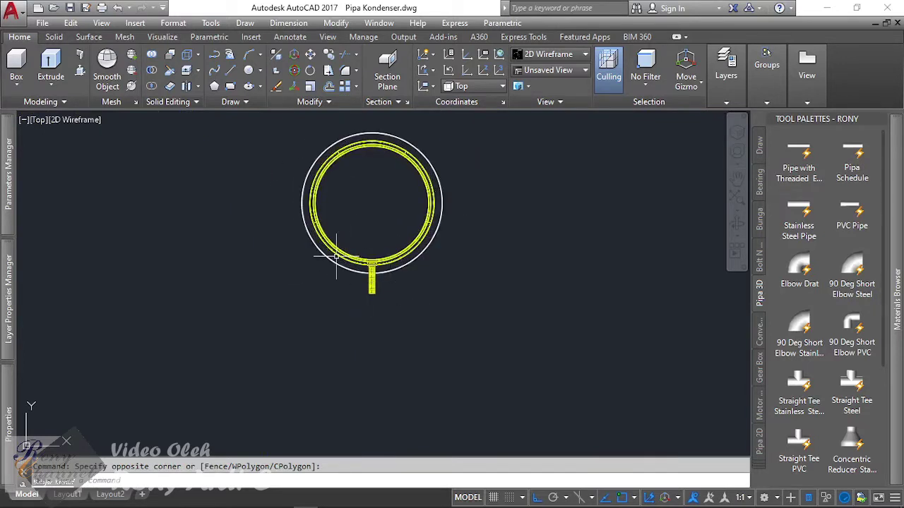
scroll(287, 169, down, 3)
scroll(311, 191, up, 2)
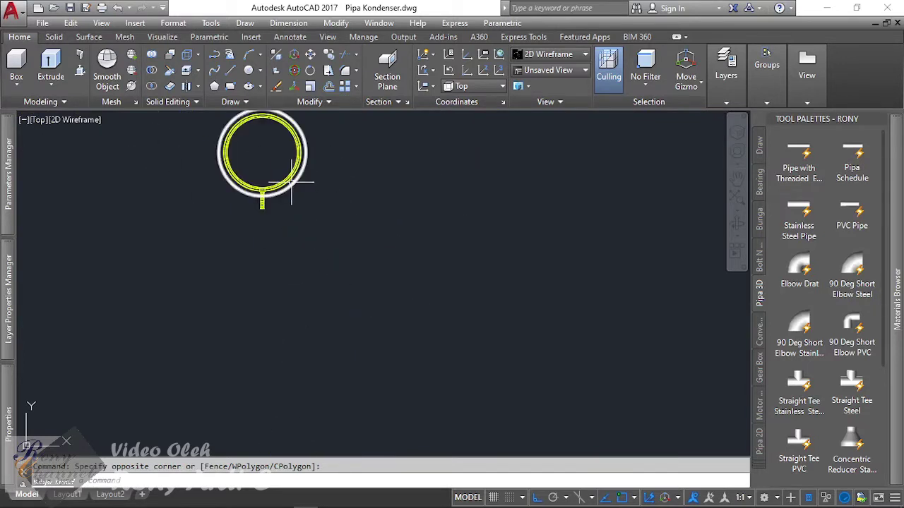
click(290, 182)
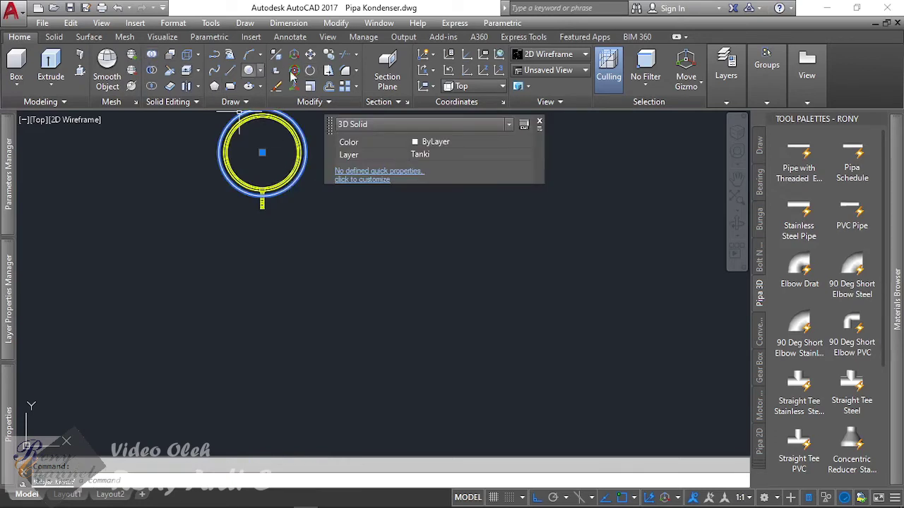
Copy the selected tank shell to a spot below the others
click(328, 54)
scroll(404, 272, down, 5)
click(422, 214)
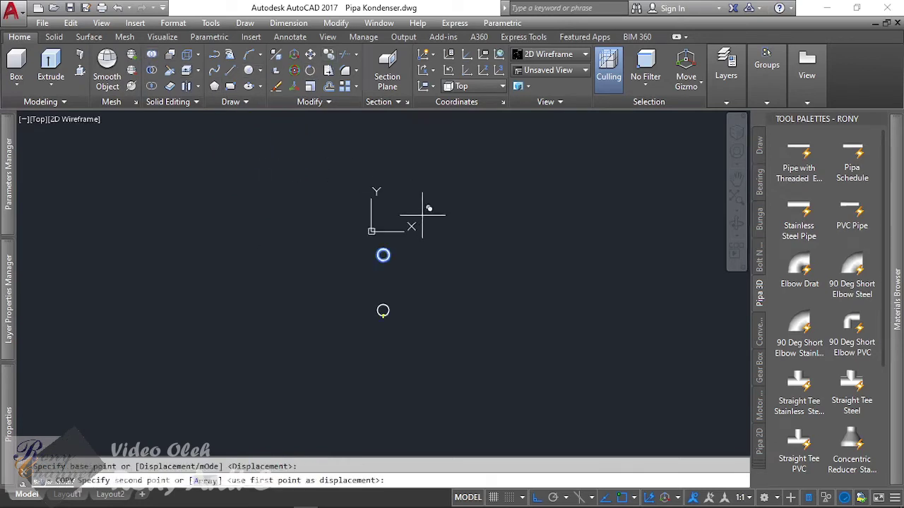
click(426, 318)
right_click(430, 319)
click(462, 329)
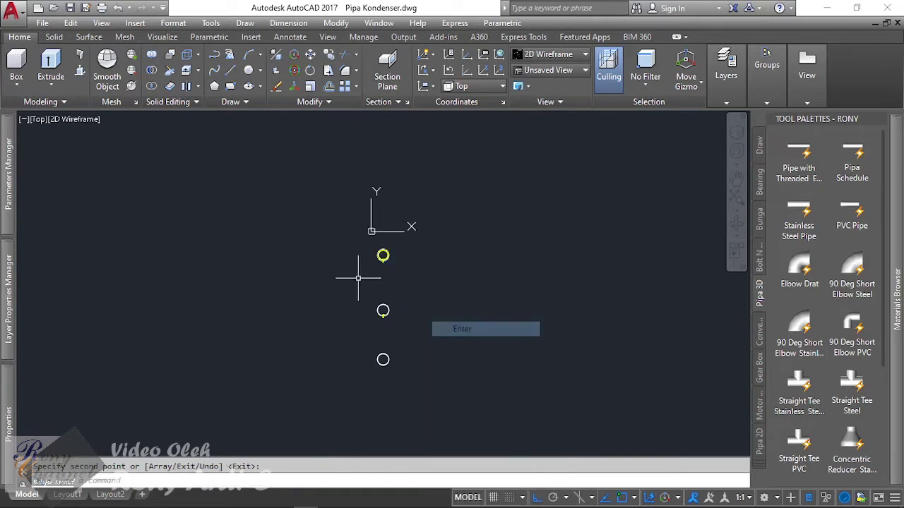
Switch the view to SW Isometric
click(37, 120)
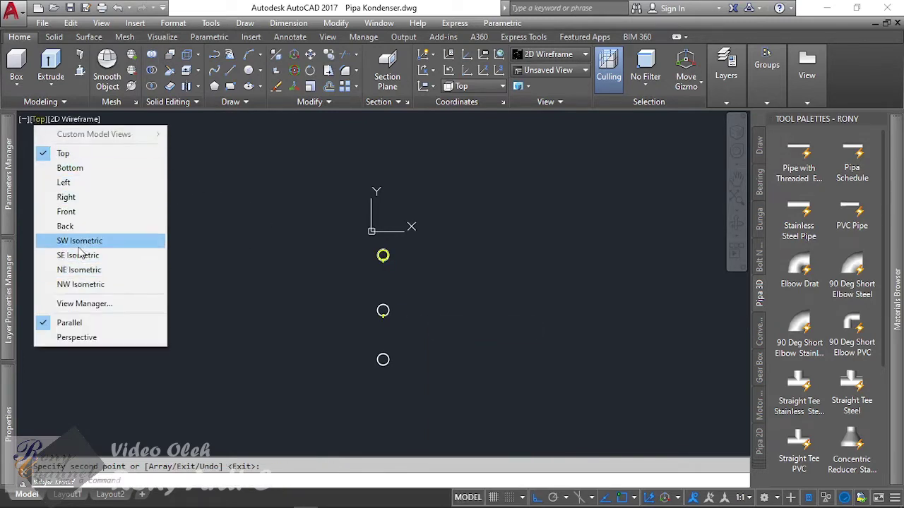
click(71, 237)
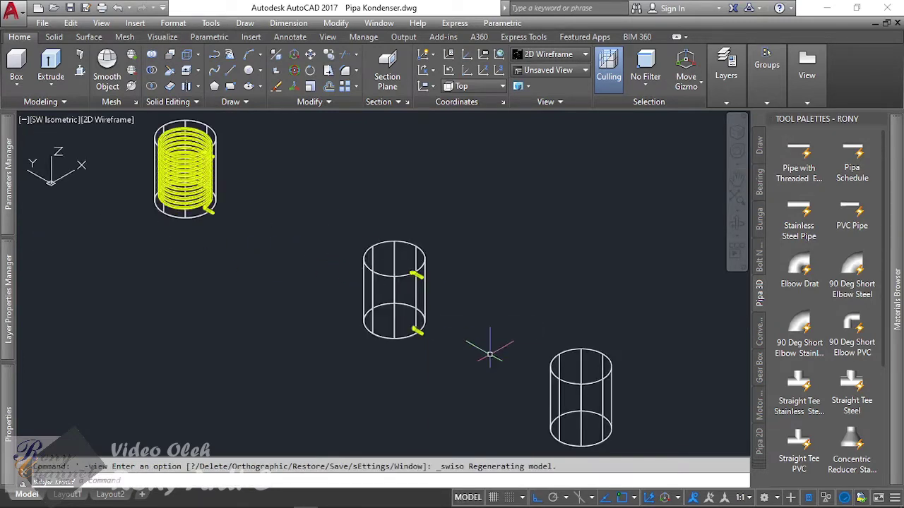
scroll(442, 285, up, 3)
scroll(414, 181, up, 3)
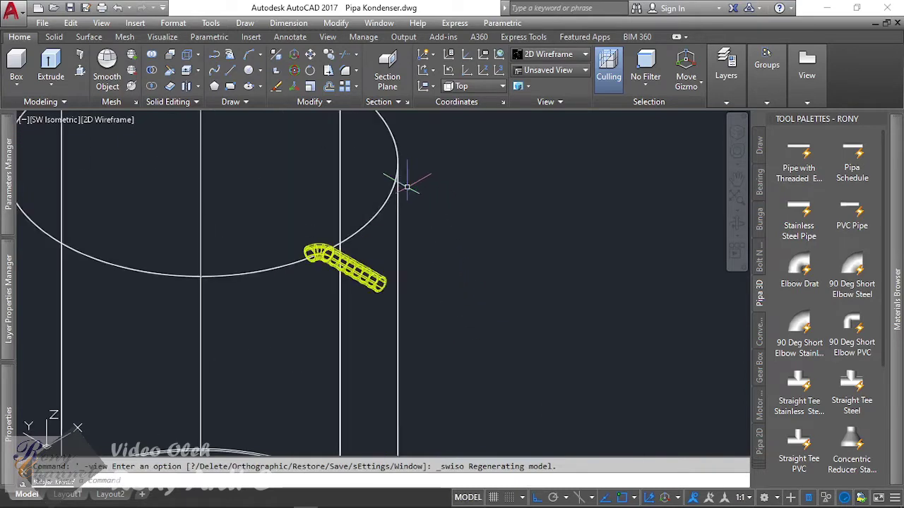
scroll(403, 188, down, 4)
scroll(404, 237, down, 1)
scroll(396, 296, up, 2)
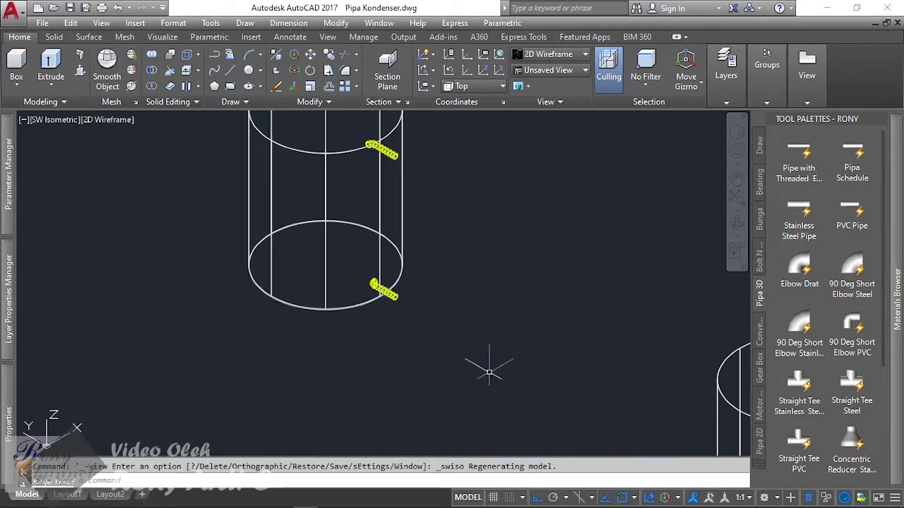
Pan and zoom until the coiled tank and both copies are visible
middle_drag(551, 424, 310, 240)
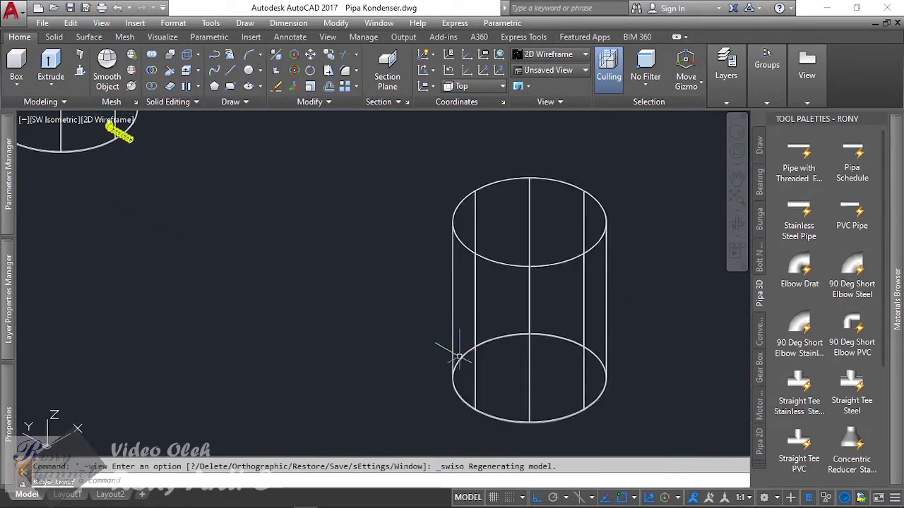
scroll(631, 296, down, 4)
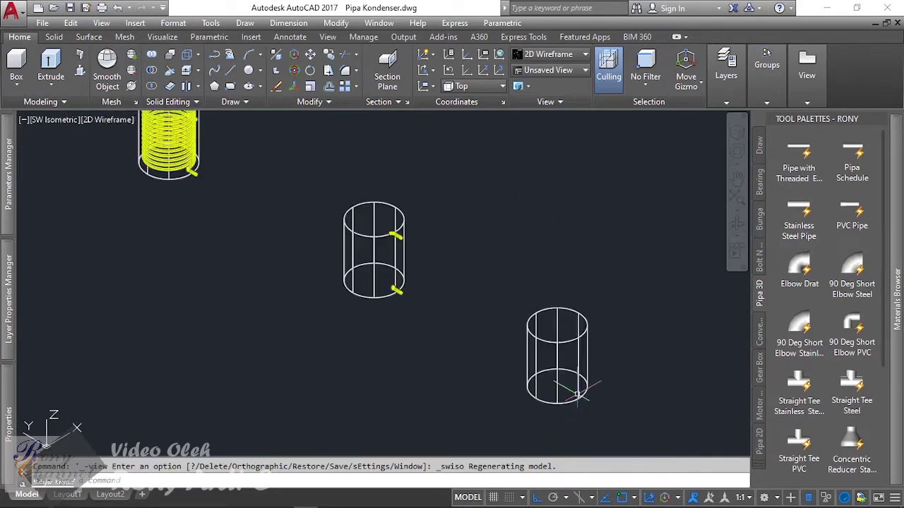
middle_drag(232, 136, 363, 238)
scroll(339, 212, up, 4)
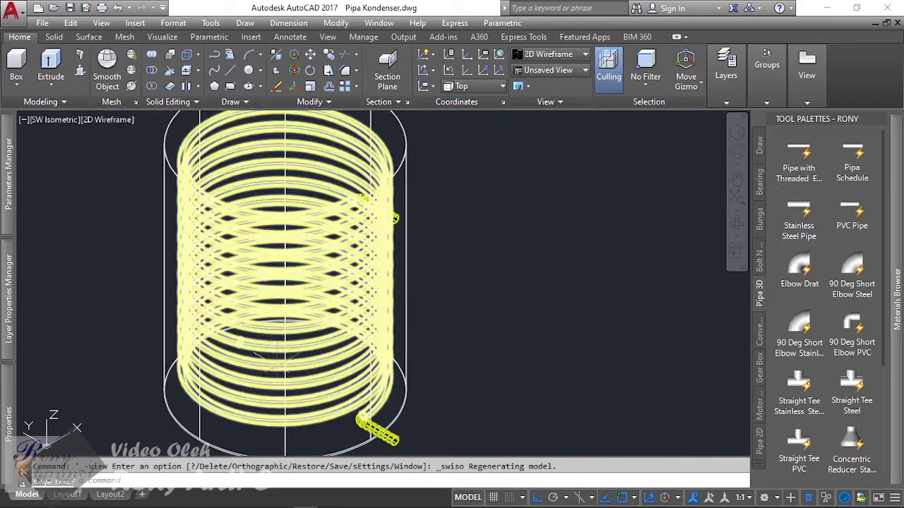
scroll(91, 208, down, 2)
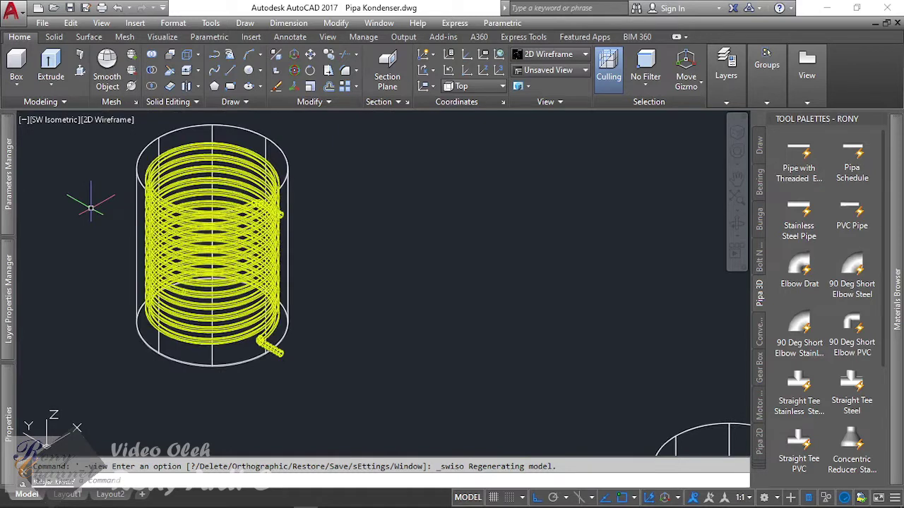
scroll(90, 209, down, 2)
middle_drag(408, 311, 383, 262)
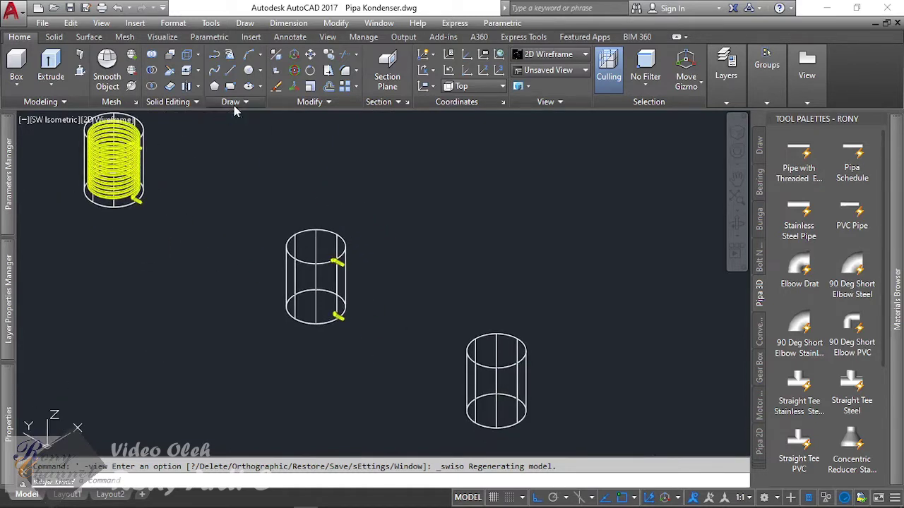
Start the Helix command from the expanded Draw panel
click(235, 106)
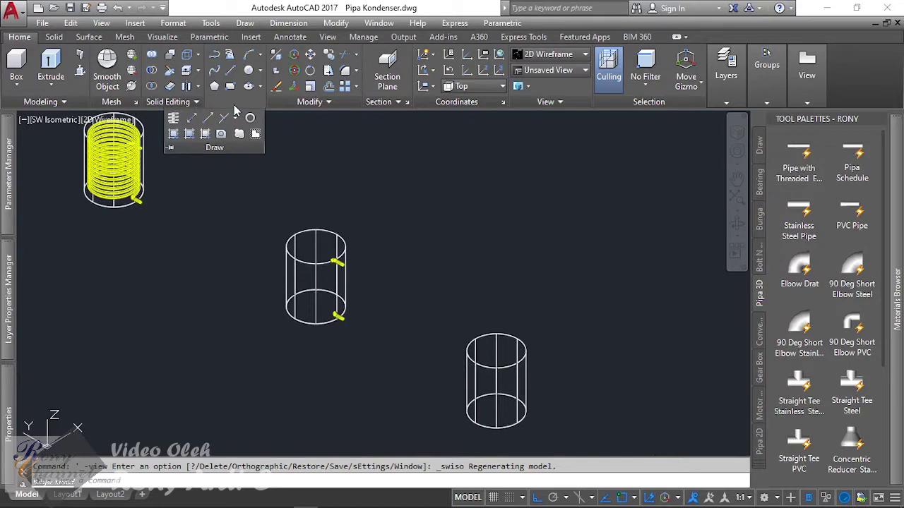
click(53, 87)
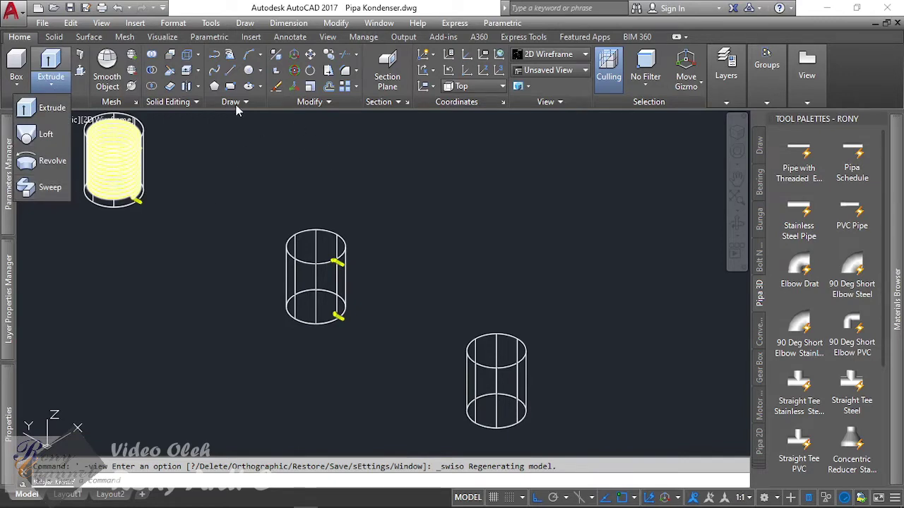
click(237, 103)
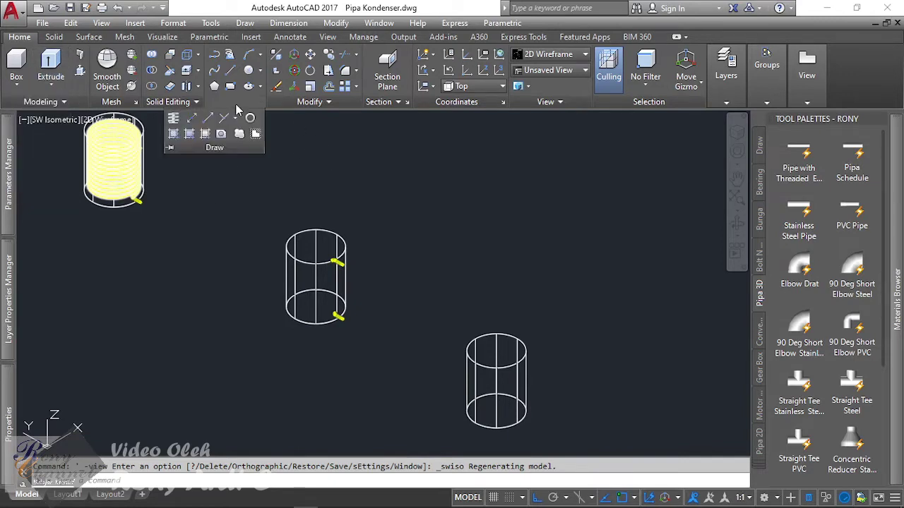
click(173, 120)
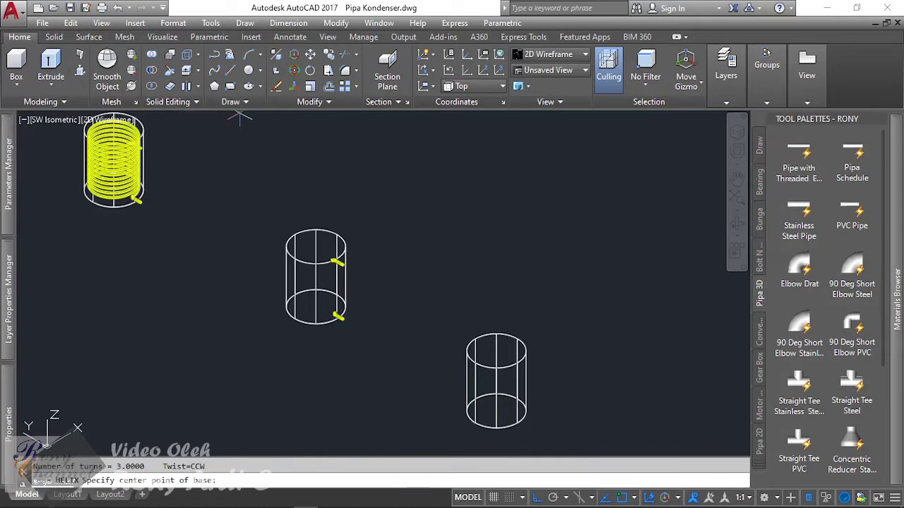
Snap the helix base centre to the centre of the bare tank's bottom circle
click(240, 103)
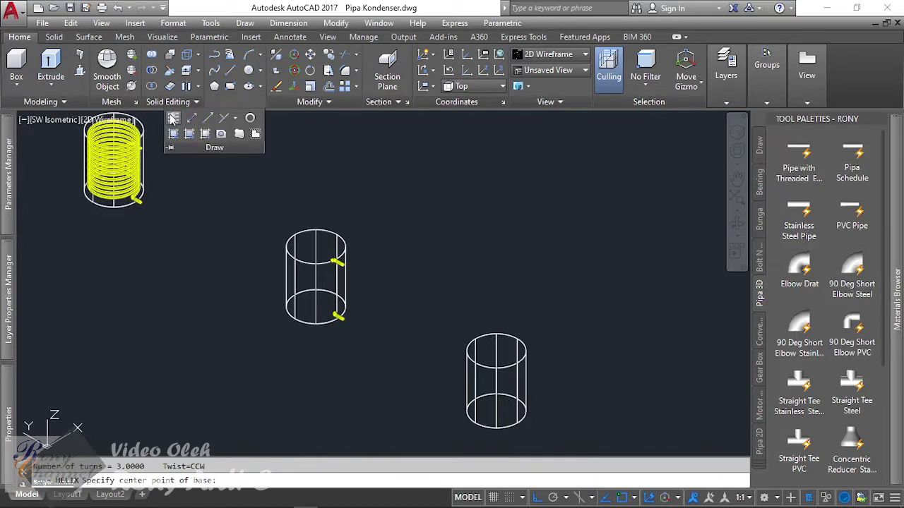
scroll(492, 258, down, 2)
scroll(482, 363, up, 3)
scroll(466, 374, up, 5)
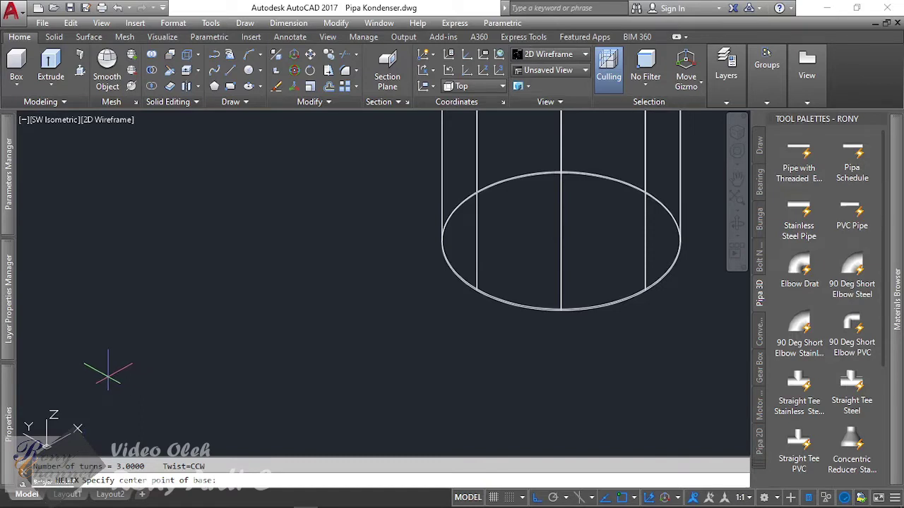
scroll(108, 374, down, 2)
scroll(332, 350, up, 2)
scroll(339, 342, up, 4)
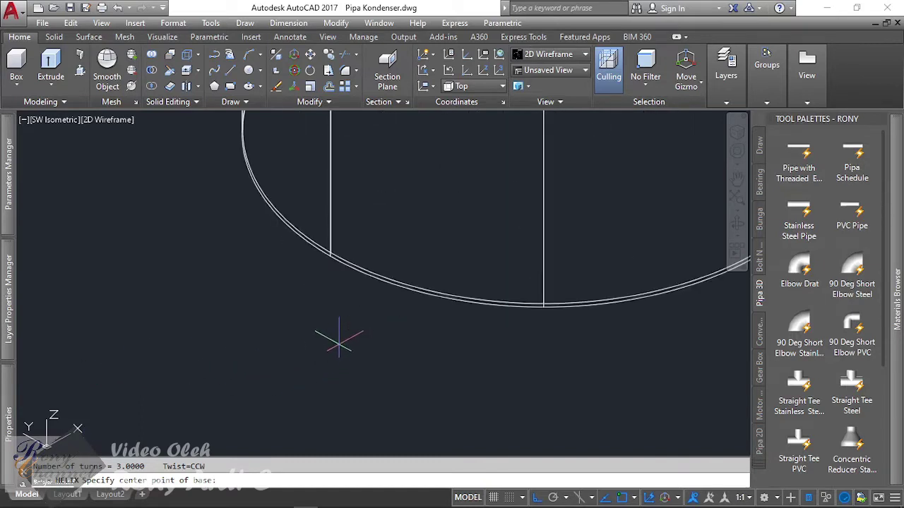
scroll(255, 369, down, 4)
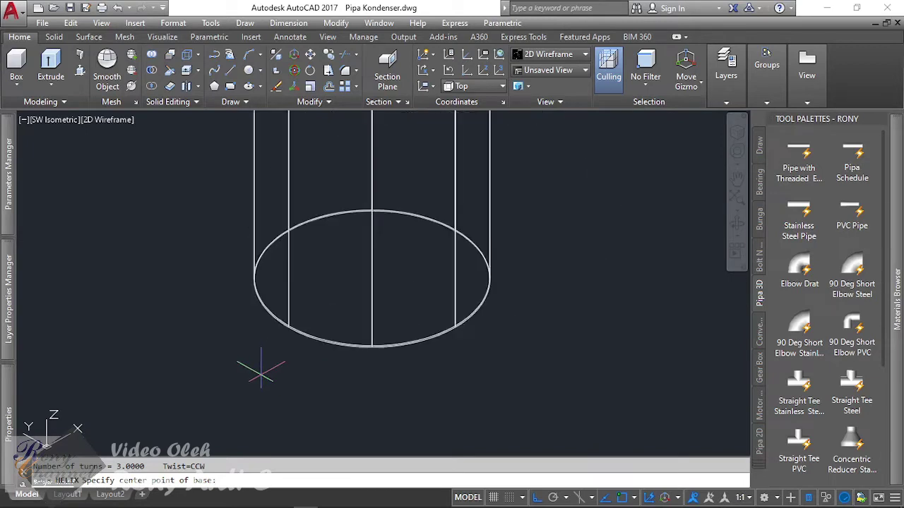
scroll(258, 370, up, 2)
scroll(262, 368, up, 2)
scroll(240, 369, down, 3)
scroll(279, 378, up, 2)
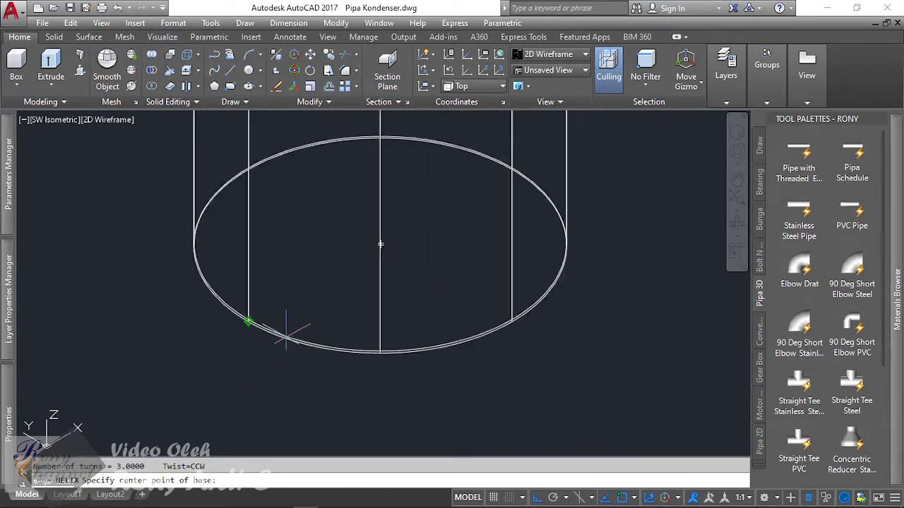
scroll(264, 338, up, 2)
scroll(162, 325, down, 1)
scroll(158, 320, down, 2)
scroll(159, 318, up, 6)
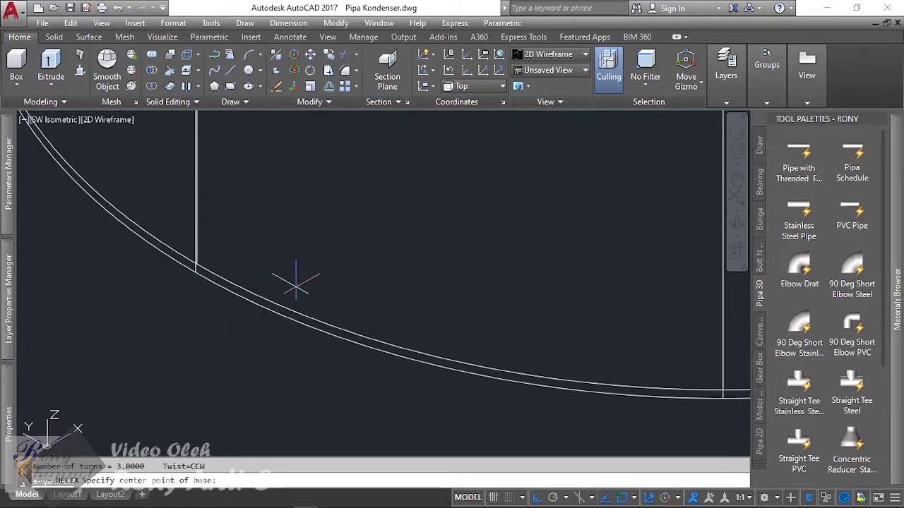
shift+right_click(358, 259)
click(404, 343)
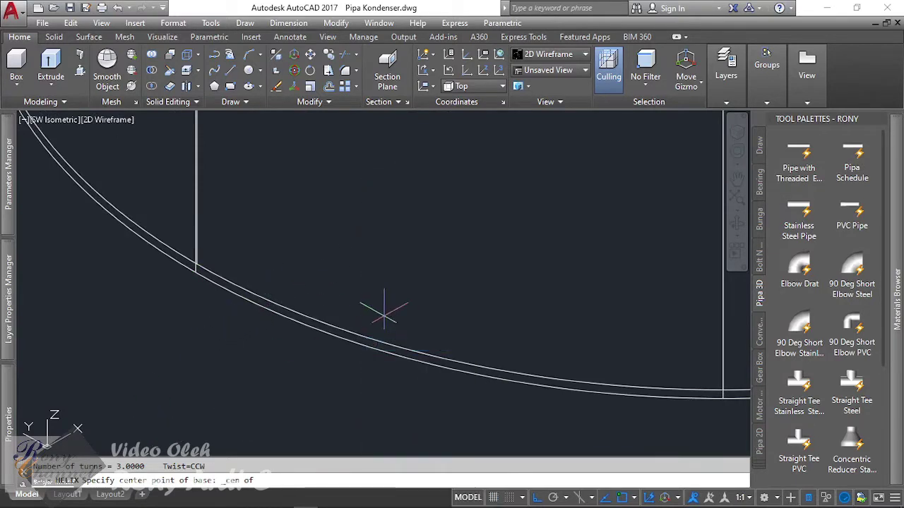
click(360, 327)
Choose the helix Diameter option and enter 720 for the base
scroll(359, 323, down, 10)
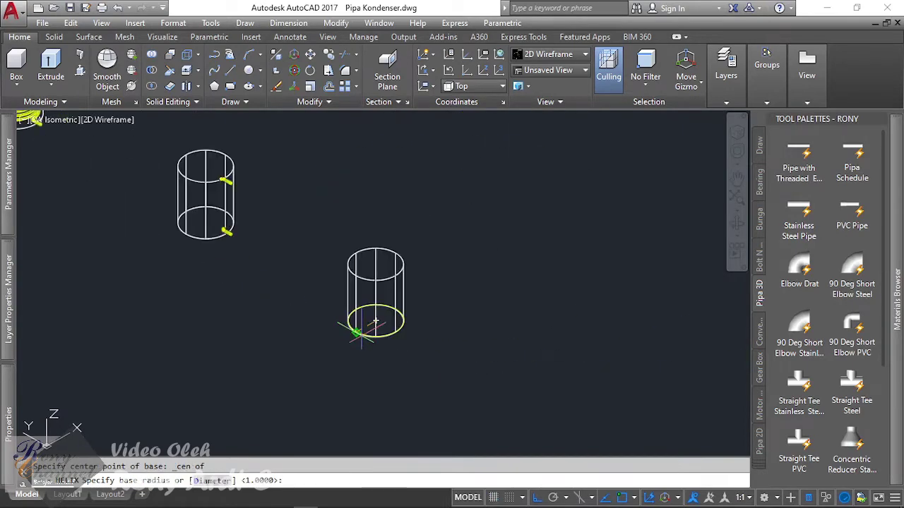
scroll(358, 321, up, 6)
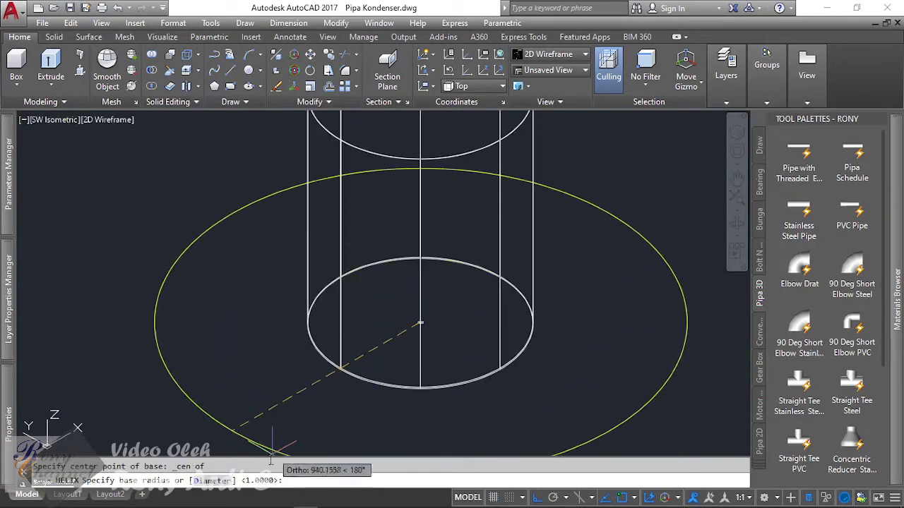
scroll(459, 360, down, 3)
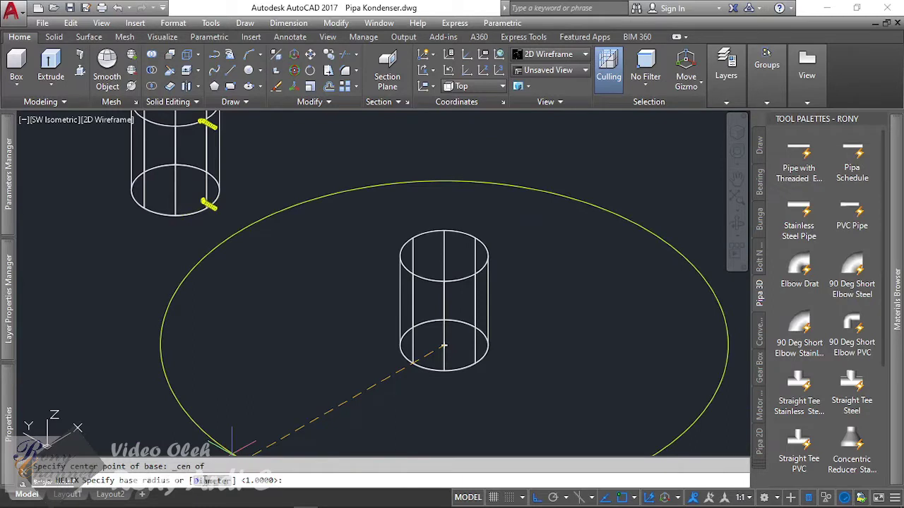
click(205, 486)
scroll(434, 261, up, 2)
scroll(432, 211, up, 1)
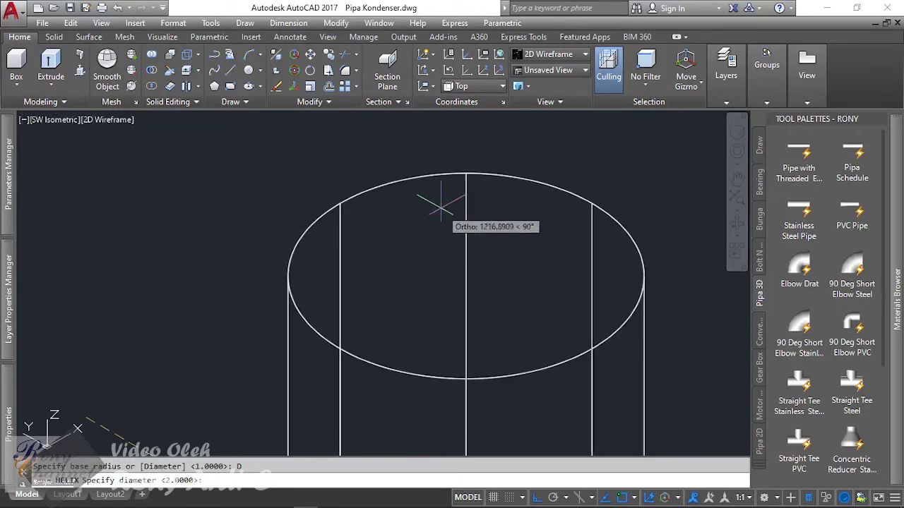
scroll(312, 191, down, 3)
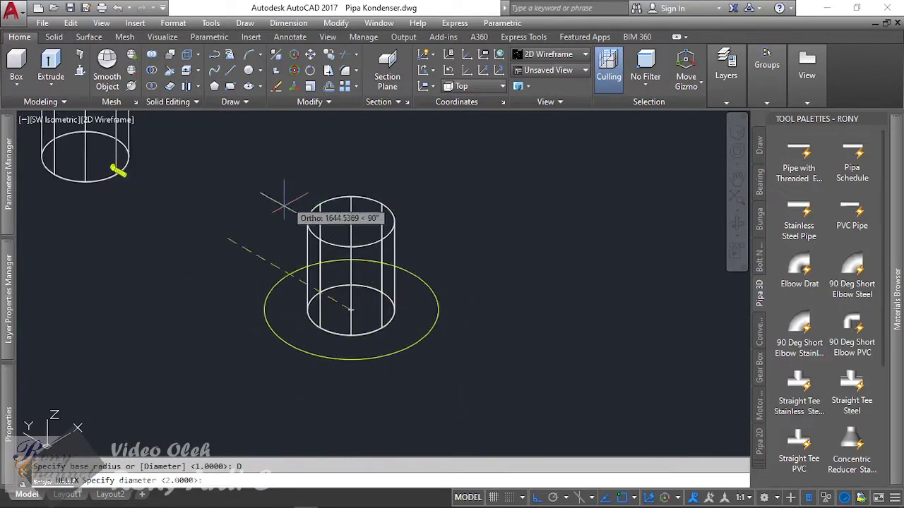
scroll(339, 175, up, 3)
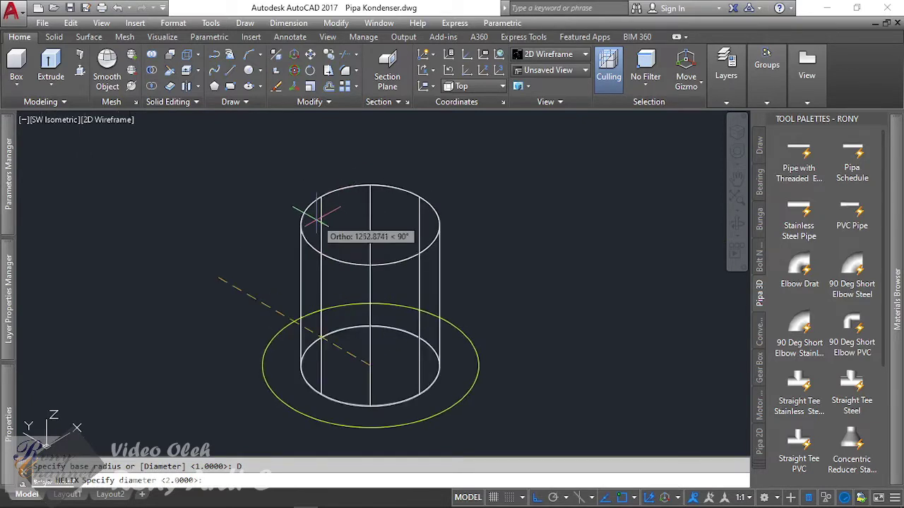
scroll(321, 205, up, 1)
scroll(316, 219, down, 2)
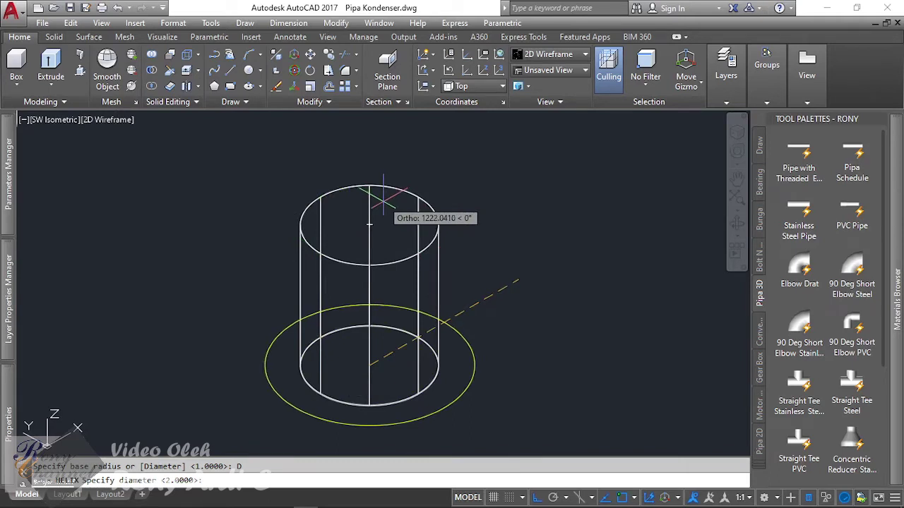
scroll(416, 371, up, 3)
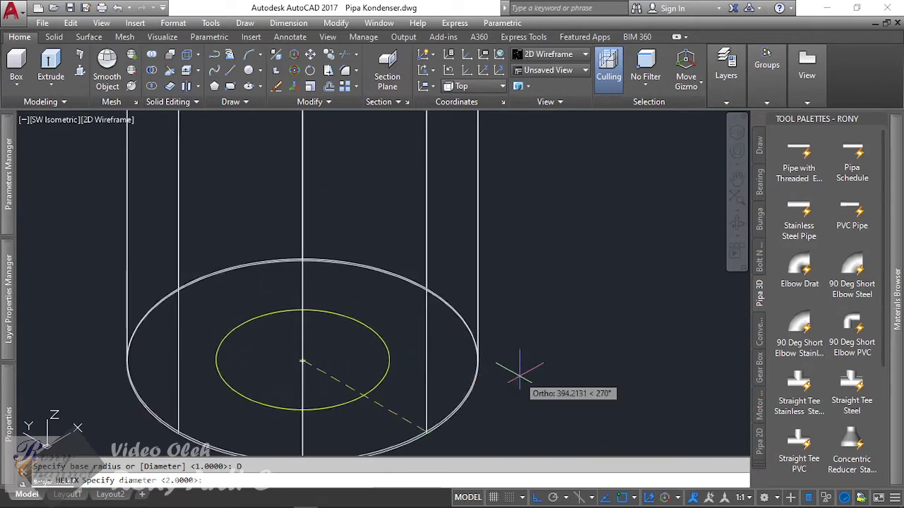
scroll(528, 369, down, 2)
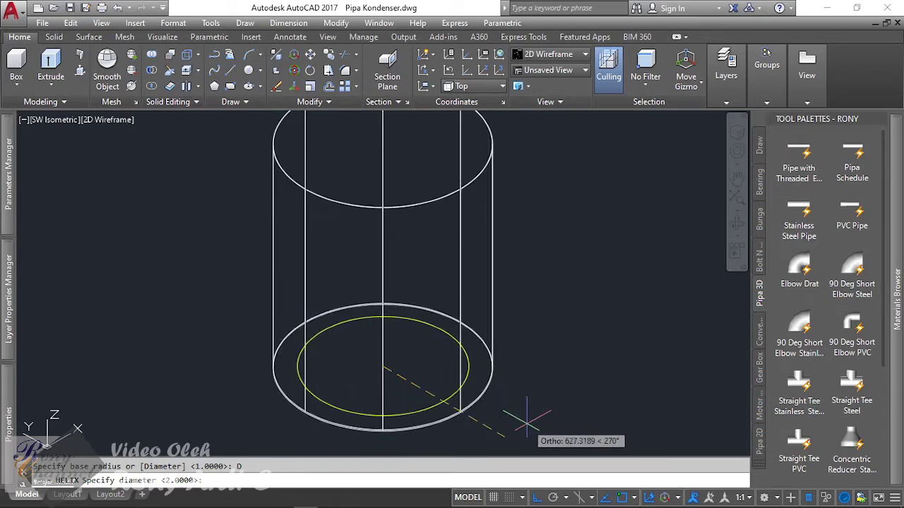
scroll(333, 421, up, 3)
scroll(310, 395, down, 5)
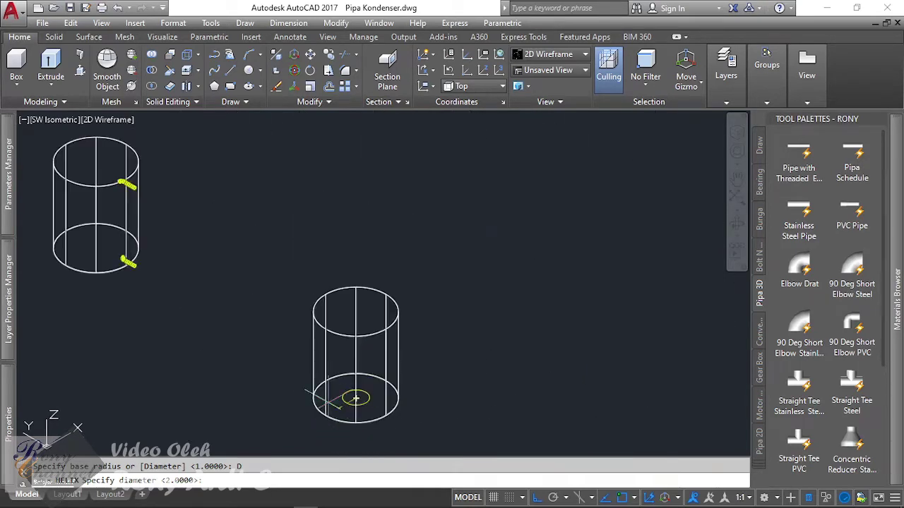
scroll(141, 269, up, 5)
scroll(151, 261, down, 3)
scroll(148, 250, down, 2)
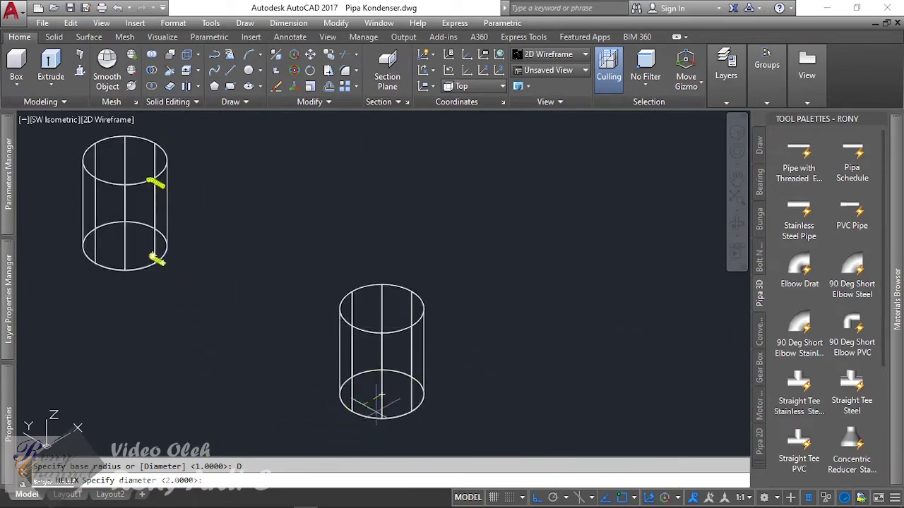
scroll(264, 367, up, 7)
text(720)
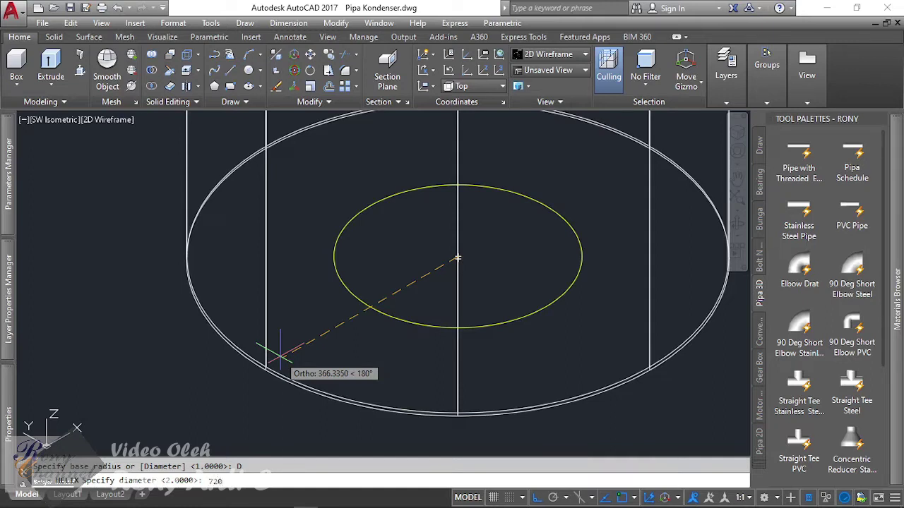
Confirm 720 as the helix base diameter
key(Return)
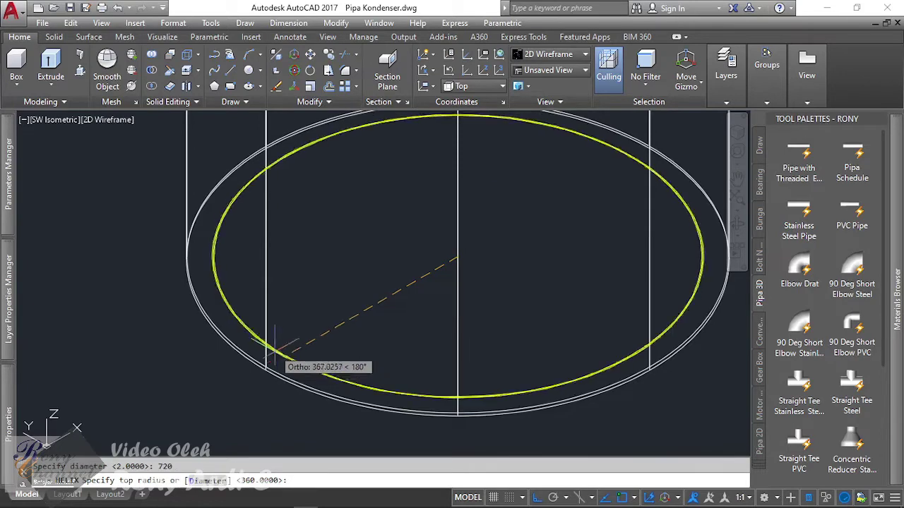
scroll(280, 353, down, 6)
scroll(268, 302, up, 5)
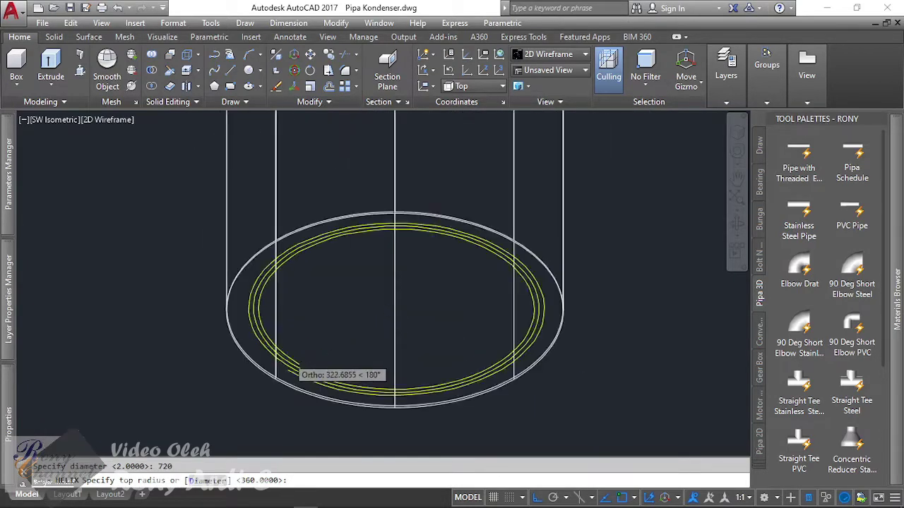
scroll(297, 357, up, 5)
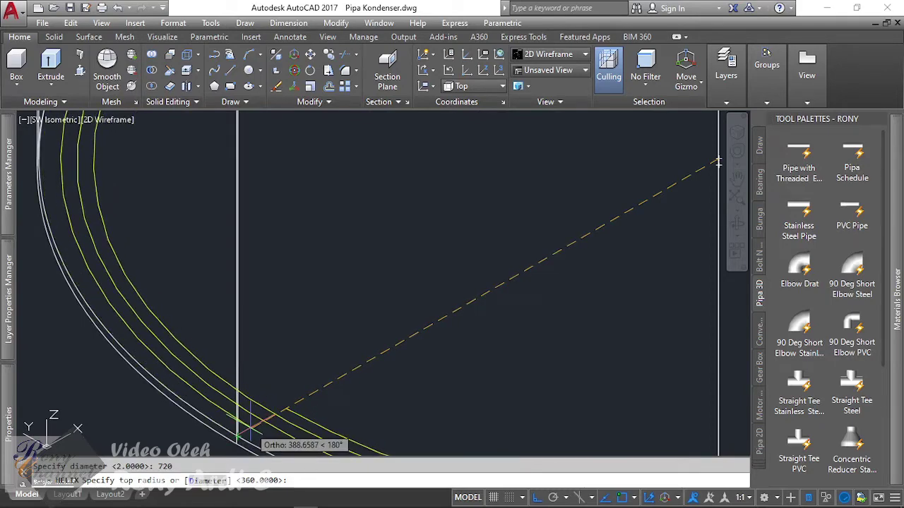
scroll(251, 422, down, 5)
scroll(307, 367, down, 2)
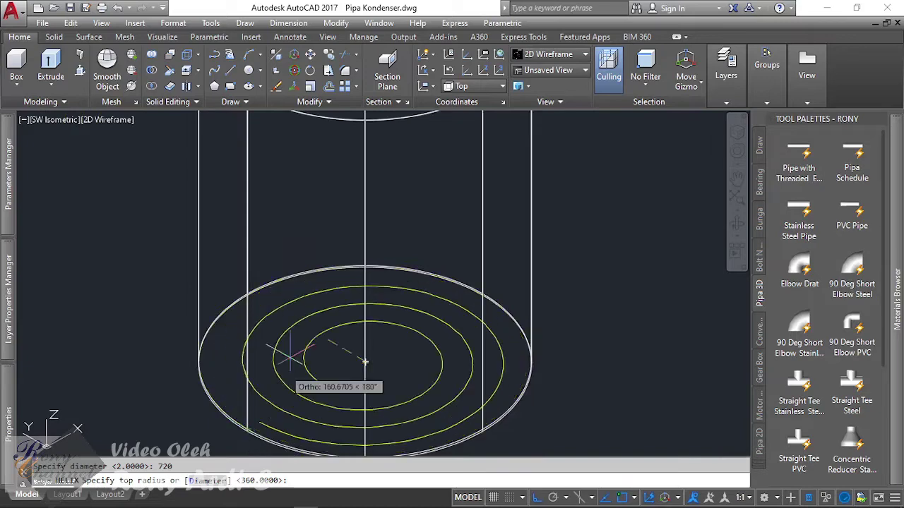
scroll(303, 353, down, 2)
scroll(312, 268, up, 3)
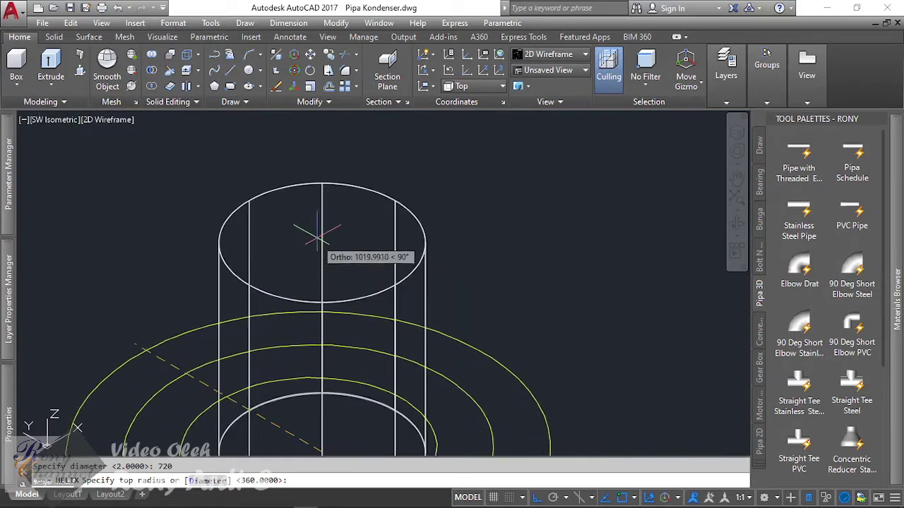
scroll(321, 244, down, 3)
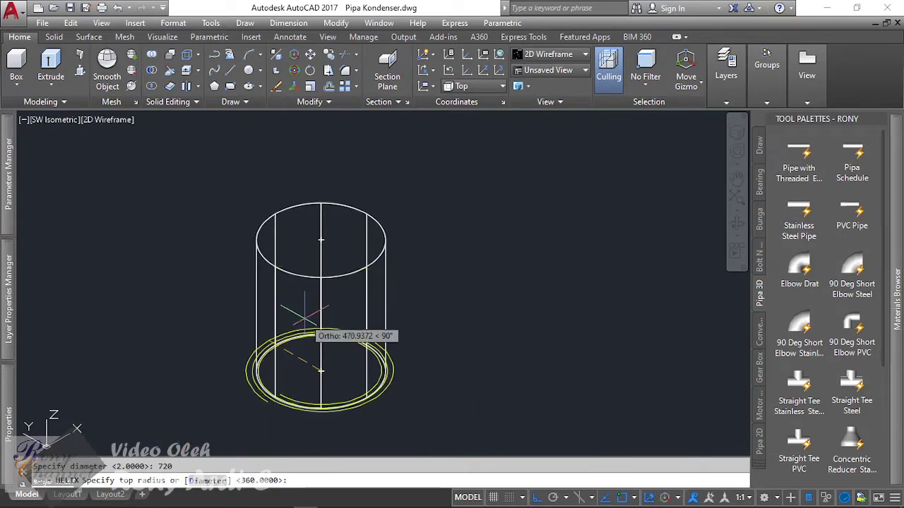
Keep the top radius at 360 and give the helix a height of 900
key(Return)
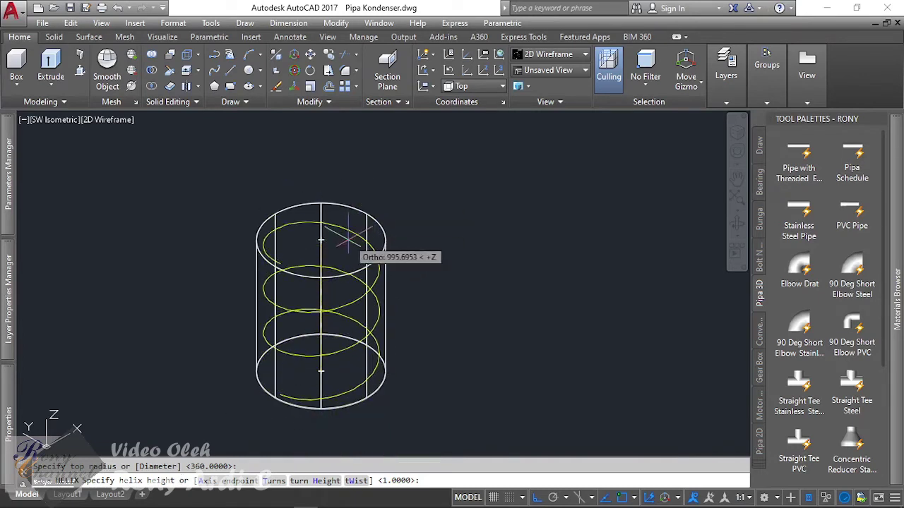
scroll(348, 240, up, 2)
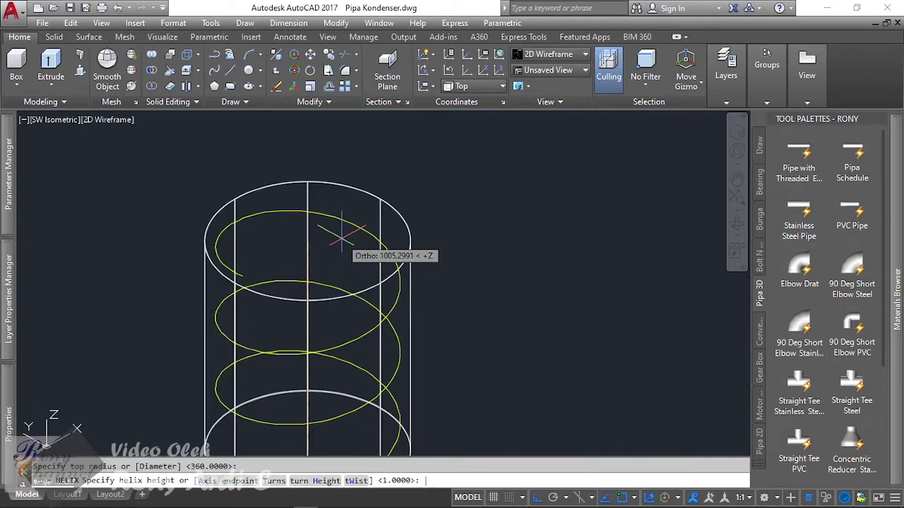
scroll(304, 212, down, 3)
scroll(304, 212, down, 1)
scroll(311, 204, up, 5)
text(900)
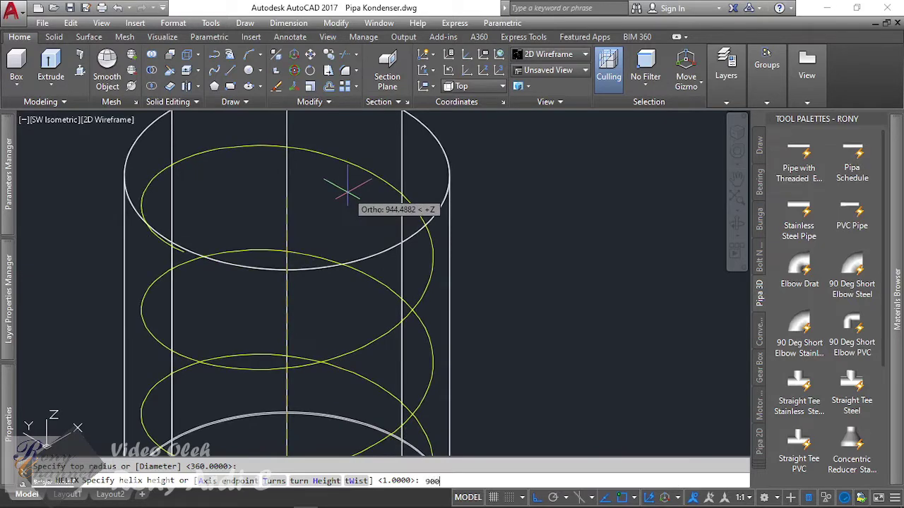
key(Return)
scroll(423, 212, down, 3)
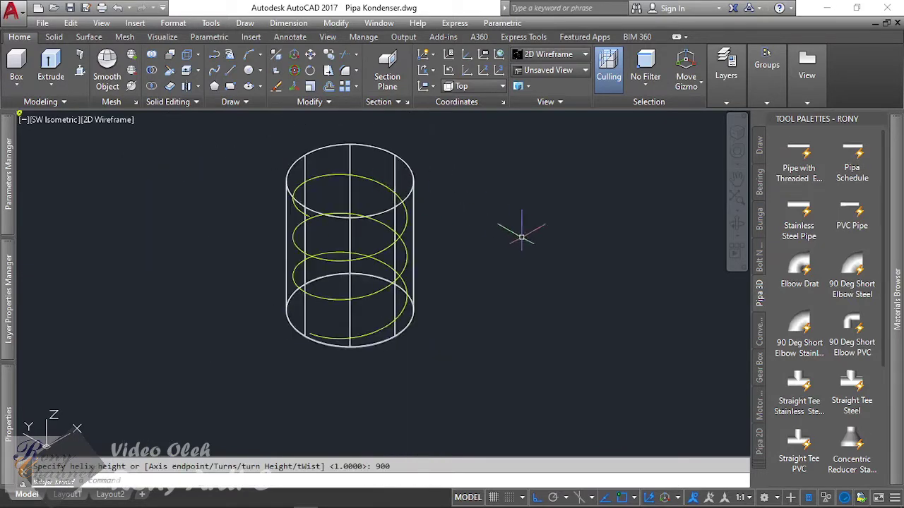
scroll(508, 240, down, 2)
scroll(494, 252, up, 4)
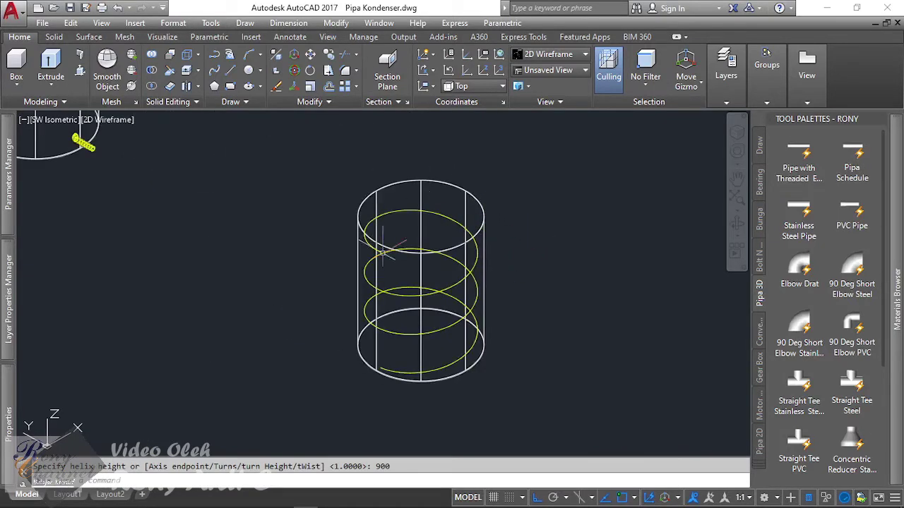
Select the new helix and check its 3 turns, 900 height and 360 base and top radii
click(446, 222)
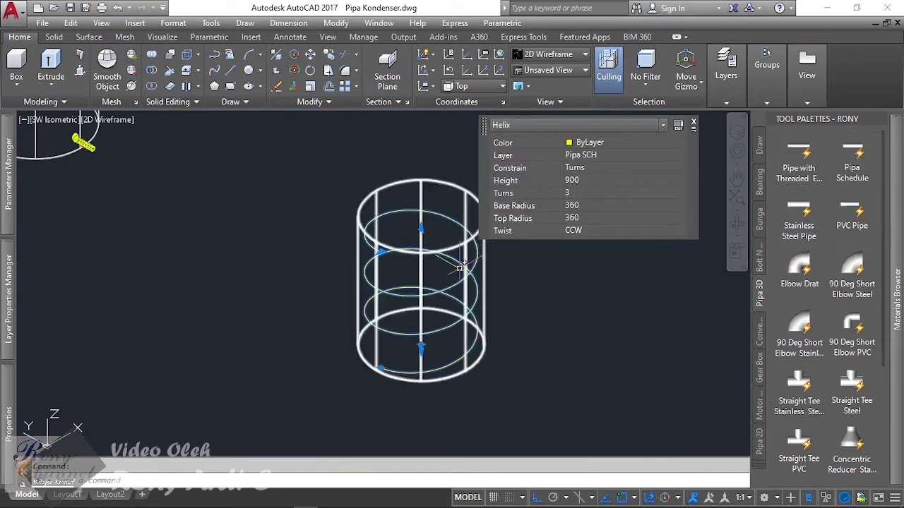
click(607, 195)
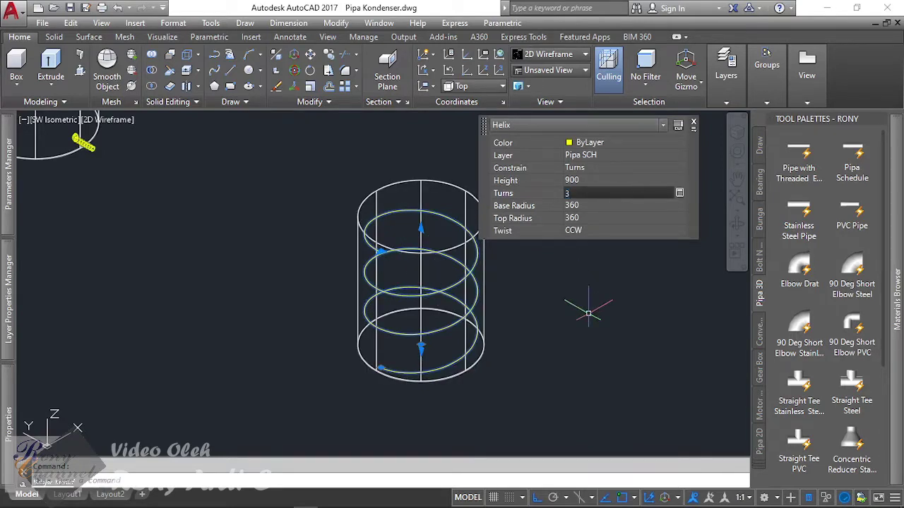
scroll(518, 375, down, 4)
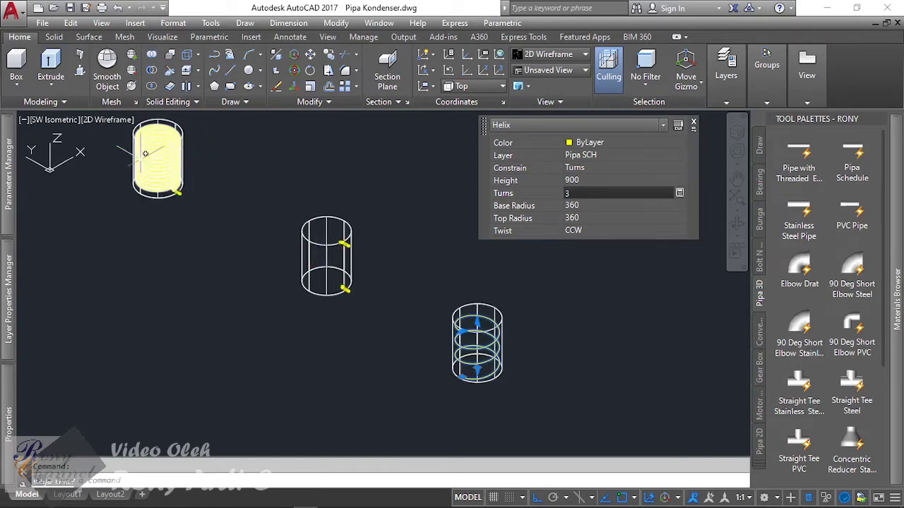
scroll(484, 424, up, 2)
scroll(419, 300, up, 2)
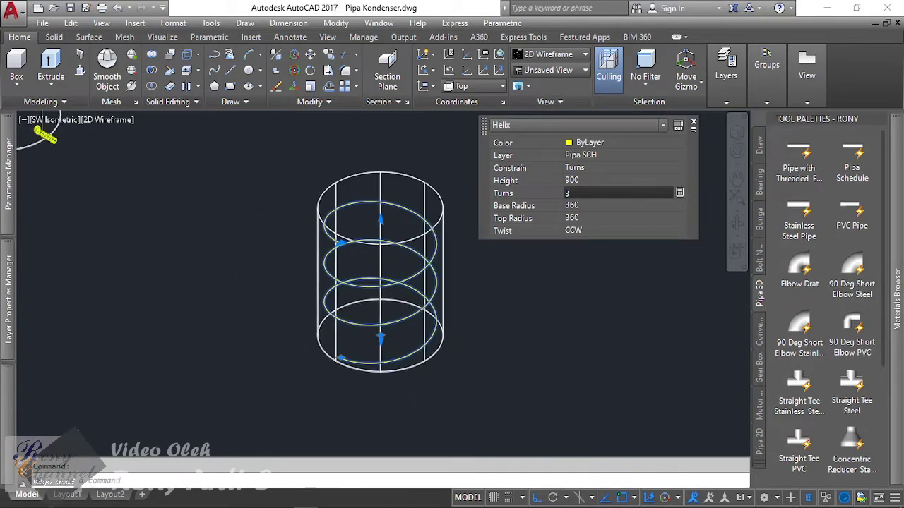
scroll(384, 262, up, 2)
scroll(346, 247, up, 1)
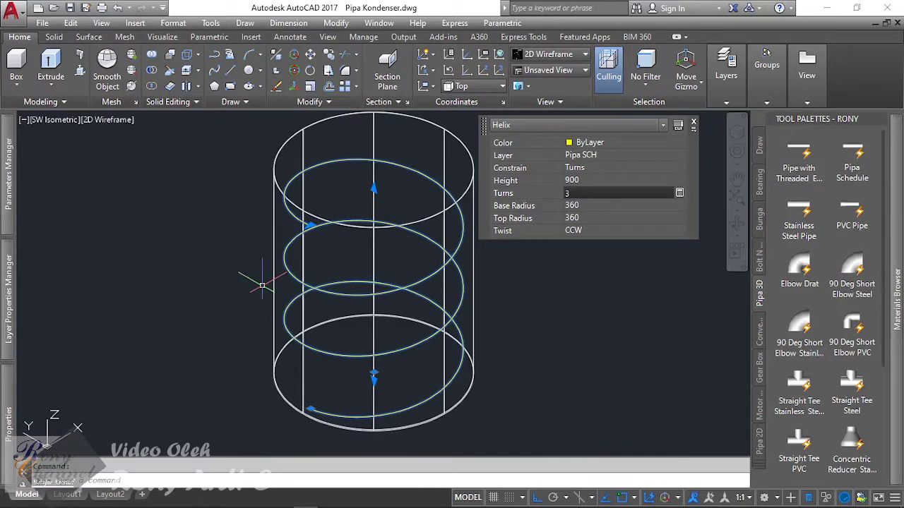
scroll(423, 346, down, 5)
scroll(381, 312, up, 2)
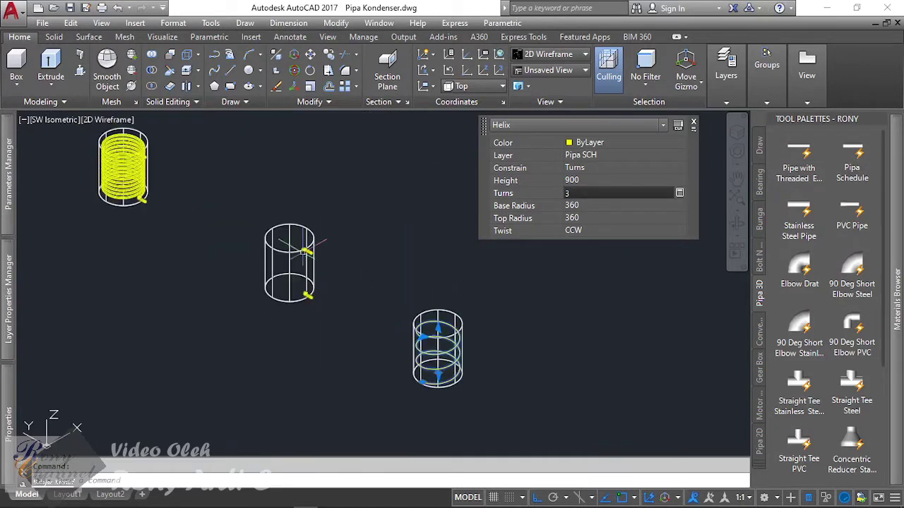
scroll(99, 120, up, 2)
scroll(367, 317, down, 2)
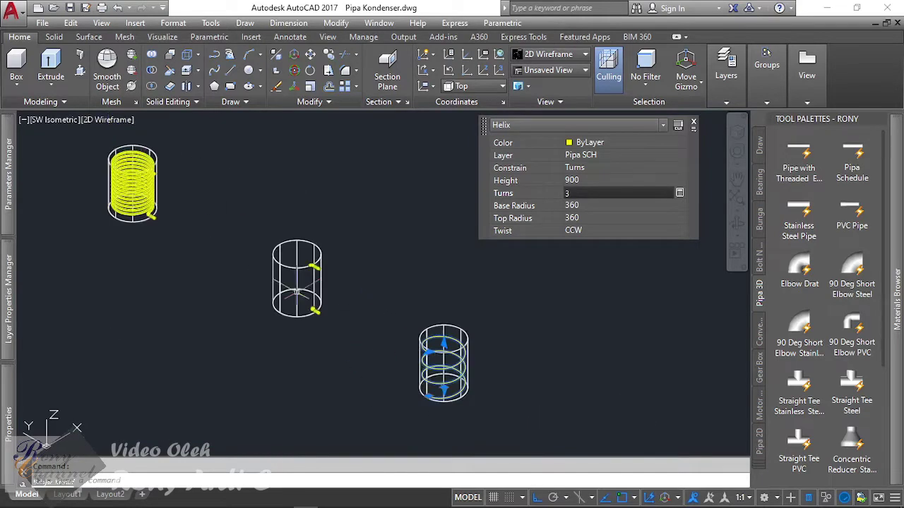
scroll(134, 212, up, 3)
scroll(149, 195, down, 5)
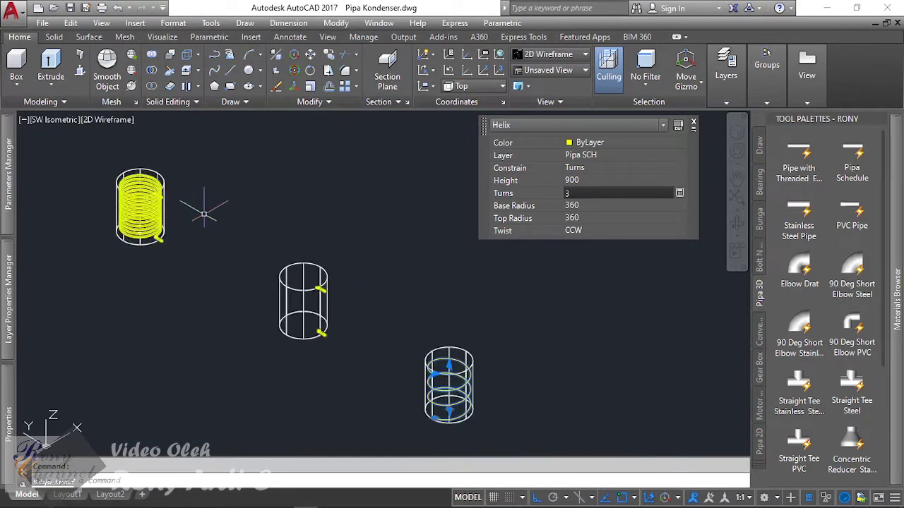
scroll(477, 418, up, 2)
scroll(423, 396, up, 4)
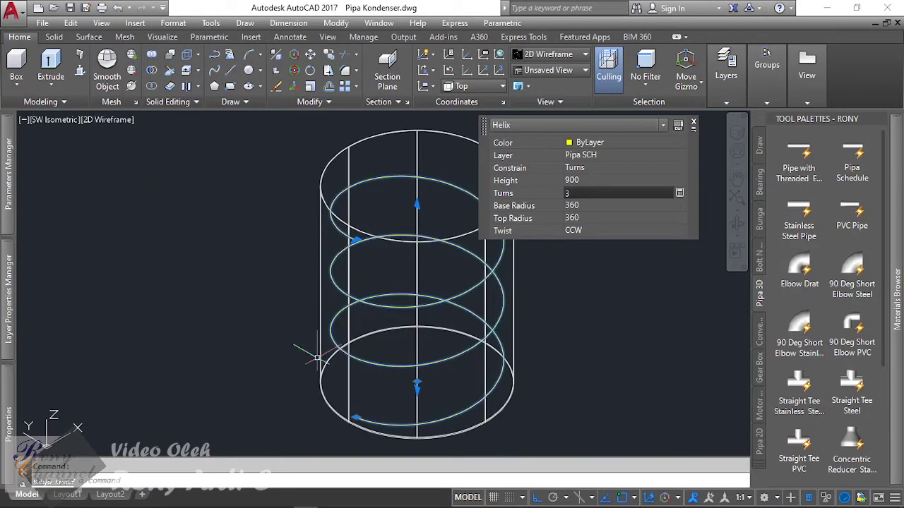
scroll(468, 377, down, 5)
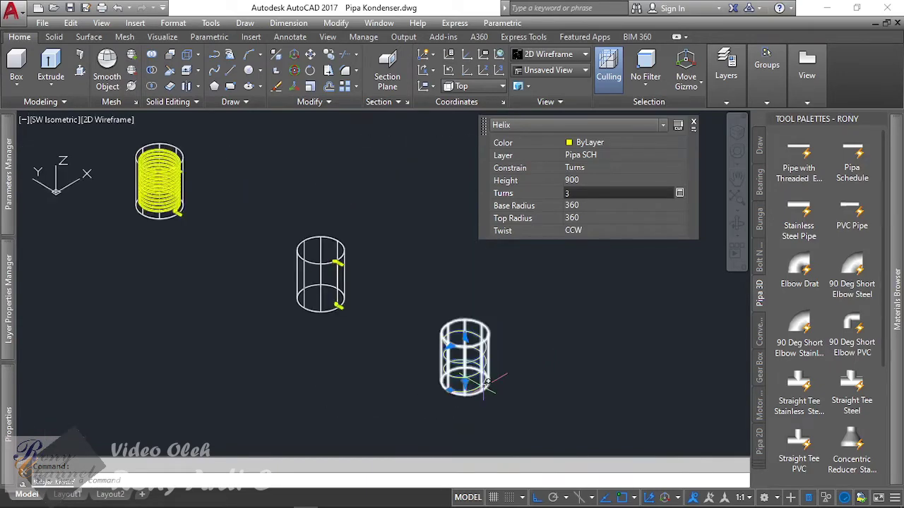
scroll(487, 382, up, 2)
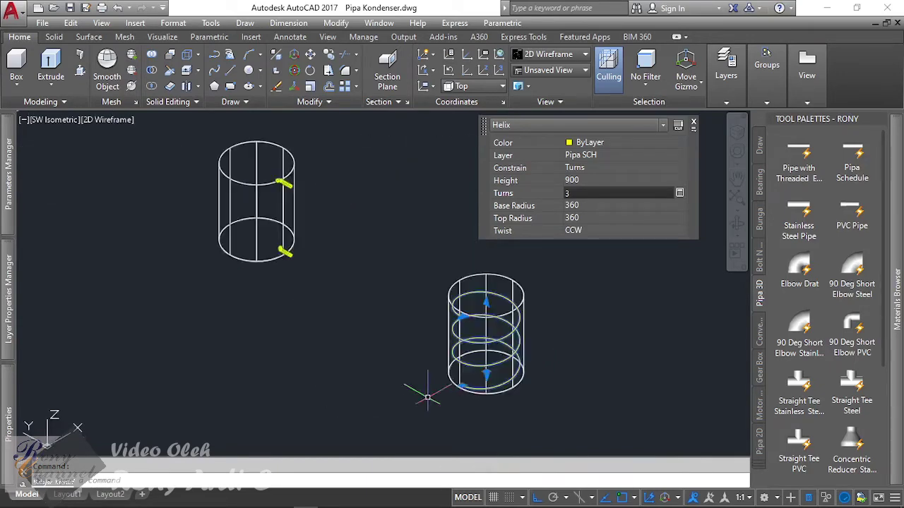
scroll(438, 381, up, 3)
scroll(451, 383, up, 1)
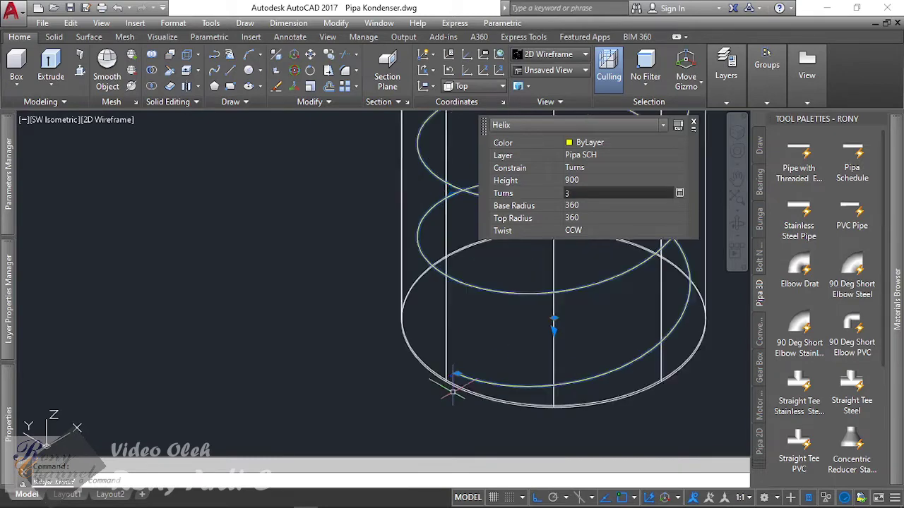
scroll(456, 381, up, 5)
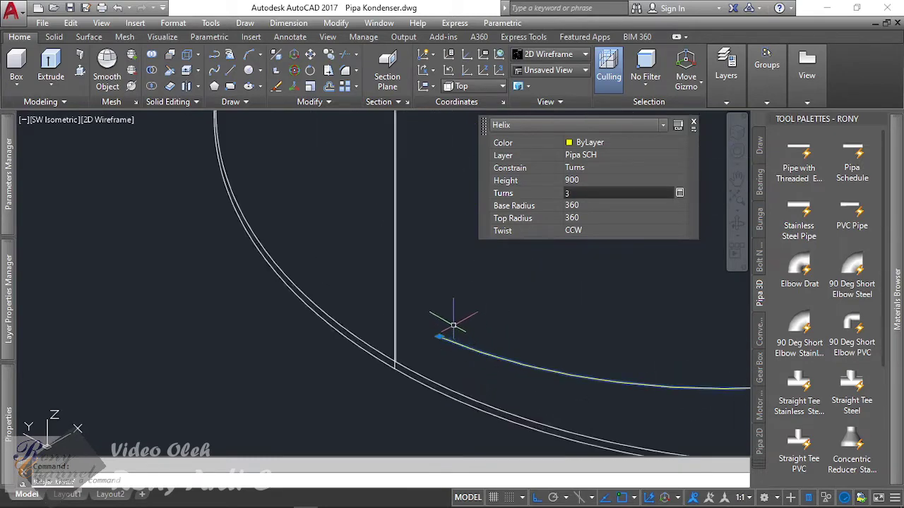
Draw a trial radius-34 circle at the helix's lower end
key(Escape)
scroll(451, 345, down, 5)
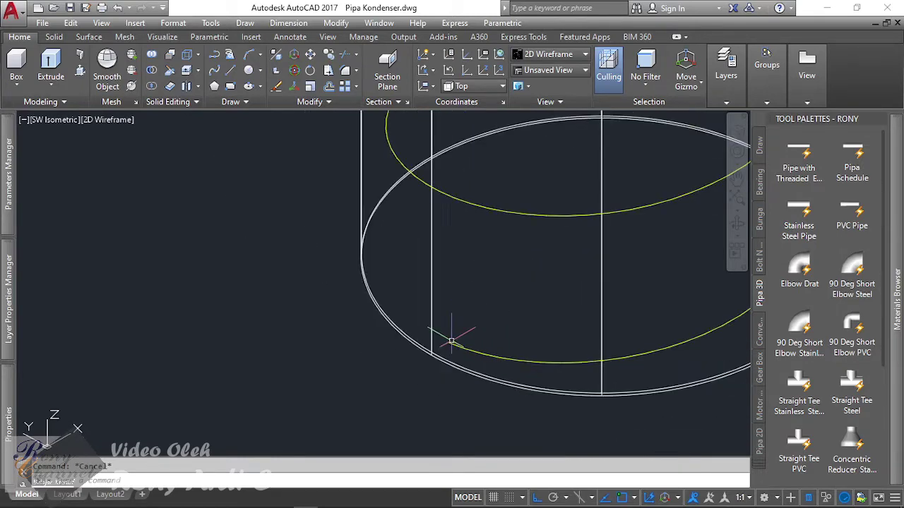
scroll(452, 333, up, 5)
scroll(443, 351, up, 1)
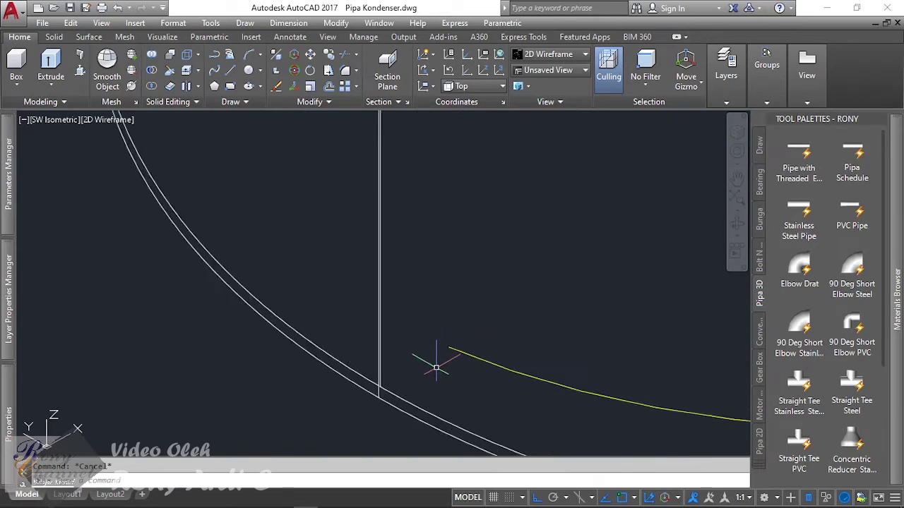
text(c)
key(Return)
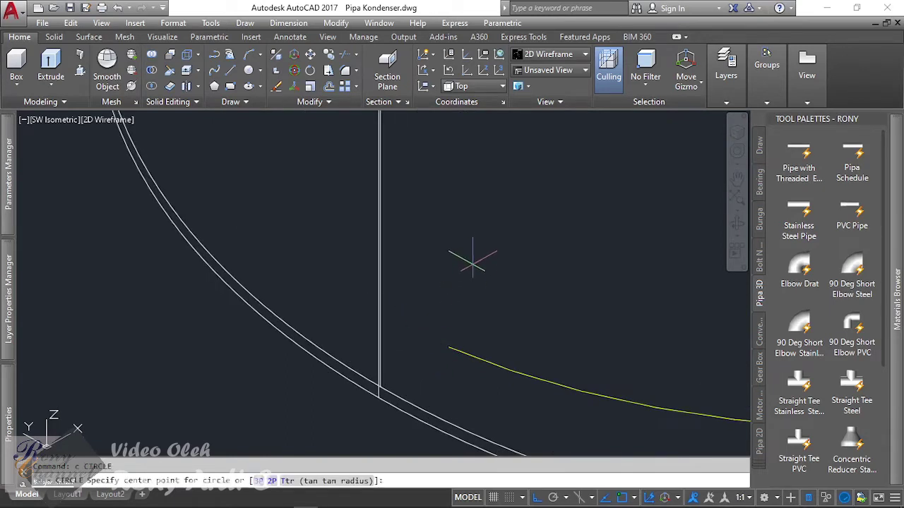
click(463, 258)
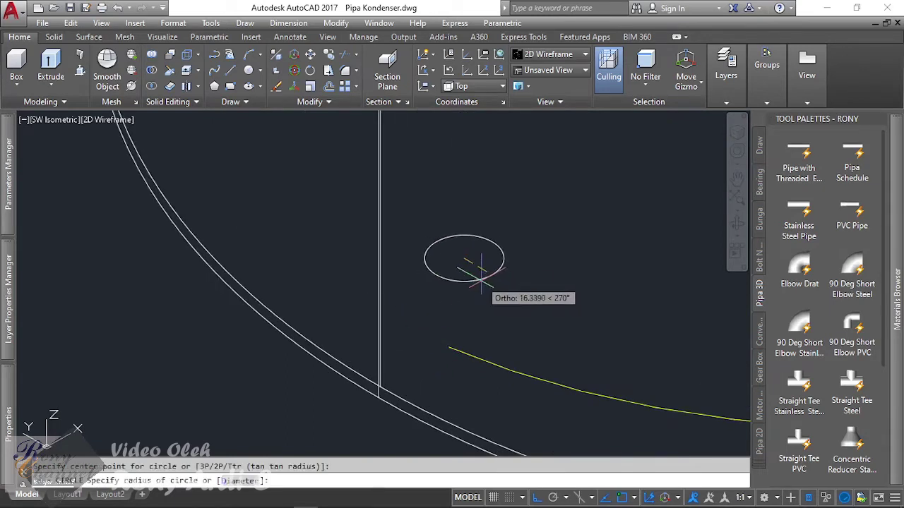
text(34)
key(Return)
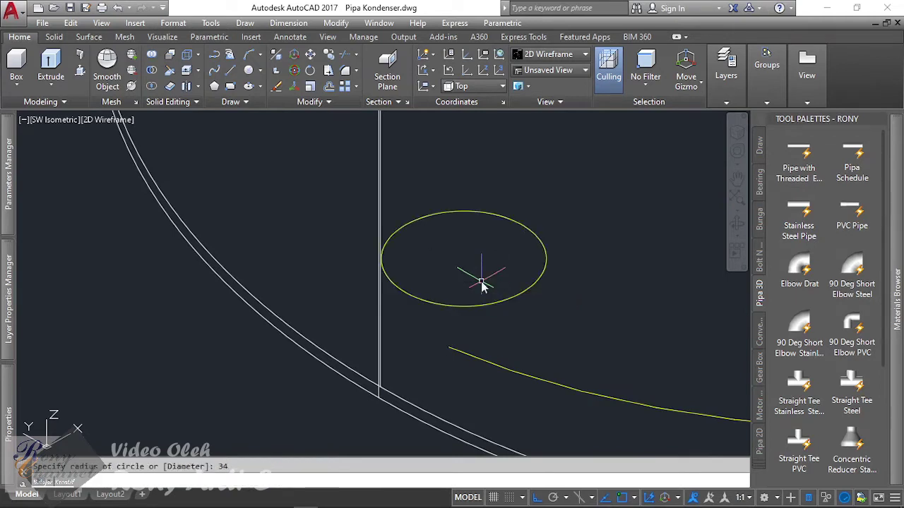
Draw a 34-diameter circle on the same centre
scroll(487, 283, down, 2)
key(Return)
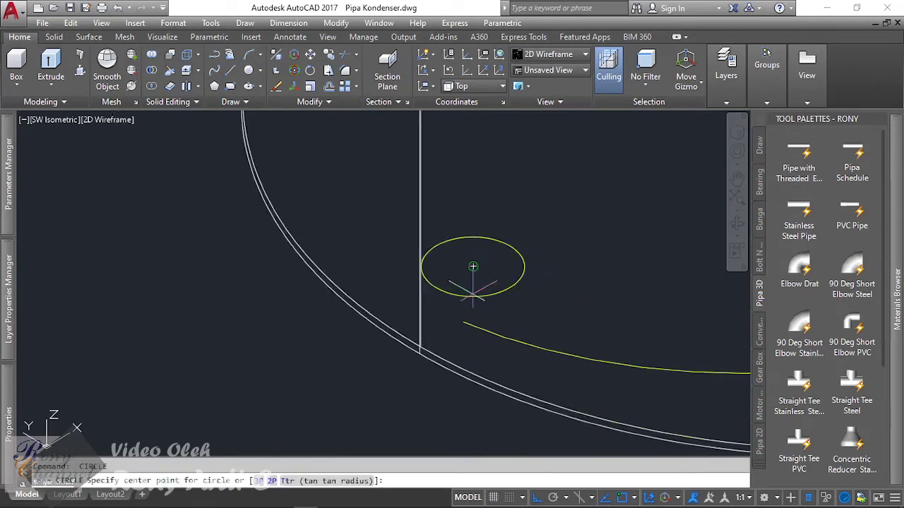
click(471, 267)
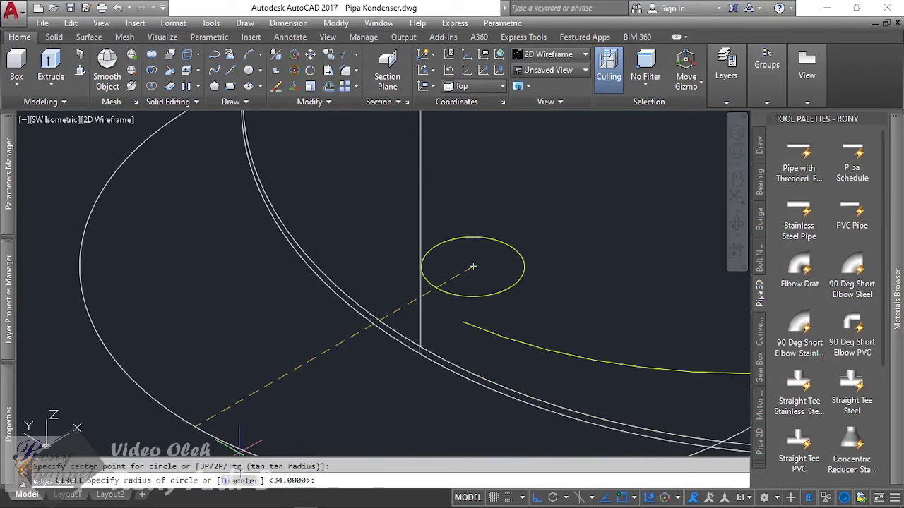
text(D)
key(Return)
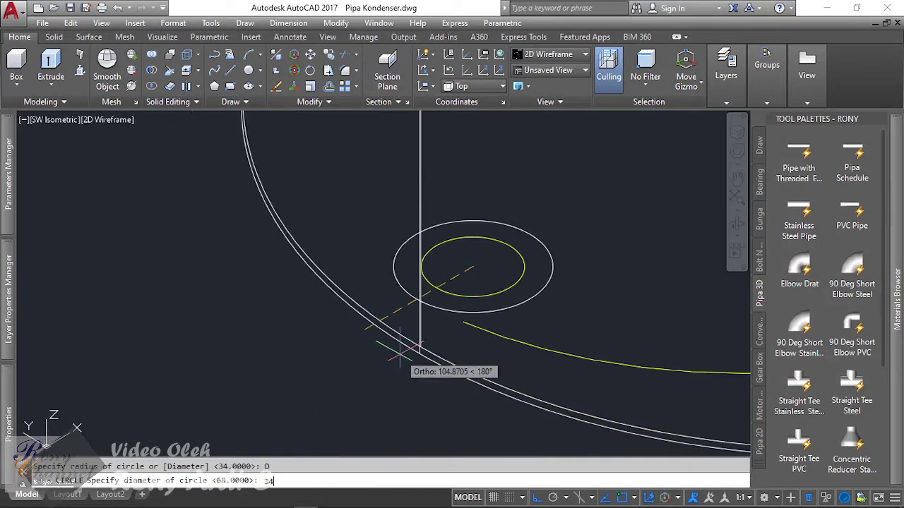
key(Return)
Erase the larger radius-34 circle
scroll(466, 255, up, 2)
click(544, 293)
click(523, 296)
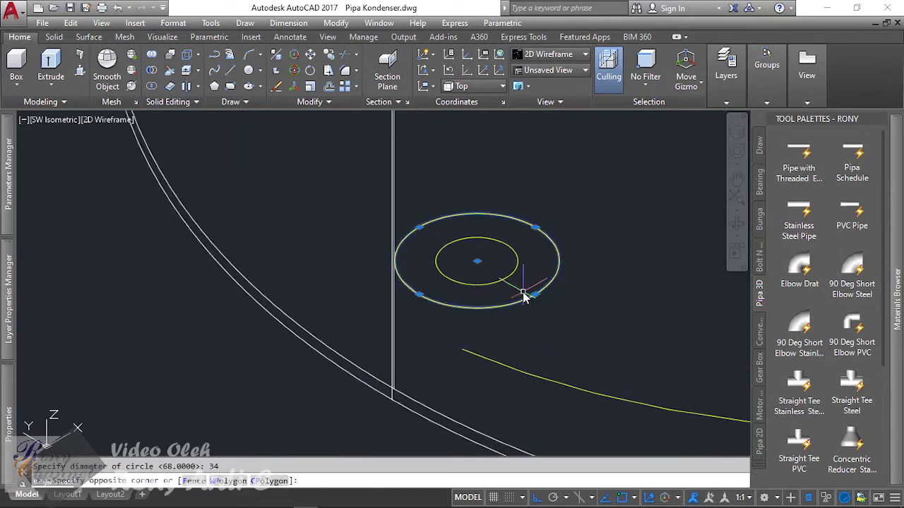
key(Delete)
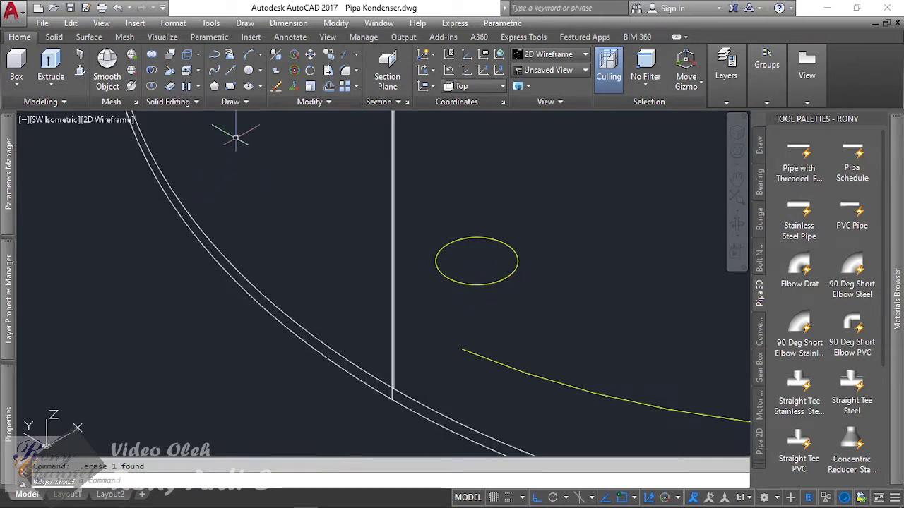
Start a sweep with the small circle as profile, then cancel it
click(51, 83)
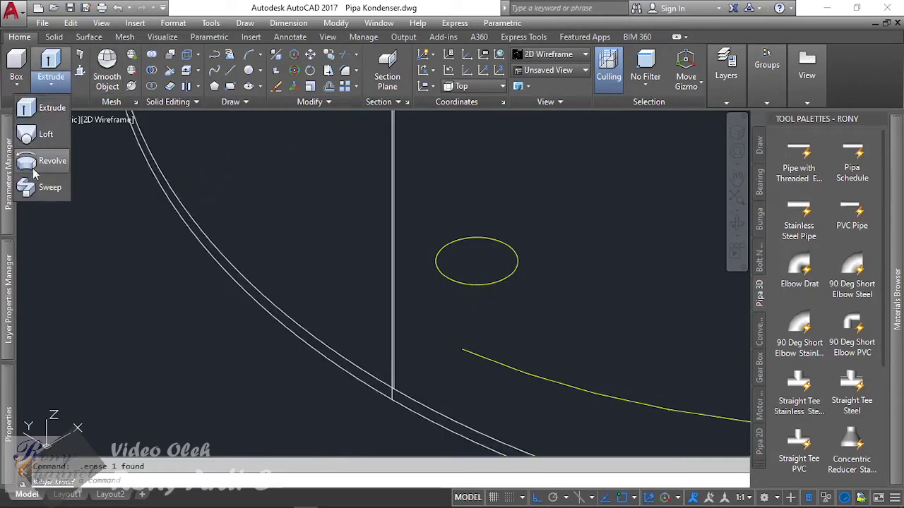
click(35, 188)
scroll(282, 228, down, 2)
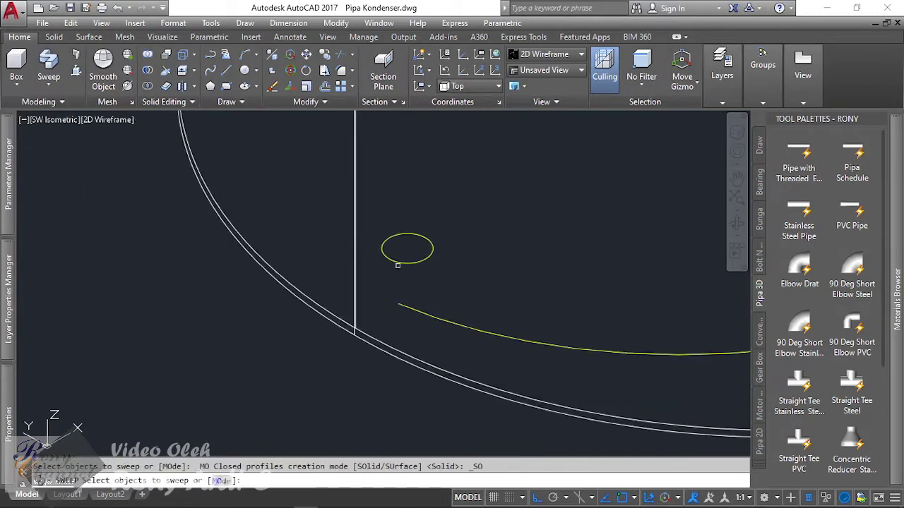
click(400, 264)
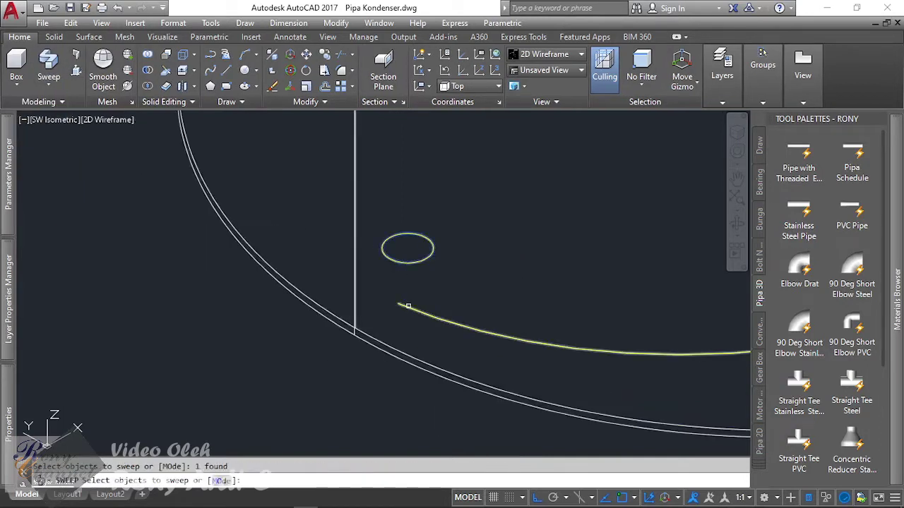
scroll(293, 299, down, 3)
key(Escape)
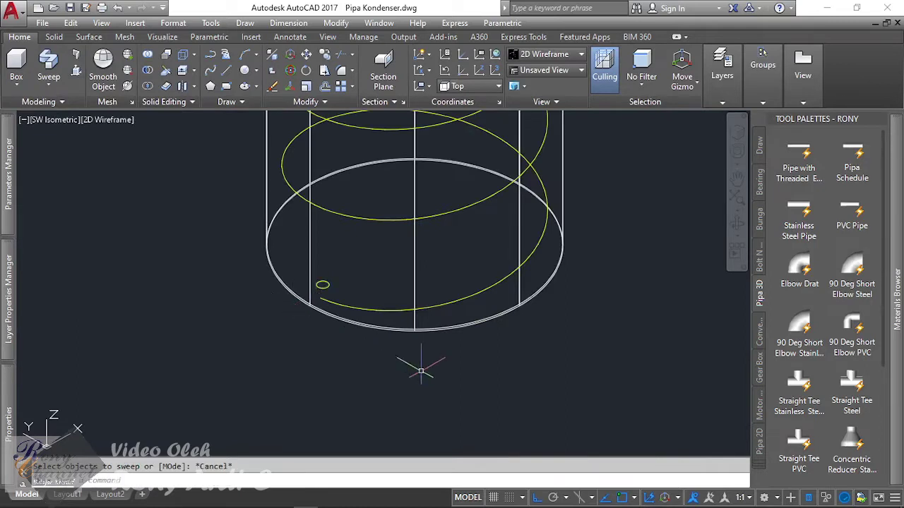
click(414, 363)
Clear the selection and draw a helper circle beside the tank
scroll(264, 307, down, 2)
click(264, 308)
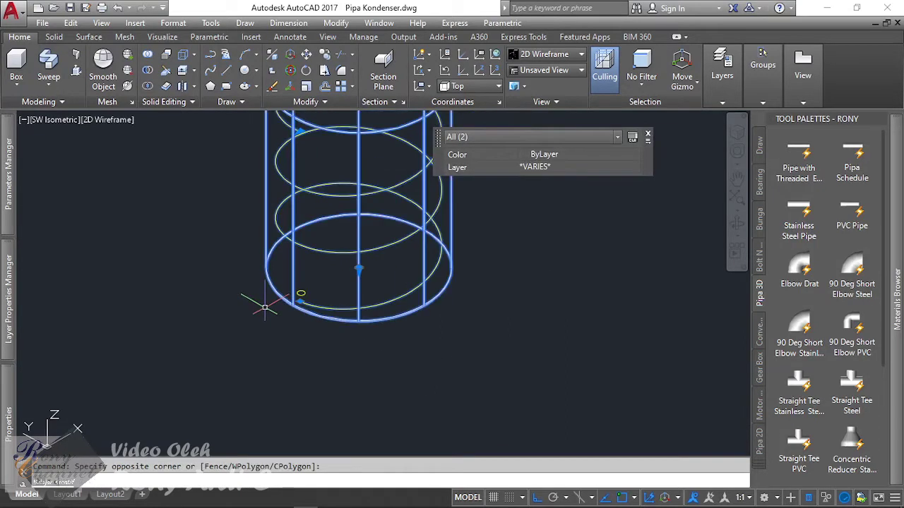
key(Escape)
scroll(335, 309, down, 2)
text(c)
key(Return)
click(468, 228)
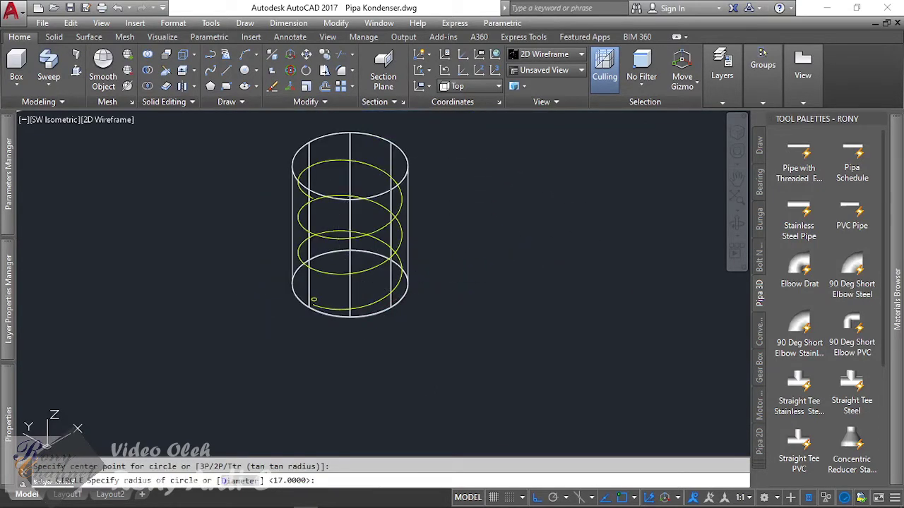
click(497, 285)
Copy the tank and helix onto the helper circle with CO
click(400, 341)
click(361, 293)
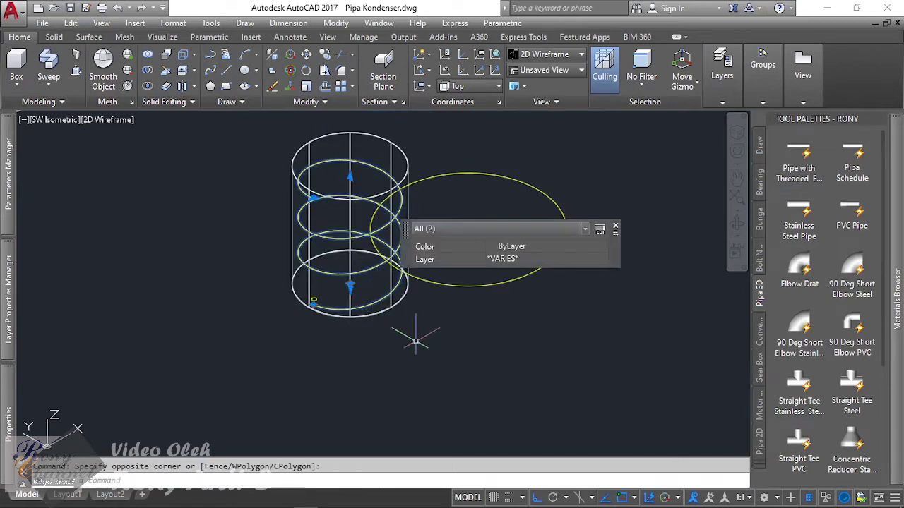
text(co)
key(Return)
scroll(461, 353, down, 2)
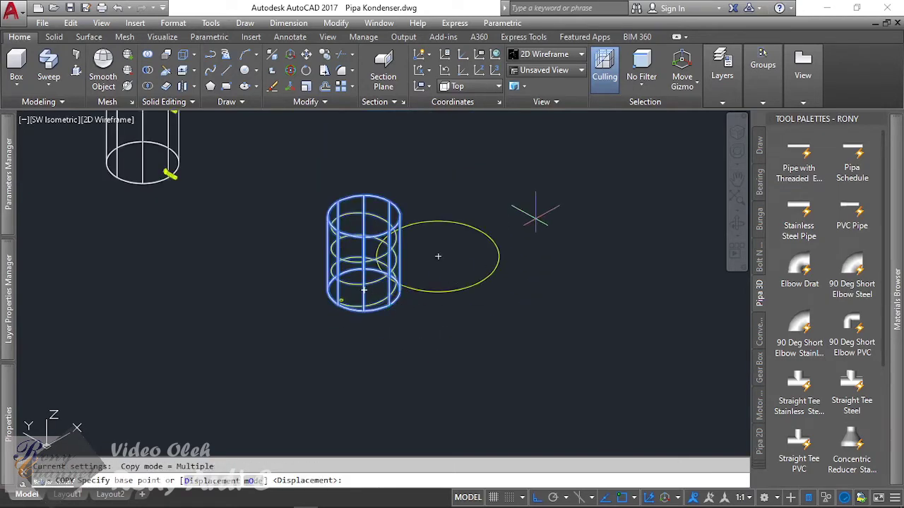
click(513, 199)
click(637, 281)
key(Escape)
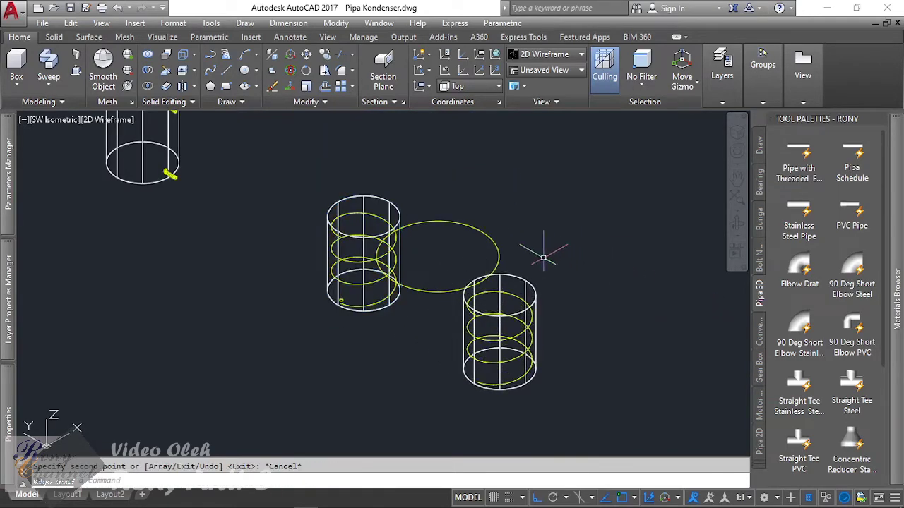
Delete the helper circle and the trial tank copy
click(478, 218)
click(440, 281)
key(Delete)
scroll(498, 388, up, 2)
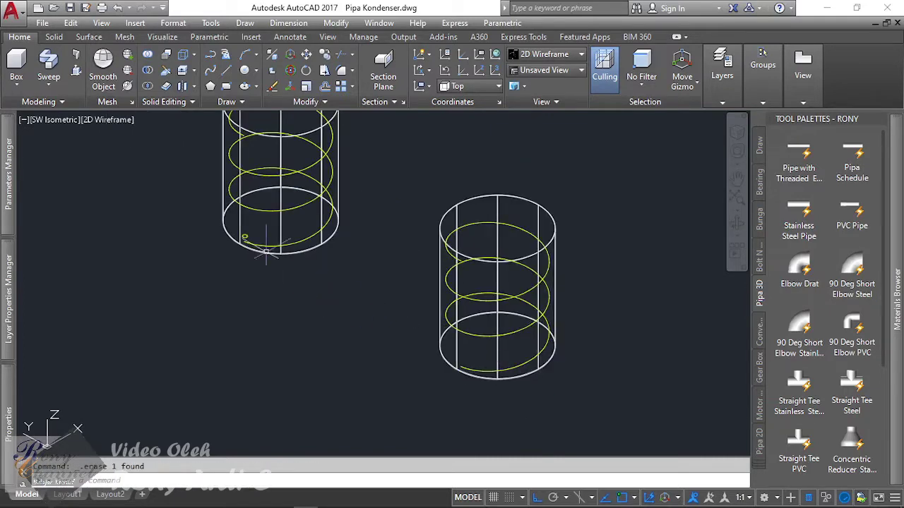
scroll(242, 244, up, 3)
scroll(242, 228, down, 3)
drag(583, 393, 432, 192)
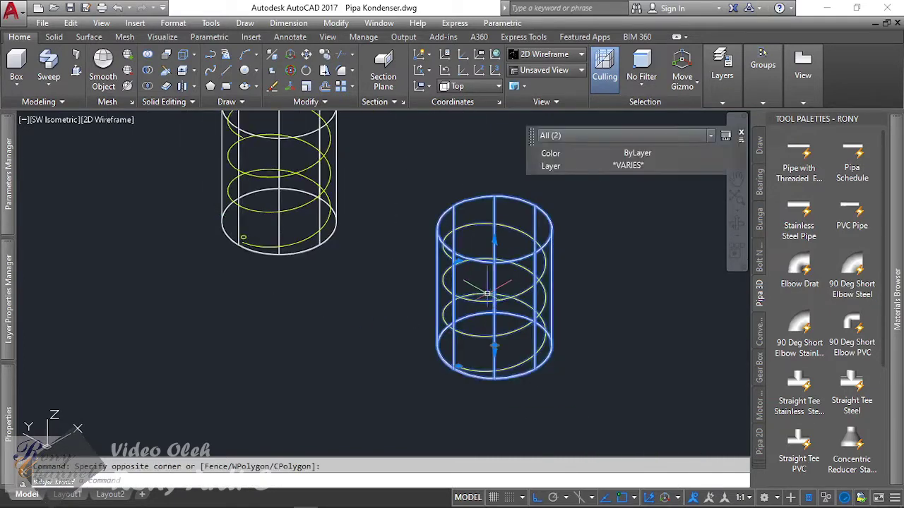
key(Delete)
Copy the original tank, helix and profile circle to the lower right
drag(411, 292, 186, 160)
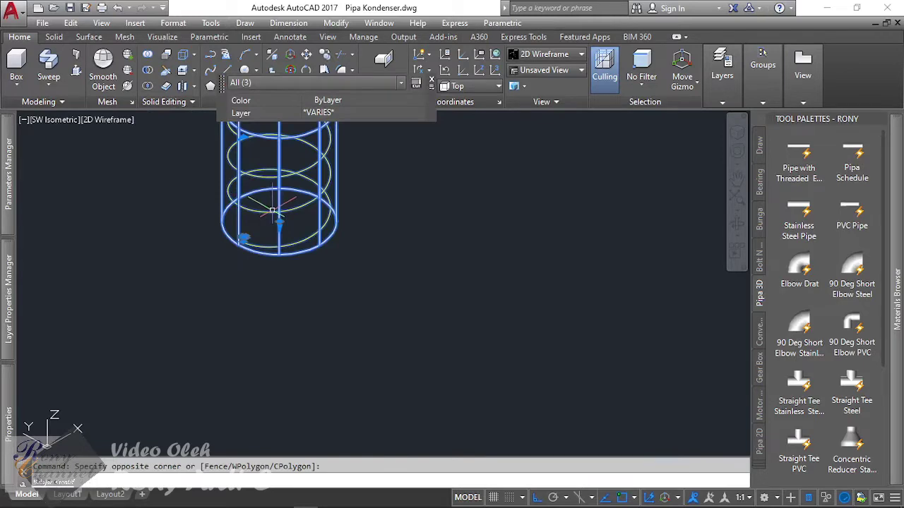
text(co)
key(Return)
click(450, 173)
click(664, 318)
key(Escape)
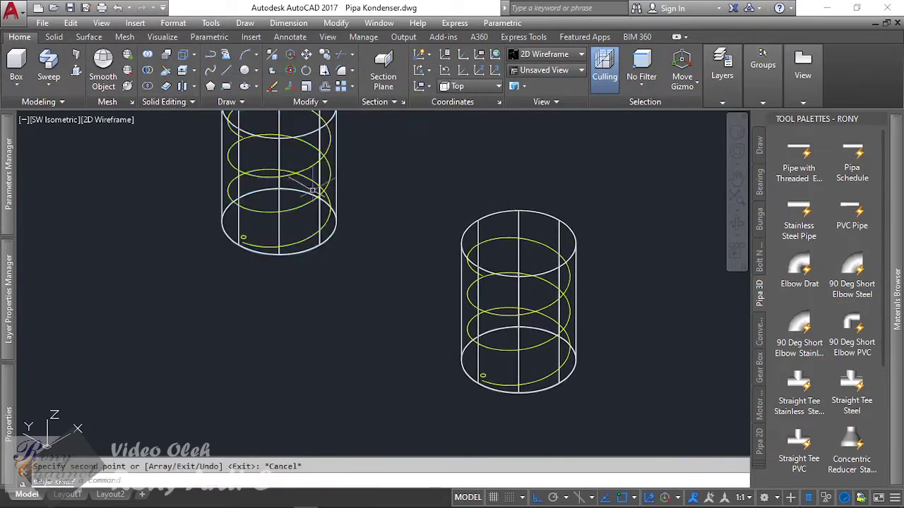
scroll(219, 204, up, 3)
scroll(245, 212, up, 3)
scroll(245, 212, down, 3)
scroll(298, 242, up, 2)
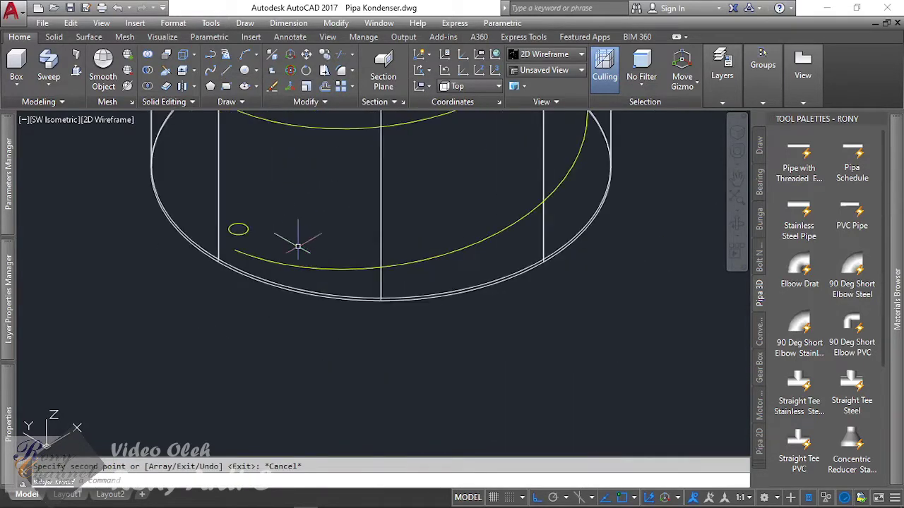
scroll(238, 196, up, 1)
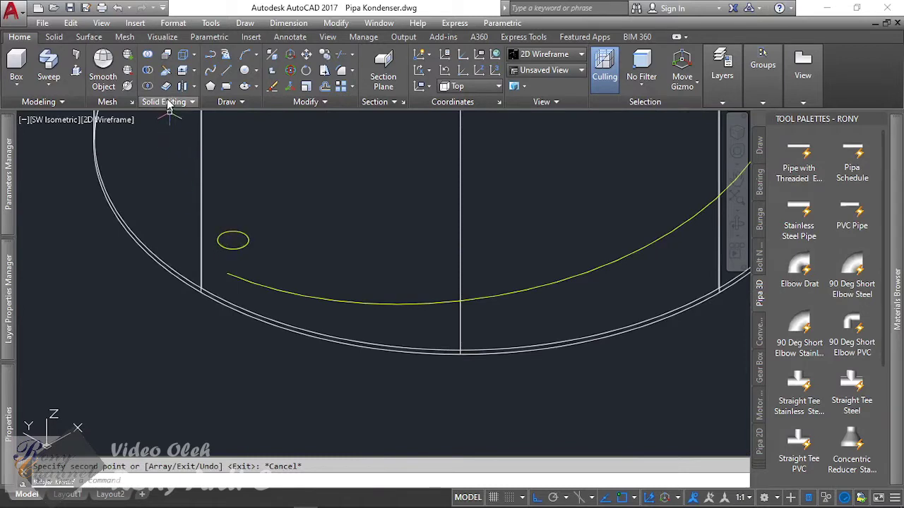
Start Sweep and choose the small 34-diameter circle as the profile
click(40, 104)
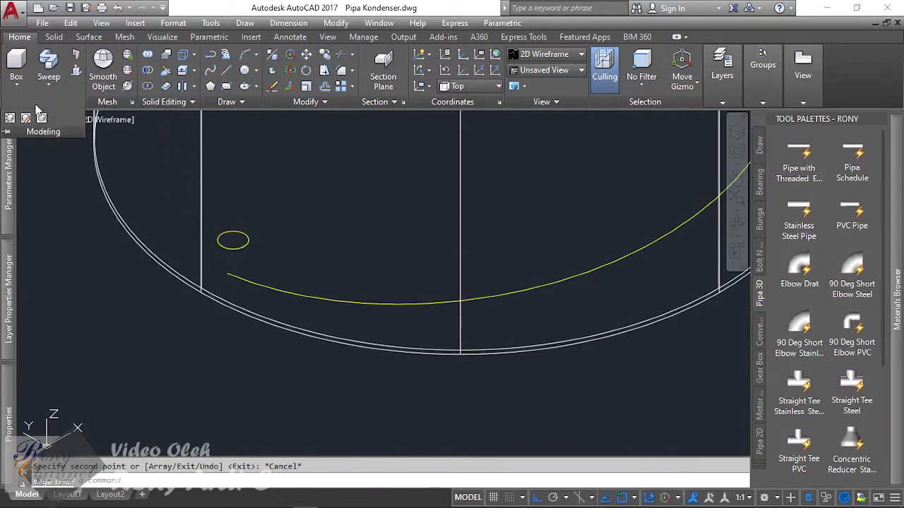
click(46, 58)
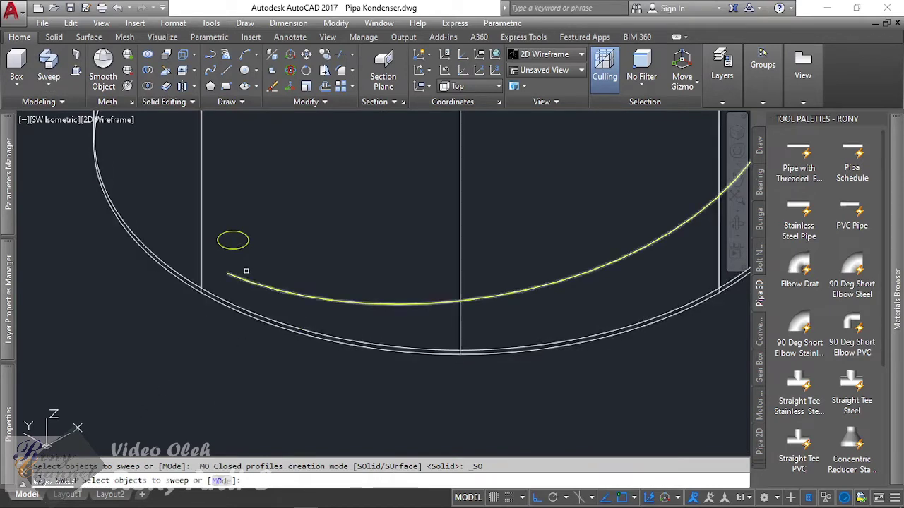
click(252, 263)
click(237, 231)
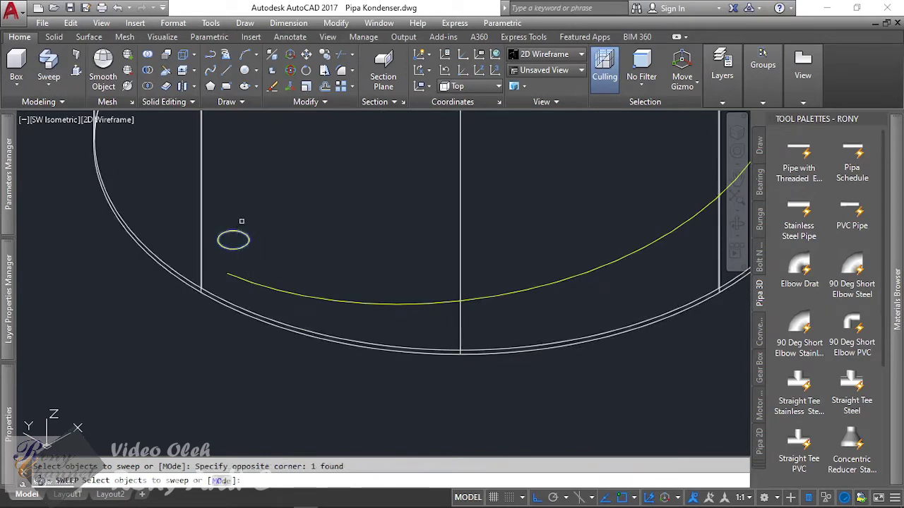
key(Return)
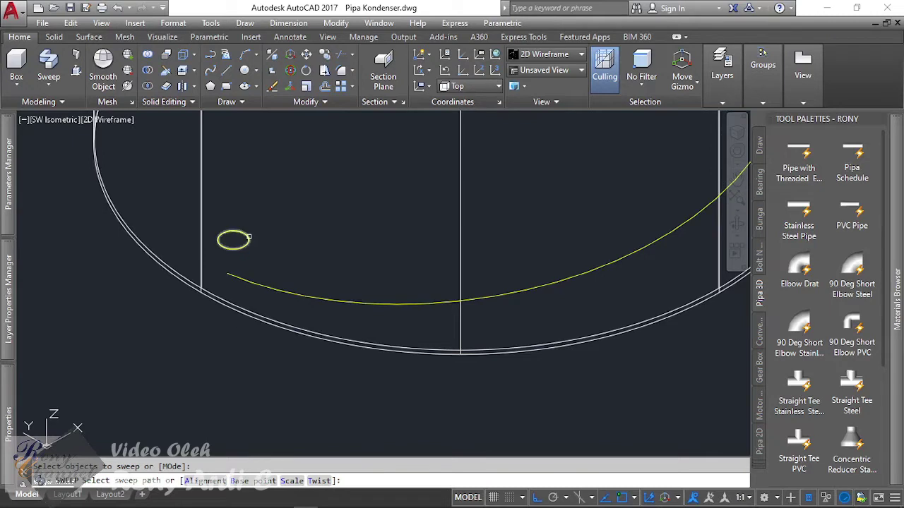
Pick the helix as the path to create the 3-turn coil pipe
scroll(240, 296, down, 2)
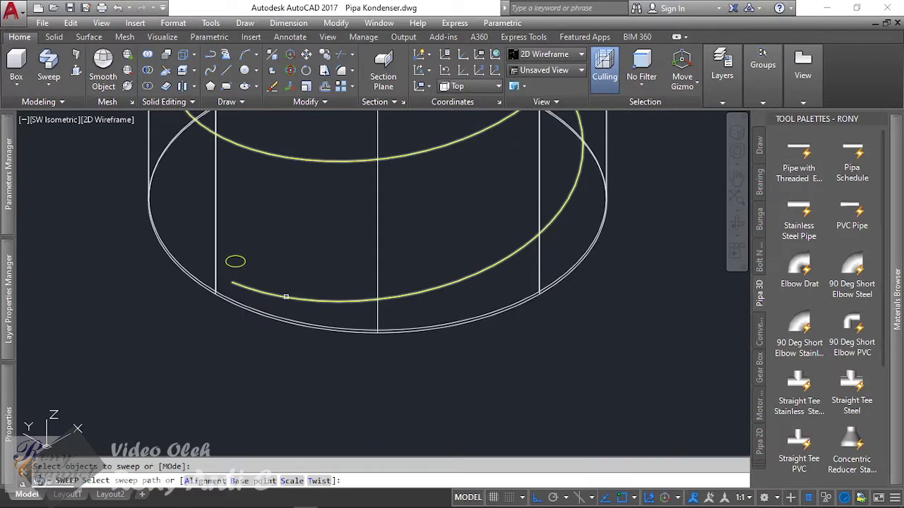
click(286, 297)
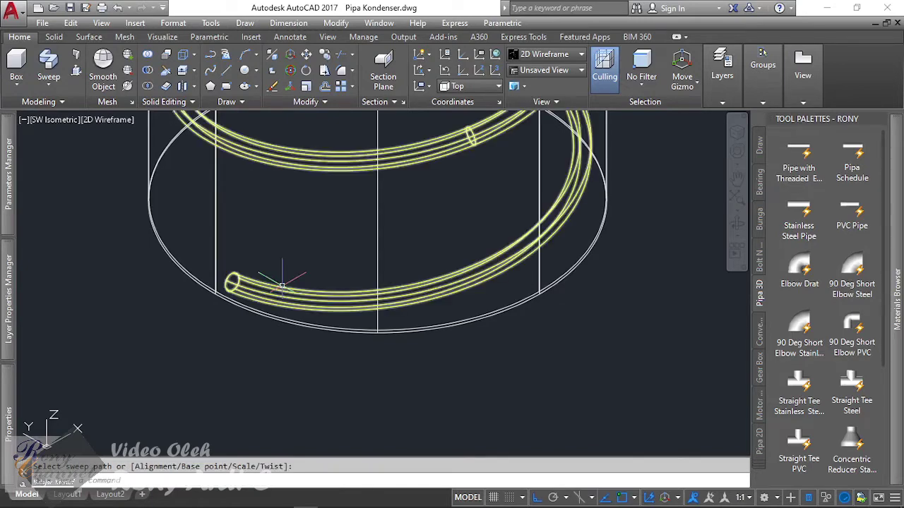
scroll(225, 263, up, 5)
scroll(212, 283, down, 2)
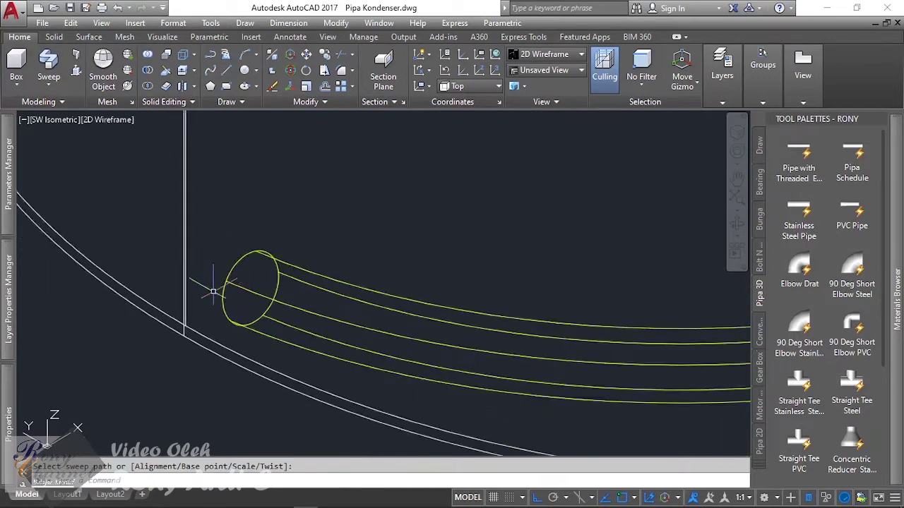
scroll(242, 262, down, 2)
scroll(242, 393, down, 3)
scroll(243, 399, down, 1)
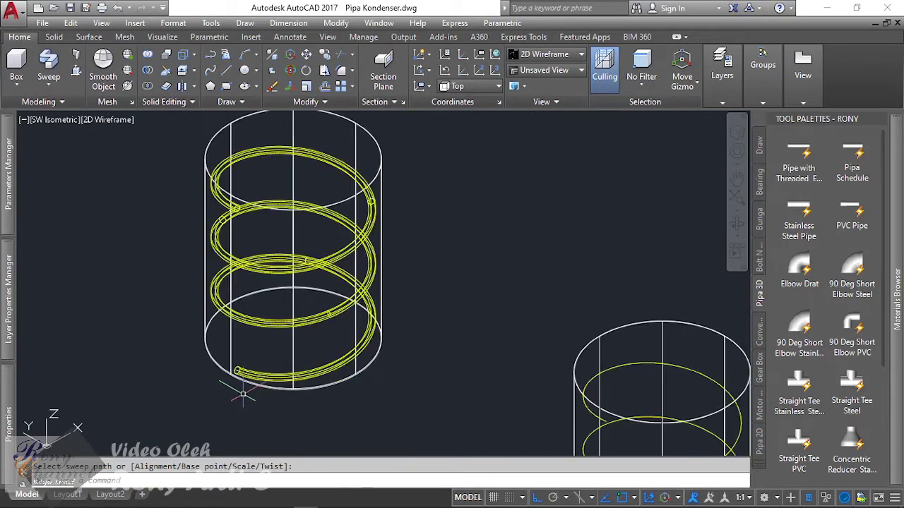
scroll(243, 384, up, 4)
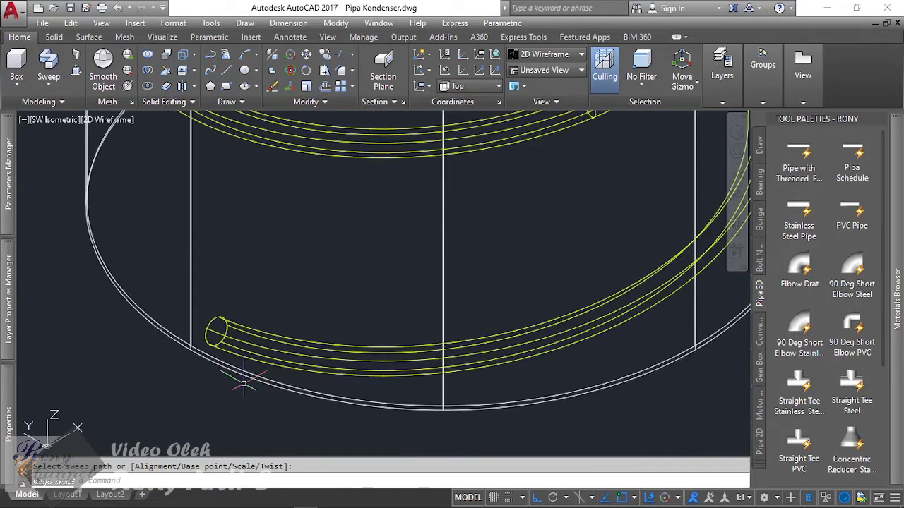
scroll(243, 384, down, 3)
scroll(212, 339, down, 2)
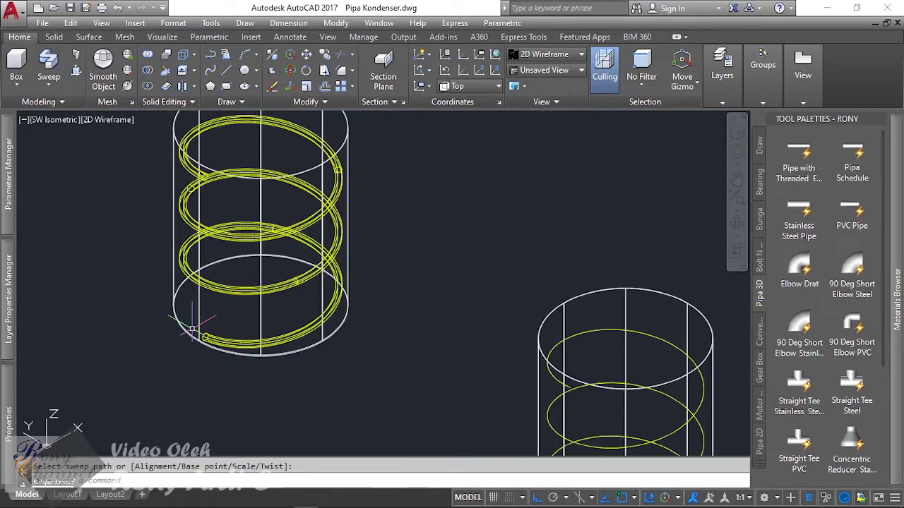
scroll(192, 328, down, 2)
scroll(151, 243, down, 2)
scroll(141, 212, down, 1)
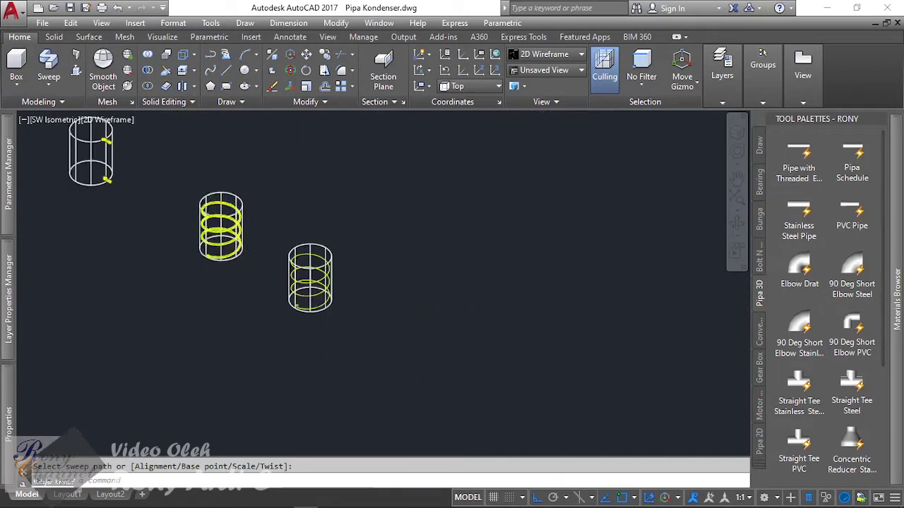
scroll(414, 399, up, 2)
Window-select the tank with the bare helix and circle and copy it
drag(413, 399, 279, 192)
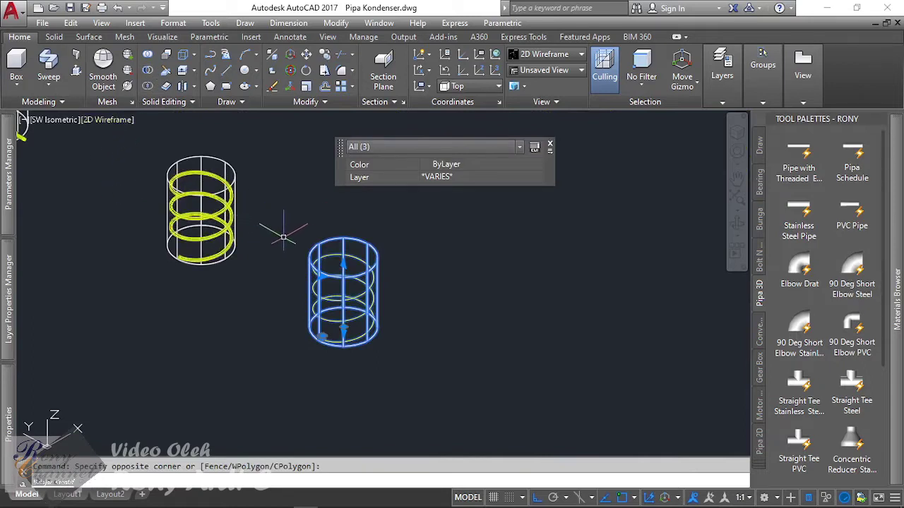
text(co)
key(Return)
click(395, 216)
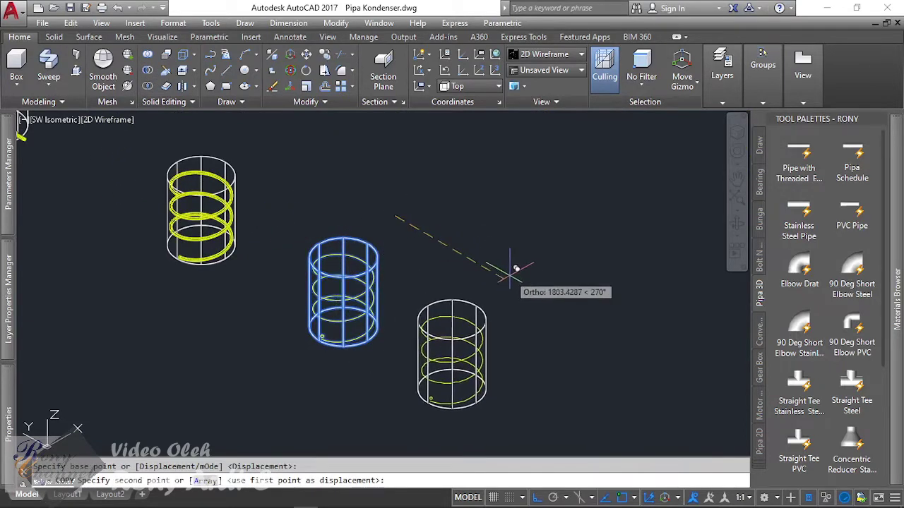
key(Escape)
Window-select the small profile circle to check its size
scroll(452, 420, up, 5)
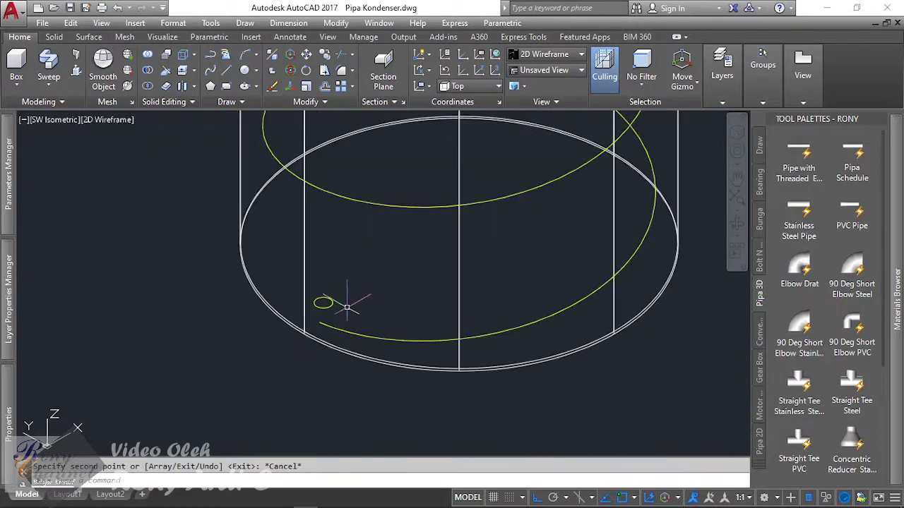
click(271, 247)
click(365, 404)
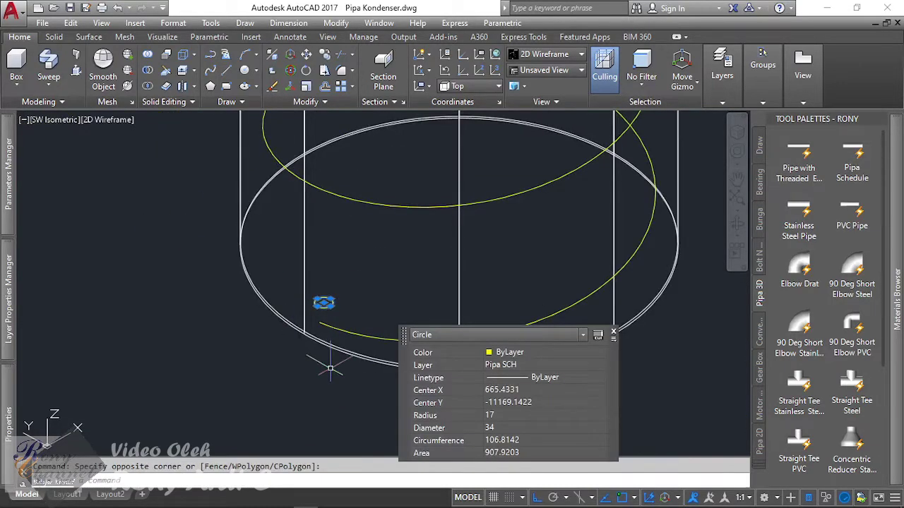
scroll(305, 396, down, 5)
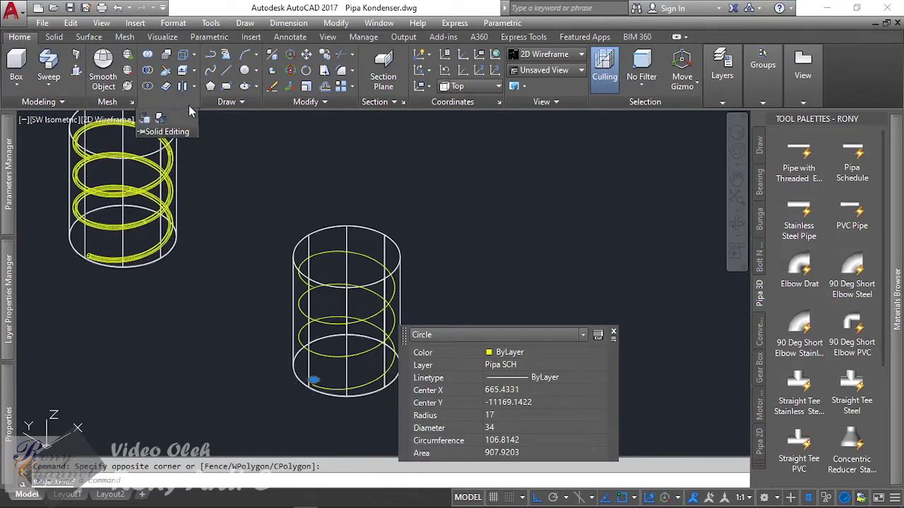
Start the Helix command from the expanded Draw panel
click(227, 107)
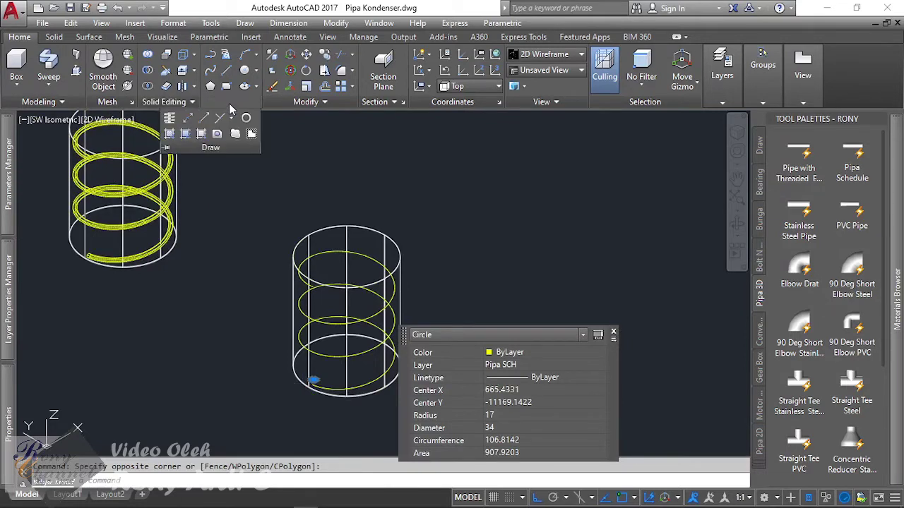
click(170, 122)
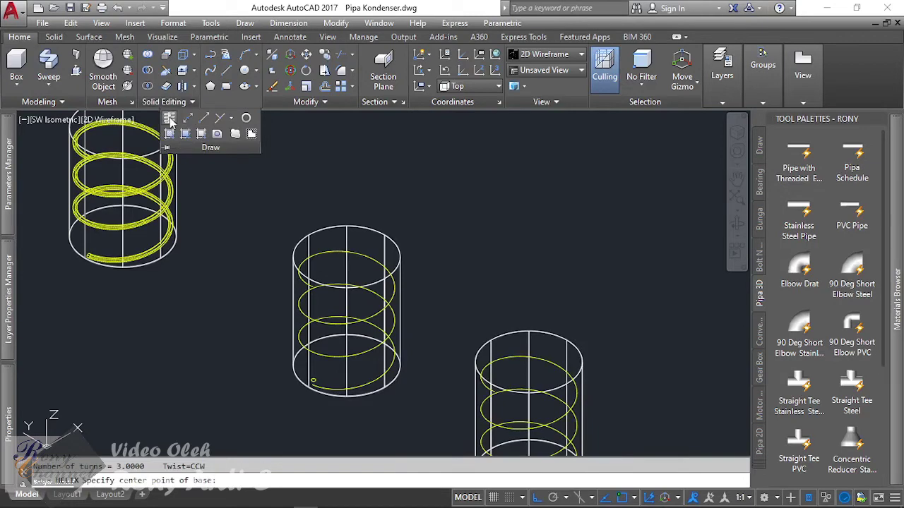
scroll(288, 423, up, 2)
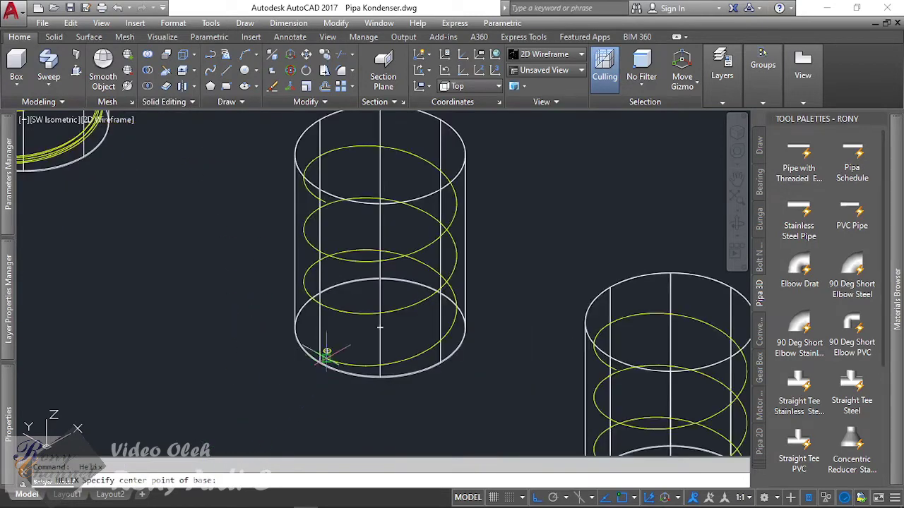
scroll(324, 353, up, 2)
Start Sweep on the profile circle with alignment set to perpendicular (Yes)
click(49, 67)
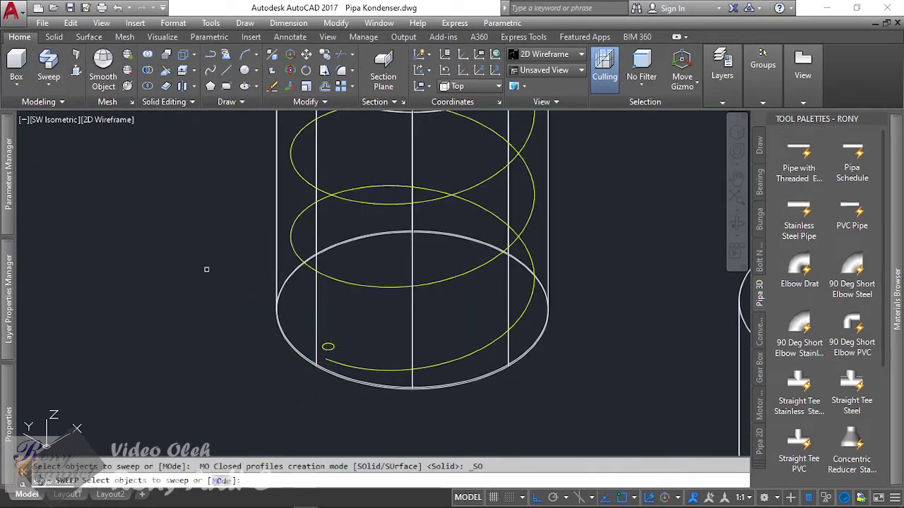
click(330, 348)
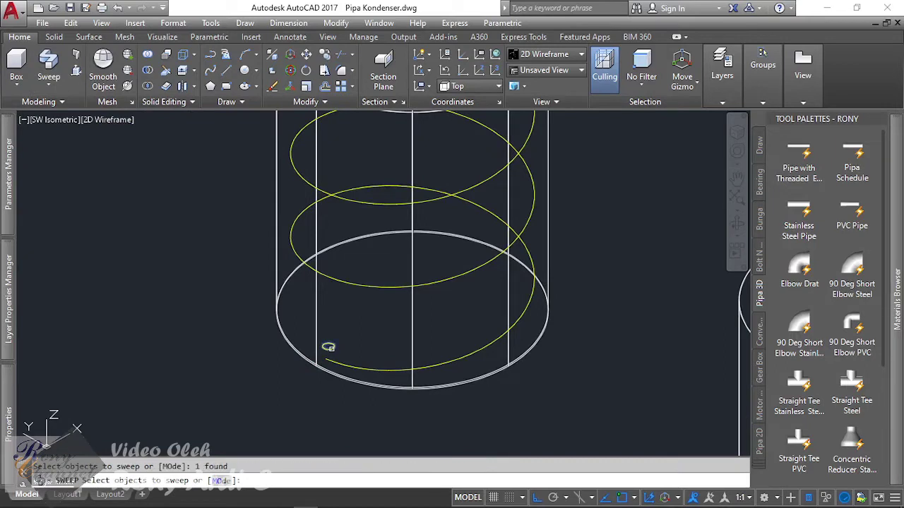
key(Return)
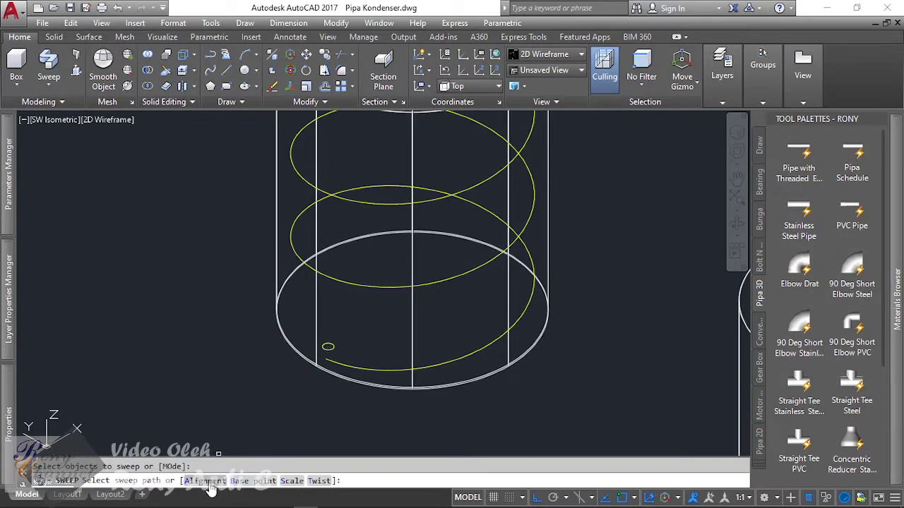
click(208, 485)
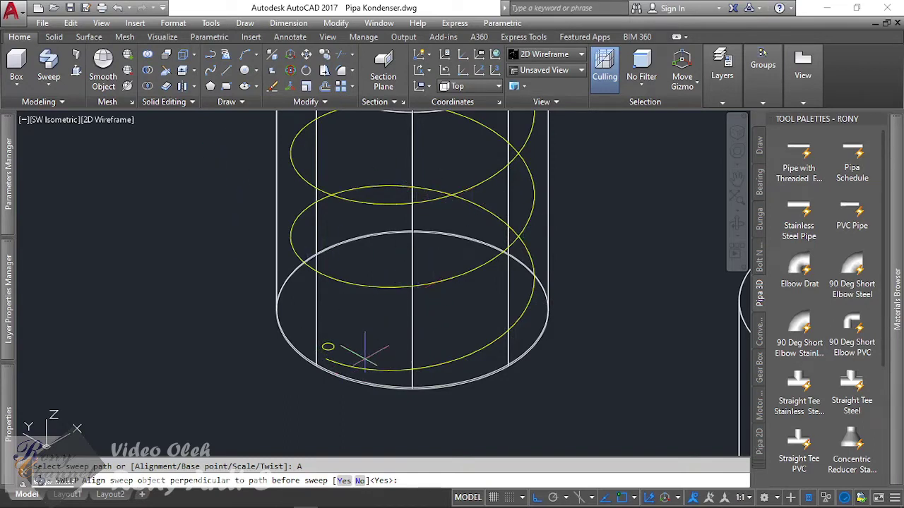
scroll(353, 374, up, 4)
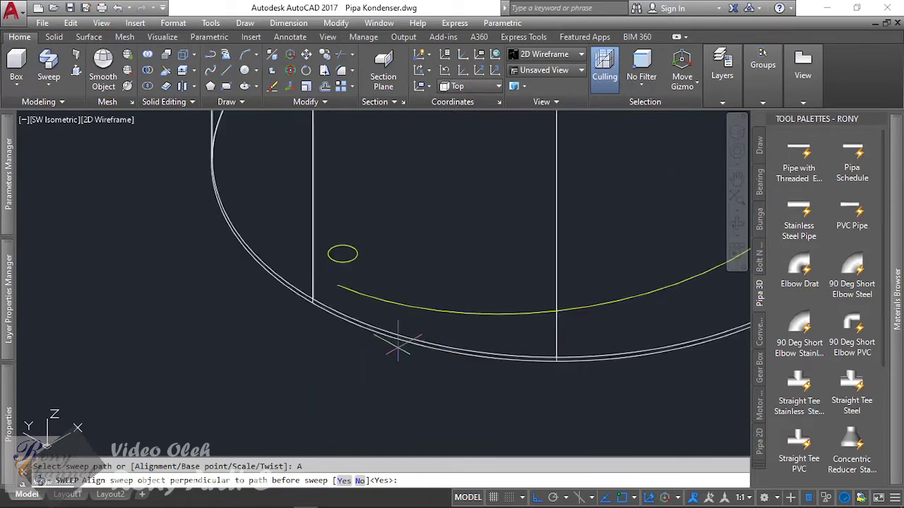
scroll(398, 345, up, 2)
click(344, 480)
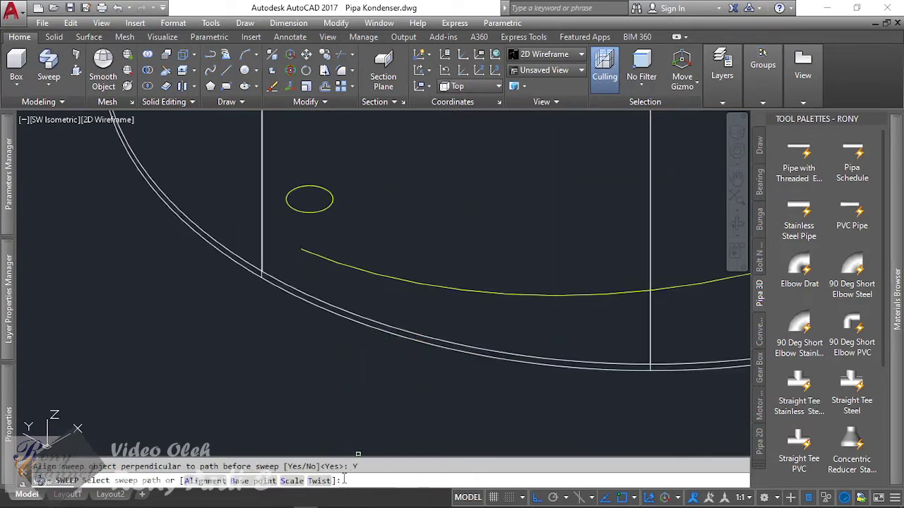
Pick the helix as the sweep path to form the second coil pipe
click(331, 274)
click(339, 258)
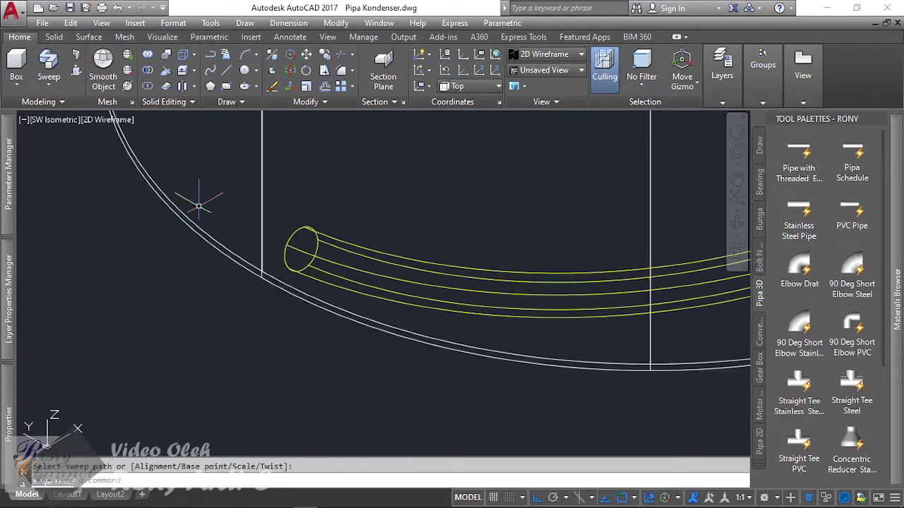
scroll(197, 240, down, 3)
scroll(173, 248, down, 2)
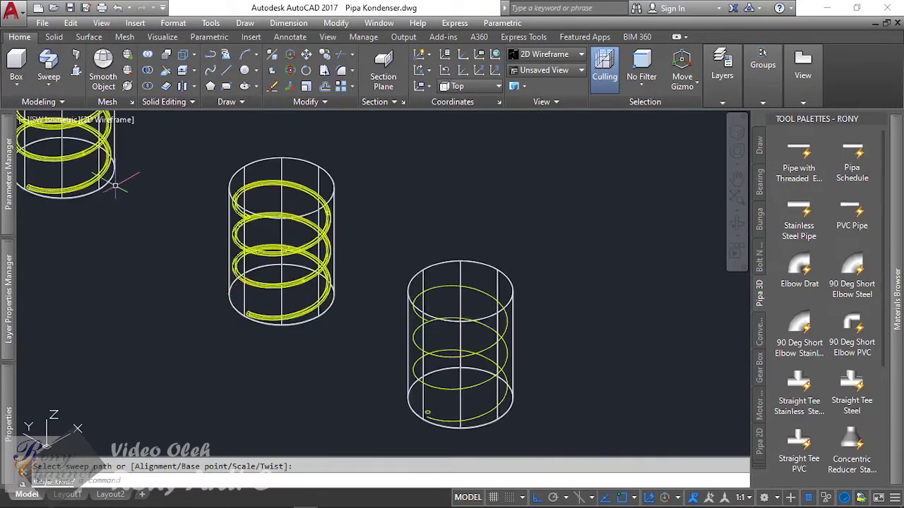
scroll(124, 180, down, 2)
scroll(311, 339, up, 7)
scroll(338, 353, up, 3)
Window-select the profile circle in the copied tank
click(221, 233)
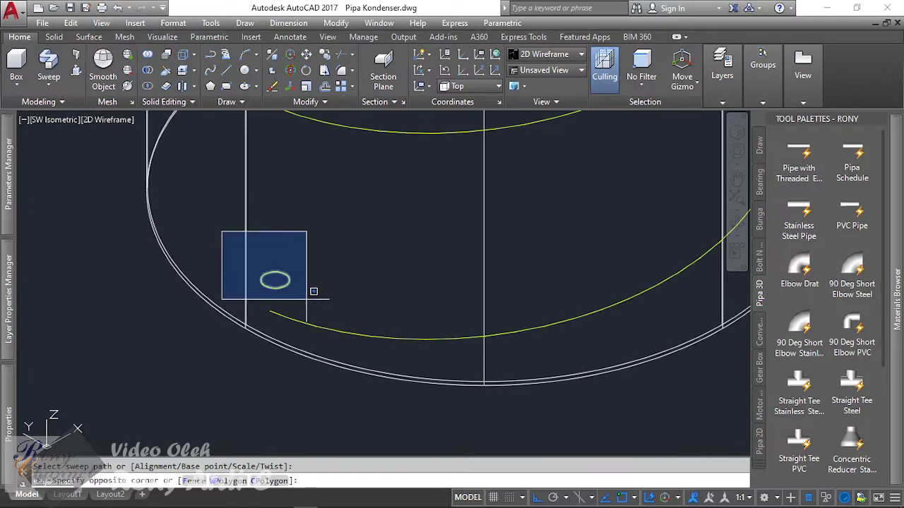
click(310, 297)
scroll(283, 263, up, 2)
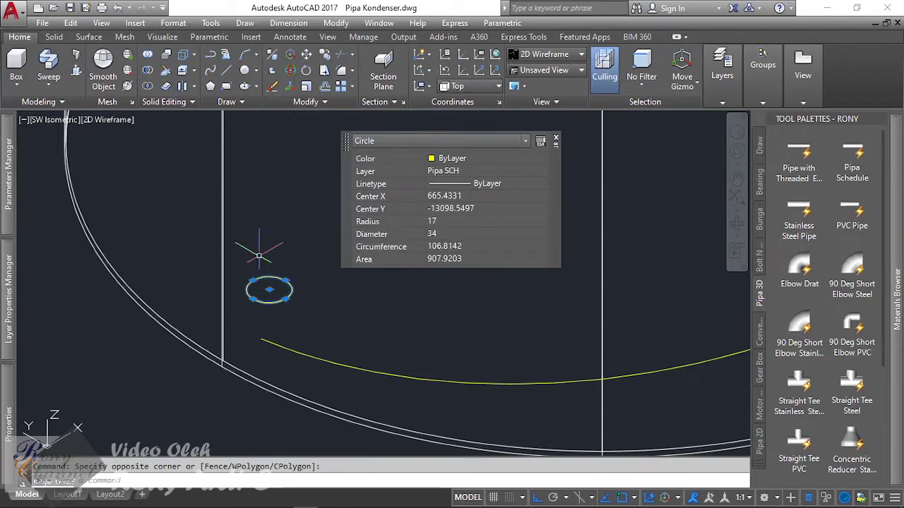
Start a sweep using the remaining shell's 34-diameter circle as the profile
click(177, 381)
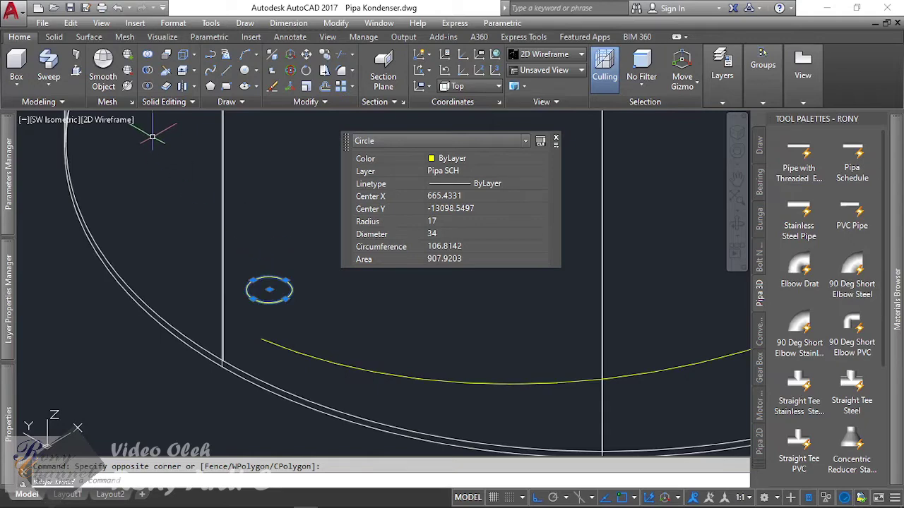
scroll(356, 335, down, 5)
scroll(351, 286, up, 4)
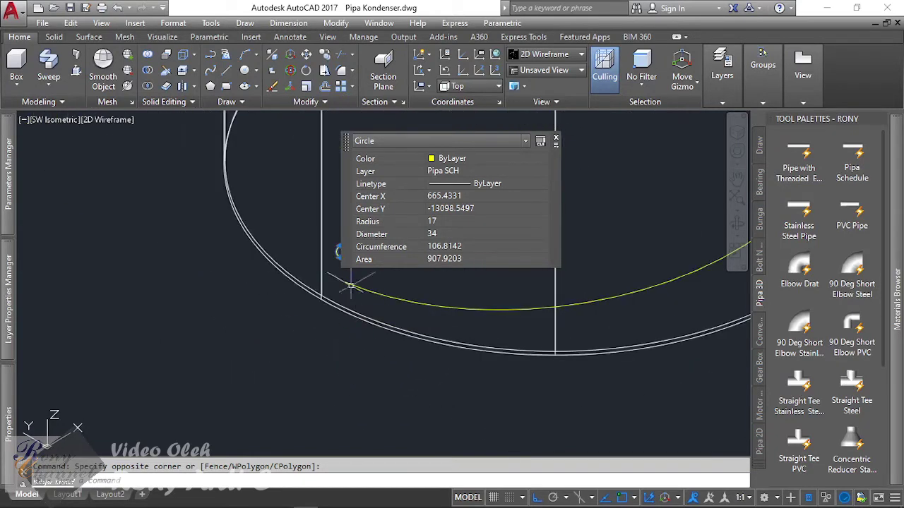
scroll(351, 286, up, 2)
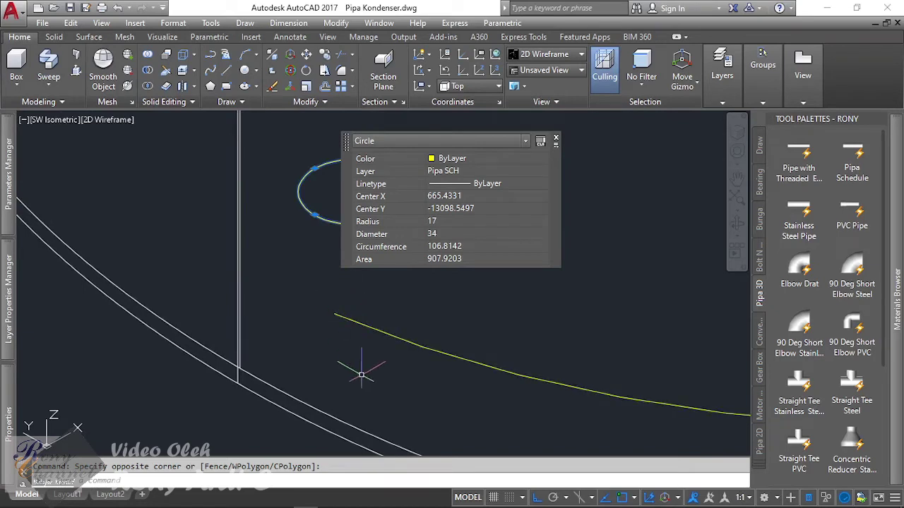
scroll(299, 323, down, 4)
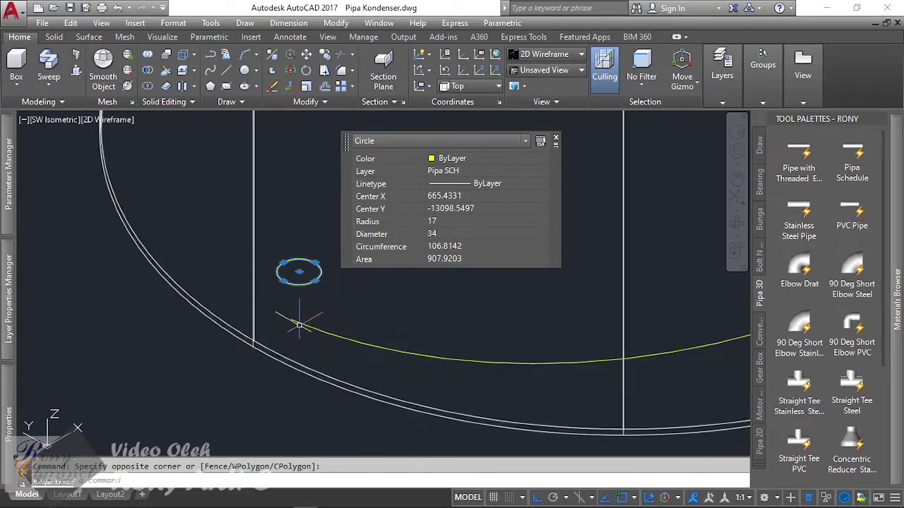
scroll(299, 325, up, 3)
scroll(324, 311, down, 2)
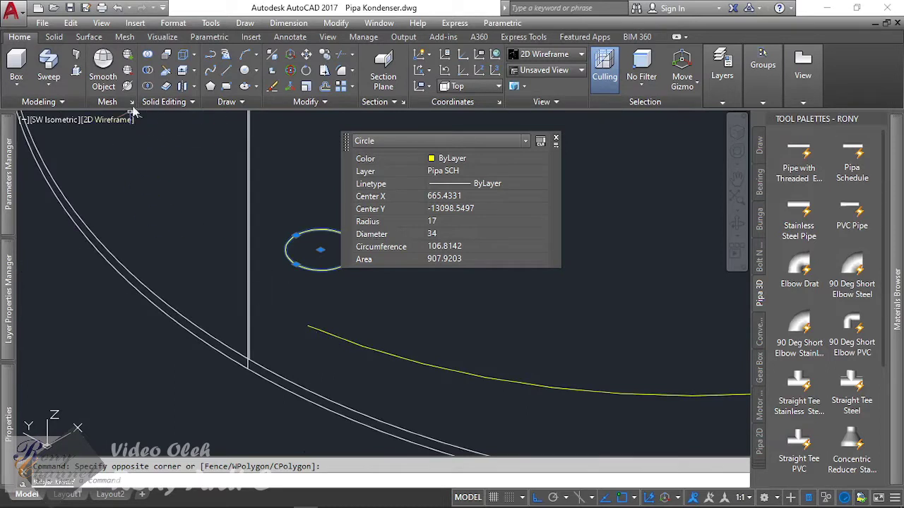
click(231, 103)
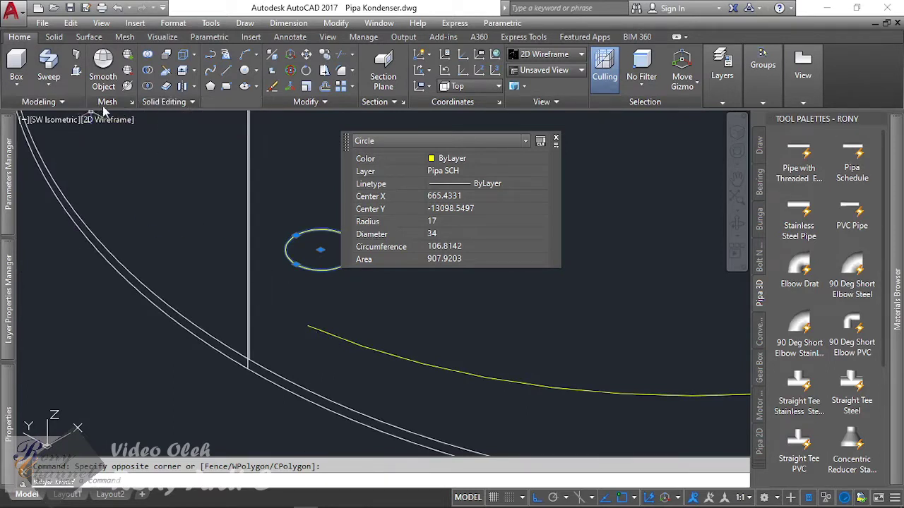
click(42, 76)
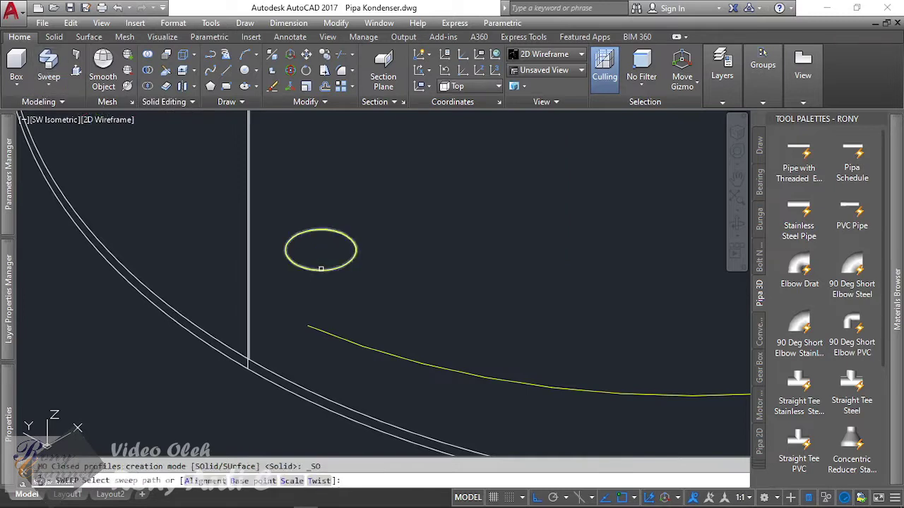
Sweep the circle along the yellow helix with perpendicular alignment set to No, forming a third pipe coil
click(320, 268)
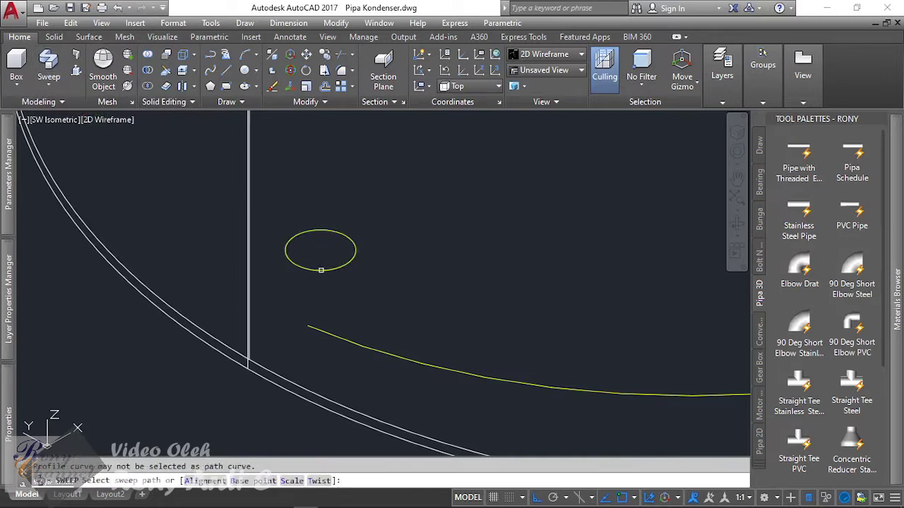
key(Escape)
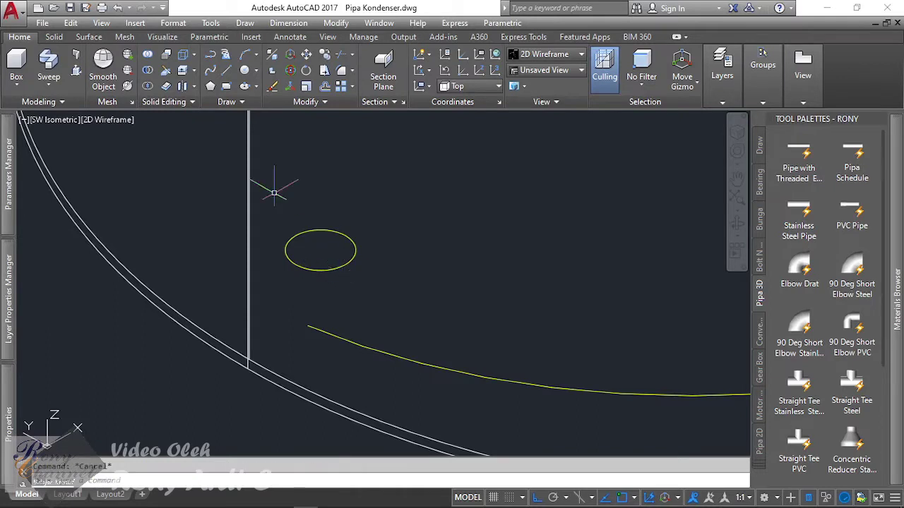
click(48, 60)
click(331, 269)
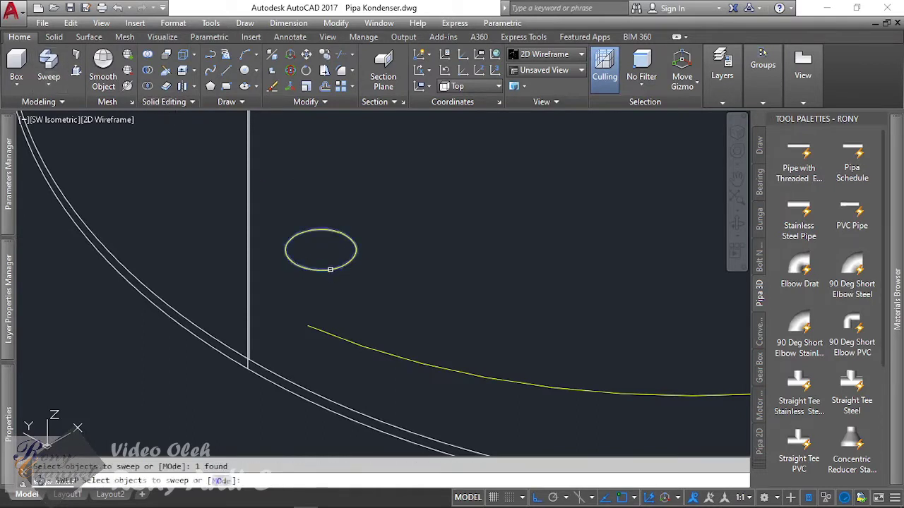
key(Return)
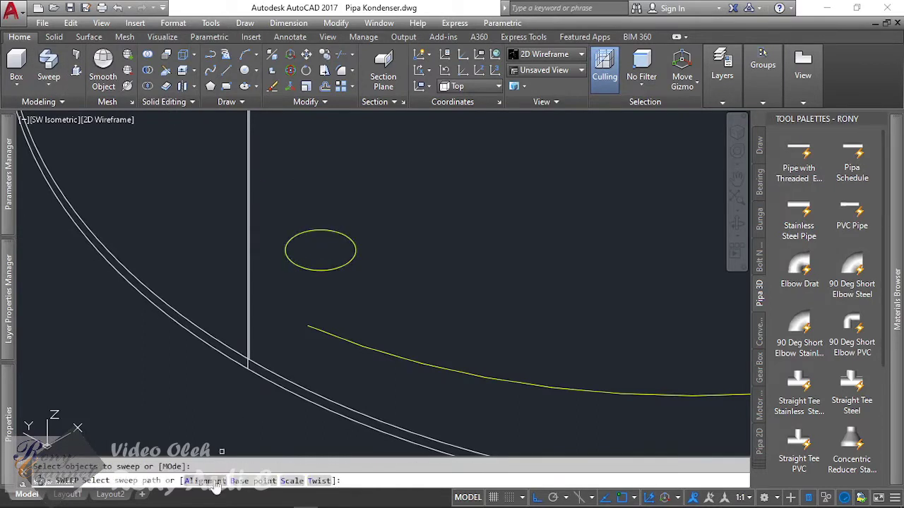
text(A)
key(Return)
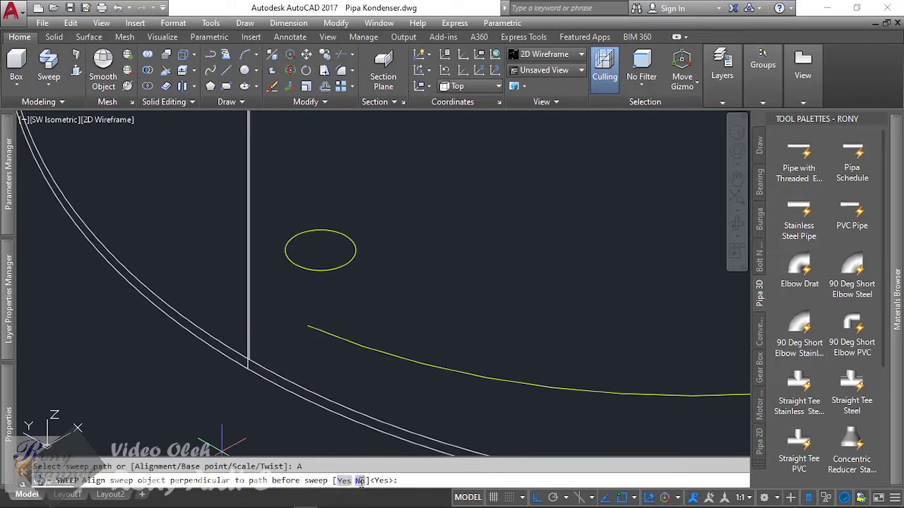
click(360, 480)
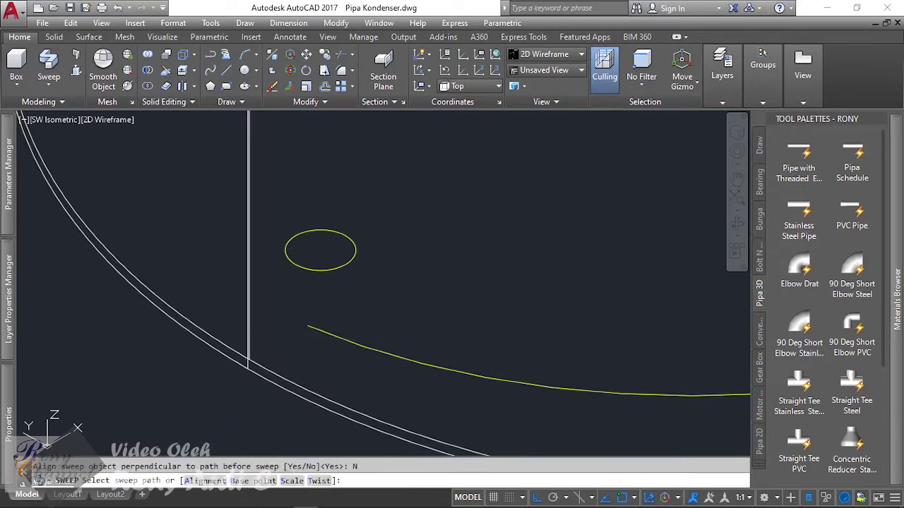
click(318, 329)
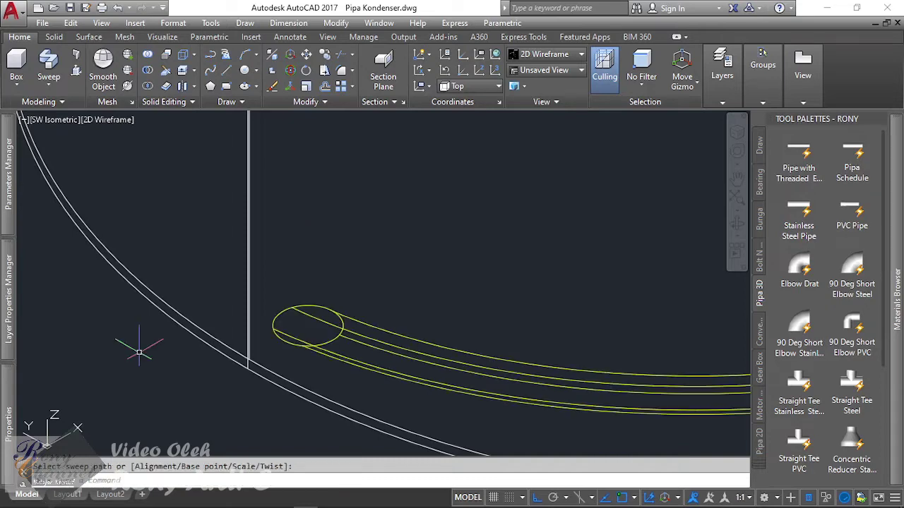
scroll(311, 318, down, 3)
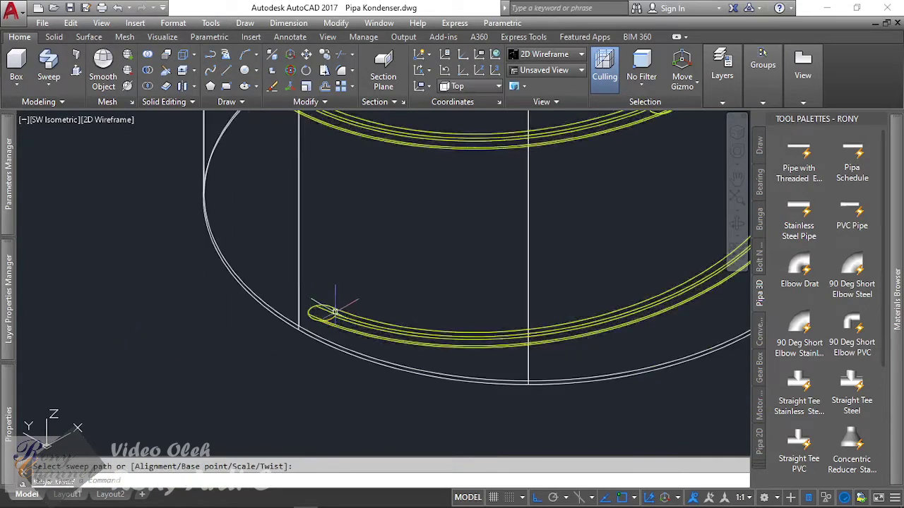
Orbit and zoom to inspect the new coil pipe's bottom end and the tank base
scroll(339, 311, down, 2)
shift+middle_drag(302, 368, 339, 305)
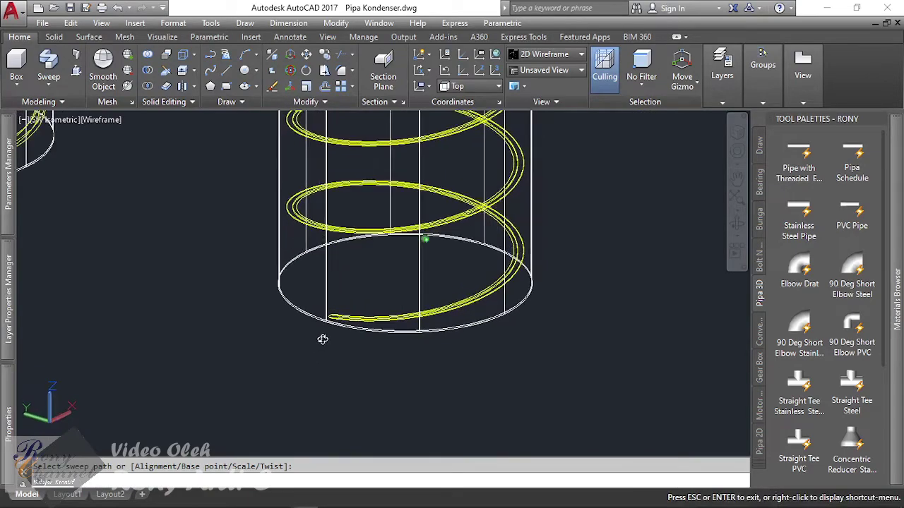
scroll(339, 305, up, 3)
scroll(353, 303, up, 2)
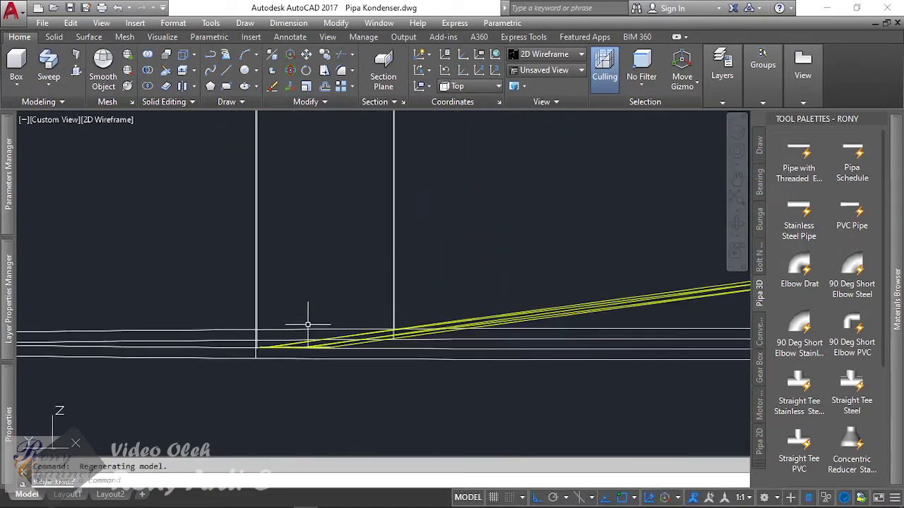
scroll(279, 344, up, 4)
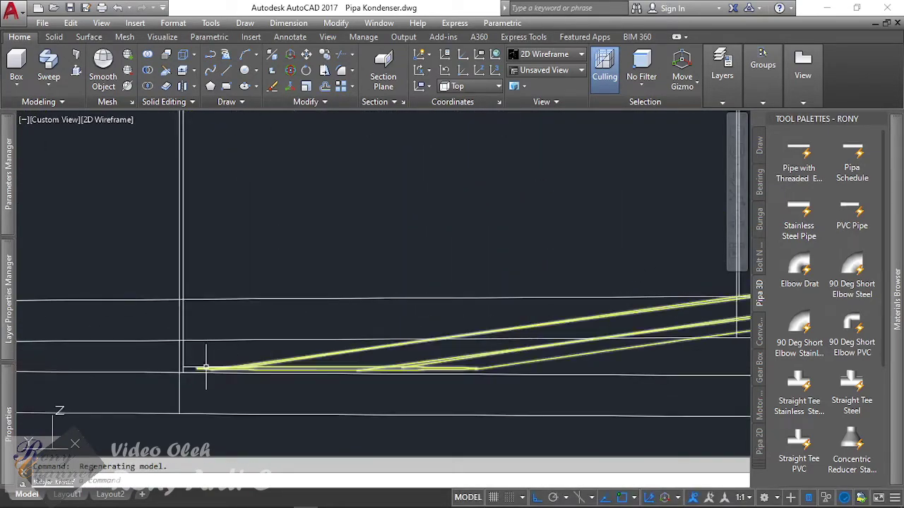
mouse_move(376, 374)
shift+middle_down()
mouse_move(285, 290)
mouse_move(336, 325)
shift+middle_up()
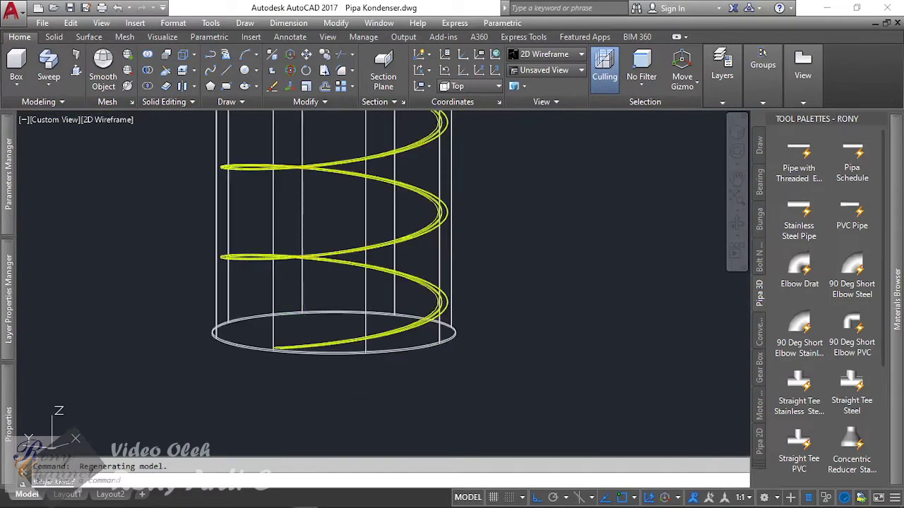
scroll(292, 362, up, 3)
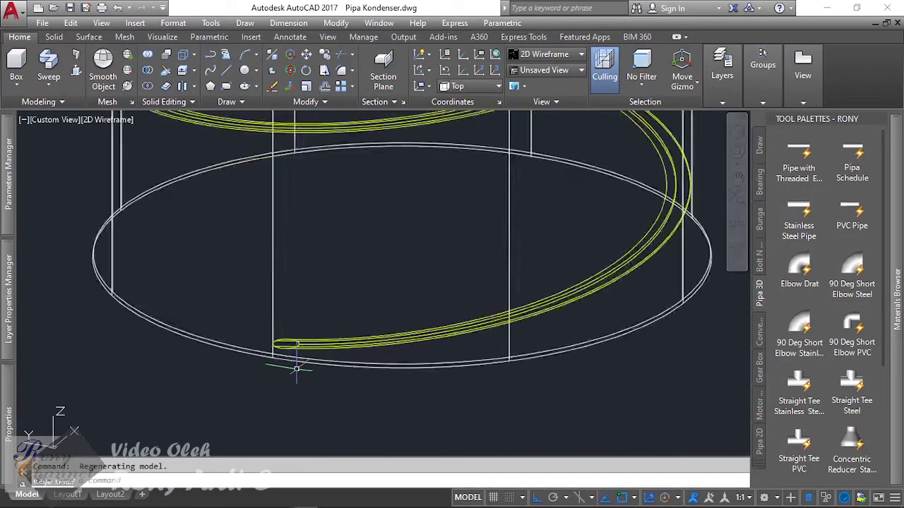
mouse_move(293, 363)
shift+middle_down()
mouse_move(276, 334)
mouse_move(280, 345)
shift+middle_up()
scroll(271, 349, down, 5)
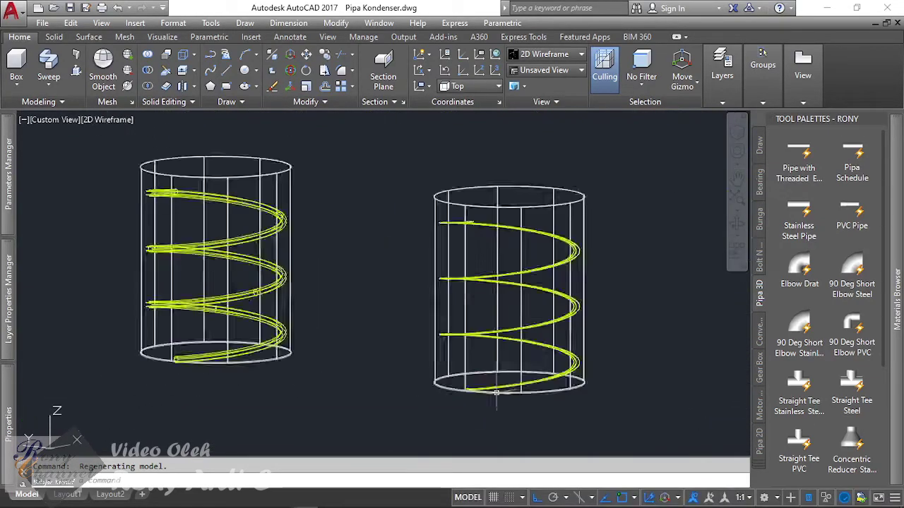
scroll(430, 377, down, 3)
scroll(78, 345, up, 5)
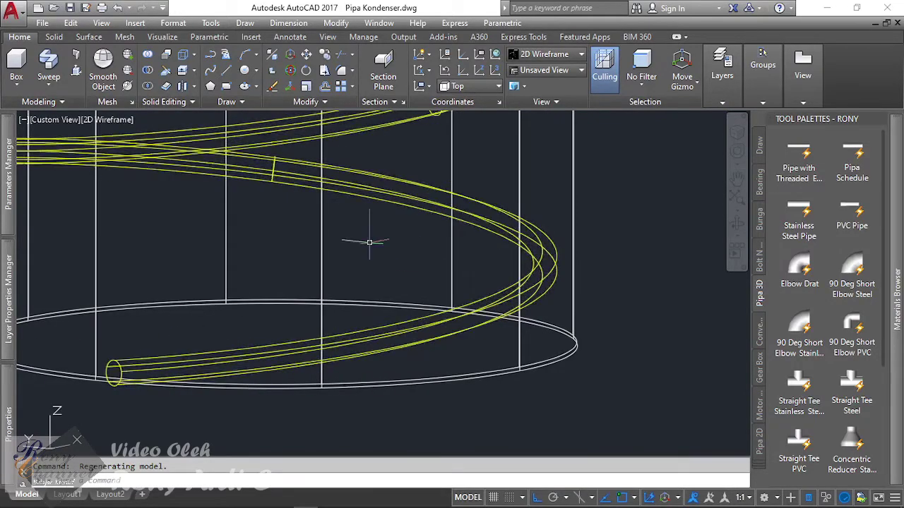
scroll(268, 226, down, 5)
Orbit the tanks to a new 3D angle and zoom around the coil pipes in each cylinder
shift+middle_drag(424, 226, 459, 244)
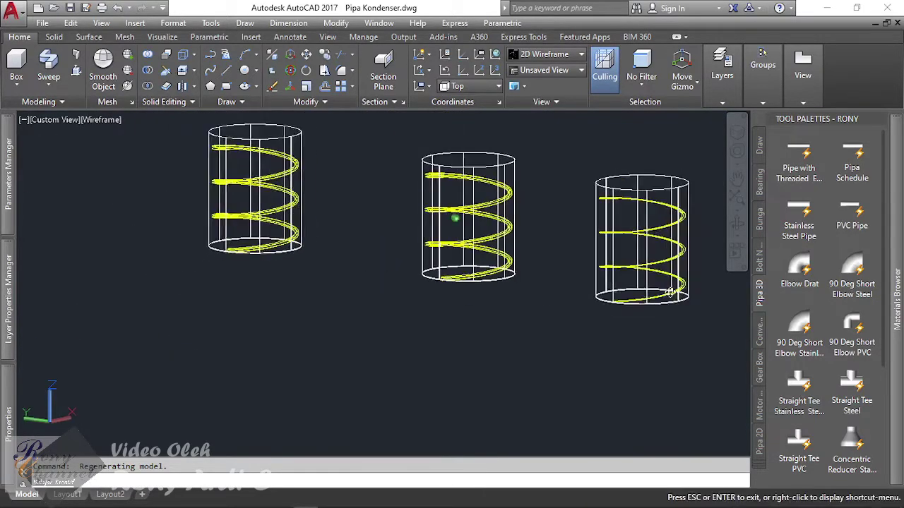
scroll(462, 250, up, 5)
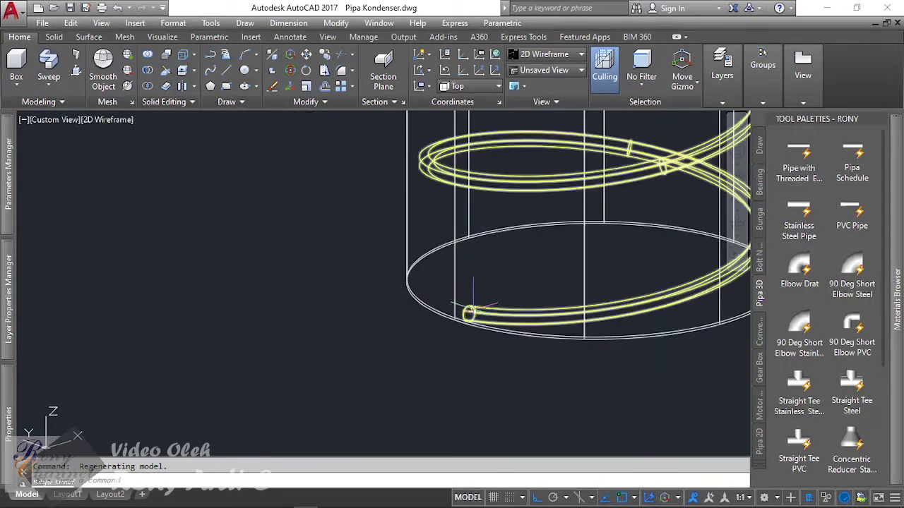
scroll(341, 292, down, 5)
scroll(465, 327, up, 5)
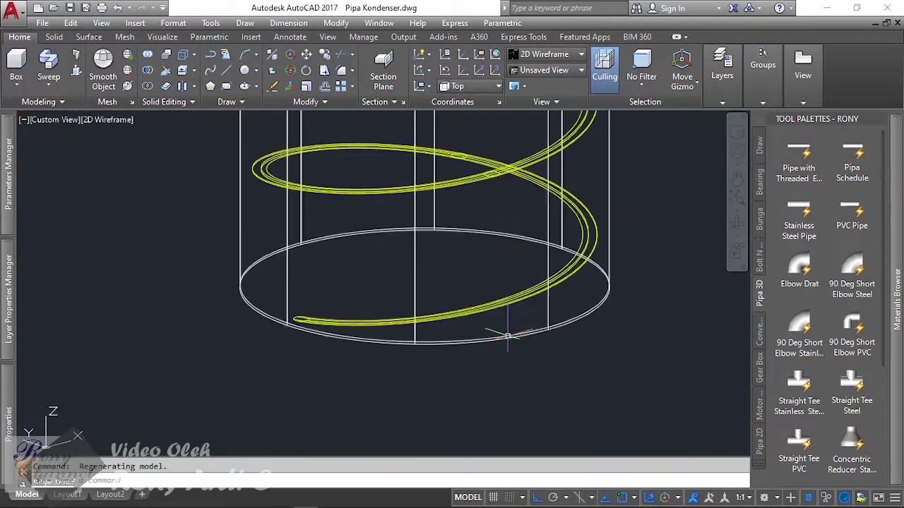
scroll(290, 322, up, 3)
scroll(290, 322, up, 3)
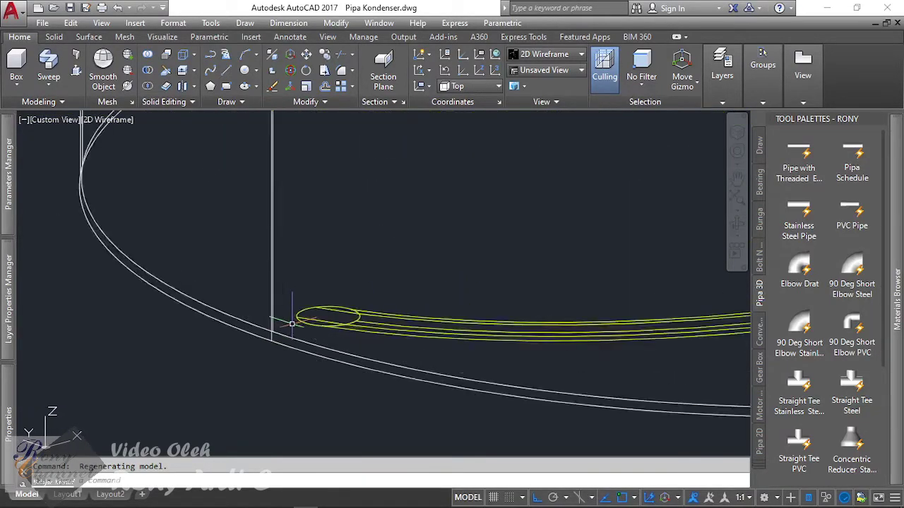
scroll(360, 302, down, 2)
scroll(309, 348, up, 3)
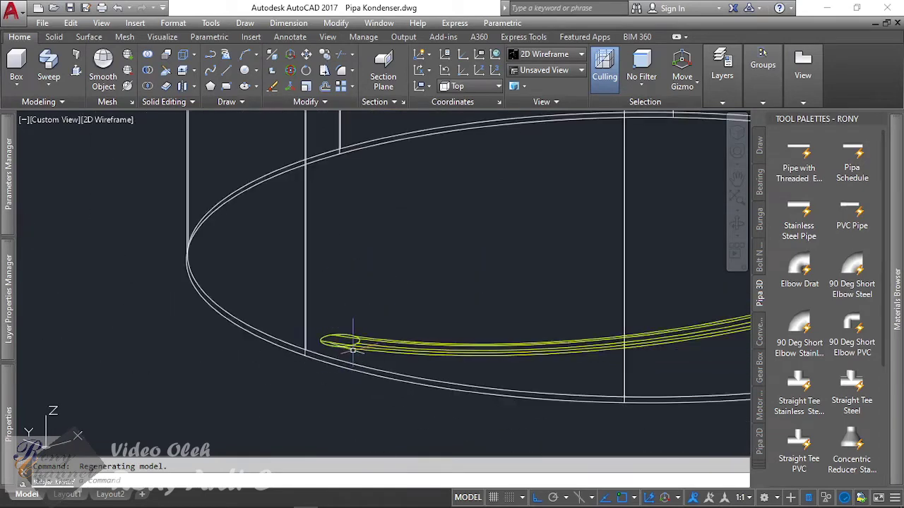
scroll(339, 367, down, 3)
scroll(319, 268, up, 1)
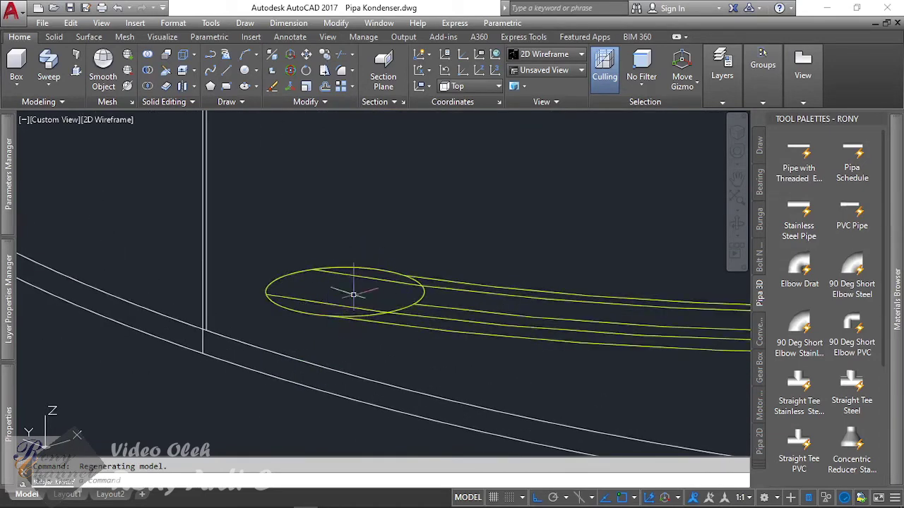
scroll(311, 332, down, 2)
scroll(297, 353, down, 2)
scroll(339, 381, down, 2)
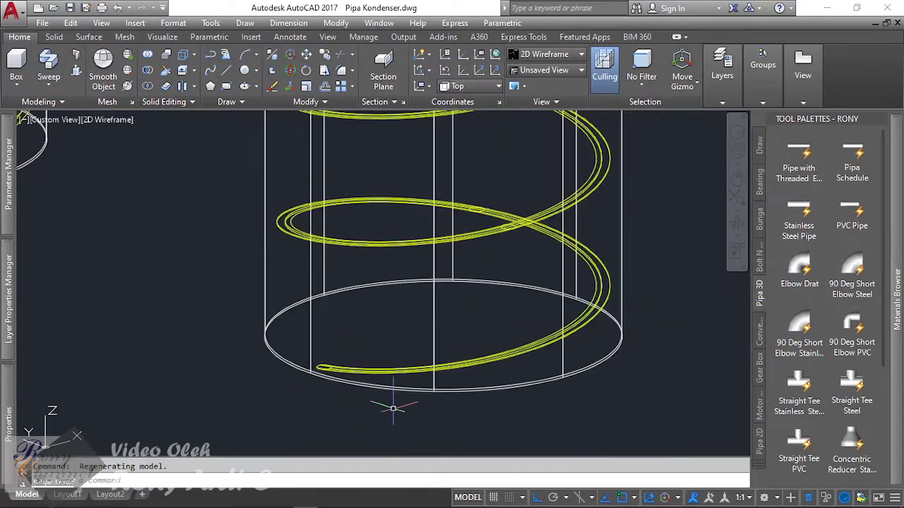
scroll(537, 344, down, 2)
scroll(564, 326, down, 2)
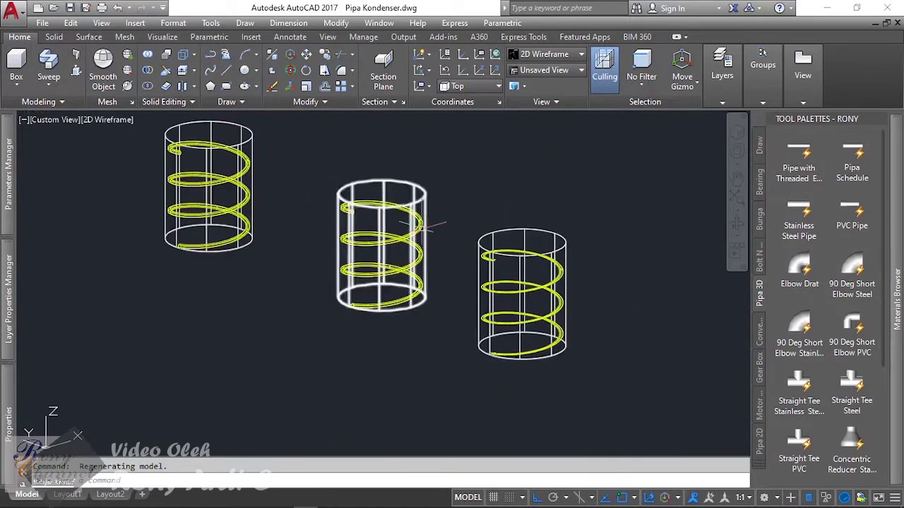
scroll(621, 323, down, 2)
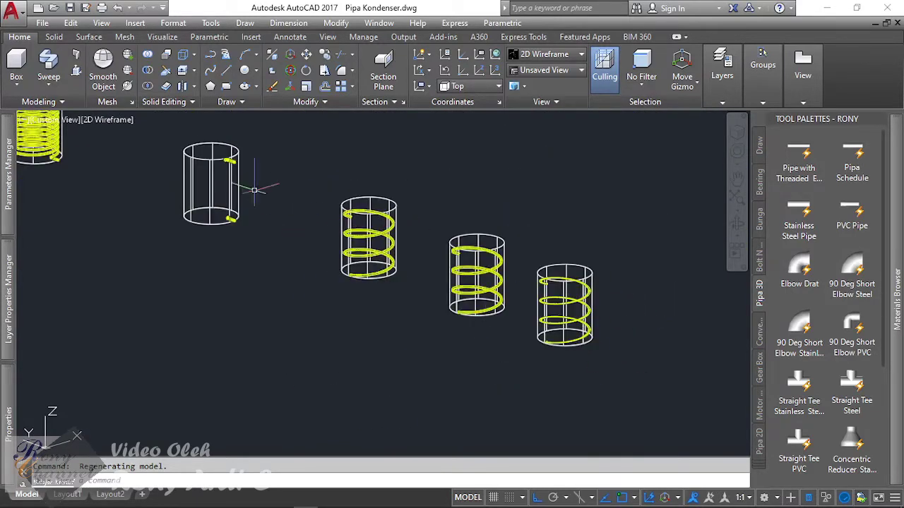
scroll(226, 154, up, 3)
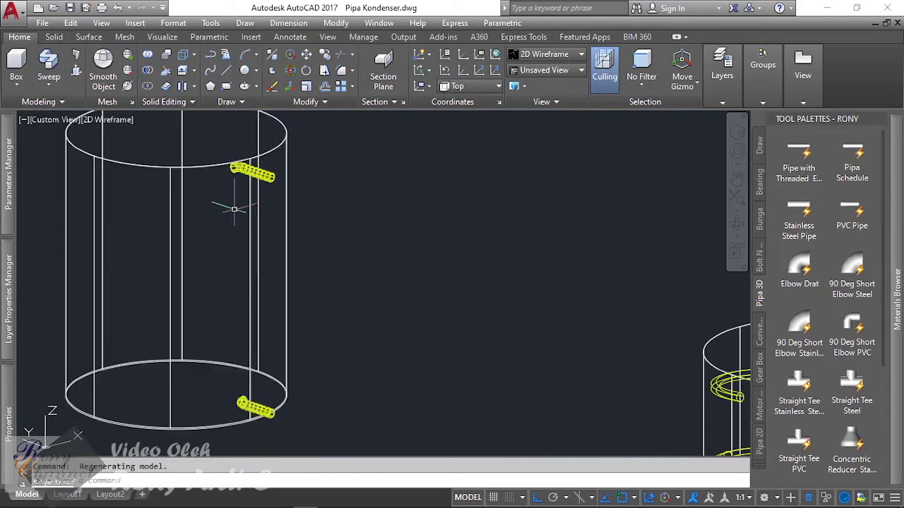
scroll(235, 209, down, 3)
Undo the third sweep, returning that tank's coil to a bare helix
click(336, 215)
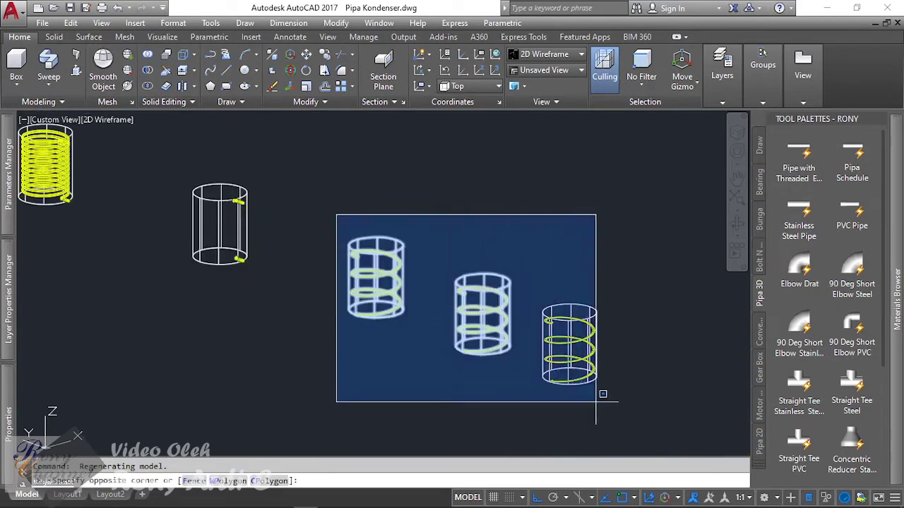
click(620, 407)
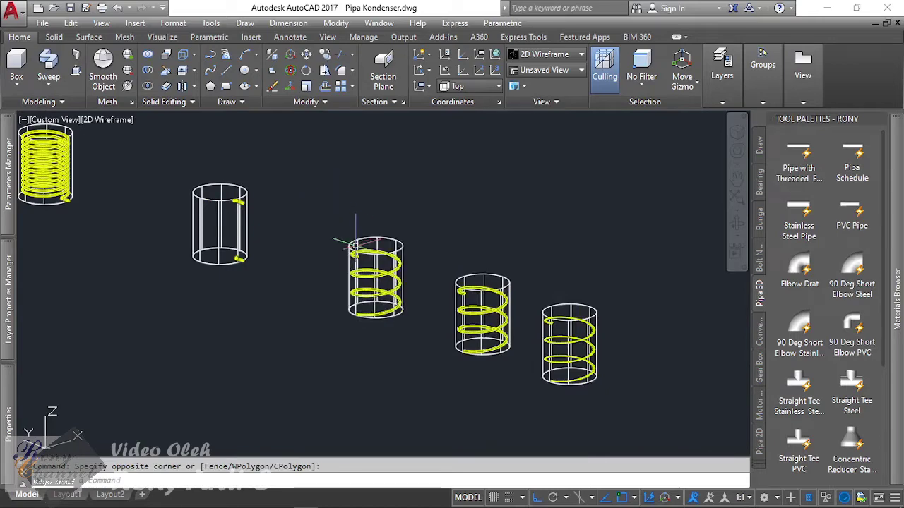
text(u)
key(Return)
scroll(353, 246, down, 3)
scroll(387, 259, up, 6)
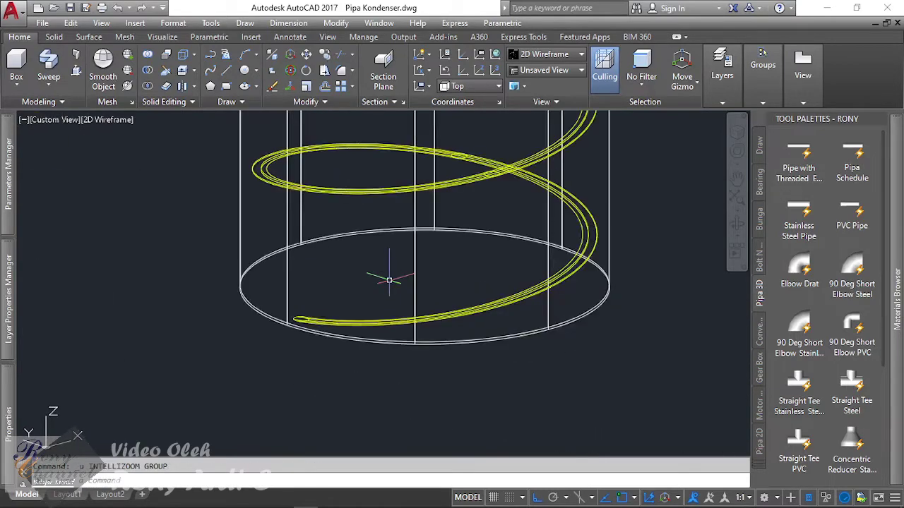
scroll(389, 280, down, 3)
scroll(389, 280, up, 5)
scroll(389, 280, up, 3)
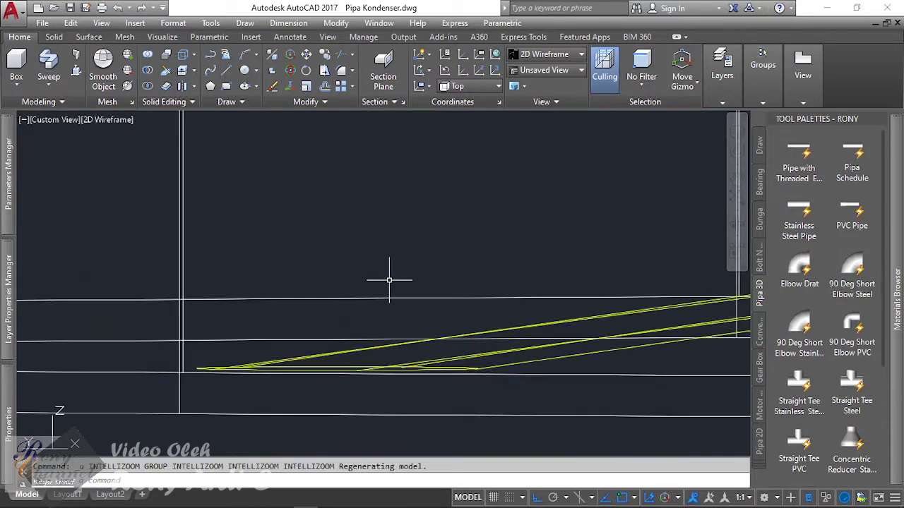
key(Return)
key(Return)
key(Return)
key(Return)
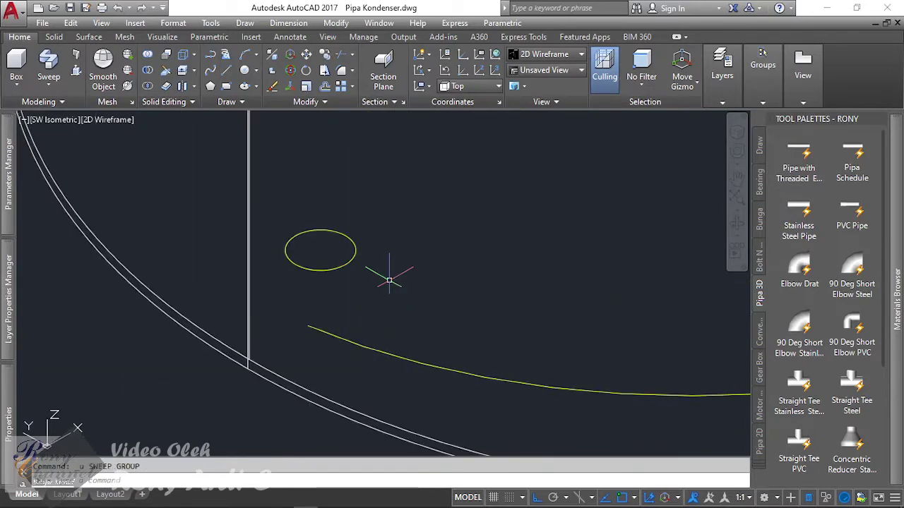
scroll(389, 280, down, 3)
scroll(389, 280, down, 5)
Erase the two extra coil tanks with a crossing window
click(406, 332)
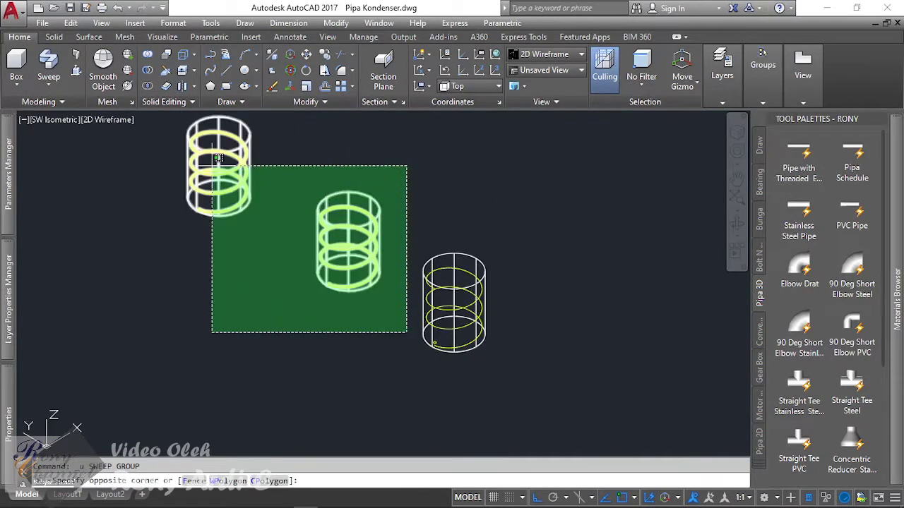
click(212, 166)
key(Delete)
scroll(469, 360, up, 4)
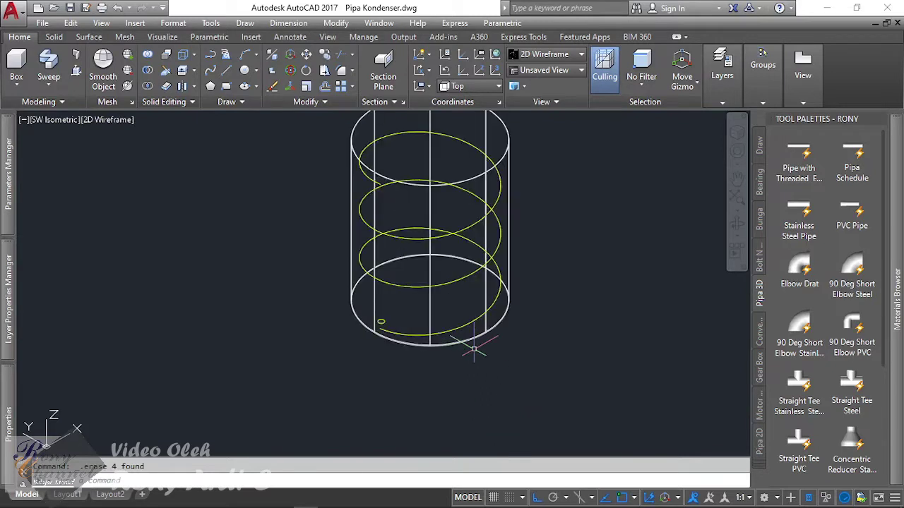
scroll(358, 174, up, 1)
Select the helix to check its properties in Quick Properties
scroll(368, 176, up, 2)
click(376, 181)
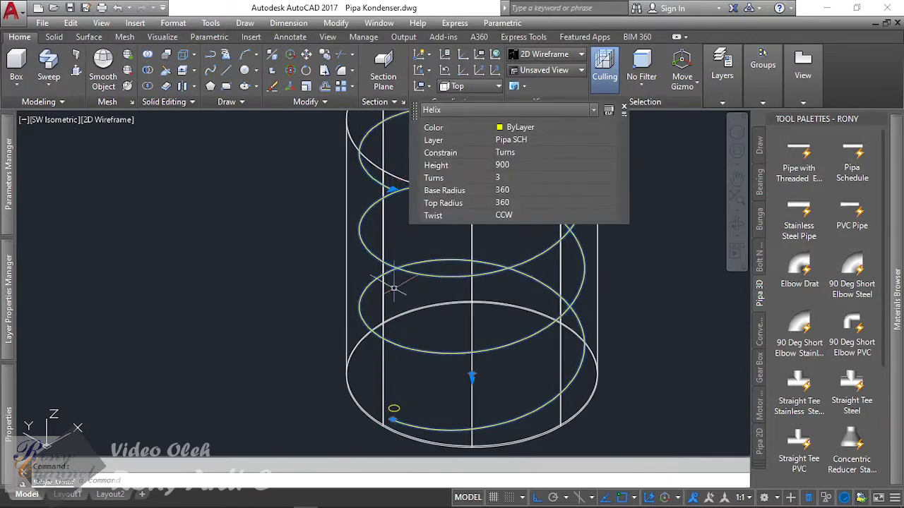
scroll(469, 353, down, 5)
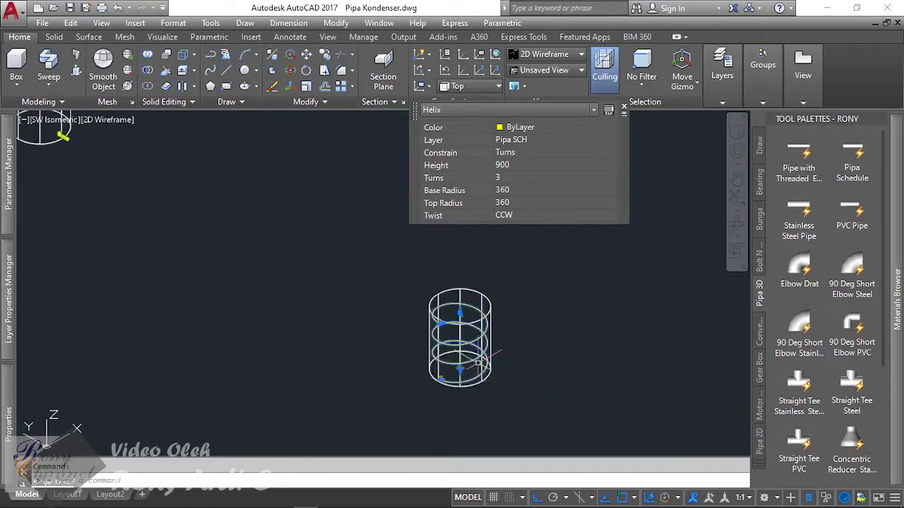
scroll(480, 346, down, 2)
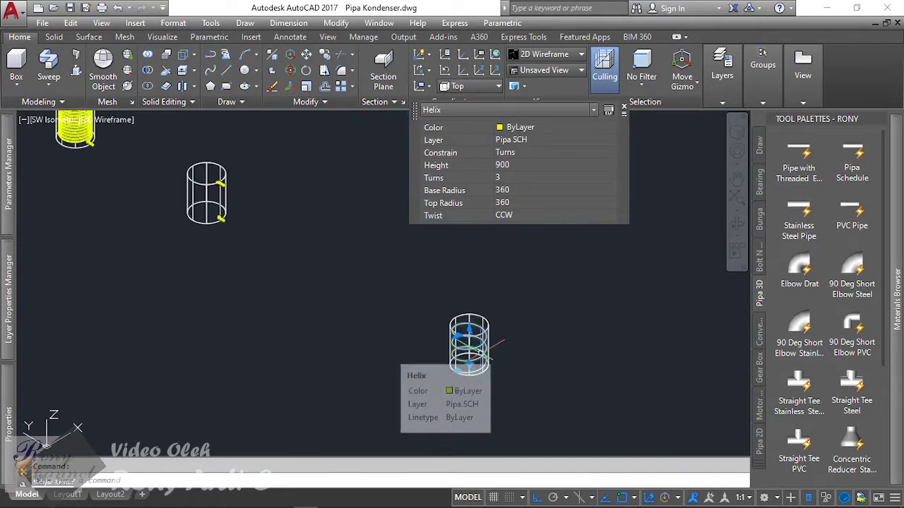
scroll(483, 353, up, 2)
Switch the viewport to the Top view of the tank
click(50, 122)
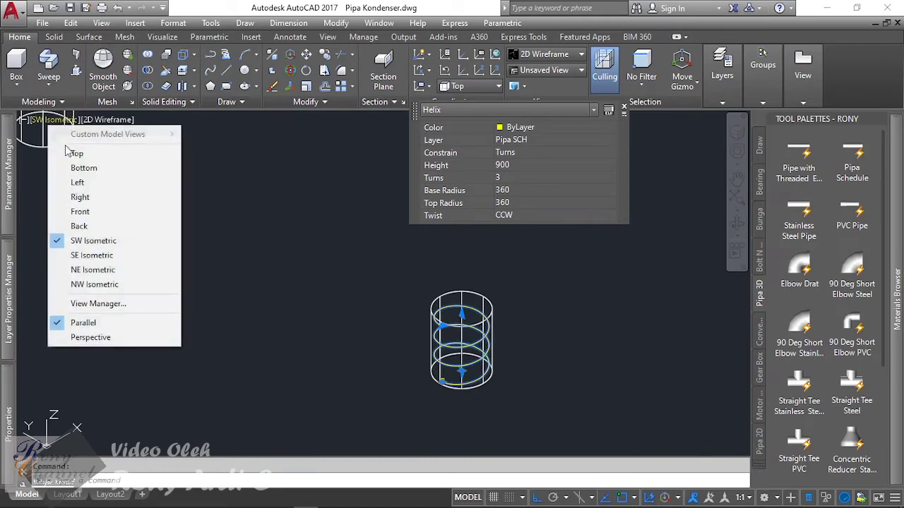
click(68, 151)
scroll(296, 282, down, 2)
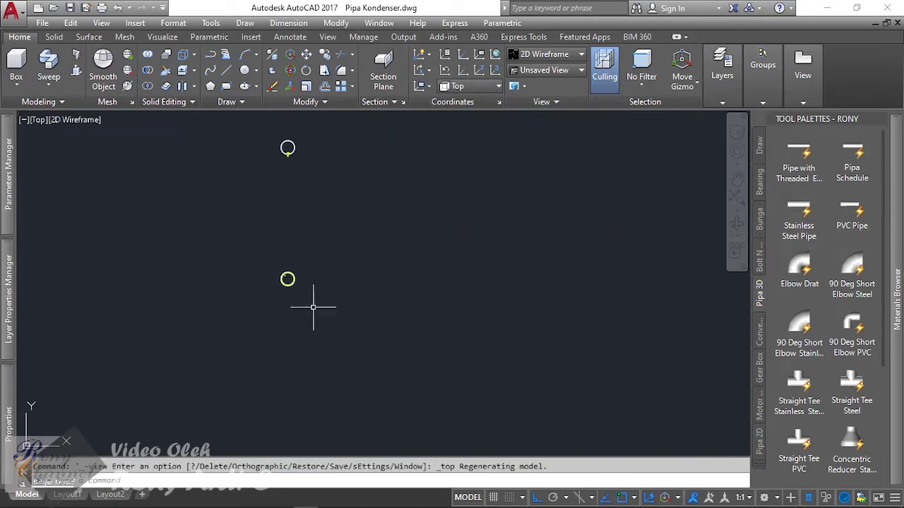
scroll(290, 147, up, 2)
scroll(283, 137, up, 2)
scroll(301, 143, down, 3)
scroll(296, 297, up, 4)
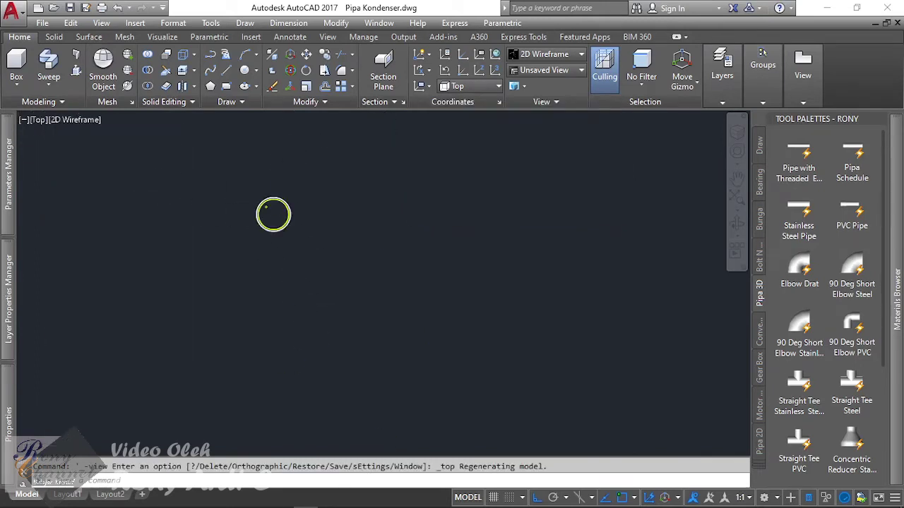
scroll(278, 212, up, 5)
scroll(274, 220, up, 4)
Window-select the 3-turn helix and start the Rotate command with RO
click(327, 178)
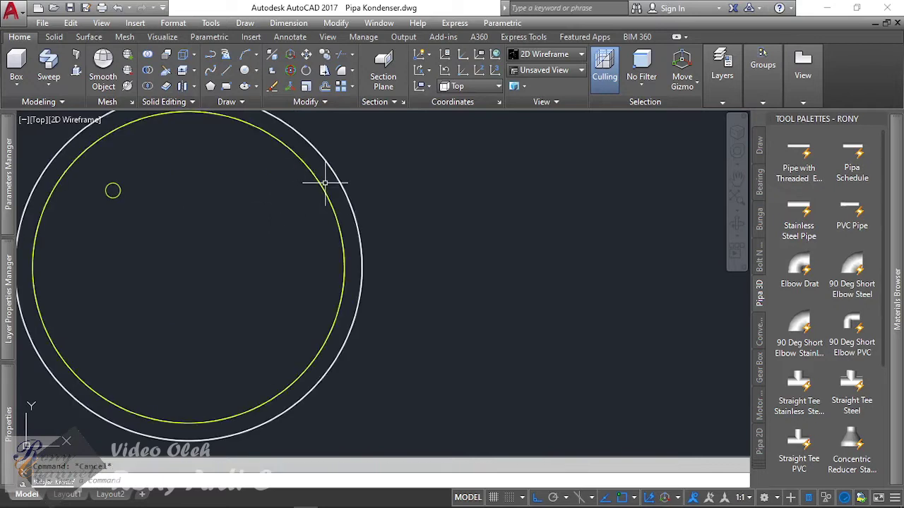
click(299, 195)
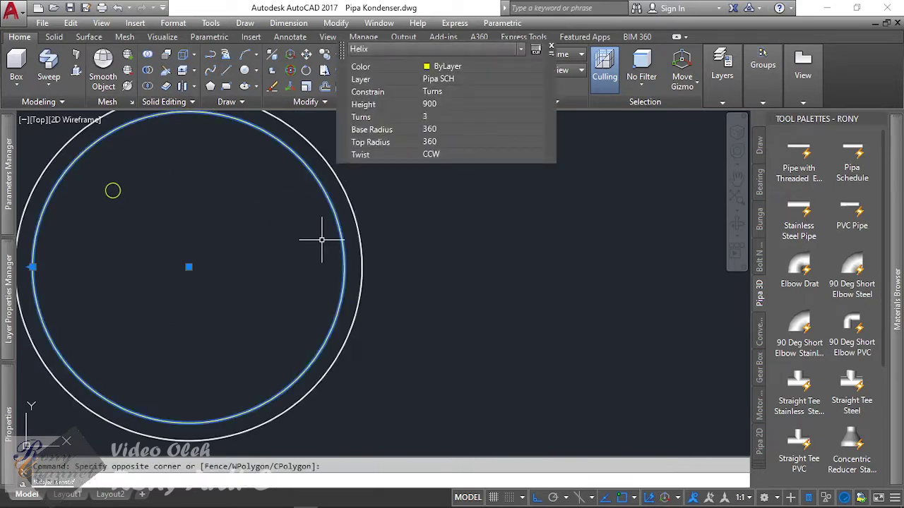
text(ro)
key(Return)
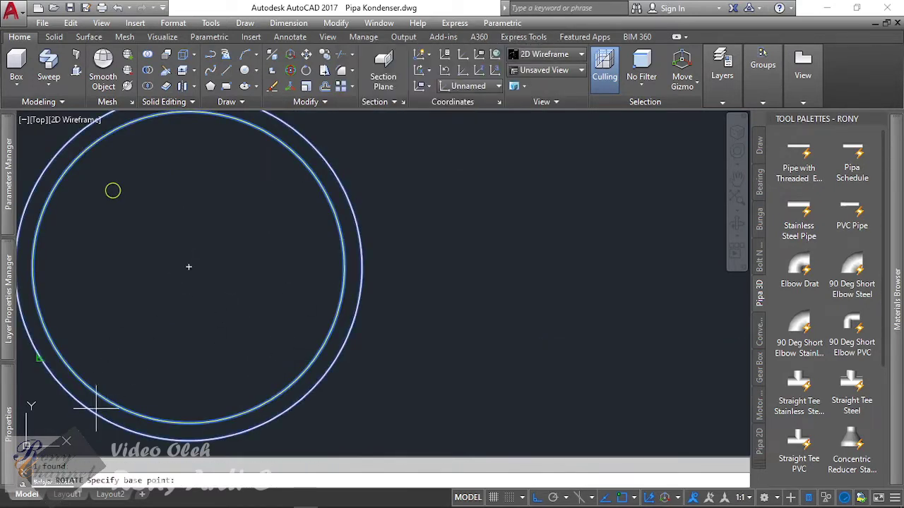
Rotate the helix about the tank's centre using the Reference angle option
click(190, 266)
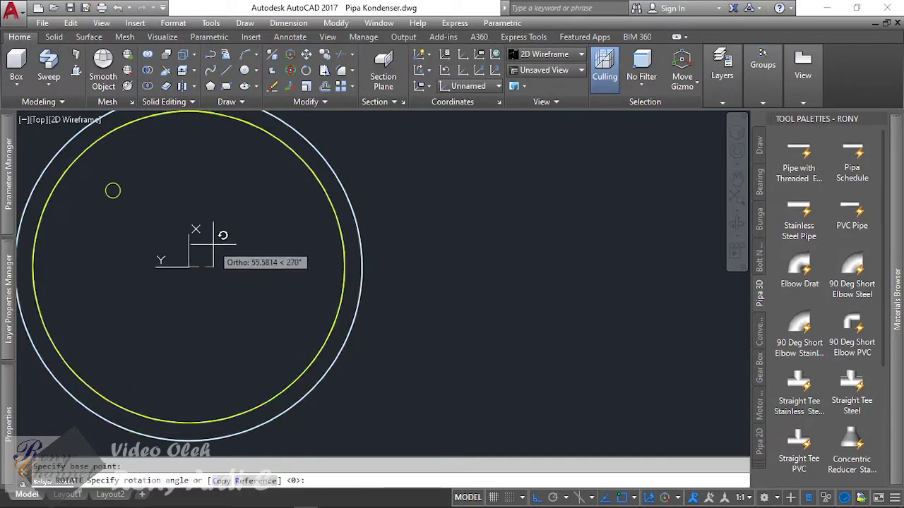
scroll(247, 284, down, 4)
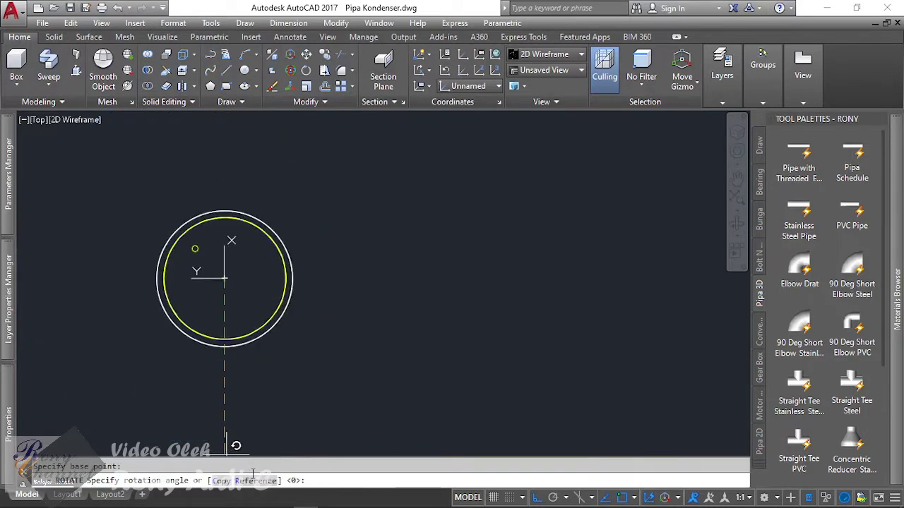
text(R)
key(Return)
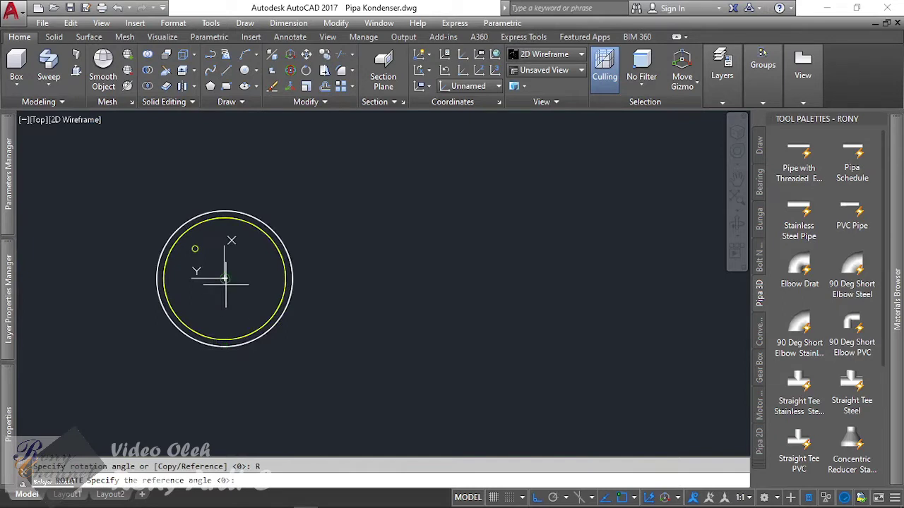
click(103, 280)
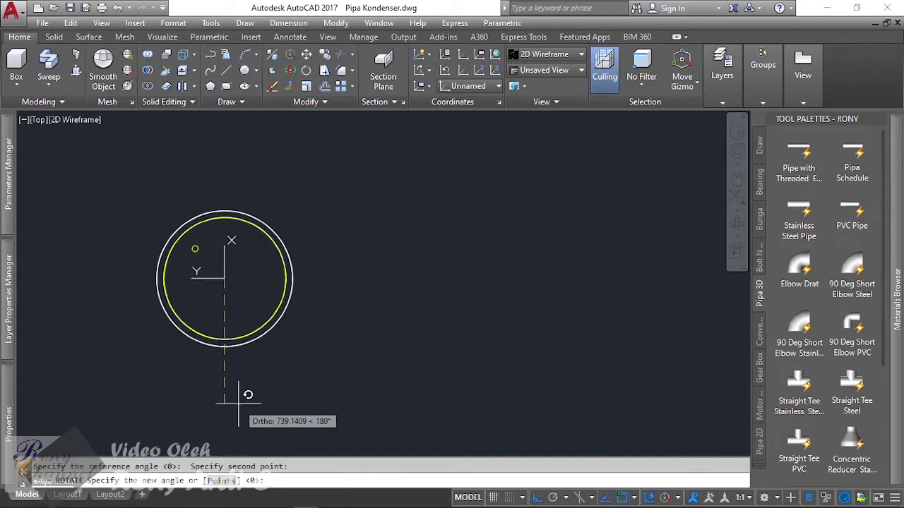
click(40, 122)
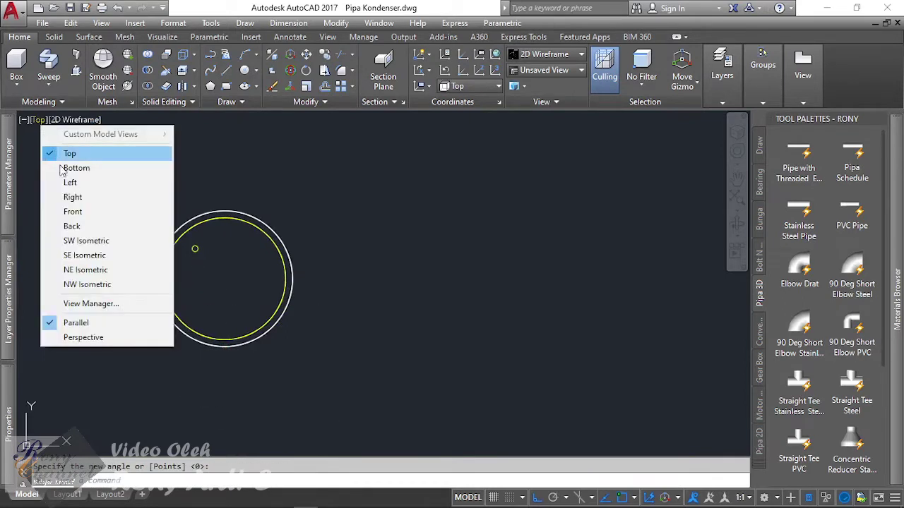
Switch to the SW Isometric view and zoom in on the remaining tank
click(88, 242)
middle_drag(646, 417, 524, 302)
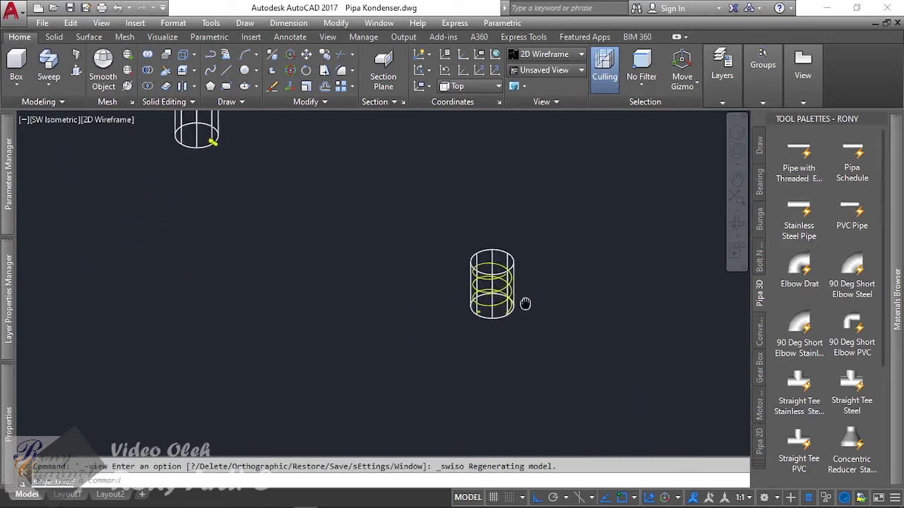
scroll(516, 304, up, 6)
scroll(492, 315, up, 2)
scroll(524, 317, down, 5)
scroll(525, 252, up, 4)
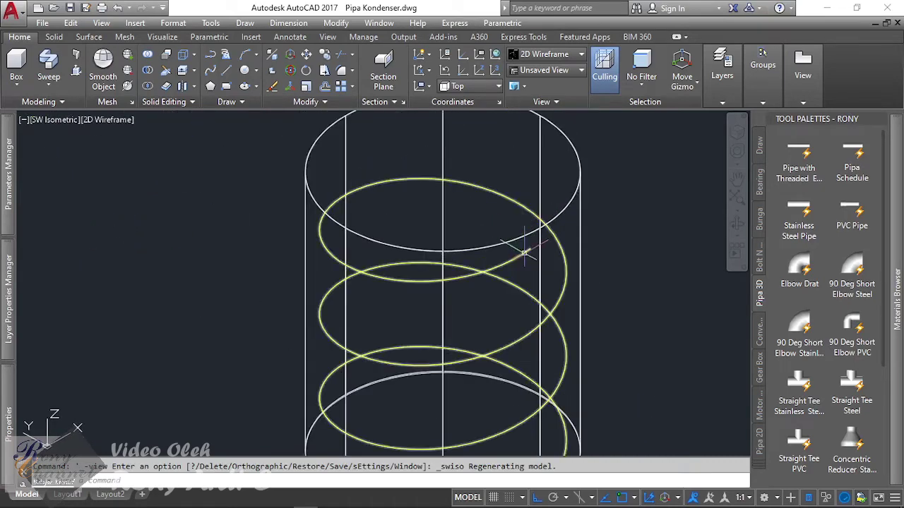
scroll(594, 286, down, 6)
scroll(447, 234, up, 4)
scroll(363, 242, up, 3)
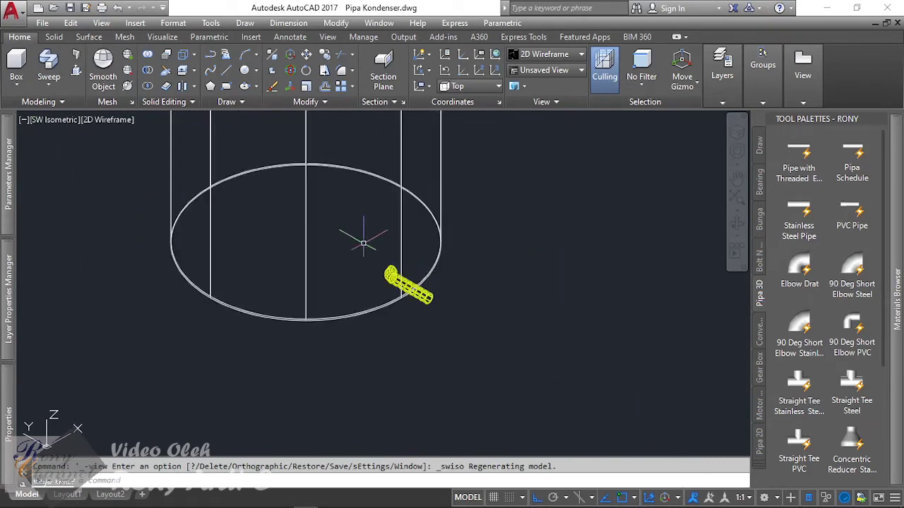
Copy both elbow fittings, using the elbow pipe's centre as the base point
click(367, 250)
click(485, 365)
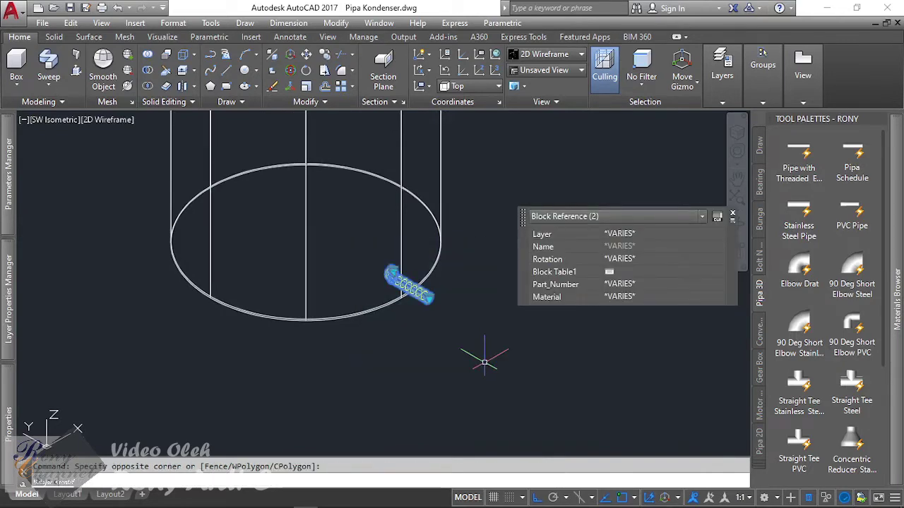
text(co)
key(Return)
shift+right_click(509, 244)
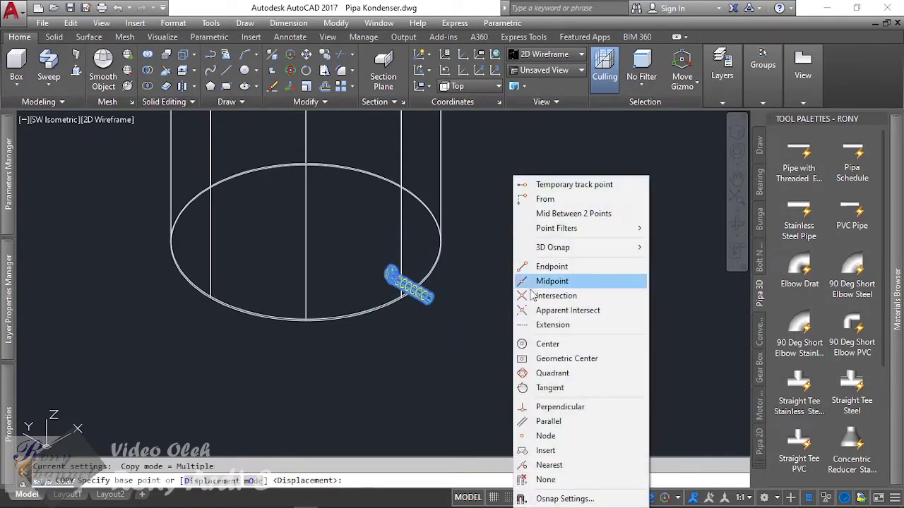
click(547, 348)
scroll(447, 275, up, 4)
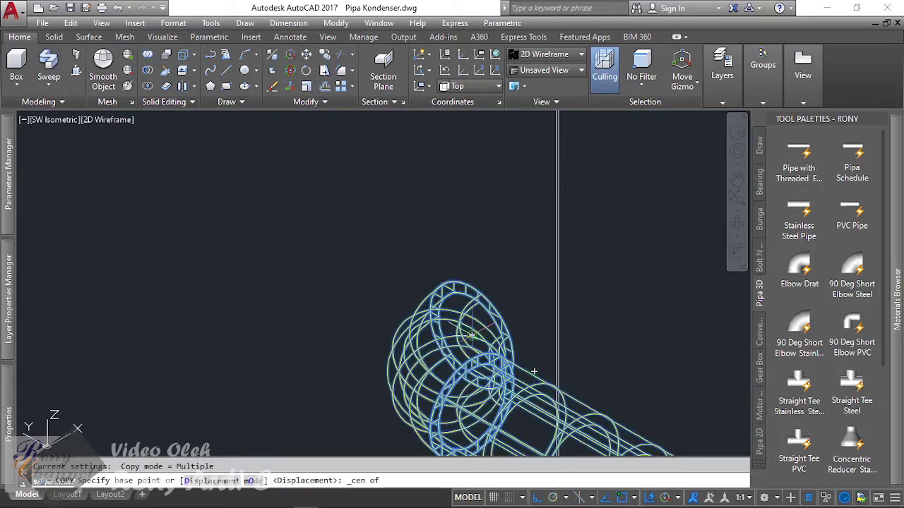
click(534, 372)
Place the elbow copies at the top and bottom ends of the coil
scroll(522, 338, down, 5)
scroll(537, 332, up, 4)
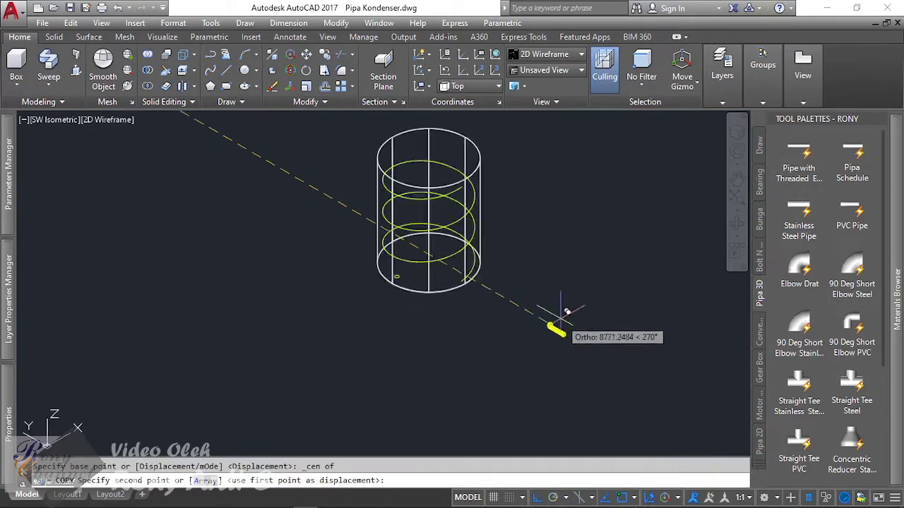
scroll(557, 318, up, 4)
scroll(423, 261, up, 3)
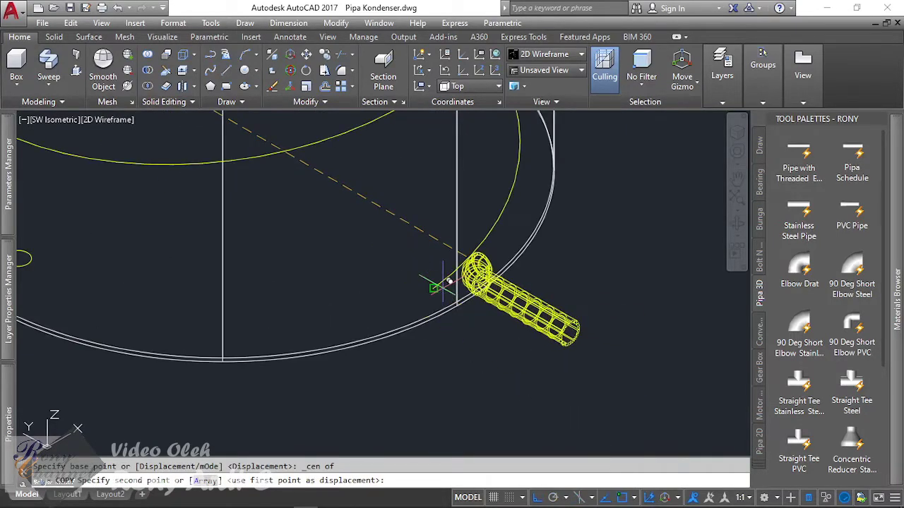
click(441, 283)
scroll(442, 283, down, 3)
scroll(494, 296, down, 2)
scroll(568, 344, up, 4)
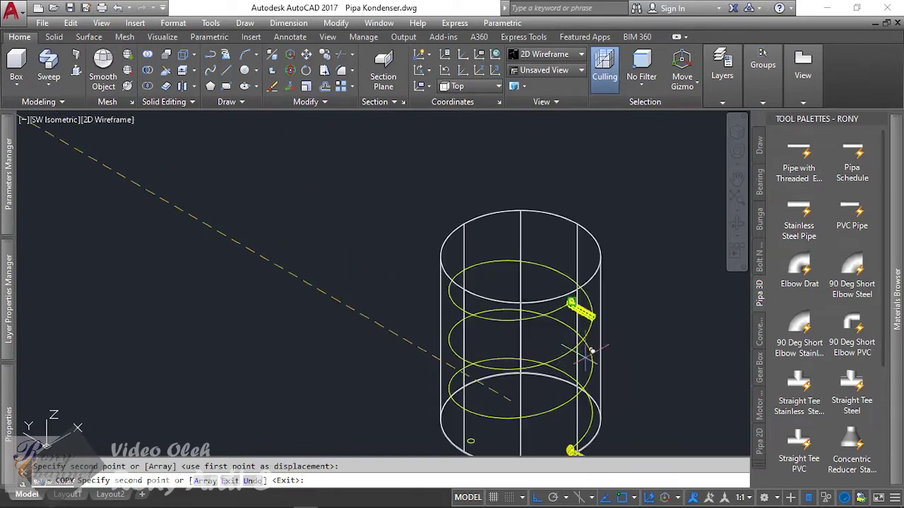
scroll(597, 346, down, 3)
scroll(605, 353, up, 1)
scroll(585, 343, down, 3)
scroll(434, 265, up, 4)
key(Escape)
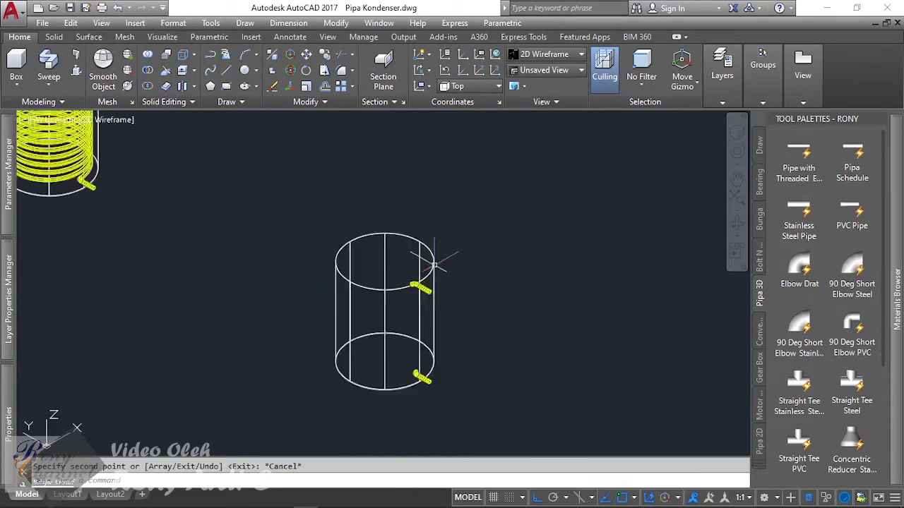
scroll(434, 264, up, 2)
Copy the elbow fitting, taking the centre of its end as the base point
click(336, 272)
click(480, 395)
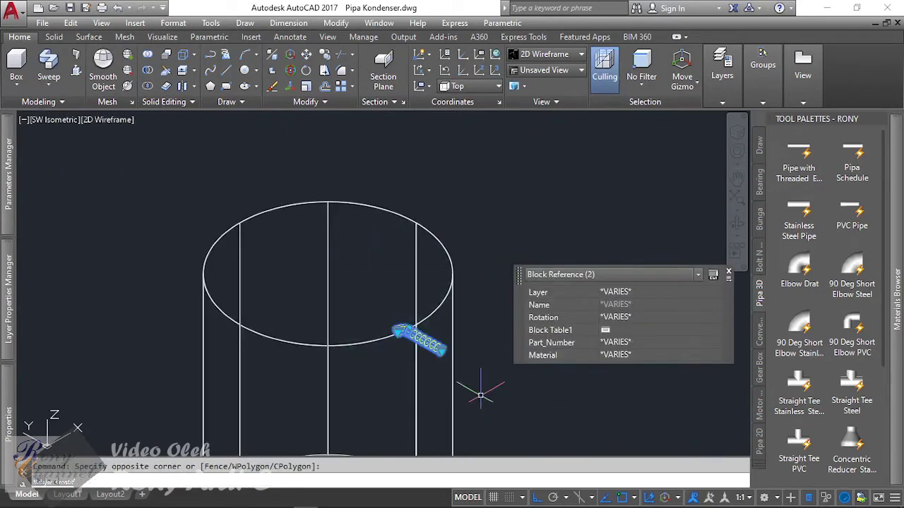
text(co)
key(Return)
scroll(377, 289, up, 3)
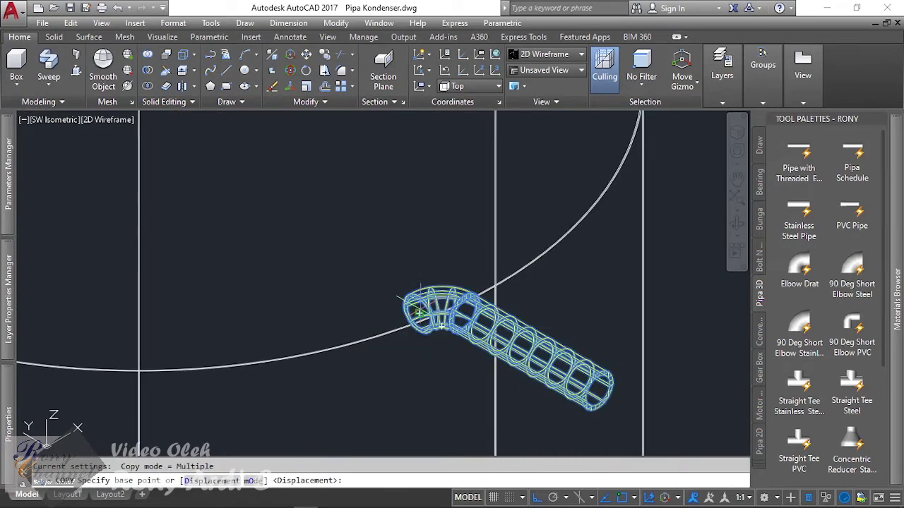
scroll(432, 332, up, 2)
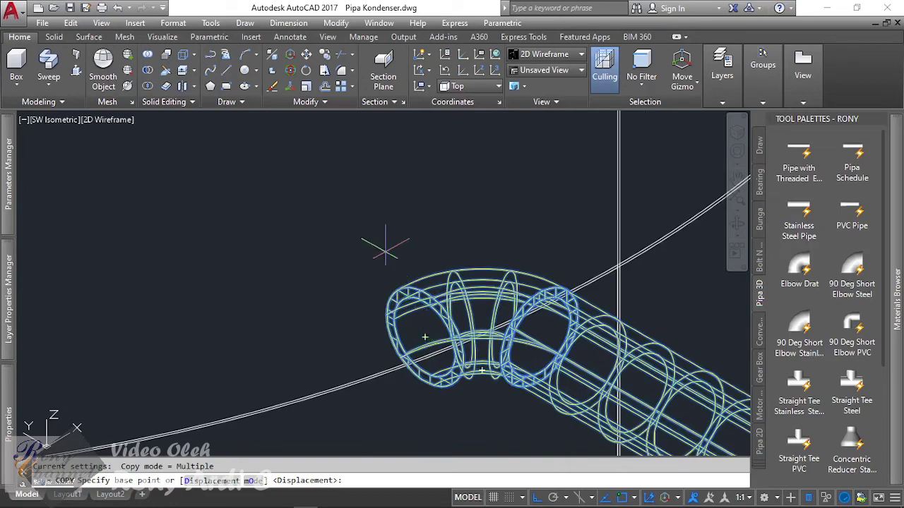
shift+right_click(324, 268)
click(353, 343)
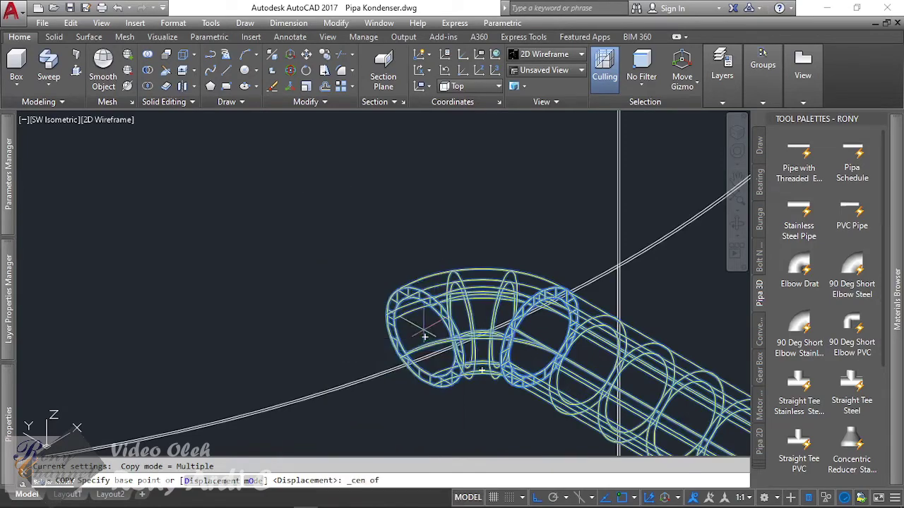
click(425, 336)
Place the elbow copy on the other coil end, then view the tanks from Top
scroll(429, 317, down, 5)
scroll(474, 333, down, 3)
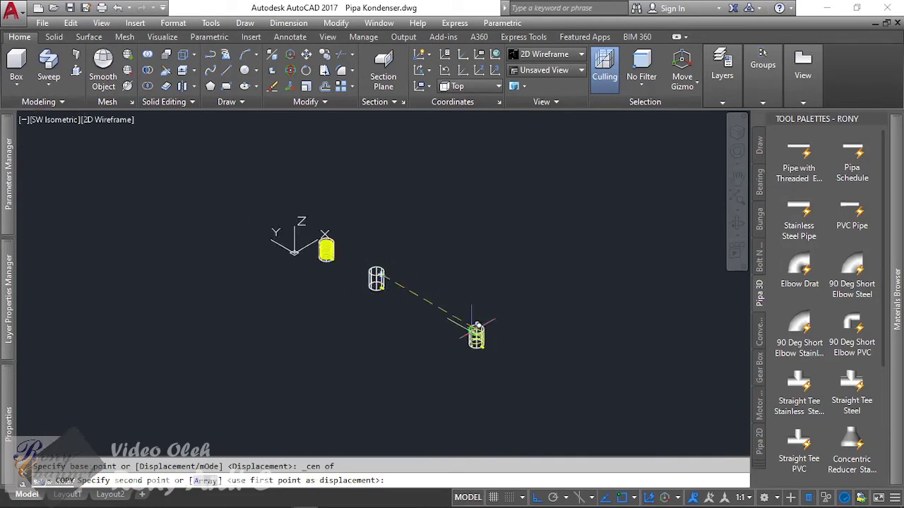
scroll(495, 297, up, 5)
scroll(528, 258, up, 3)
scroll(508, 317, up, 2)
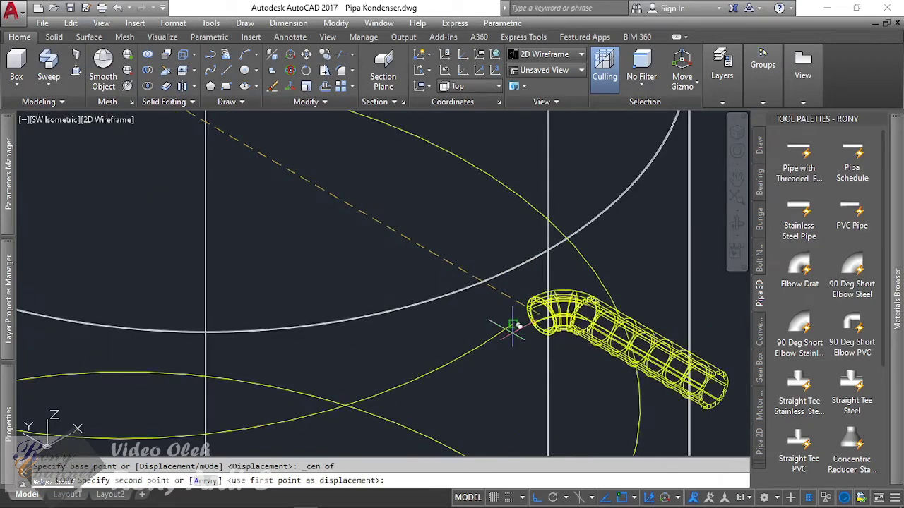
click(512, 323)
right_click(426, 223)
click(436, 233)
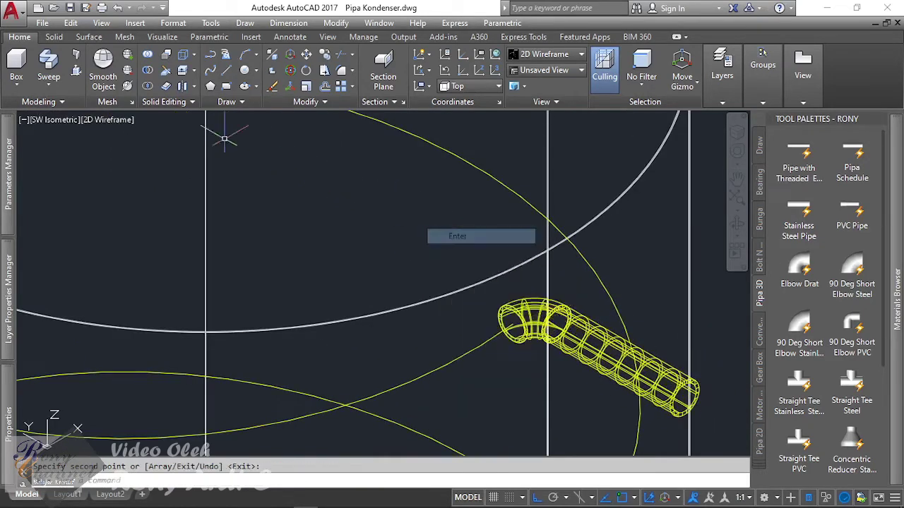
click(61, 120)
click(91, 153)
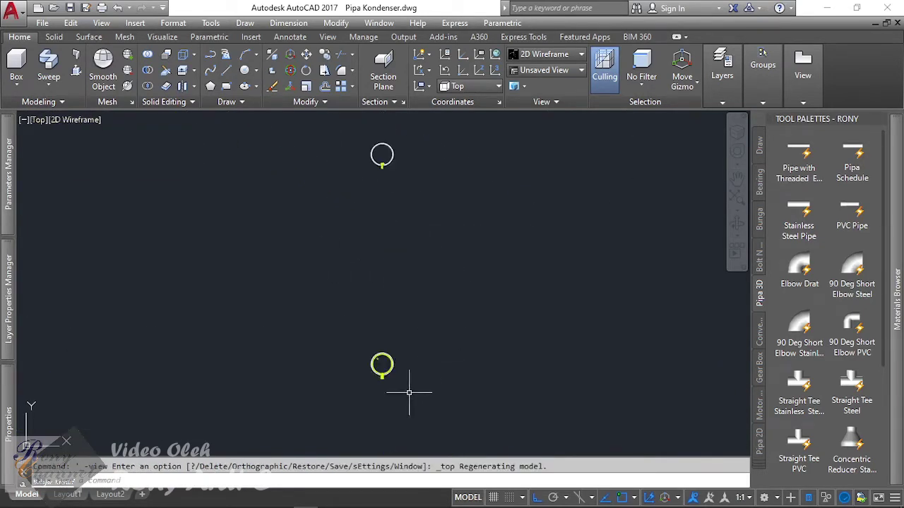
scroll(299, 344, down, 3)
scroll(299, 344, up, 4)
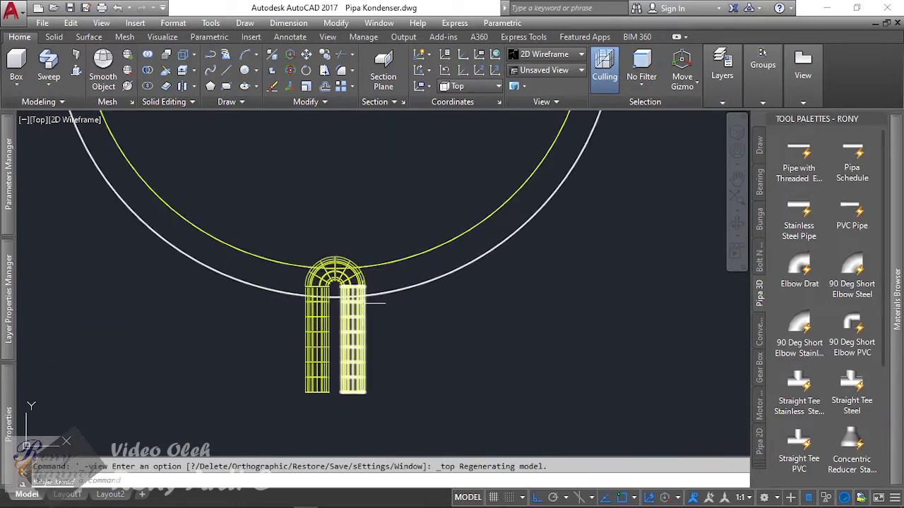
scroll(365, 261, up, 3)
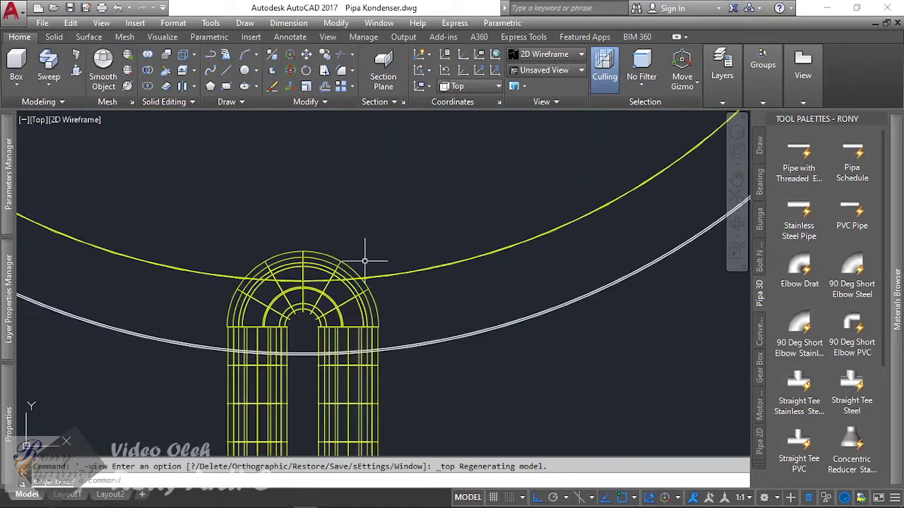
click(422, 267)
scroll(324, 250, down, 3)
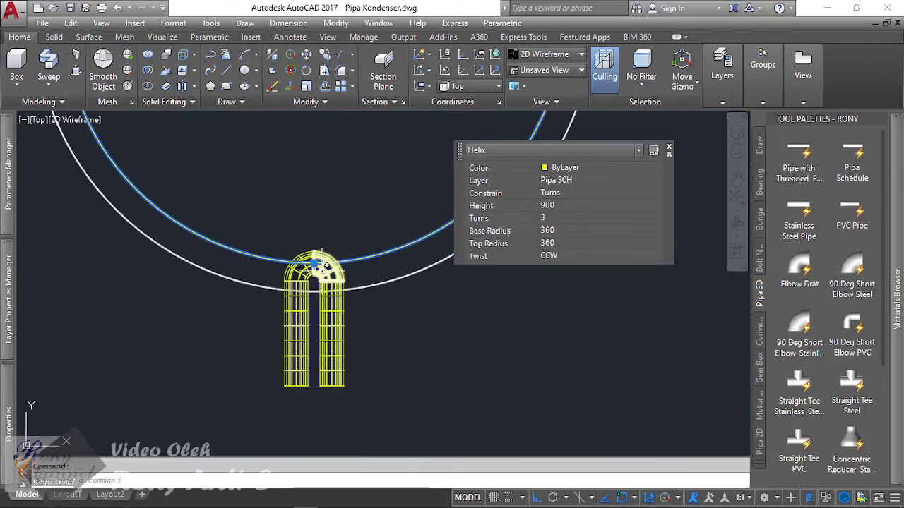
scroll(314, 263, down, 3)
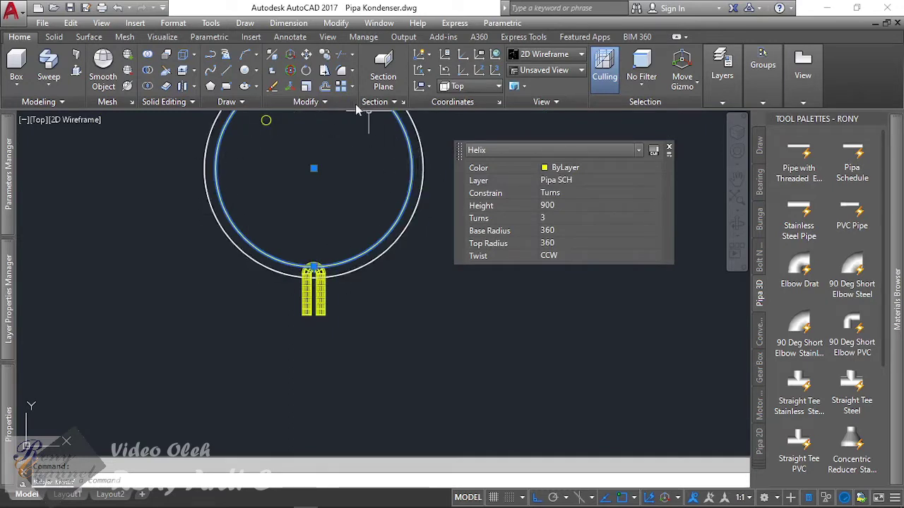
scroll(316, 248, up, 3)
scroll(396, 346, down, 5)
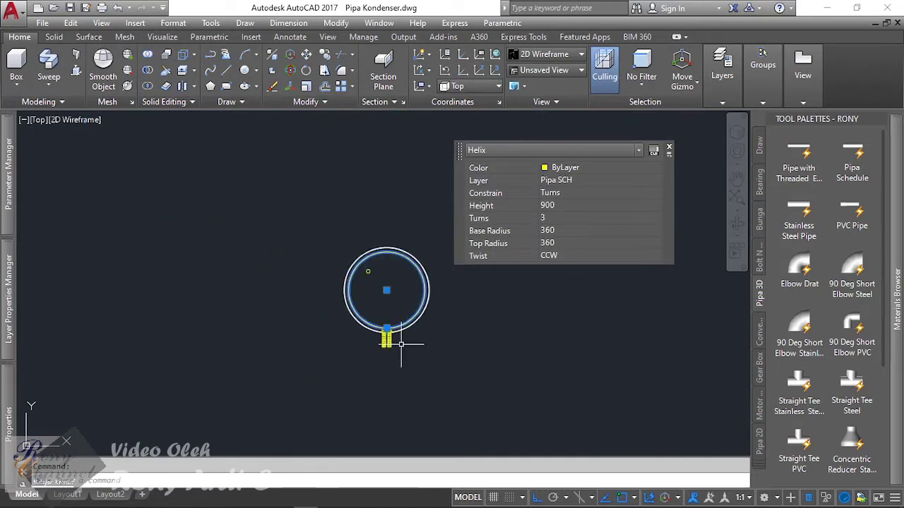
scroll(369, 320, up, 3)
scroll(373, 346, down, 4)
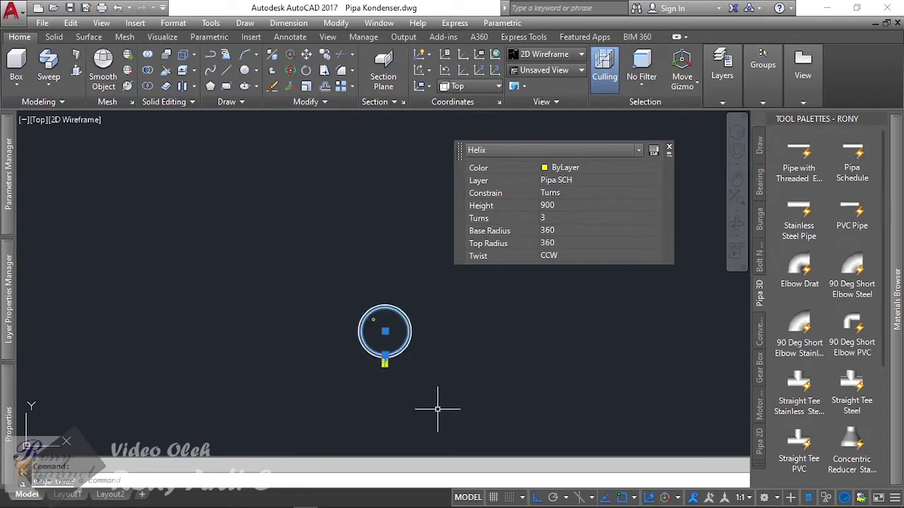
click(430, 414)
click(355, 289)
scroll(361, 358, down, 2)
key(Delete)
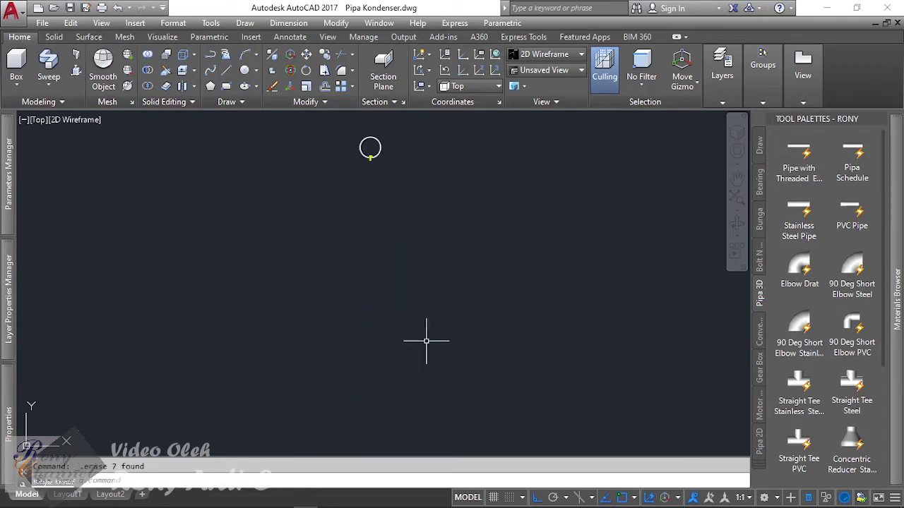
scroll(391, 256, up, 3)
scroll(376, 333, up, 2)
scroll(407, 224, down, 5)
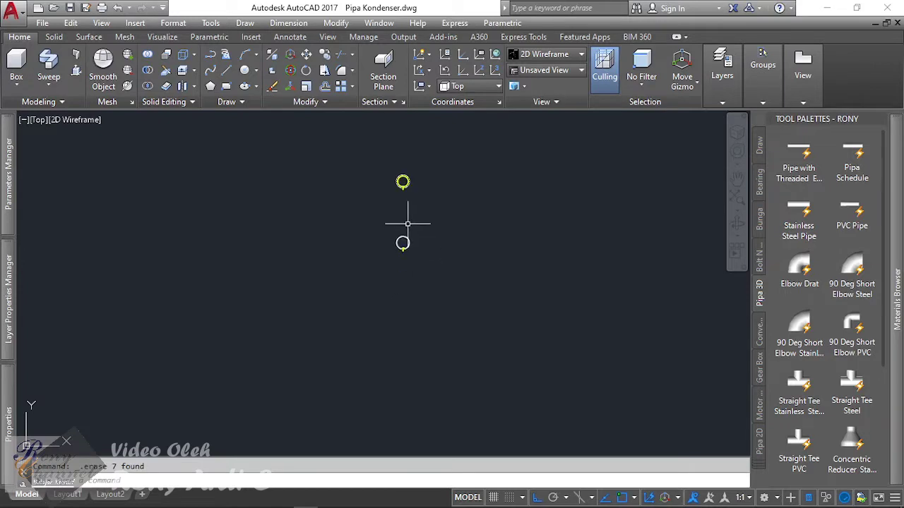
text(u)
key(Return)
scroll(424, 384, up, 4)
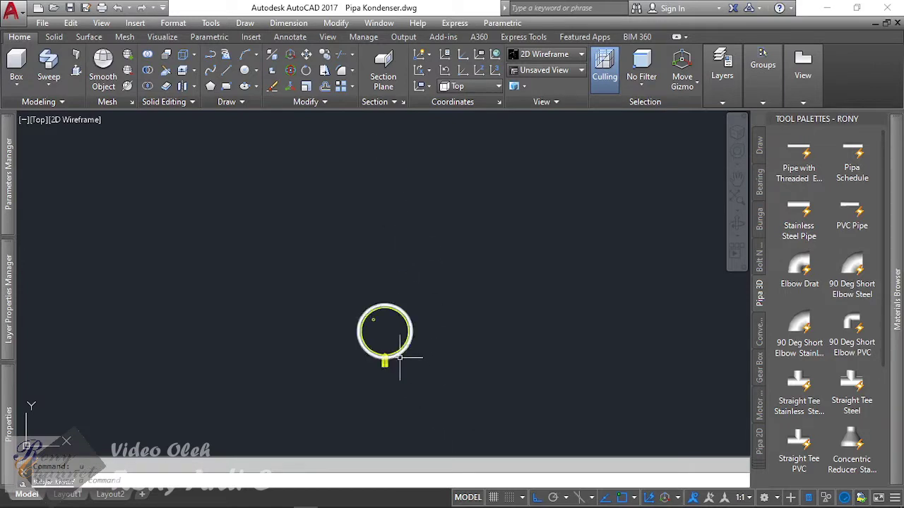
scroll(400, 362, down, 5)
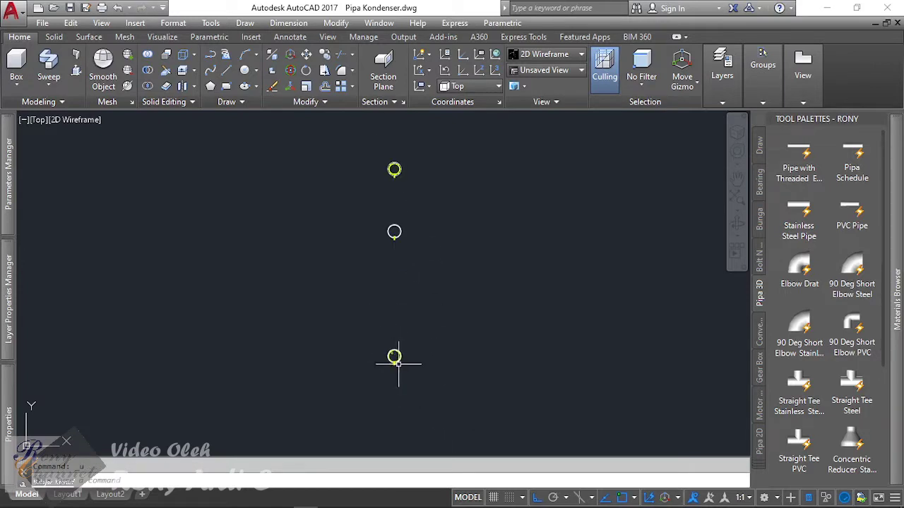
Switch to the SW Isometric view and zoom in on the cylinder tank
click(39, 120)
click(86, 239)
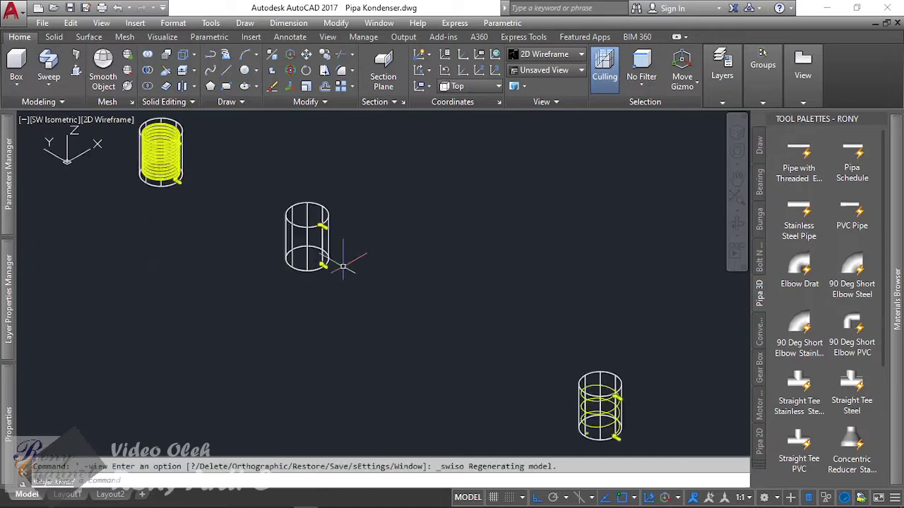
scroll(343, 266, up, 8)
middle_drag(363, 298, 353, 250)
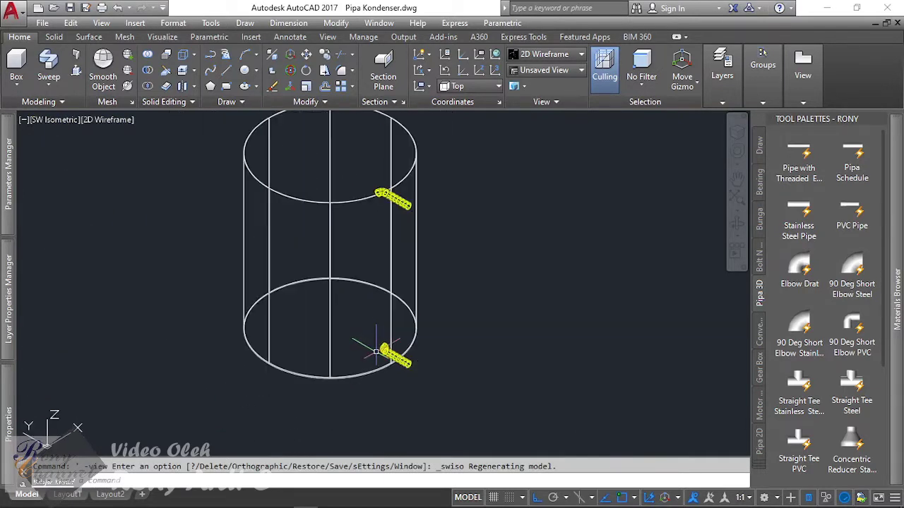
middle_drag(337, 285, 323, 326)
scroll(328, 332, up, 3)
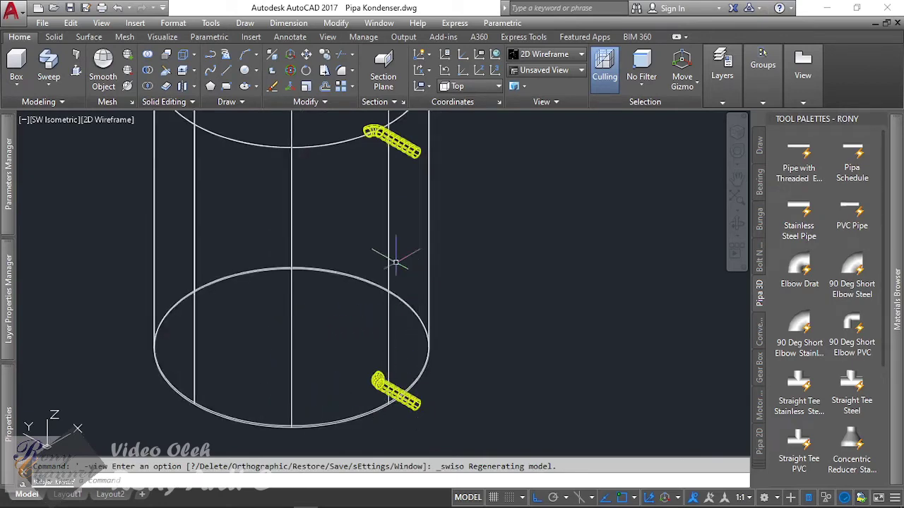
scroll(473, 359, down, 5)
scroll(377, 287, up, 3)
scroll(377, 287, up, 1)
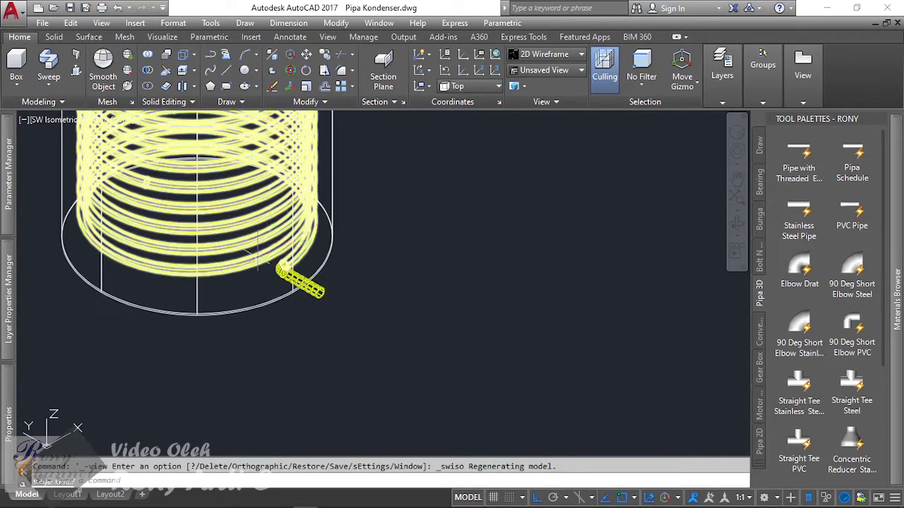
scroll(377, 287, down, 3)
Centre the cylinder and its elbow pipe, then window-select the small tank with its coil
middle_drag(608, 455, 483, 346)
scroll(454, 331, up, 6)
scroll(452, 295, up, 3)
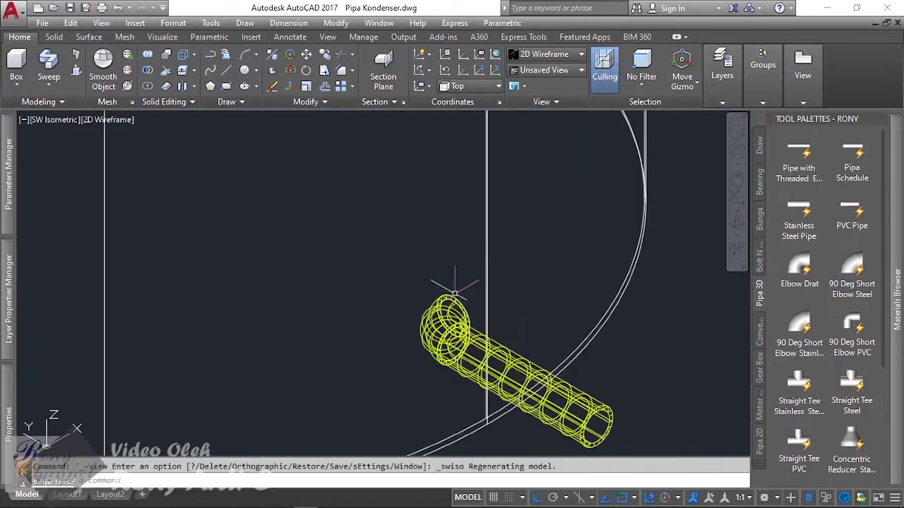
scroll(429, 369, down, 4)
scroll(429, 369, down, 3)
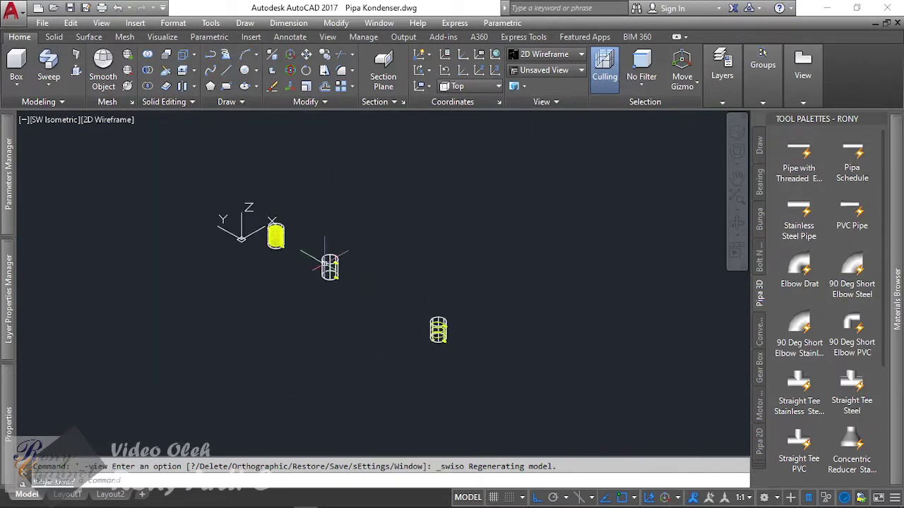
scroll(429, 403, up, 3)
scroll(409, 297, up, 3)
scroll(395, 210, down, 5)
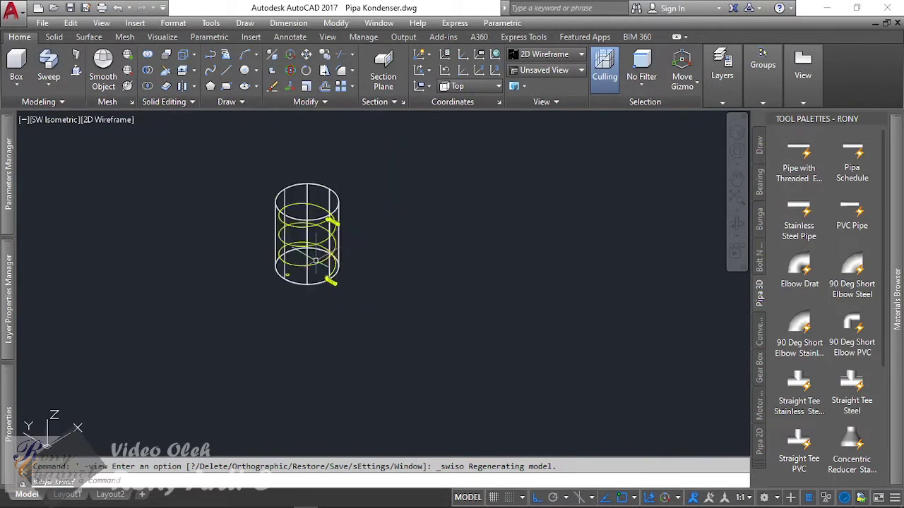
click(258, 158)
click(416, 343)
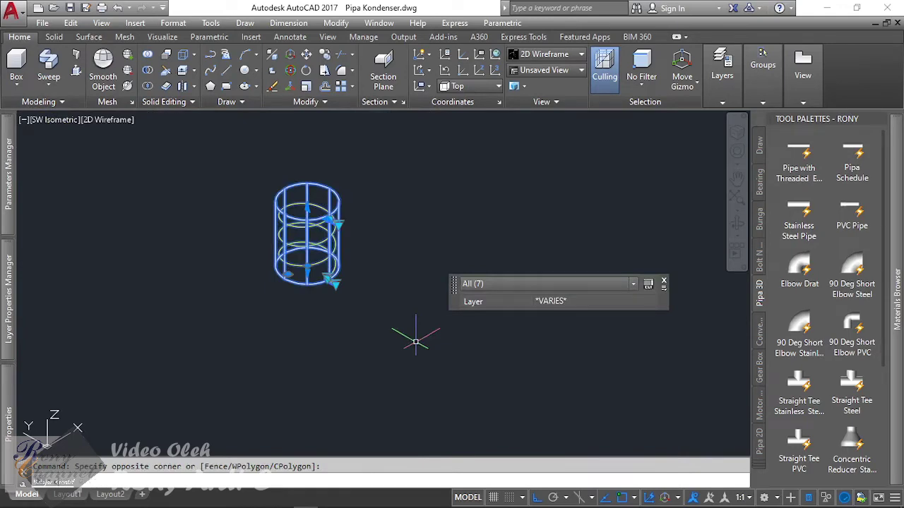
Start a COPY of the selected tank, then cancel it with Esc
text(co)
click(437, 242)
click(585, 353)
scroll(468, 383, up, 3)
key(Escape)
scroll(348, 284, up, 3)
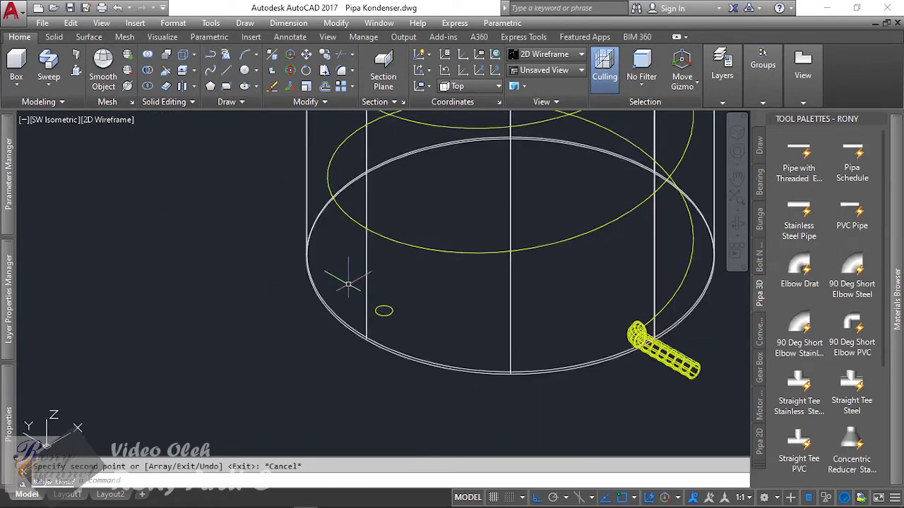
Window-select the radius-17 circle and start SWEEP with it as the profile
click(348, 284)
click(407, 331)
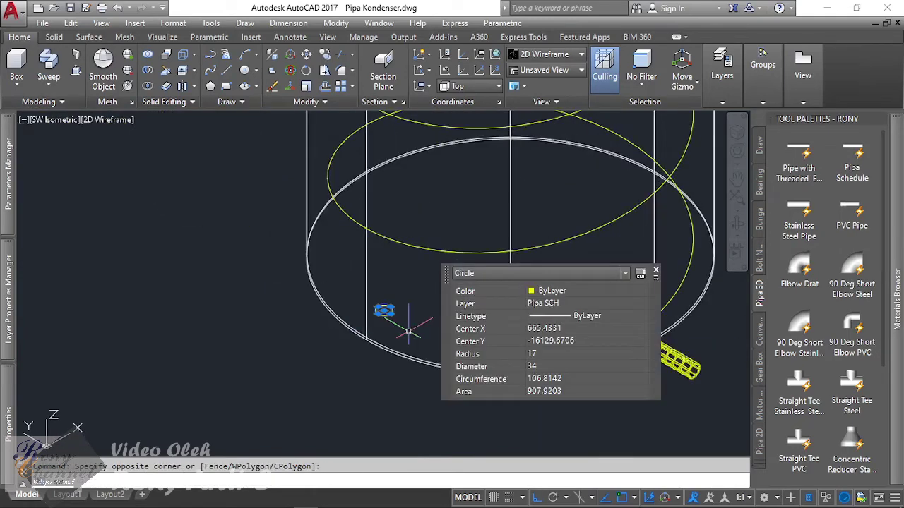
text(sweep)
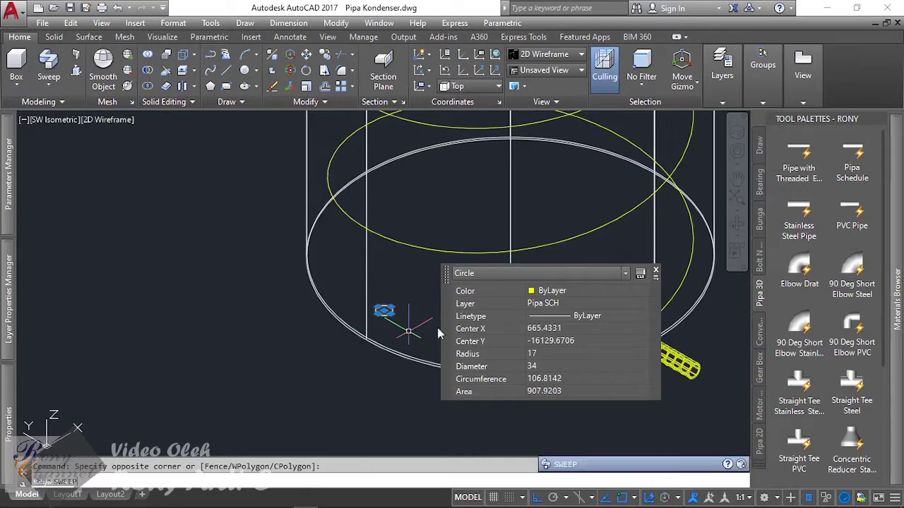
key(Return)
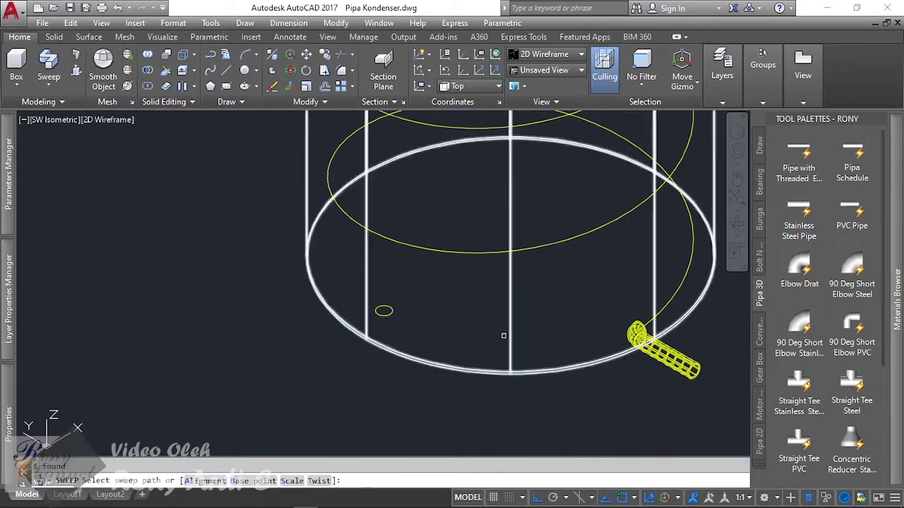
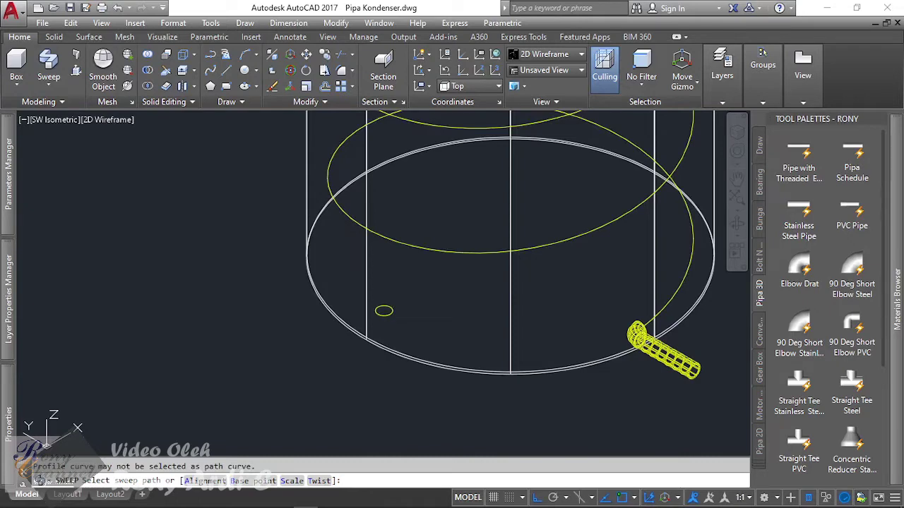
Pick the helix as the sweep path to create the coiled pipe
click(667, 311)
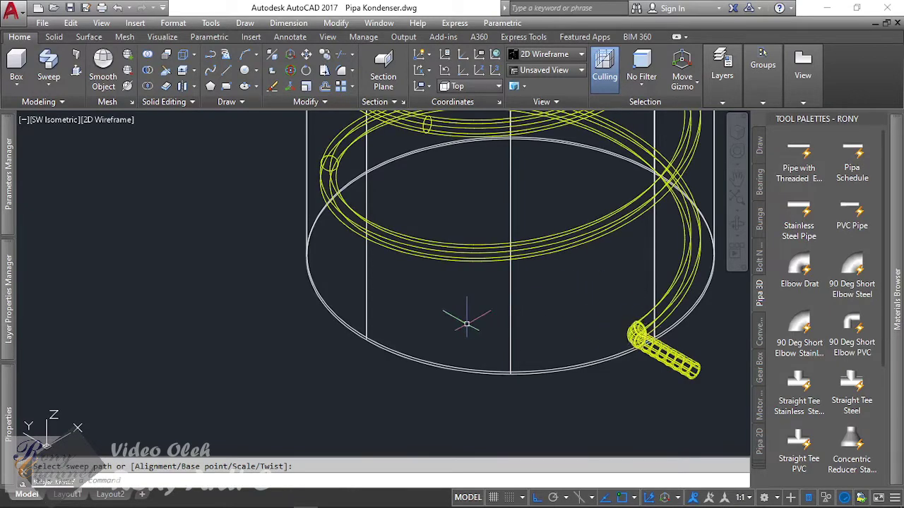
scroll(466, 324, down, 5)
scroll(347, 268, up, 8)
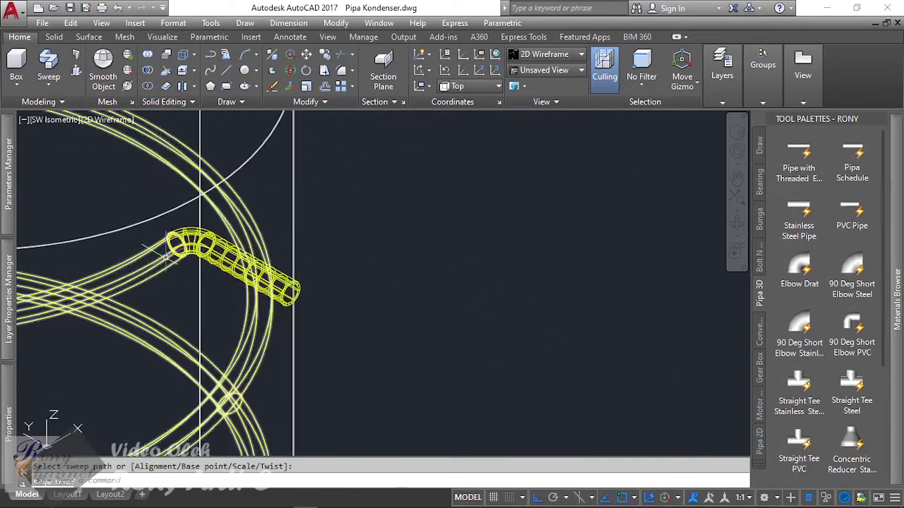
scroll(167, 257, up, 6)
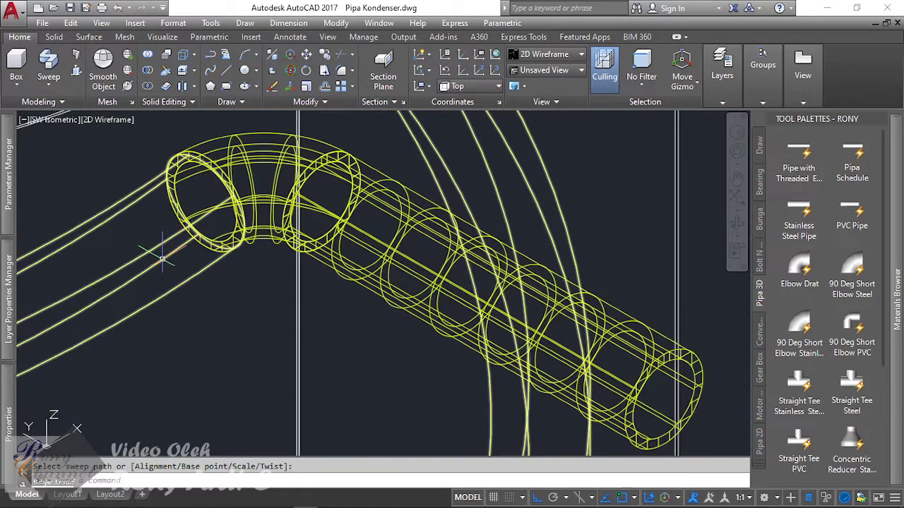
Select the newly swept coiled pipe to check it, then clear the selection
click(158, 242)
scroll(192, 198, down, 5)
scroll(186, 389, up, 3)
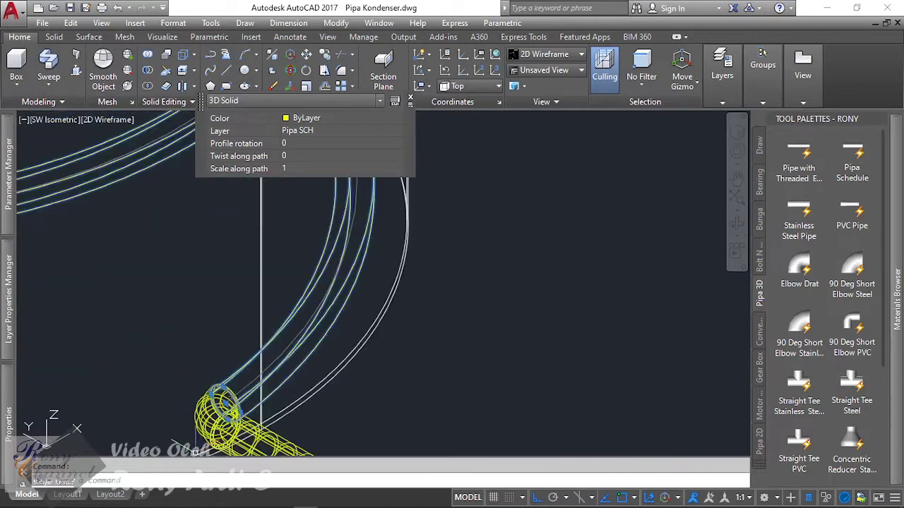
scroll(212, 395, up, 3)
scroll(449, 415, up, 2)
scroll(449, 415, down, 5)
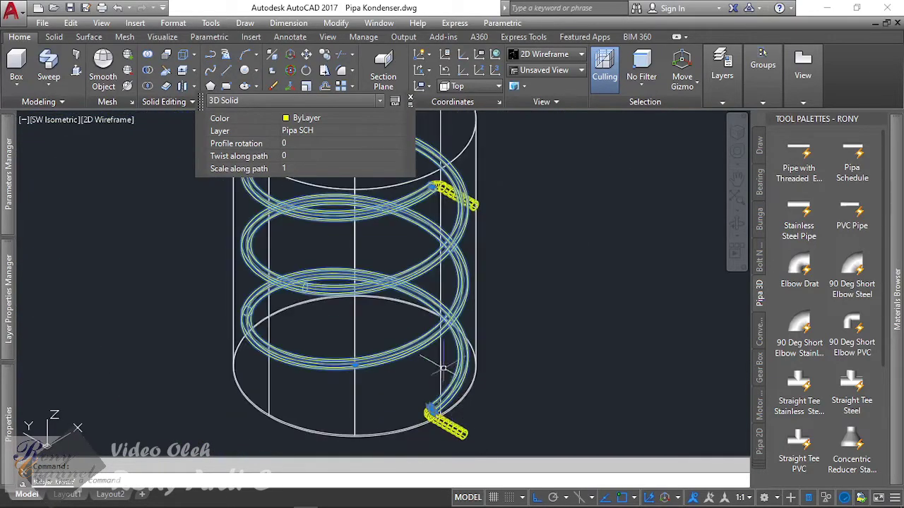
key(Escape)
scroll(480, 306, down, 2)
scroll(408, 206, down, 1)
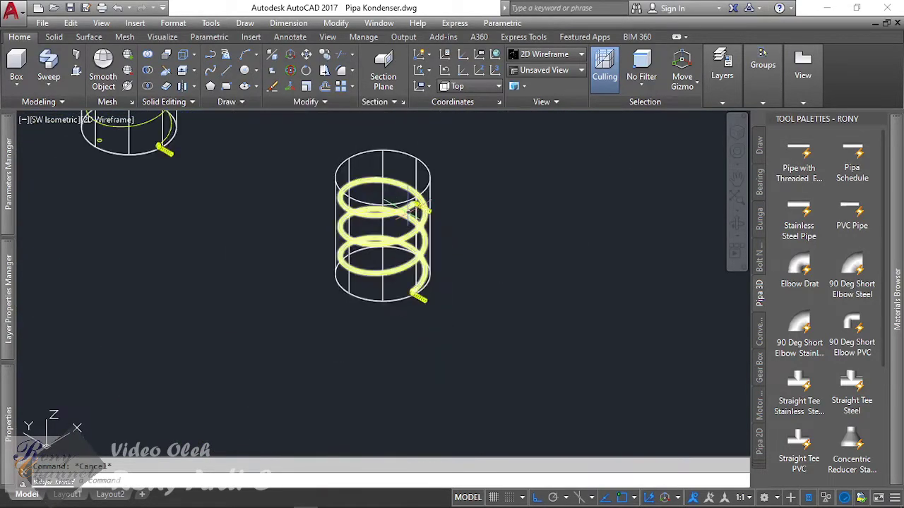
scroll(408, 206, up, 3)
Select the tank cylinder surrounding the coil and delete it
click(413, 189)
scroll(413, 197, down, 2)
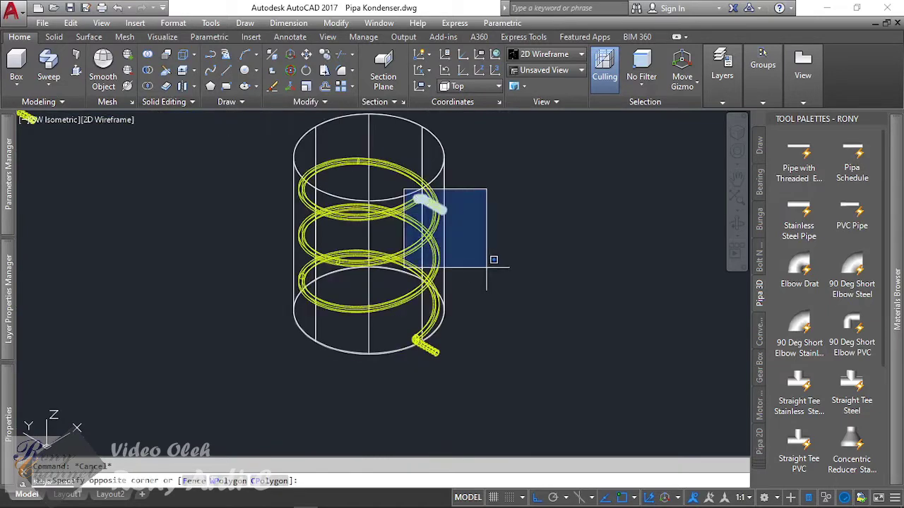
click(487, 267)
click(487, 186)
click(432, 146)
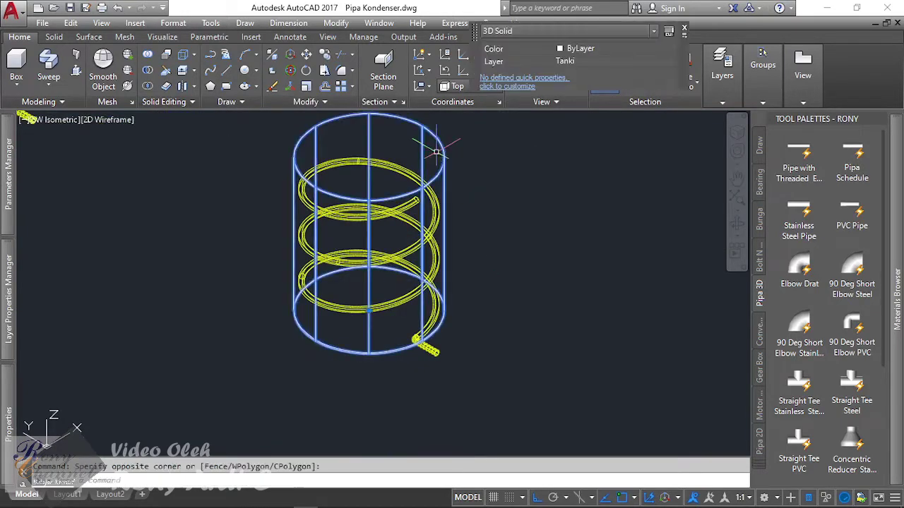
scroll(474, 239, down, 2)
key(Delete)
Orbit and zoom around the bare helical coil to inspect it
mouse_move(449, 284)
shift+middle_down()
mouse_move(333, 264)
mouse_move(259, 276)
mouse_move(181, 221)
shift+middle_up()
scroll(283, 278, up, 5)
scroll(283, 279, up, 5)
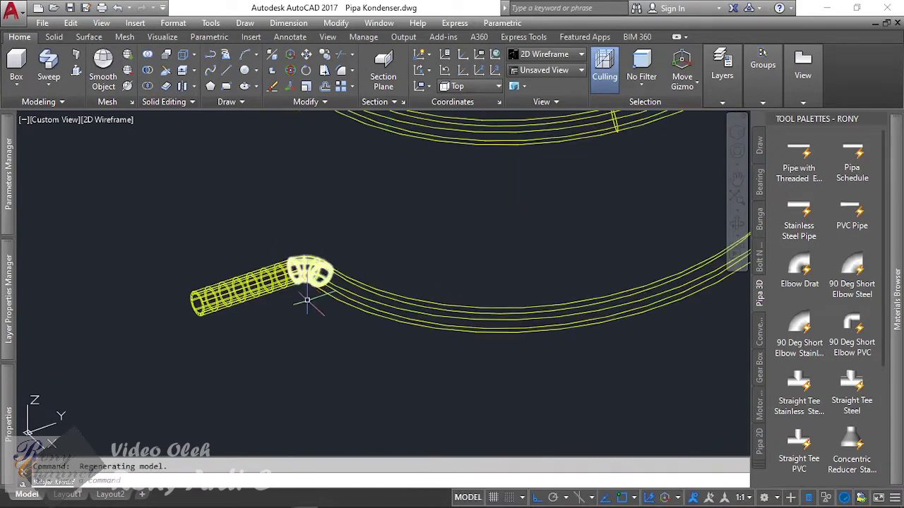
scroll(447, 282, down, 10)
scroll(507, 212, up, 4)
scroll(459, 272, down, 3)
scroll(457, 269, down, 2)
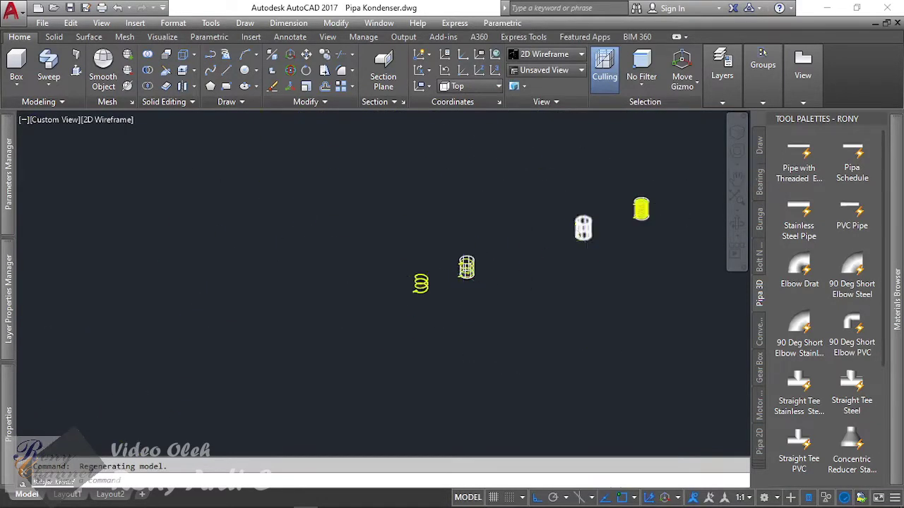
scroll(583, 219, up, 4)
Switch the viewport to Top view, then to SW Isometric
click(54, 120)
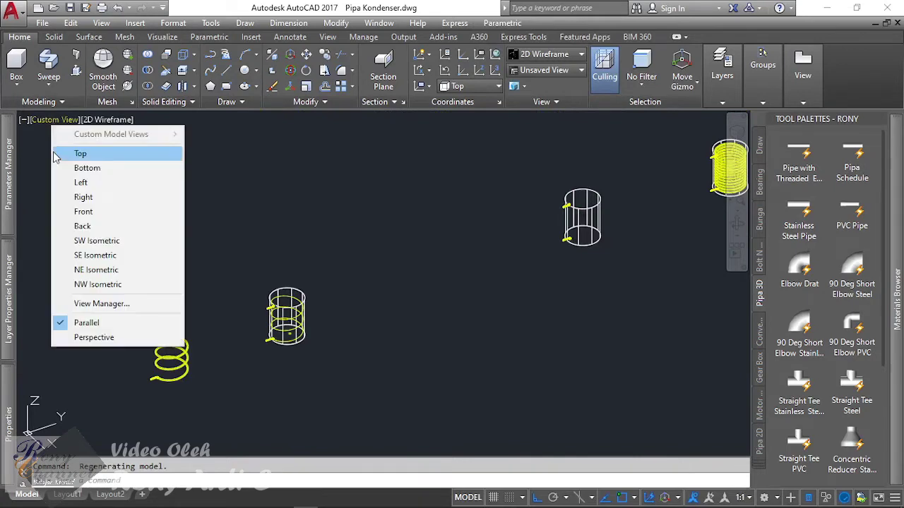
click(79, 149)
scroll(394, 228, up, 8)
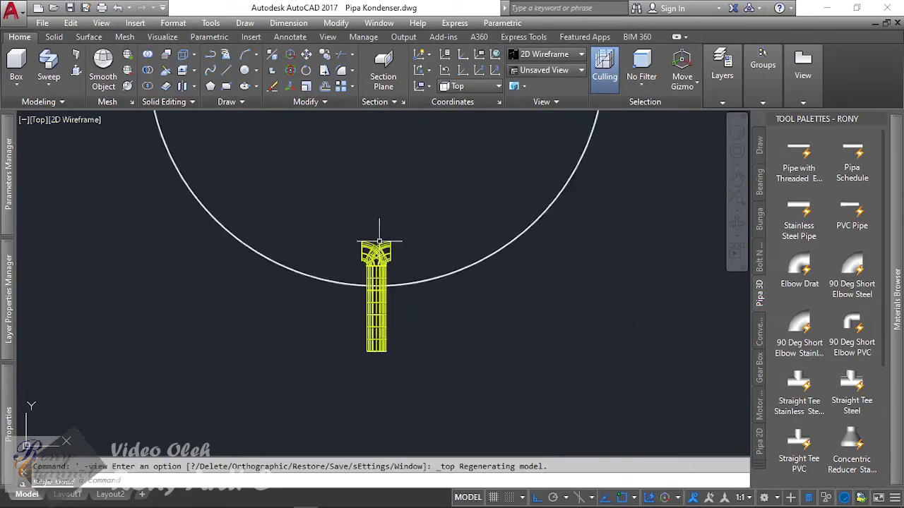
scroll(381, 237, up, 7)
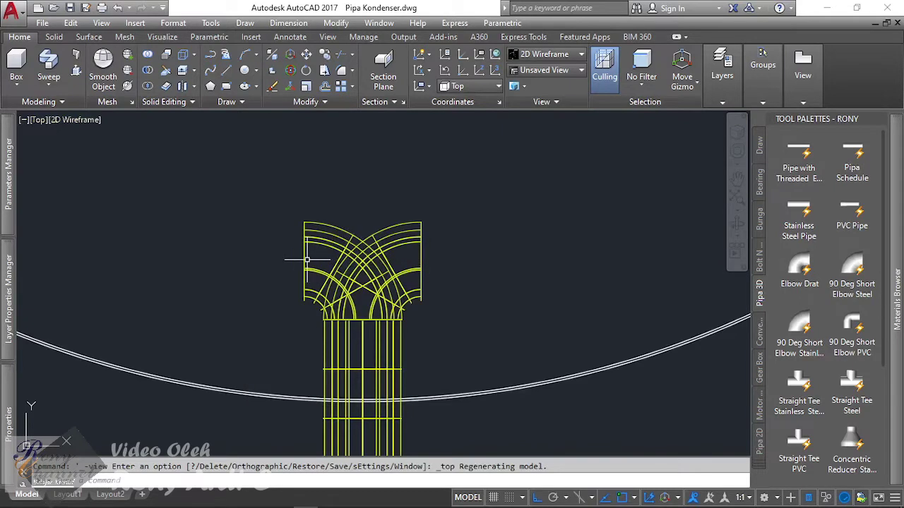
click(36, 121)
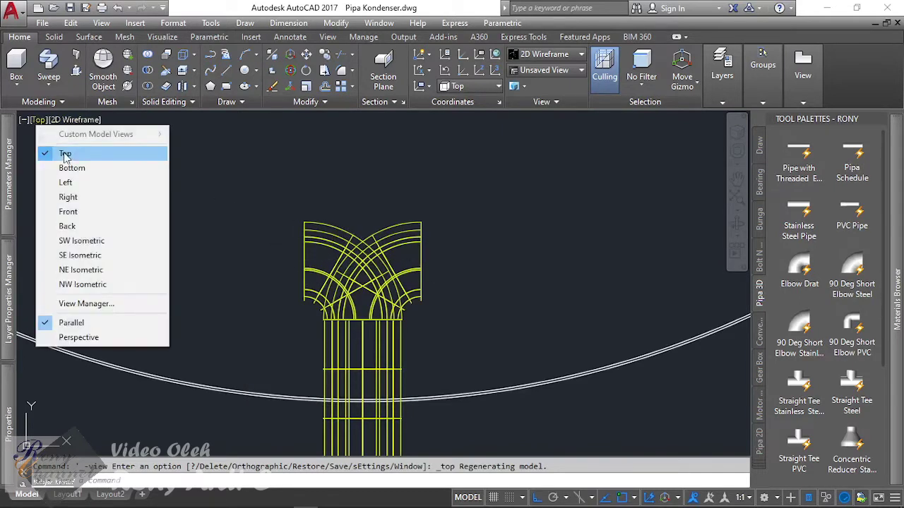
click(81, 241)
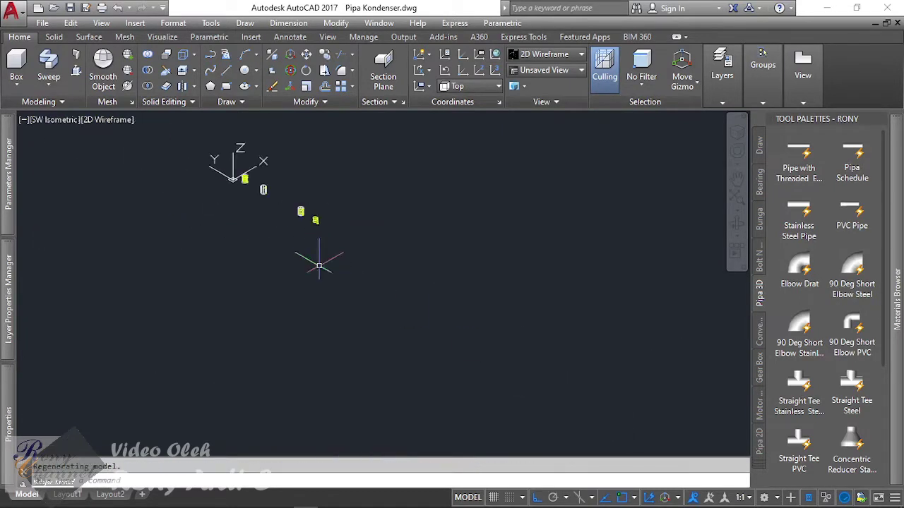
scroll(308, 126, up, 5)
scroll(335, 214, up, 5)
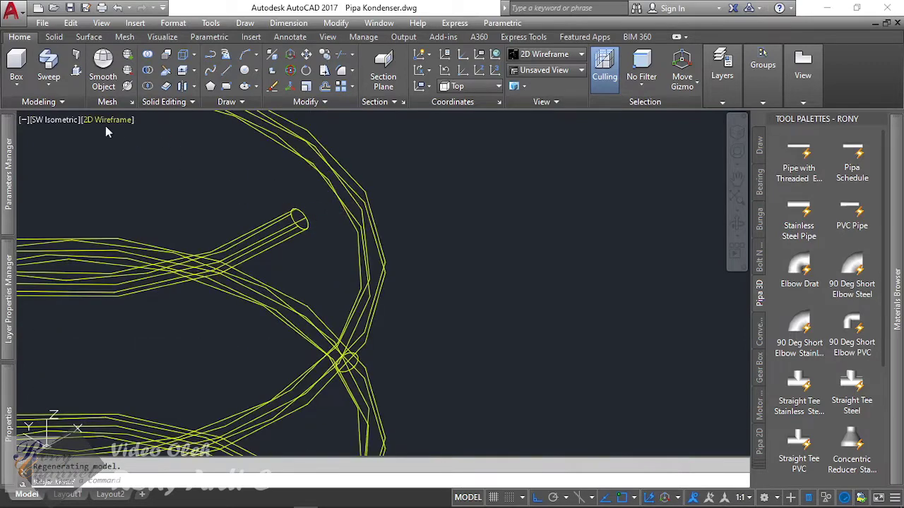
Change the viewport to the SE Isometric view
click(62, 120)
click(140, 255)
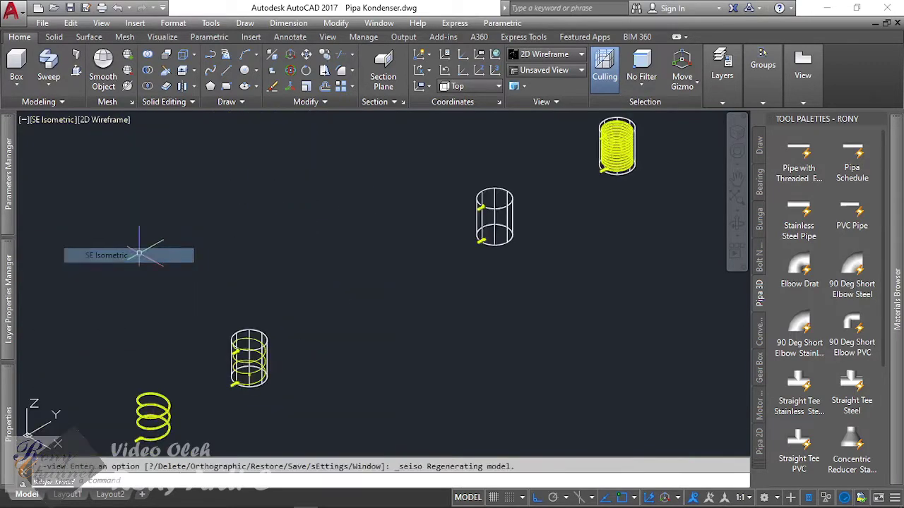
scroll(143, 372, up, 4)
scroll(292, 339, up, 4)
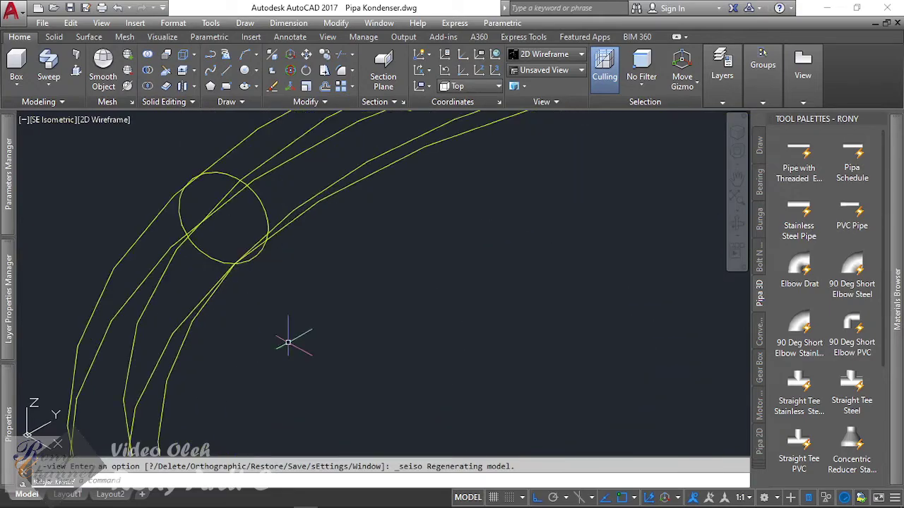
scroll(306, 353, down, 2)
scroll(369, 208, up, 3)
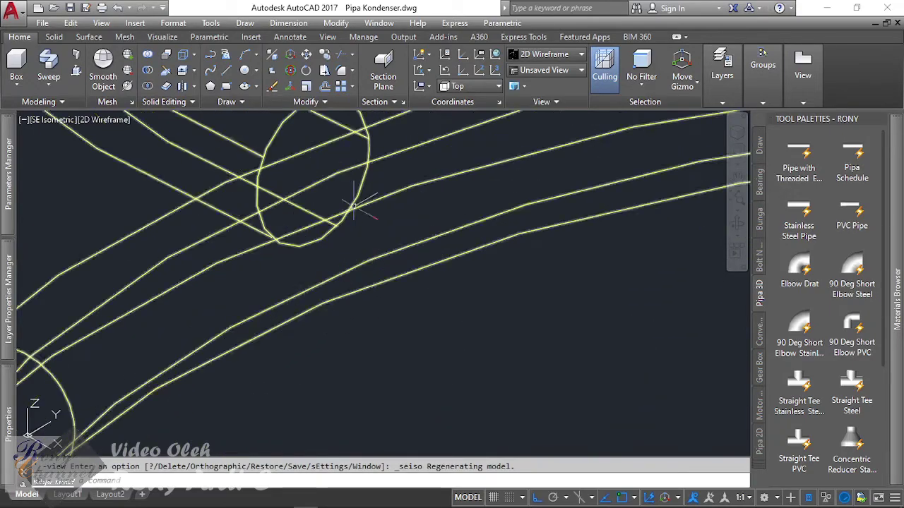
Try a grip stretch on the pipe's end face, then cancel it
ctrl+click(293, 137)
scroll(313, 177, down, 2)
click(314, 191)
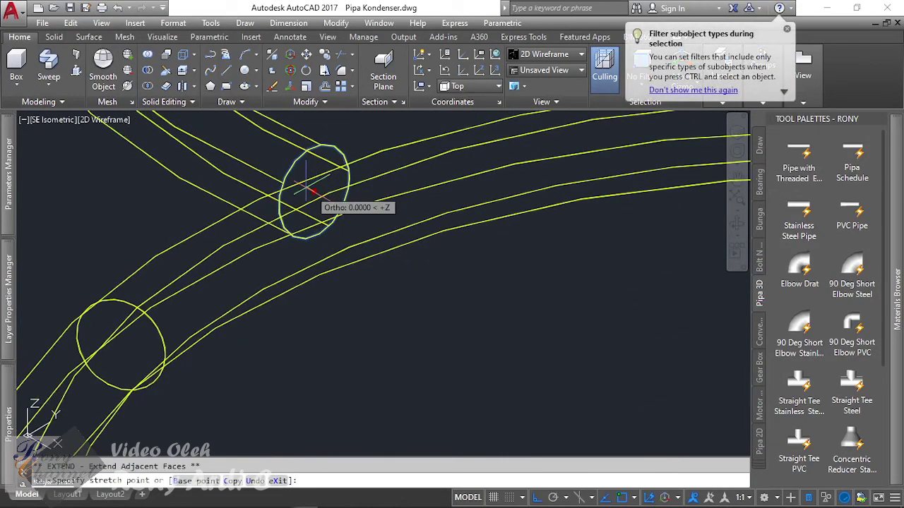
click(313, 190)
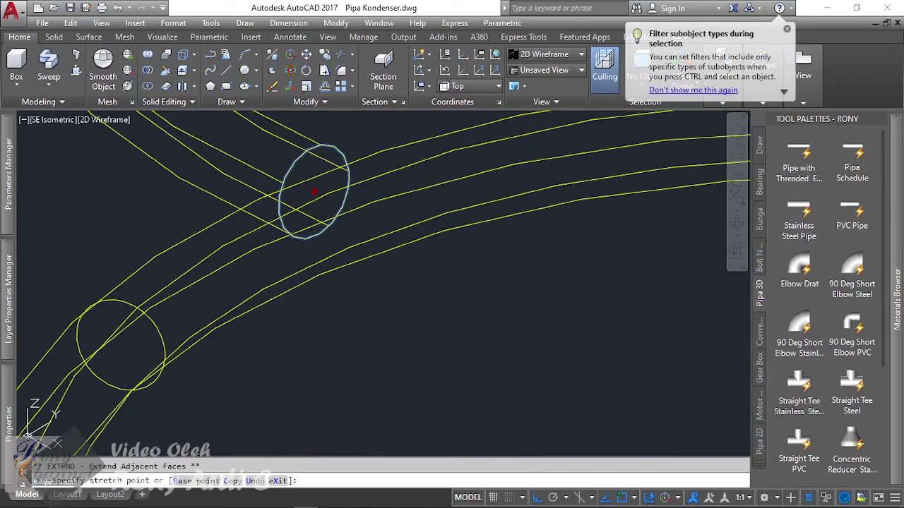
scroll(313, 184, down, 5)
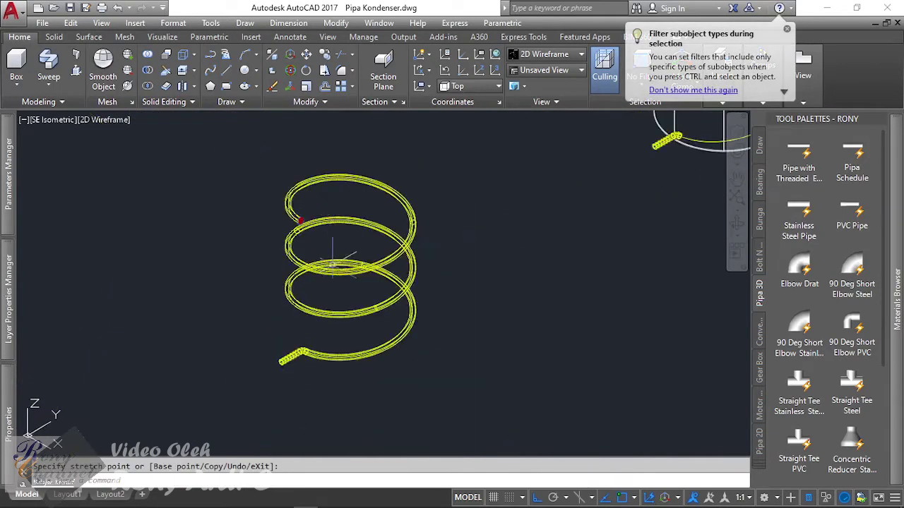
key(Escape)
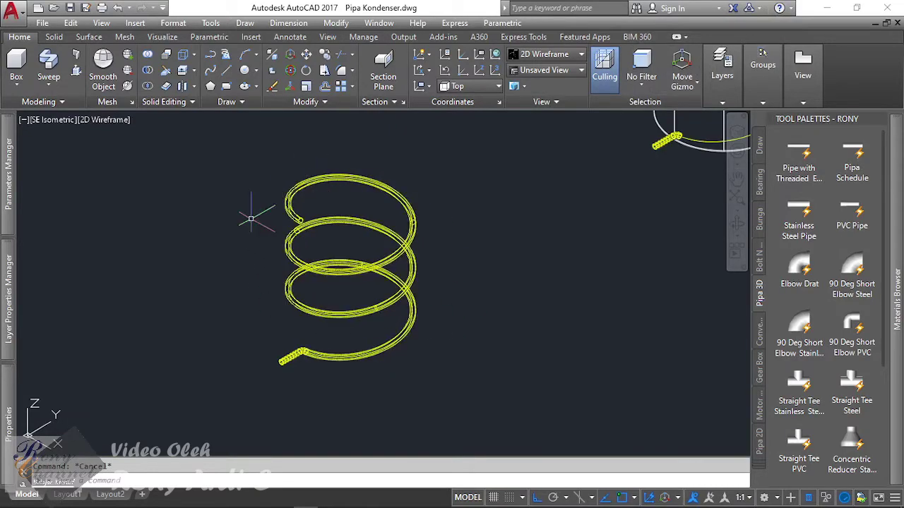
Zoom in and grab the open pipe end's grip for stretching
scroll(295, 223, up, 4)
scroll(303, 233, up, 2)
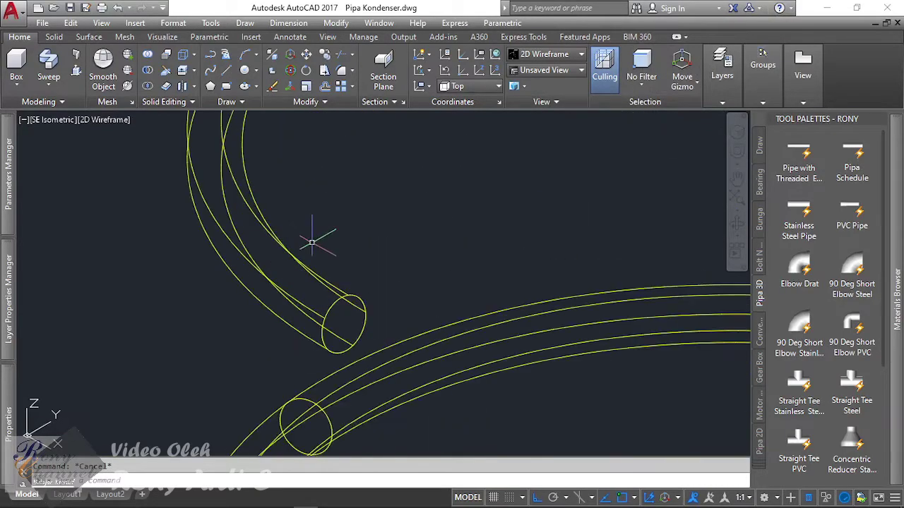
scroll(292, 212, down, 5)
scroll(283, 430, up, 2)
scroll(457, 424, up, 3)
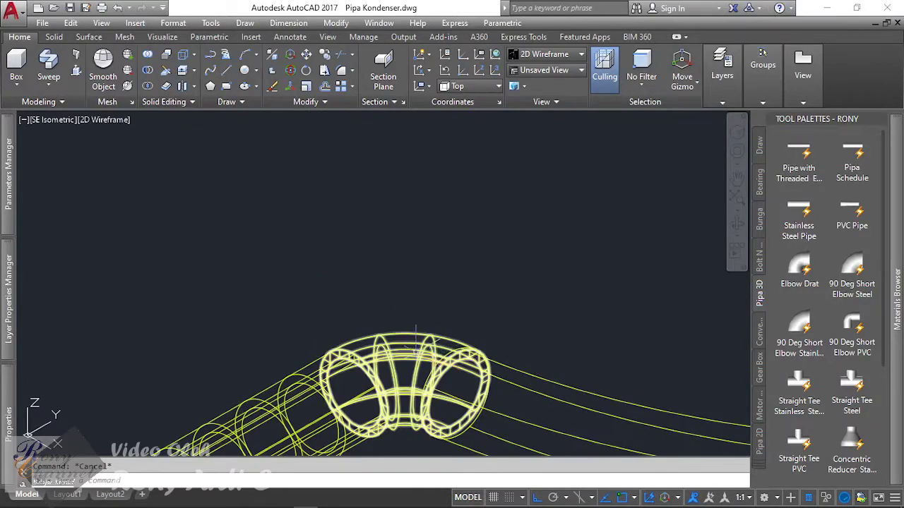
scroll(401, 332, down, 4)
scroll(418, 173, up, 2)
scroll(419, 172, up, 3)
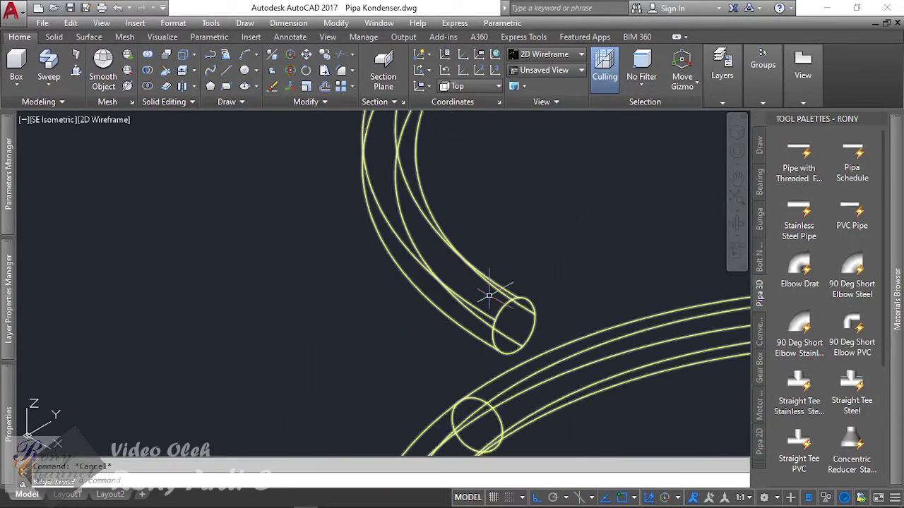
click(513, 325)
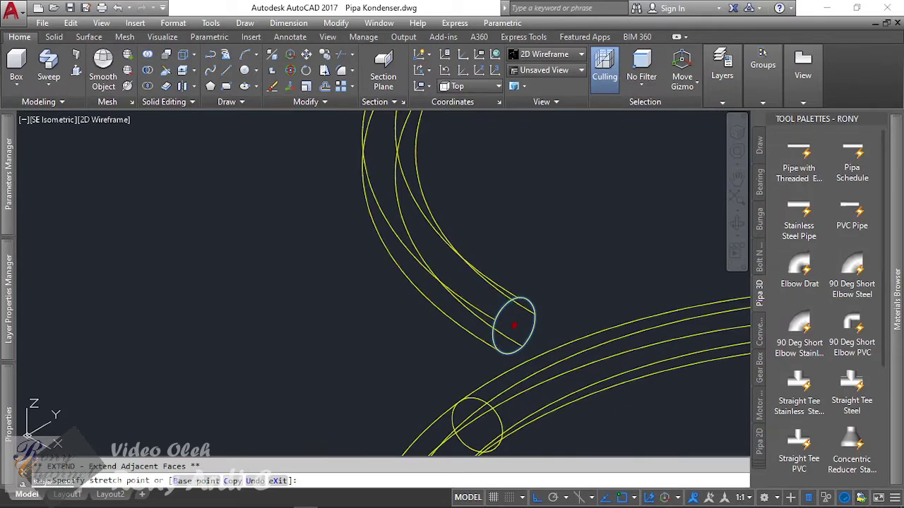
scroll(347, 273, down, 2)
scroll(346, 272, down, 5)
Cancel the stretch, window-select the whole helical coil, then clear the selection
key(Escape)
scroll(456, 281, down, 3)
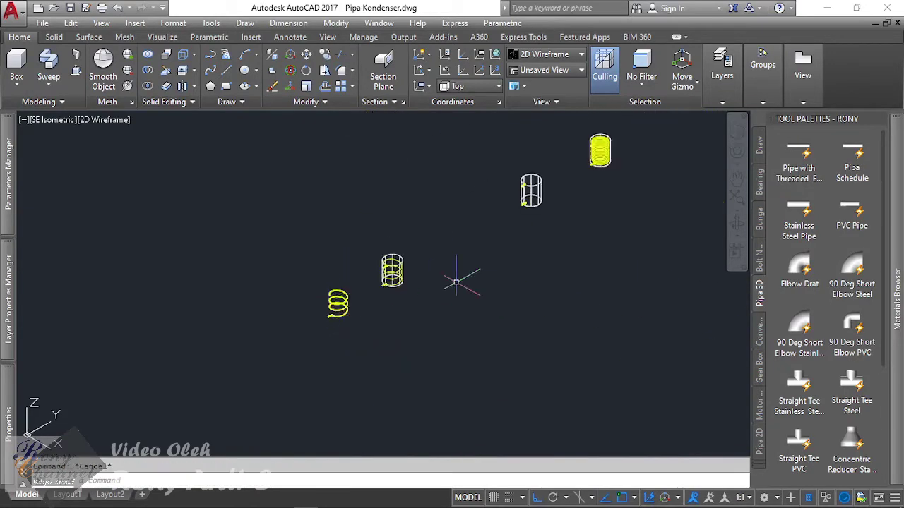
scroll(608, 163, up, 4)
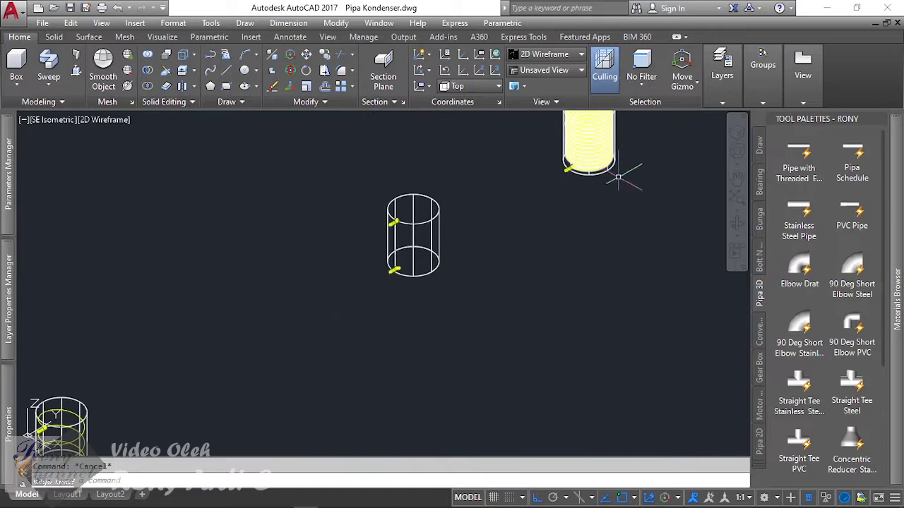
scroll(600, 166, down, 2)
scroll(641, 177, up, 2)
scroll(625, 282, up, 2)
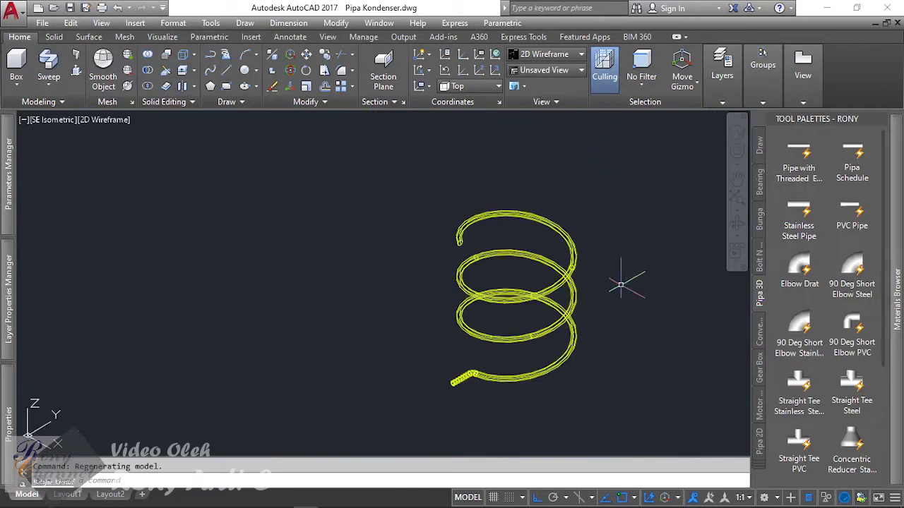
click(628, 374)
click(420, 226)
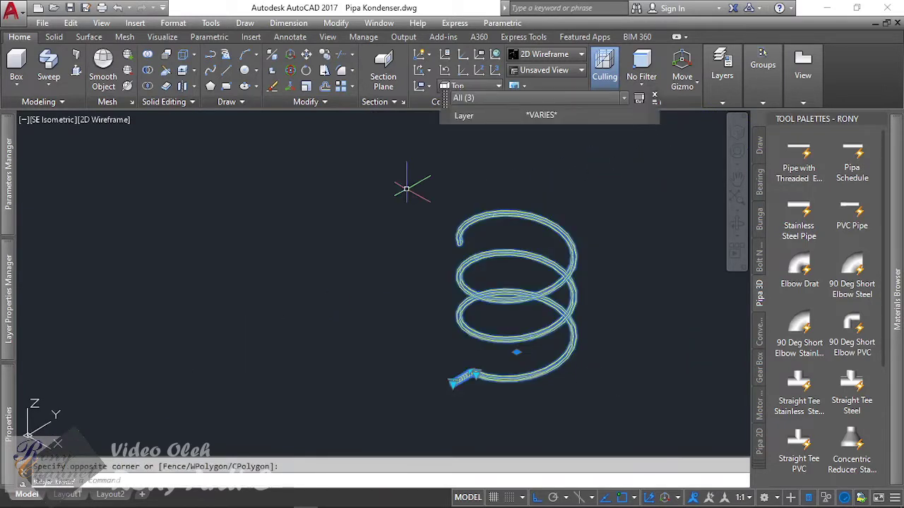
scroll(353, 247, down, 1)
scroll(368, 276, up, 3)
scroll(333, 262, up, 2)
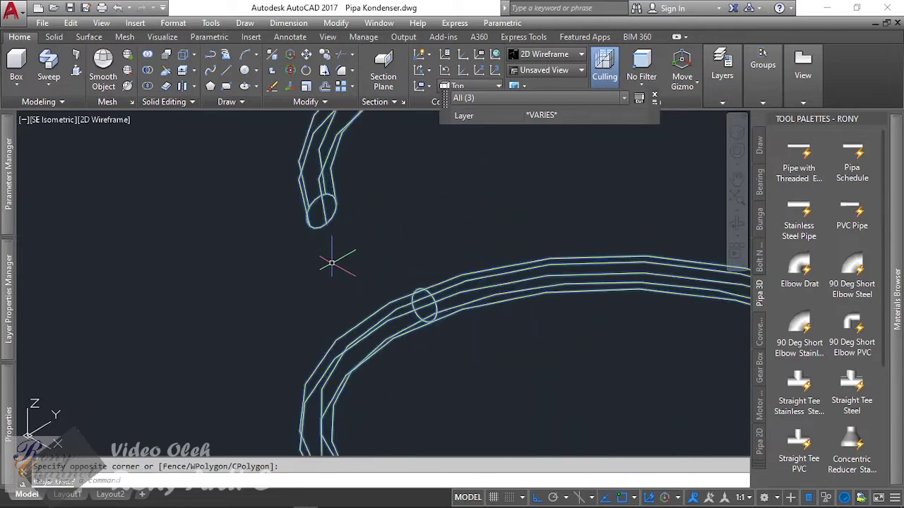
scroll(311, 244, down, 2)
key(Escape)
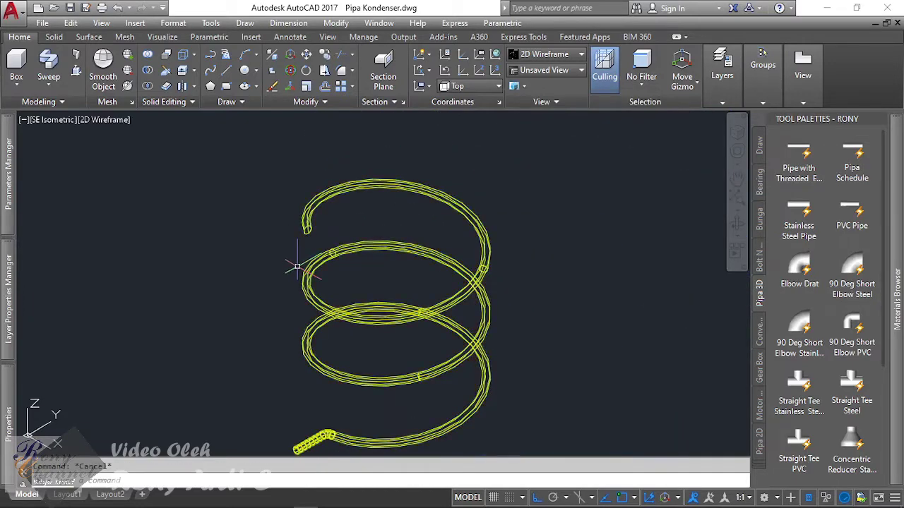
Pan to the coil's lower end and stretch its pipe end face to a new position
scroll(318, 228, up, 5)
scroll(304, 222, up, 2)
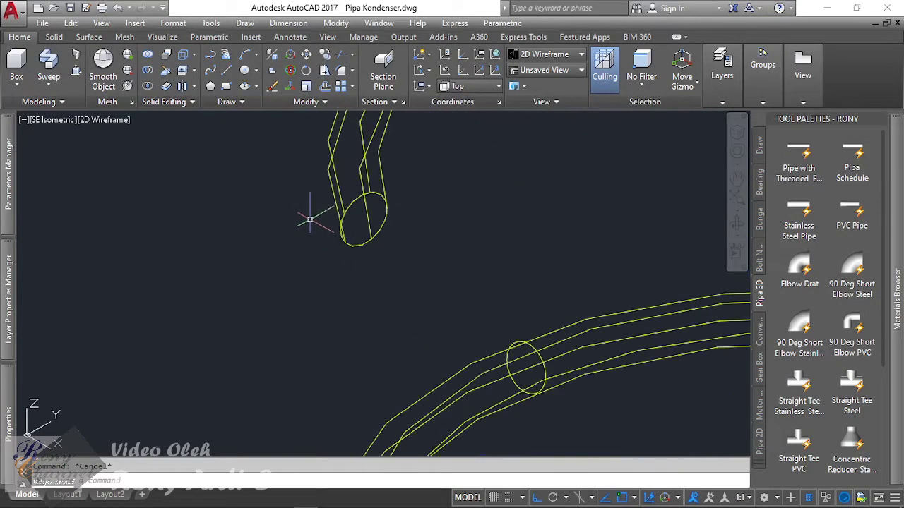
scroll(311, 219, down, 8)
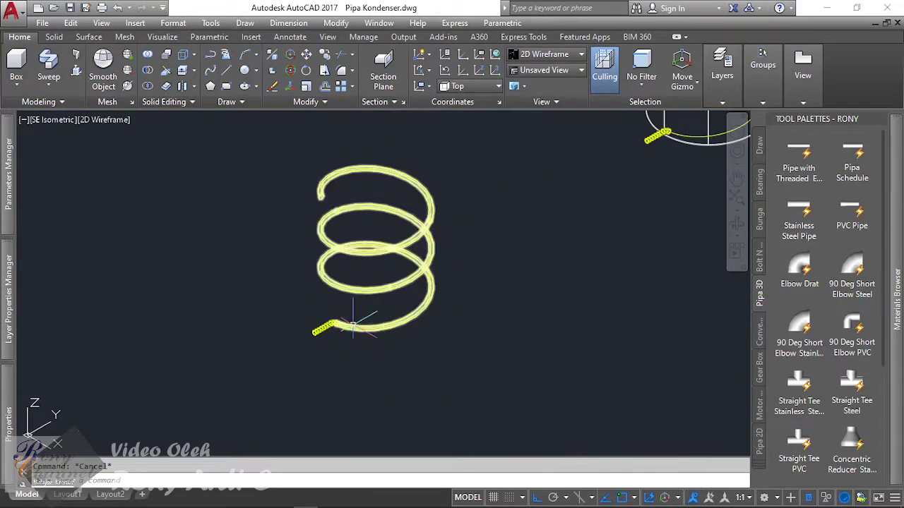
scroll(423, 322, up, 4)
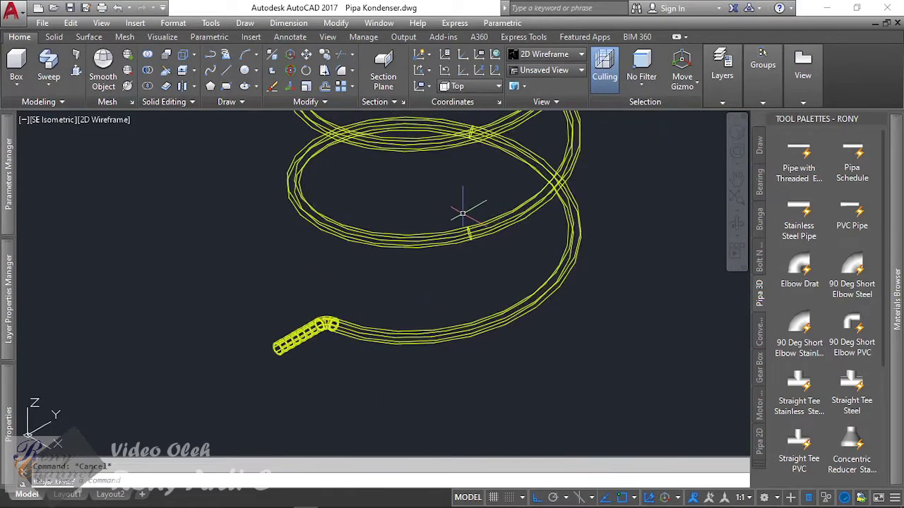
mouse_move(468, 201)
middle_down()
mouse_move(431, 322)
mouse_move(393, 309)
middle_up()
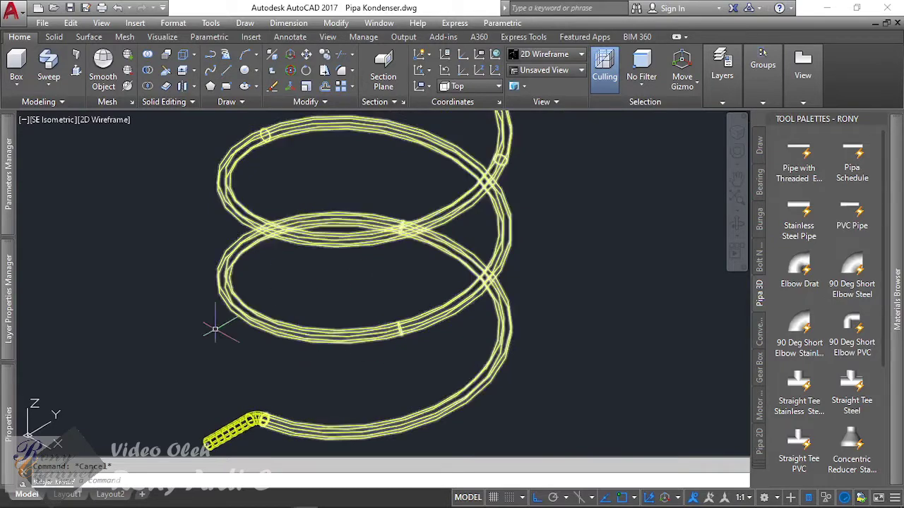
scroll(212, 329, down, 8)
scroll(251, 344, up, 2)
scroll(148, 202, up, 5)
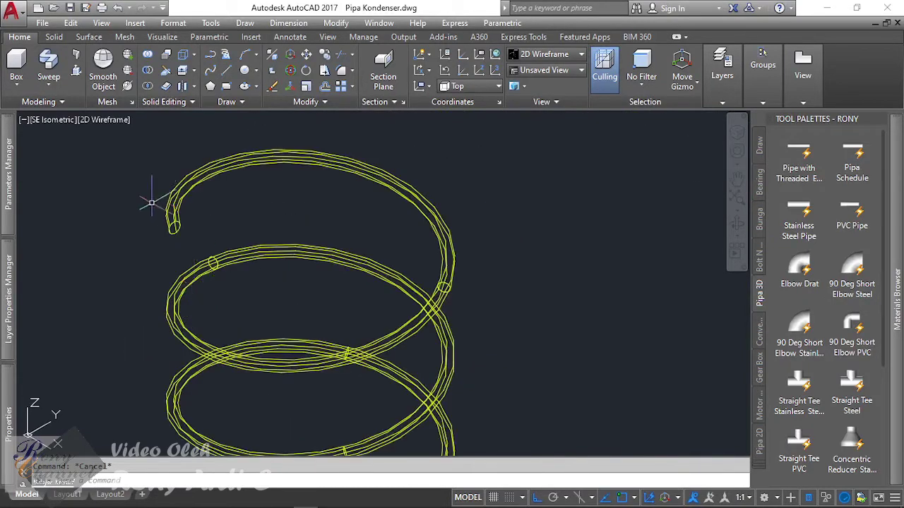
scroll(232, 262, up, 3)
click(238, 271)
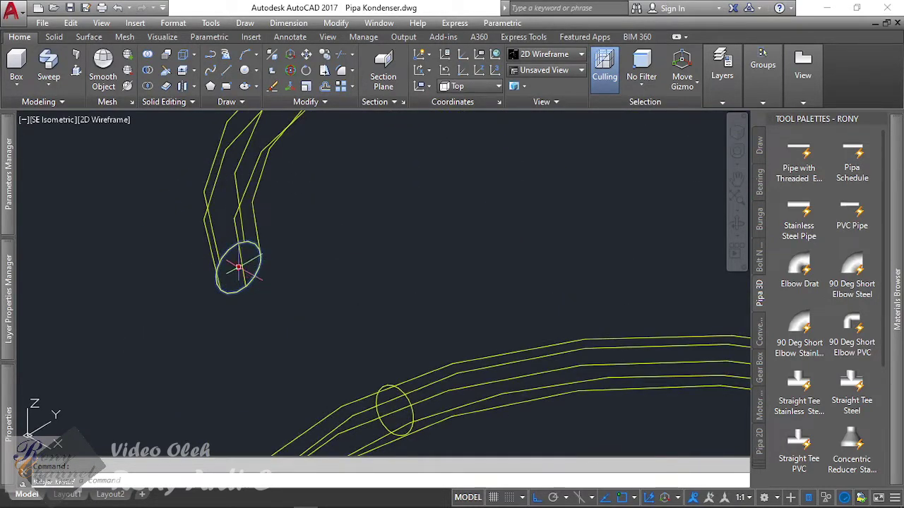
click(238, 267)
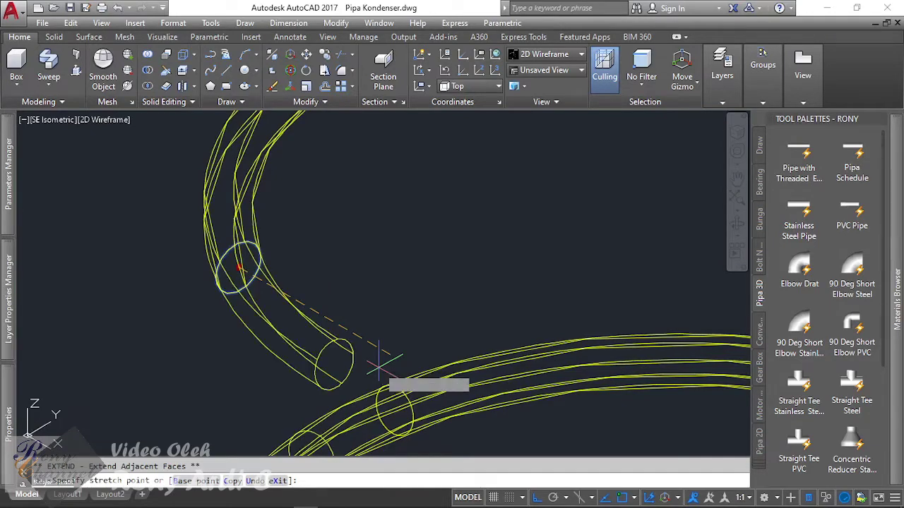
click(271, 314)
key(Escape)
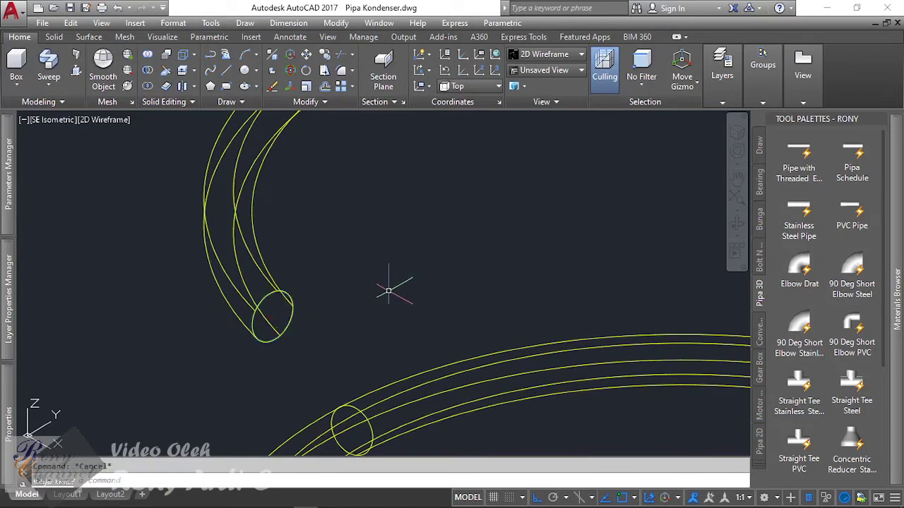
Window-select the spare helix coil and delete it
scroll(252, 249, down, 3)
scroll(252, 248, down, 2)
scroll(252, 243, down, 2)
scroll(252, 241, down, 1)
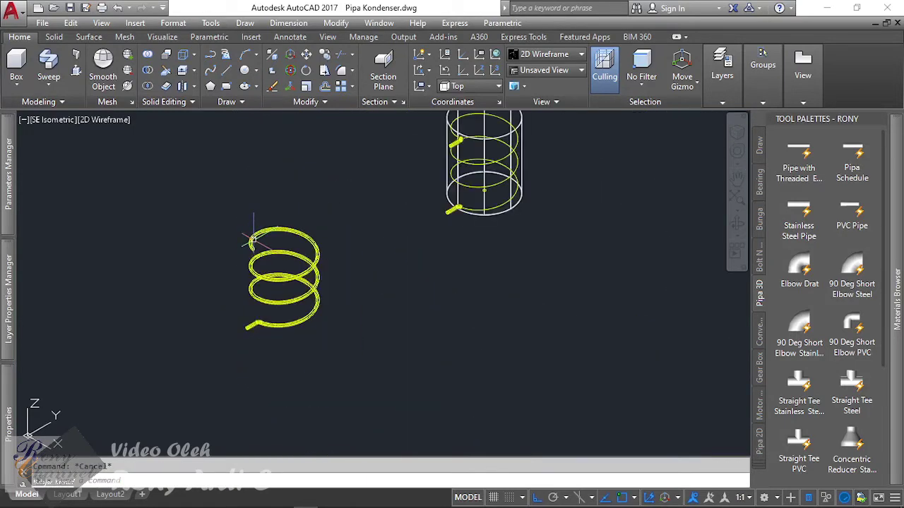
click(228, 206)
click(339, 322)
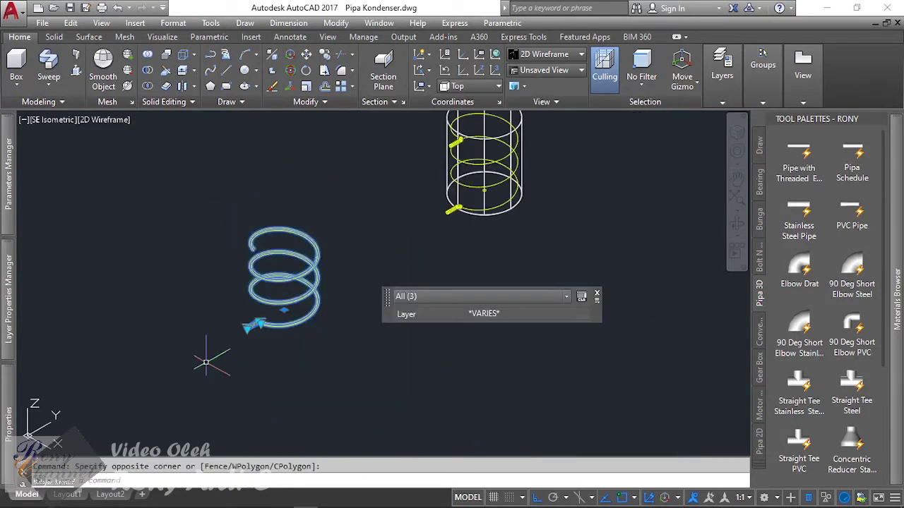
key(Delete)
scroll(233, 360, down, 1)
Zoom in on the tank cylinder and set the viewport to SW Isometric
scroll(247, 339, down, 1)
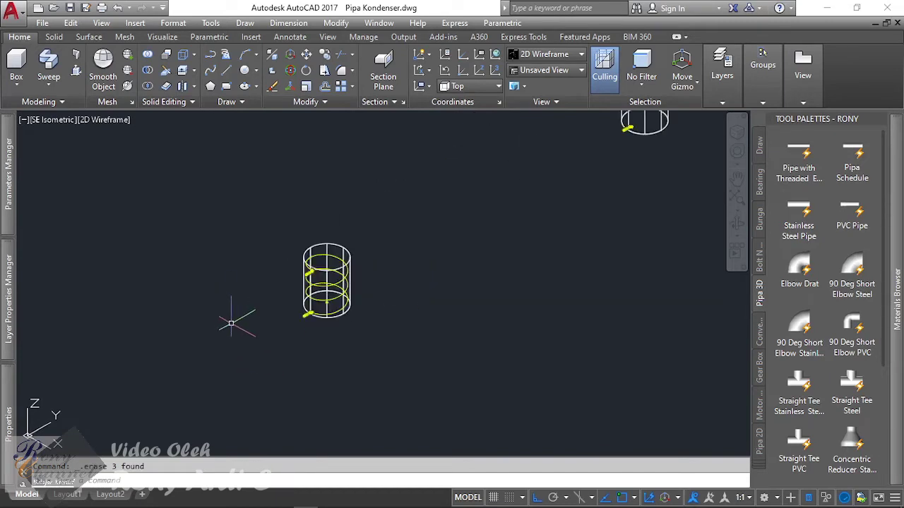
scroll(303, 282, down, 5)
scroll(368, 252, up, 4)
scroll(388, 236, up, 2)
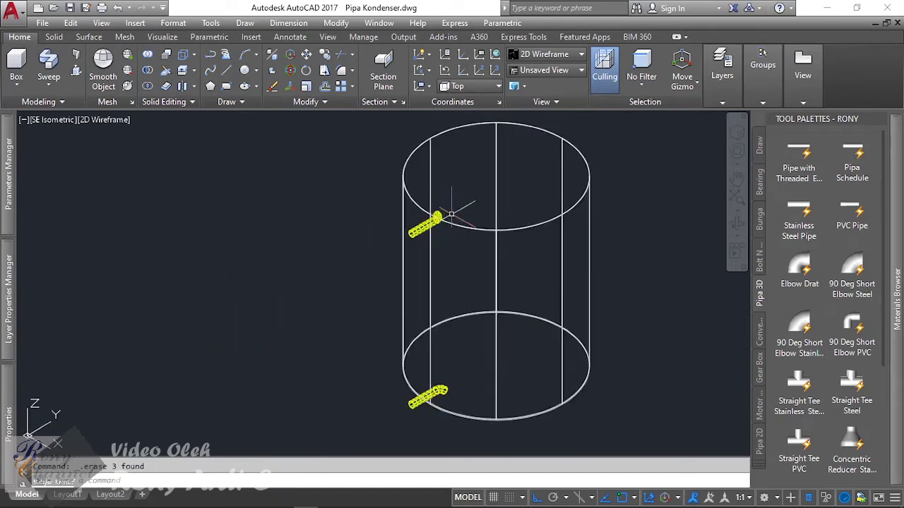
click(48, 120)
click(78, 240)
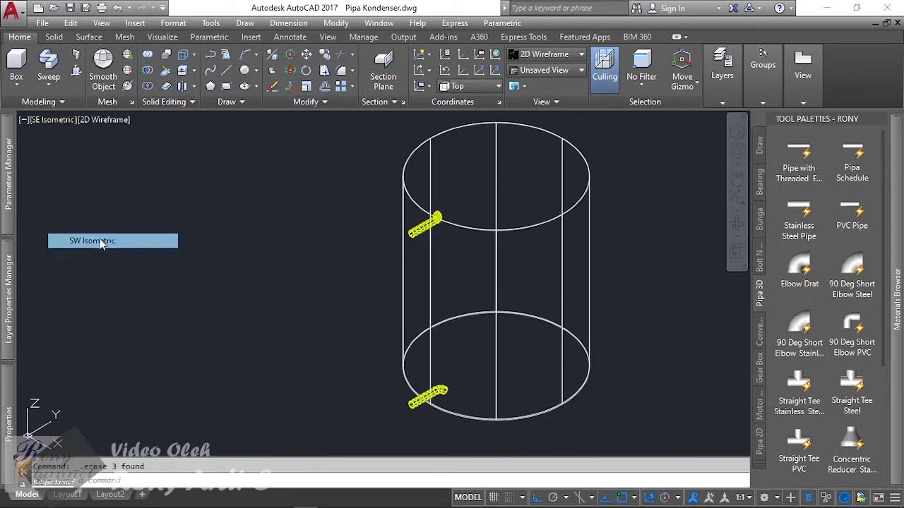
scroll(343, 323, up, 4)
scroll(343, 325, up, 2)
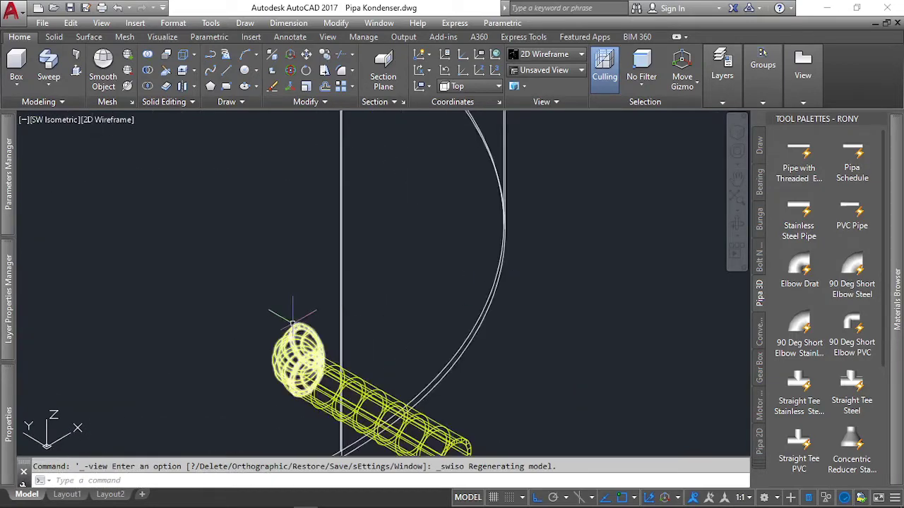
scroll(359, 359, down, 2)
scroll(462, 376, down, 2)
scroll(460, 374, down, 2)
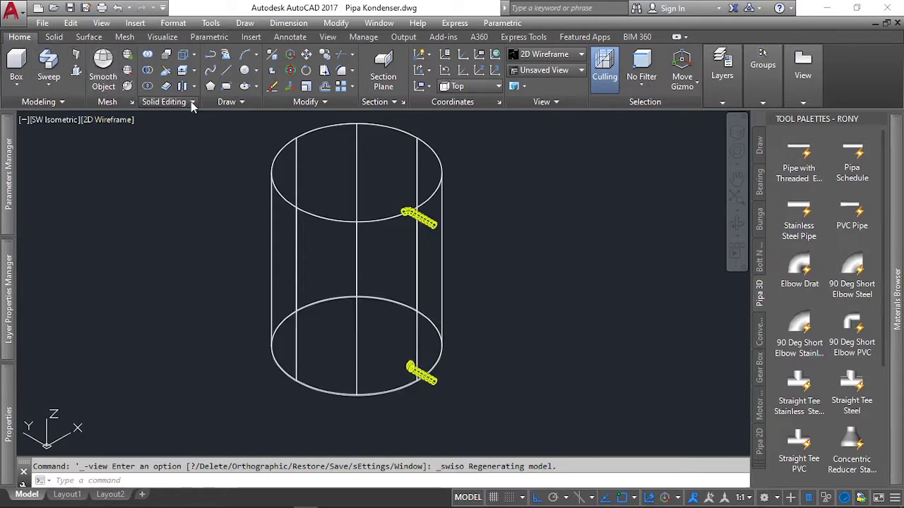
Start a helix with a Center snap at the tank base, cancel it, and open the preset views list
click(227, 102)
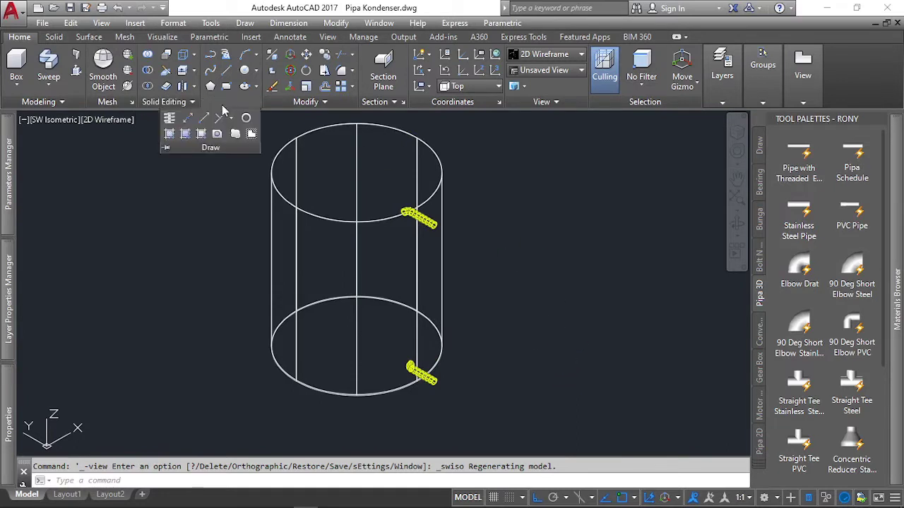
click(171, 118)
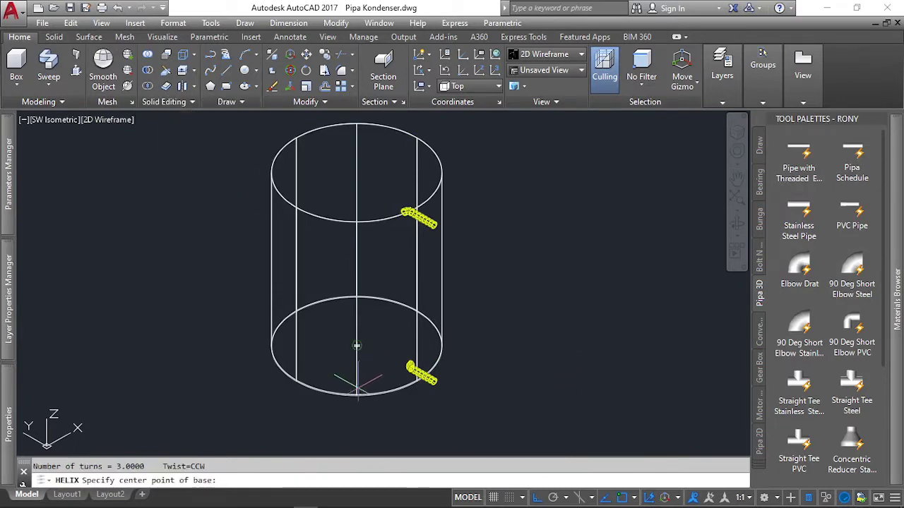
scroll(354, 353, up, 3)
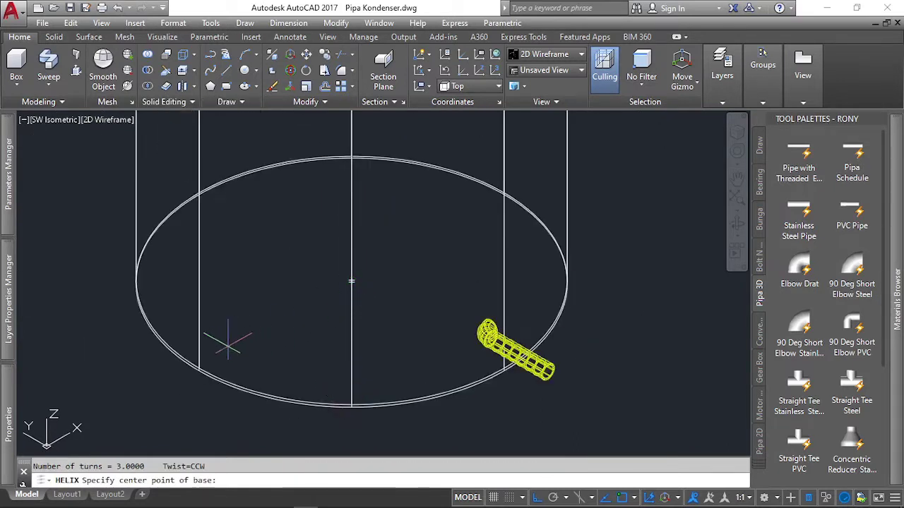
scroll(228, 344, up, 5)
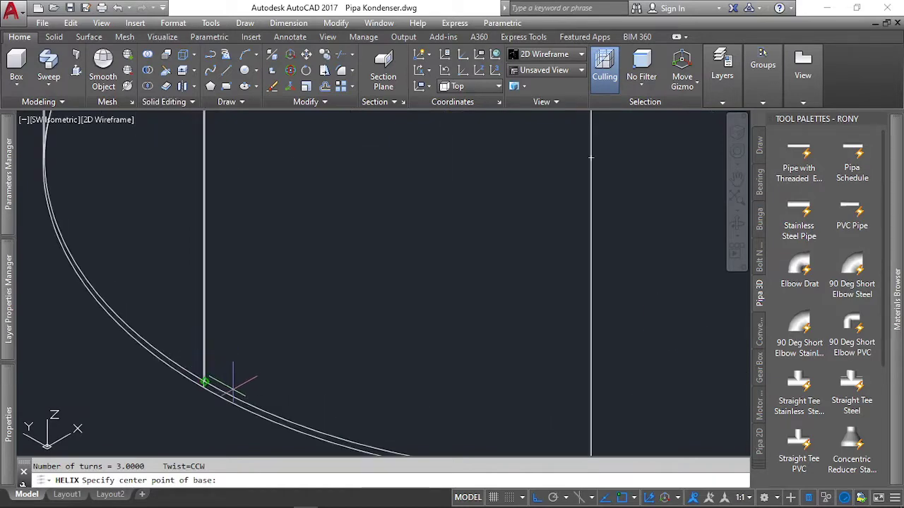
shift+right_click(304, 338)
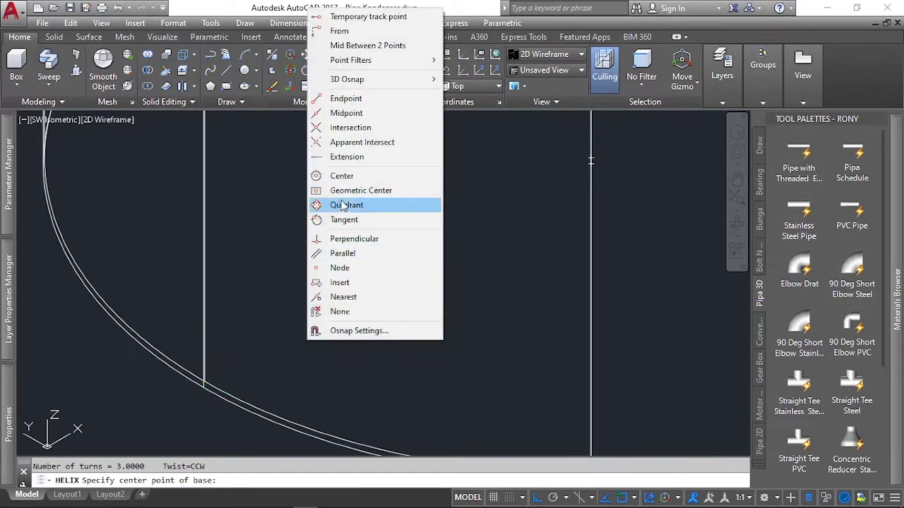
click(343, 176)
scroll(339, 254, down, 2)
scroll(424, 353, down, 1)
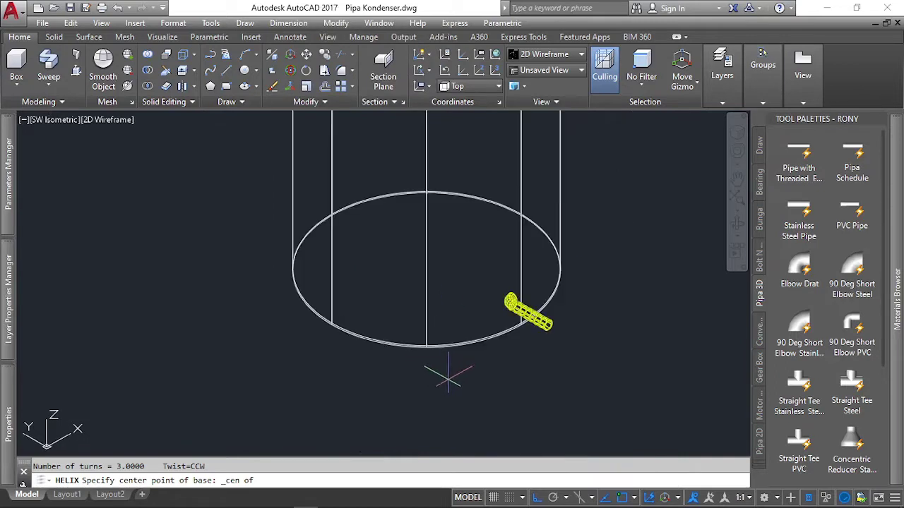
key(Escape)
click(60, 124)
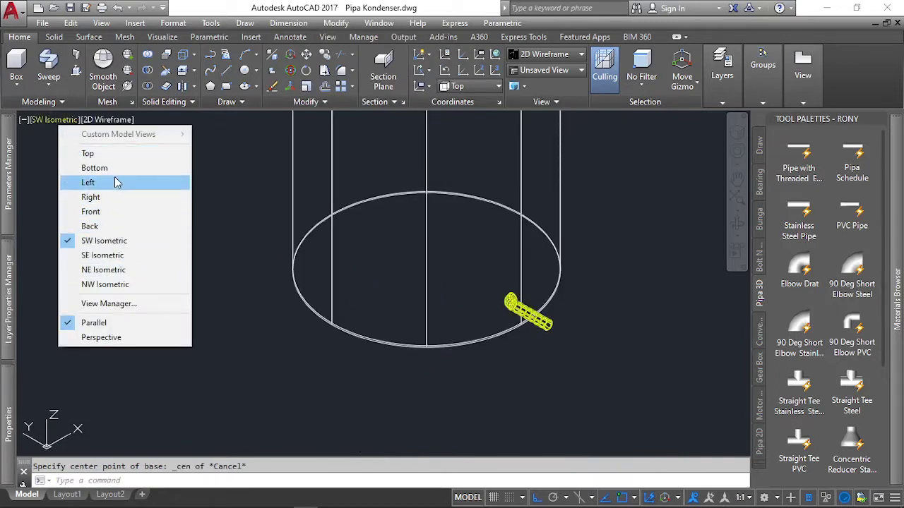
Switch the viewport to Front view, then to Left view
click(111, 211)
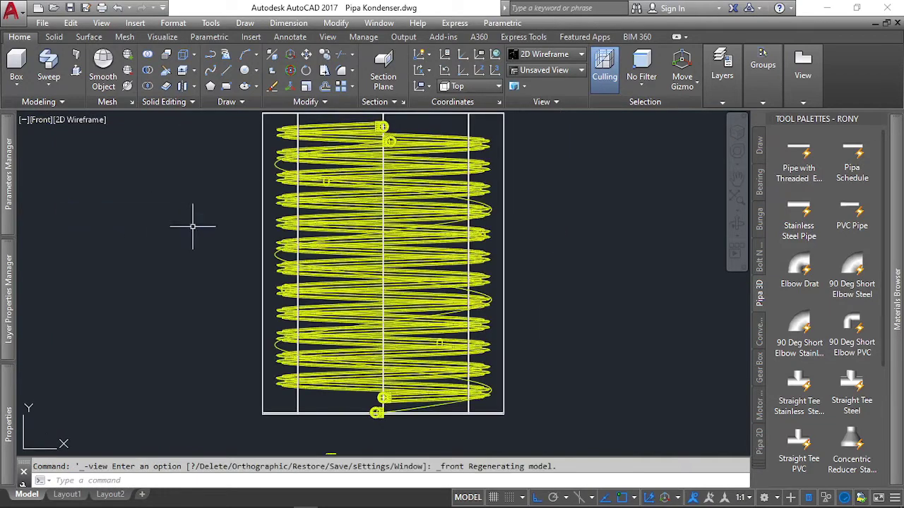
scroll(293, 269, down, 3)
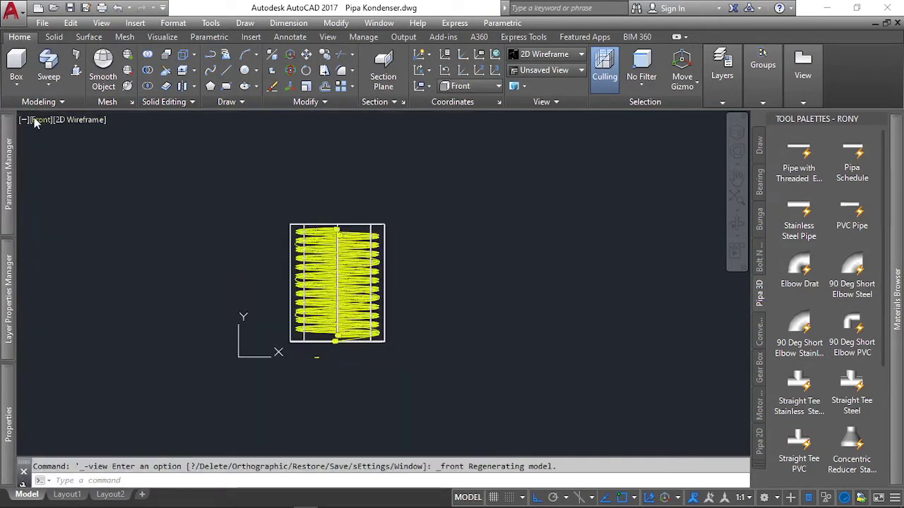
click(36, 120)
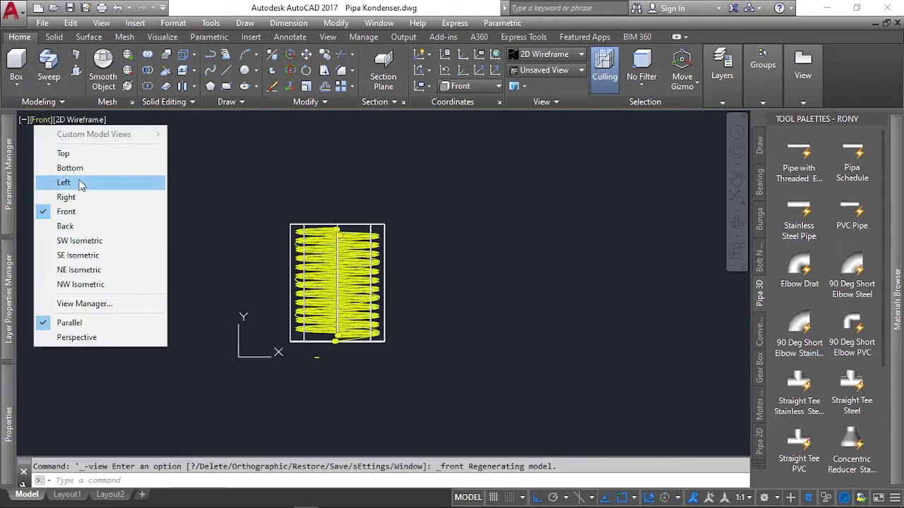
click(80, 183)
scroll(286, 262, up, 4)
Window-select the four elbow pipe blocks
click(274, 206)
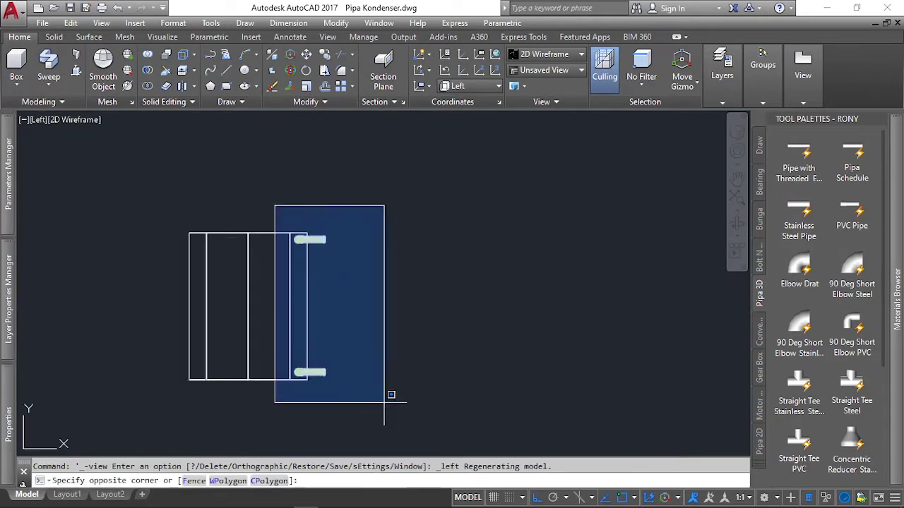
click(391, 394)
scroll(311, 431, up, 3)
scroll(308, 438, up, 2)
scroll(308, 437, up, 1)
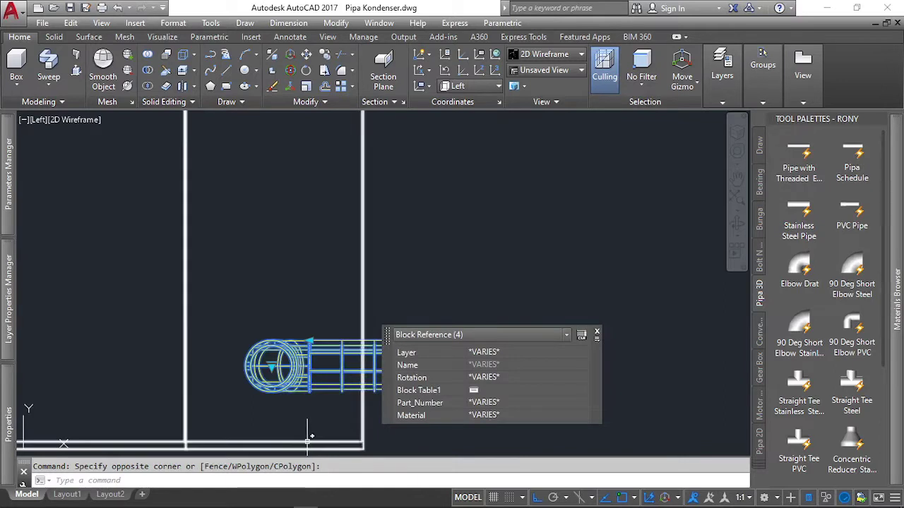
scroll(290, 323, down, 2)
Move the selected elbow blocks 50 units straight down with MOVE
text(m)
key(Return)
scroll(276, 399, up, 4)
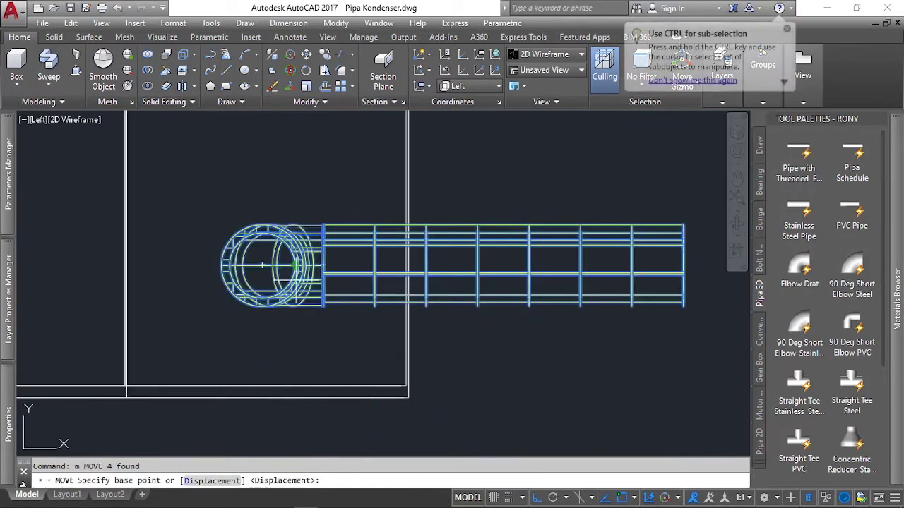
scroll(254, 264, down, 2)
click(576, 267)
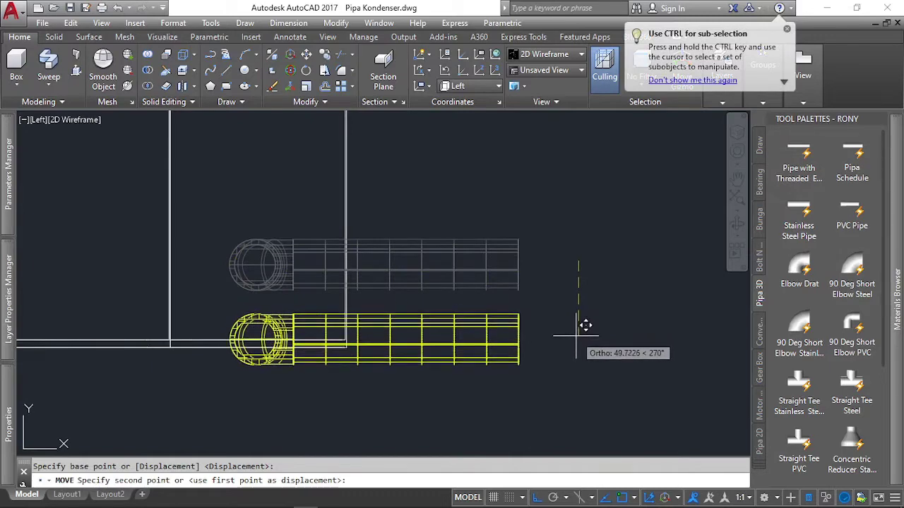
text(50)
key(Return)
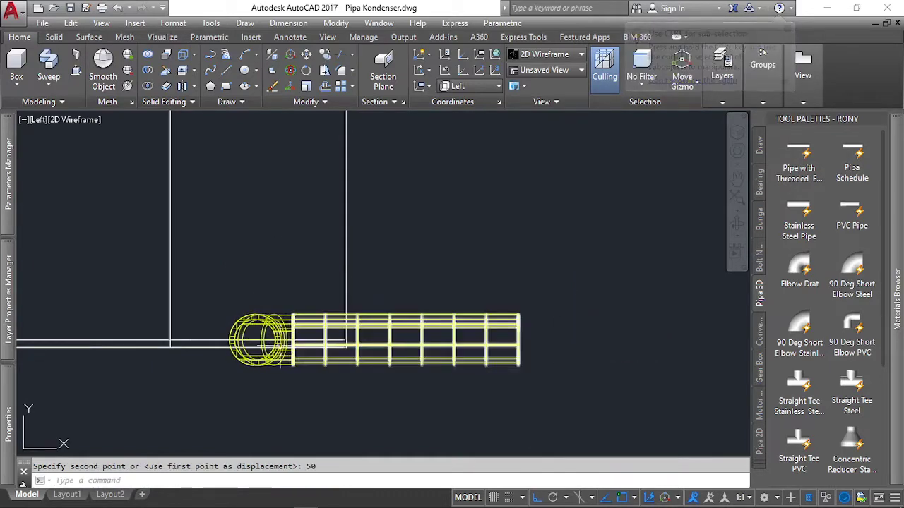
scroll(225, 324, up, 2)
scroll(348, 363, down, 4)
Switch to the SW Isometric view and pan so the whole tank and elbows show
click(41, 120)
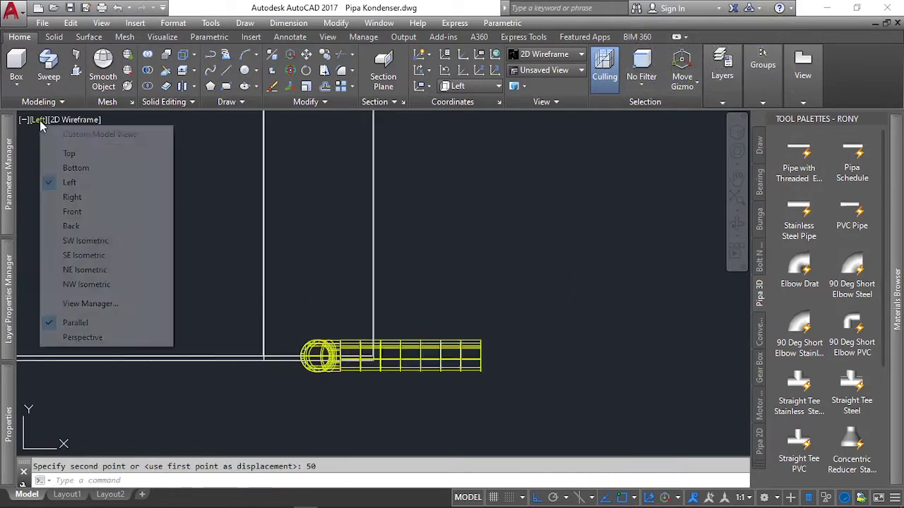
click(93, 240)
scroll(283, 254, up, 3)
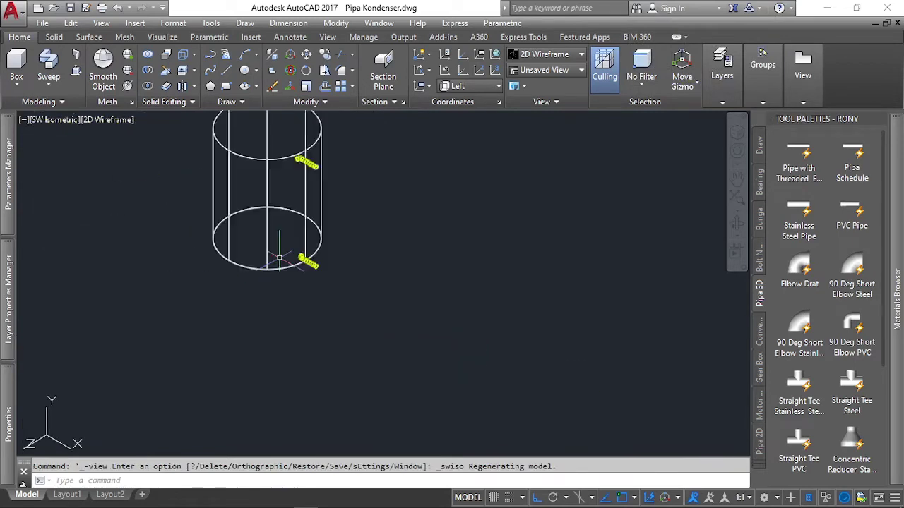
scroll(360, 262, up, 3)
scroll(356, 263, up, 2)
scroll(356, 263, down, 3)
middle_drag(312, 252, 301, 297)
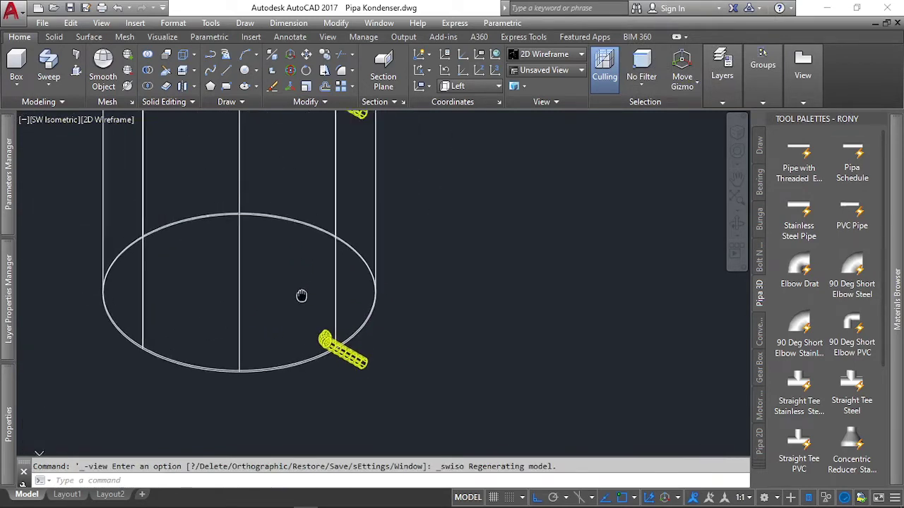
scroll(300, 296, down, 1)
scroll(246, 222, down, 1)
Start a helix based at the tank bottom's centre, then cancel it with Esc
click(225, 105)
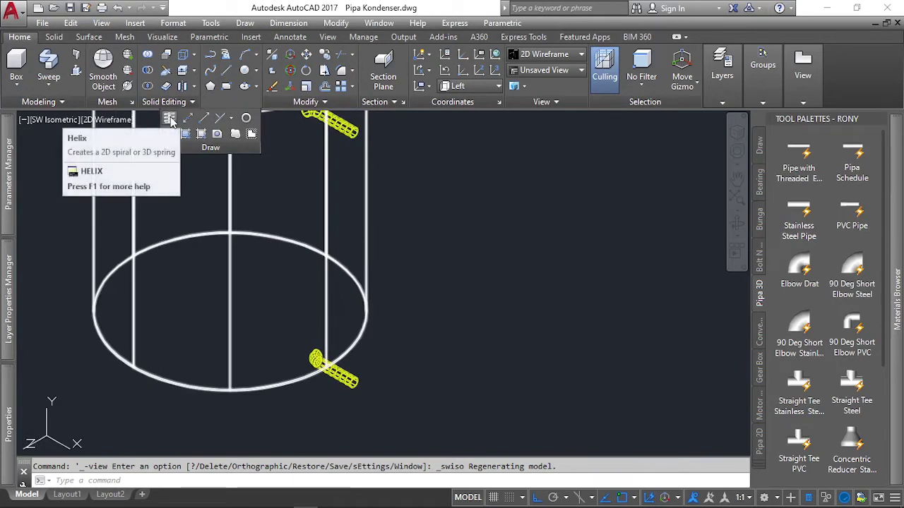
click(170, 120)
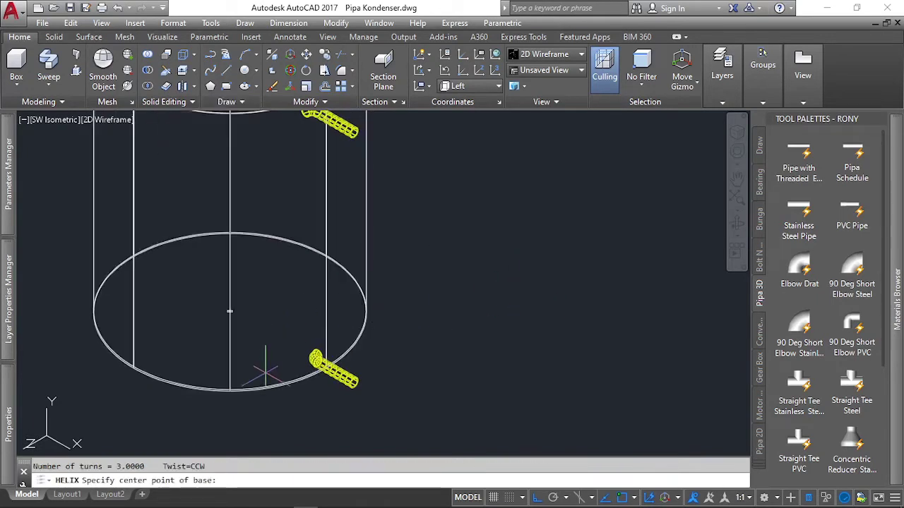
scroll(195, 372, up, 4)
shift+right_click(217, 353)
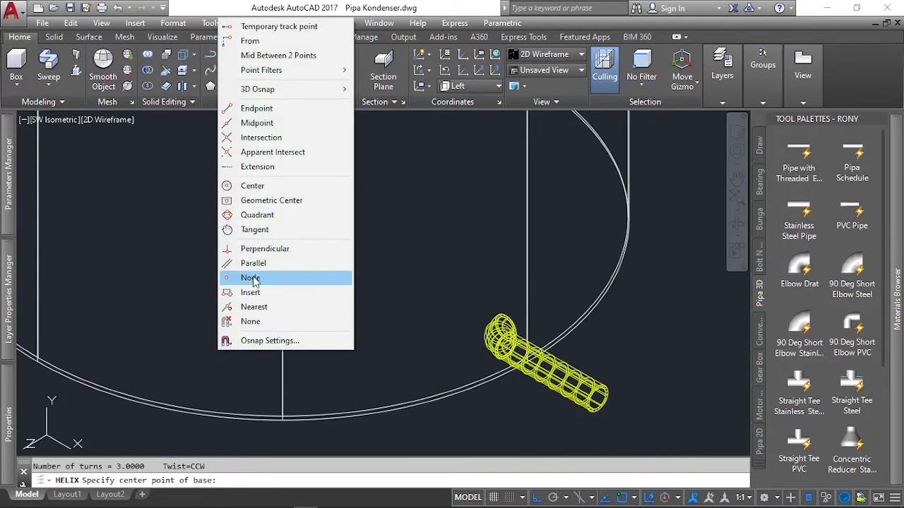
click(252, 186)
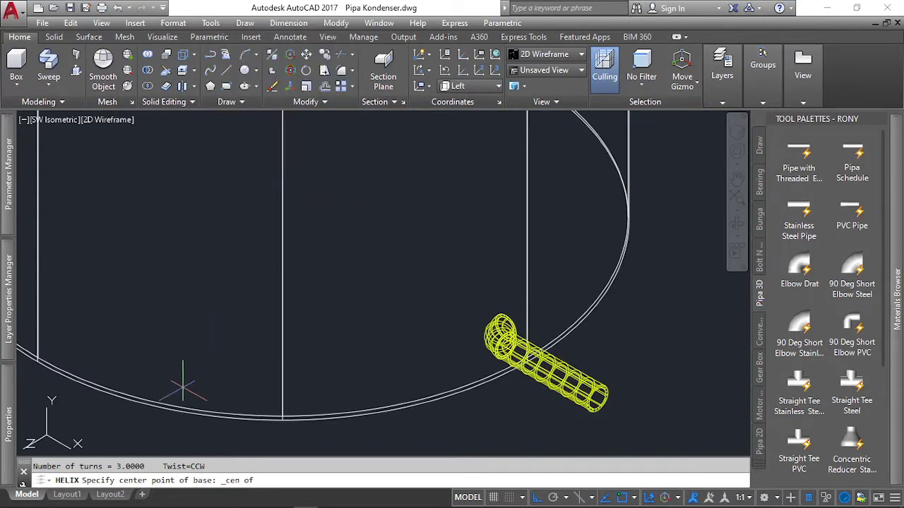
click(282, 217)
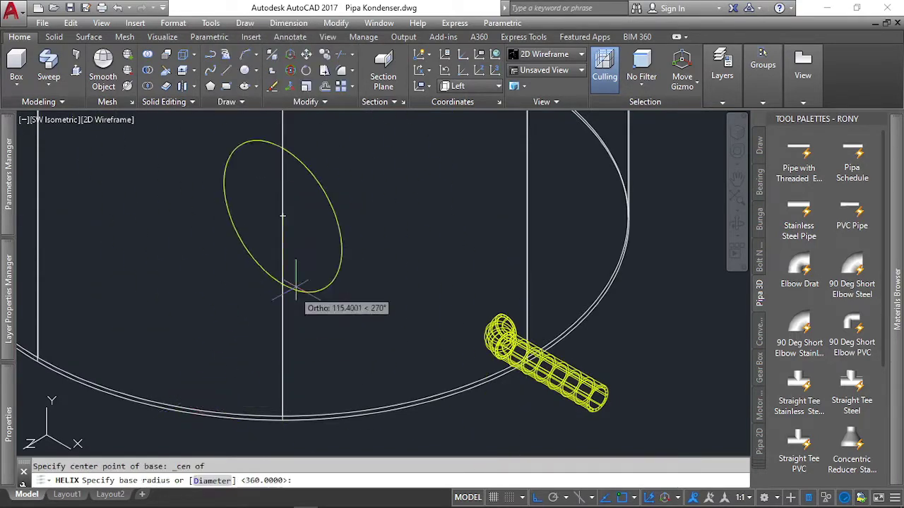
scroll(255, 240, down, 3)
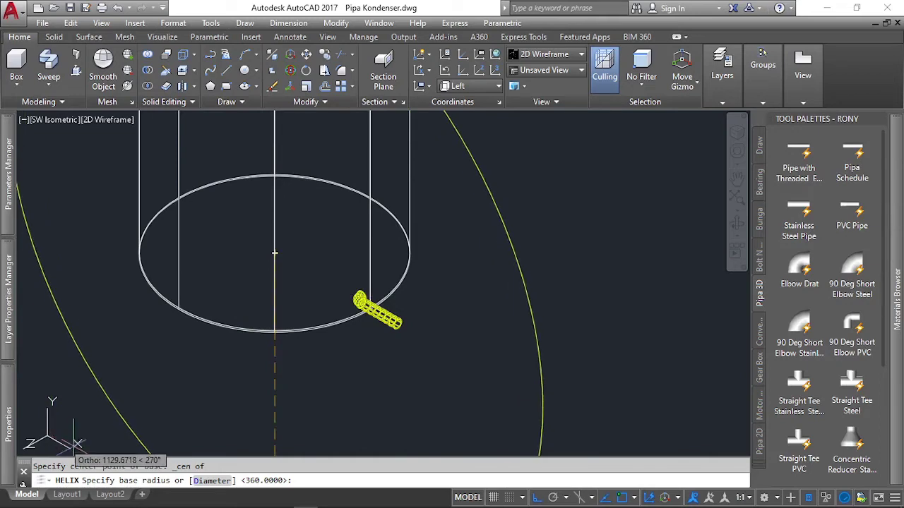
scroll(262, 360, down, 2)
scroll(275, 314, up, 2)
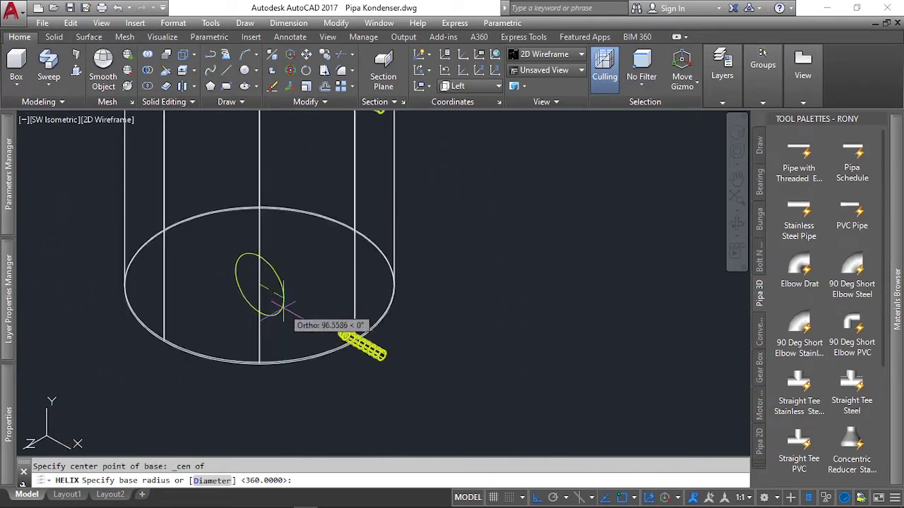
scroll(275, 314, up, 2)
scroll(286, 310, down, 2)
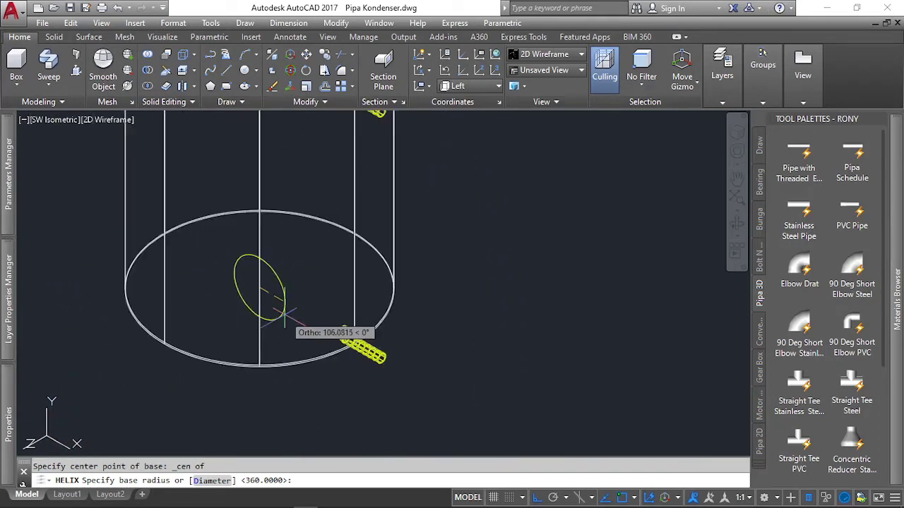
key(Escape)
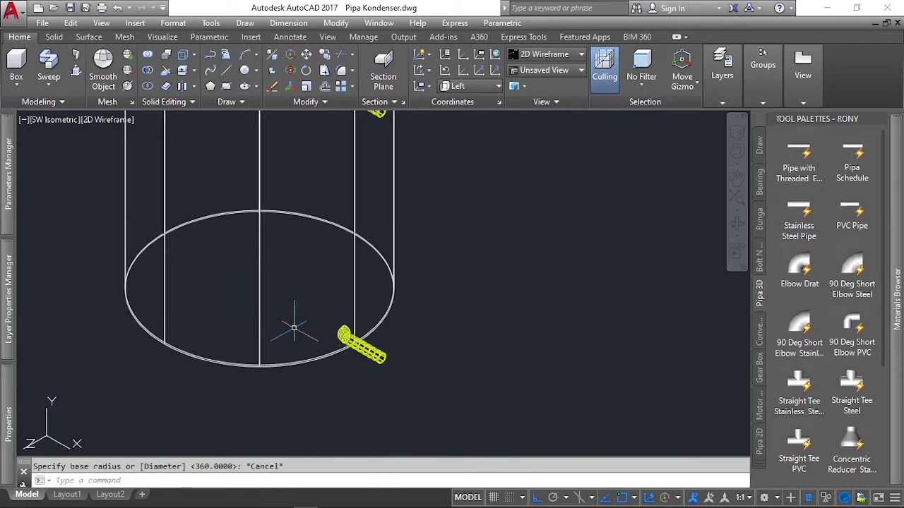
click(67, 125)
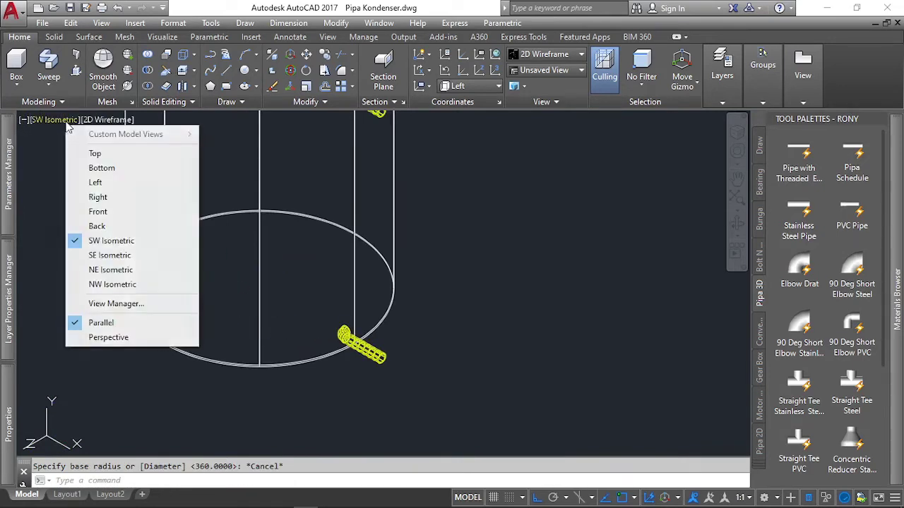
click(105, 158)
click(44, 124)
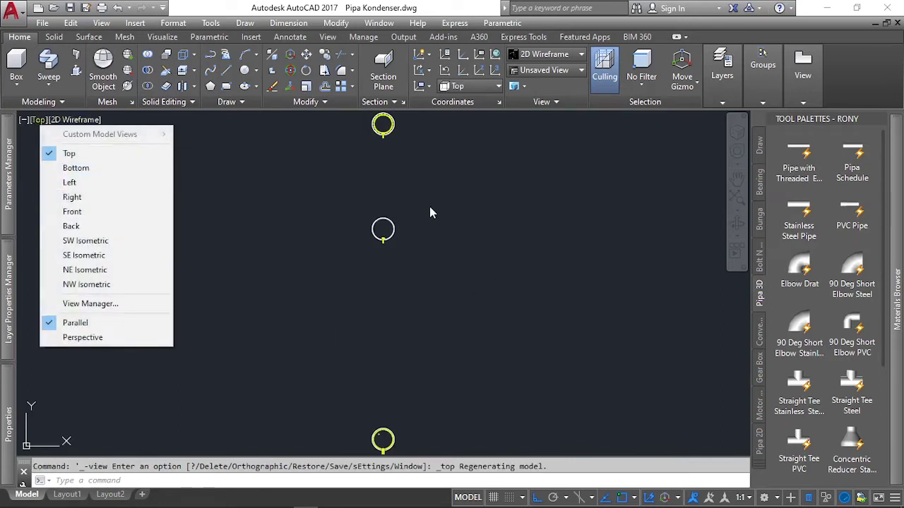
click(105, 240)
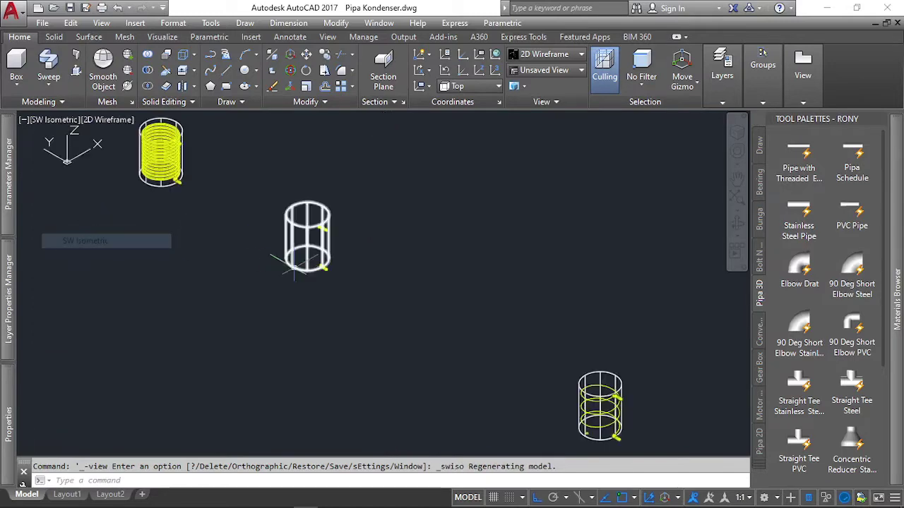
scroll(76, 128, up, 2)
scroll(71, 141, up, 2)
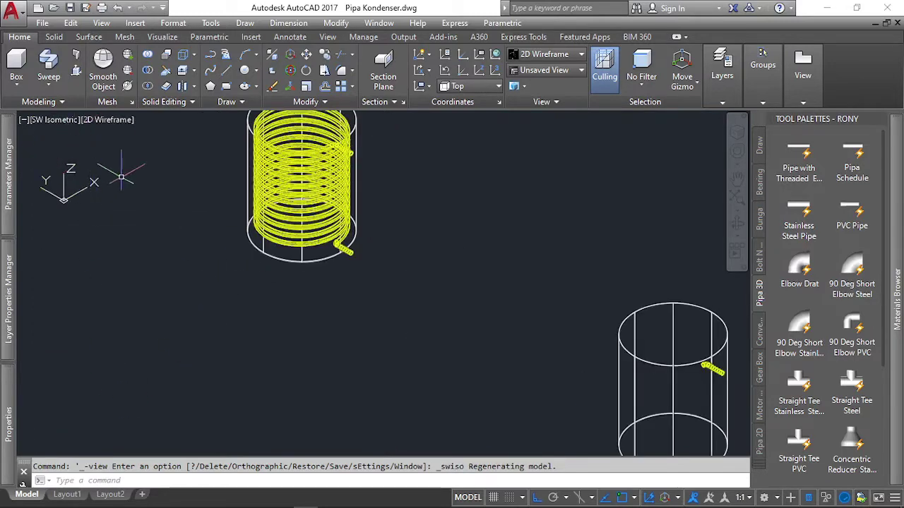
scroll(50, 180, down, 2)
scroll(423, 323, up, 2)
scroll(551, 385, up, 2)
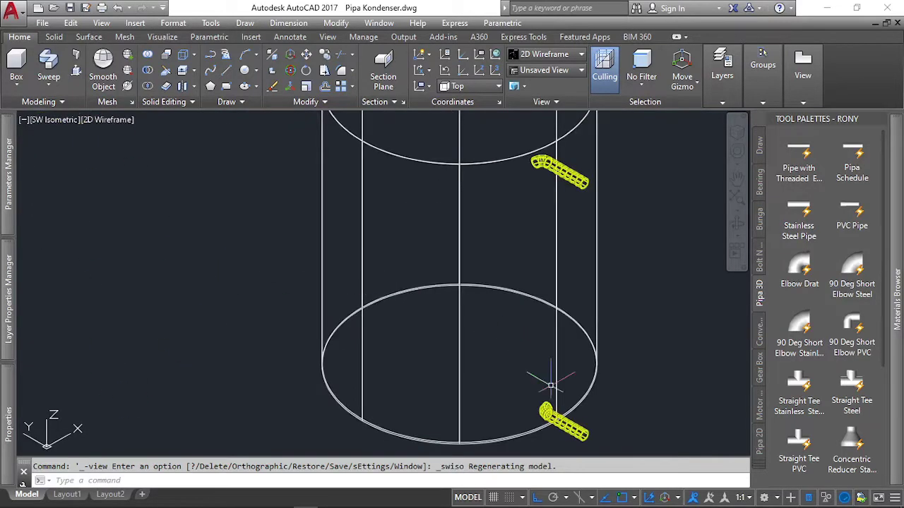
middle_drag(662, 403, 572, 375)
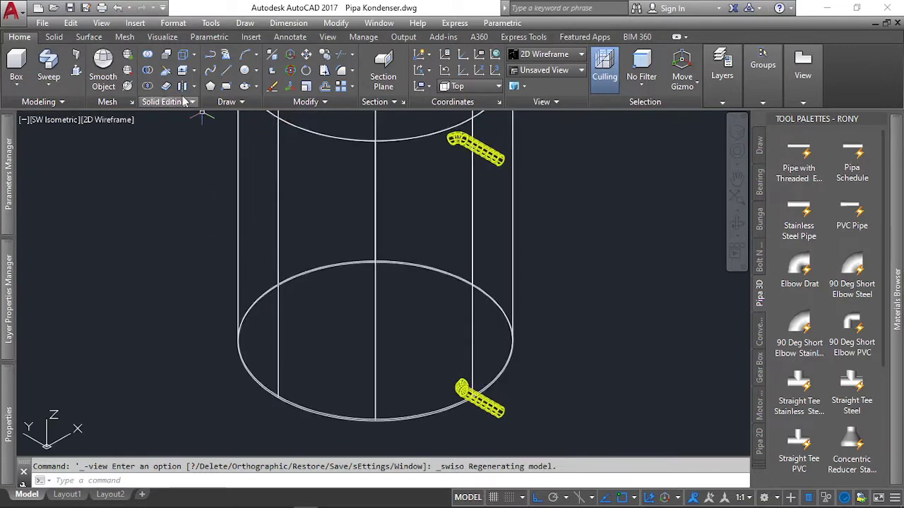
Start a helix with its base centred on the tank bottom's centre
click(236, 104)
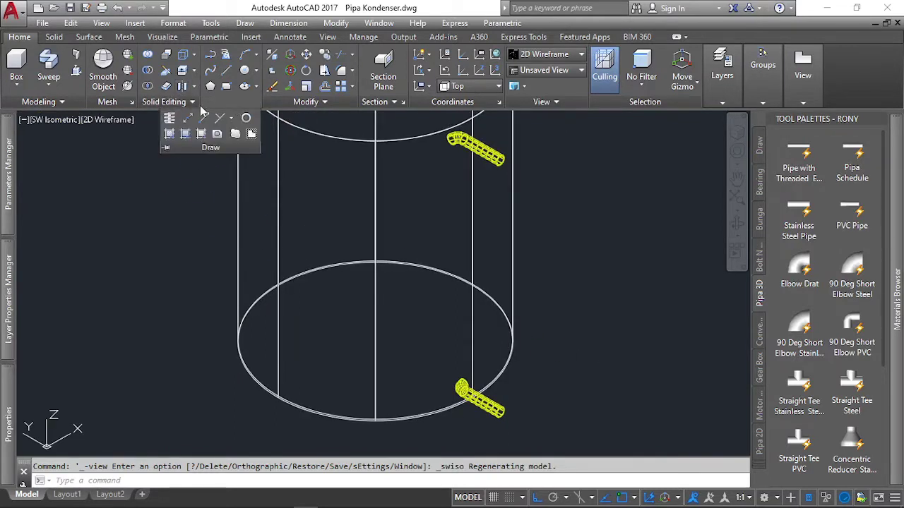
click(168, 119)
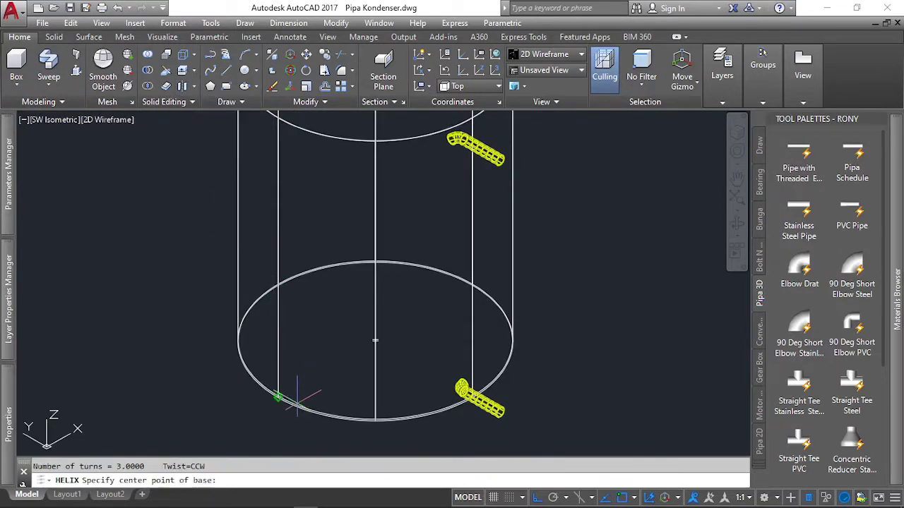
shift+right_click(375, 341)
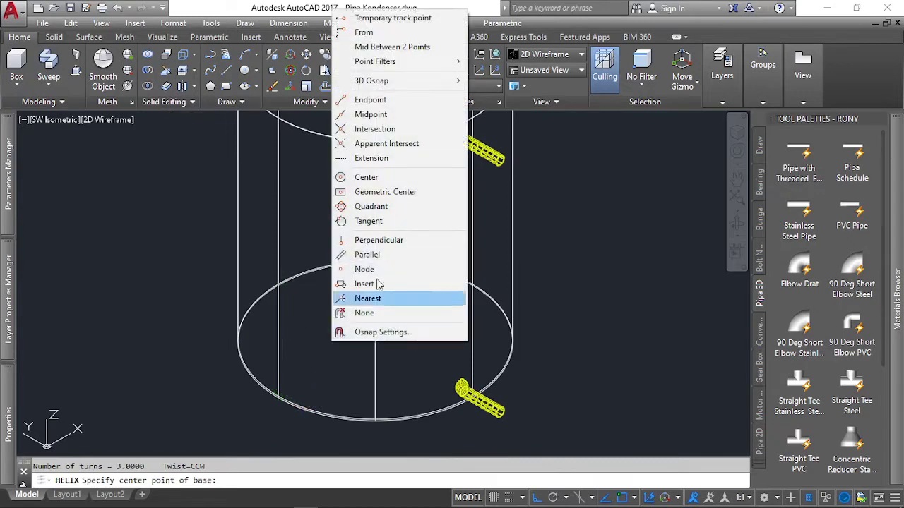
click(370, 175)
scroll(321, 399, up, 2)
scroll(321, 399, up, 2)
click(329, 409)
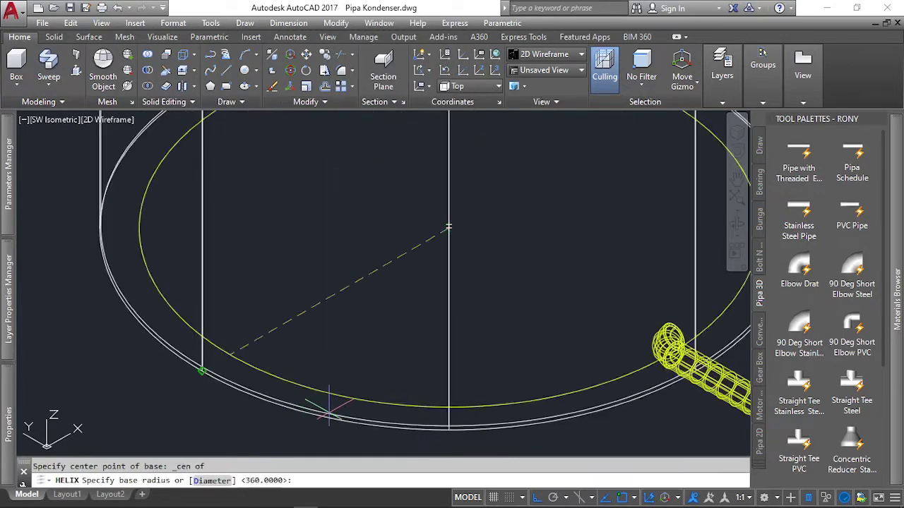
scroll(331, 346, down, 4)
scroll(424, 344, up, 5)
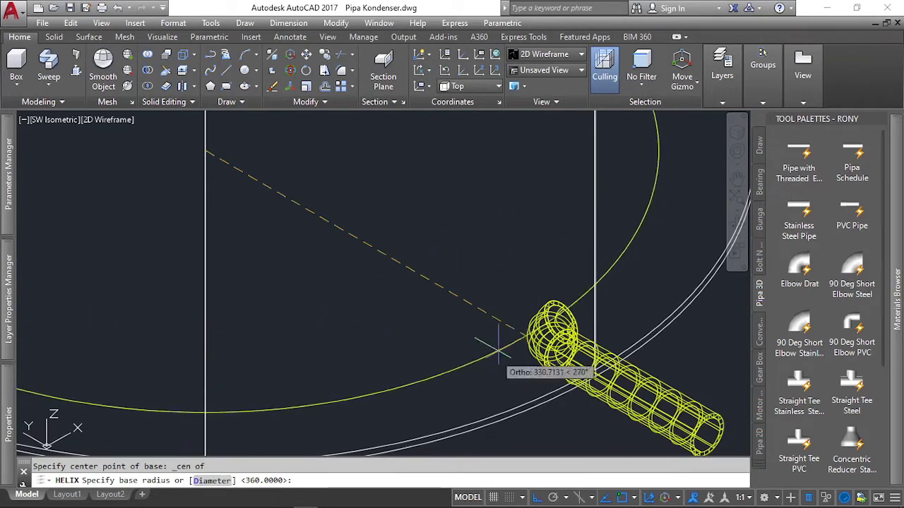
scroll(565, 304, up, 4)
scroll(424, 252, down, 3)
scroll(538, 318, up, 5)
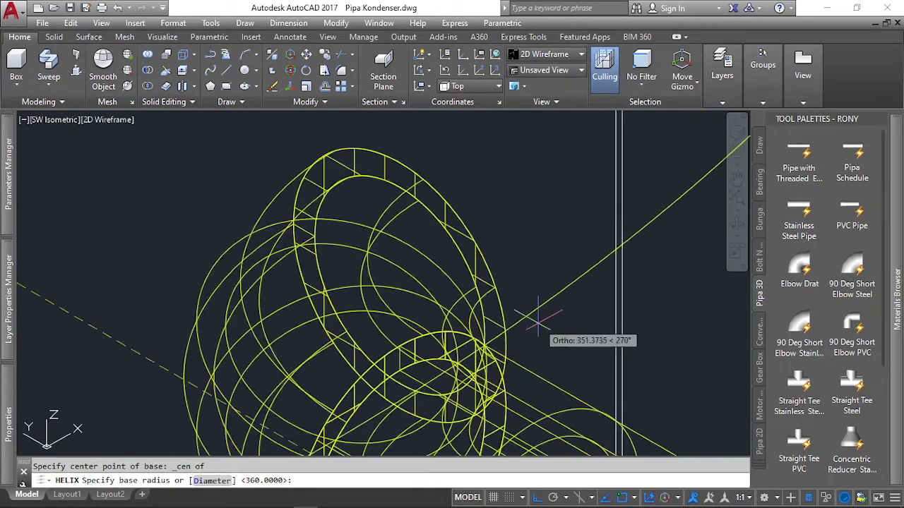
Set the helix radius to the elbow's centre for both ends, turn height 68, height 900
shift+right_click(558, 244)
click(586, 346)
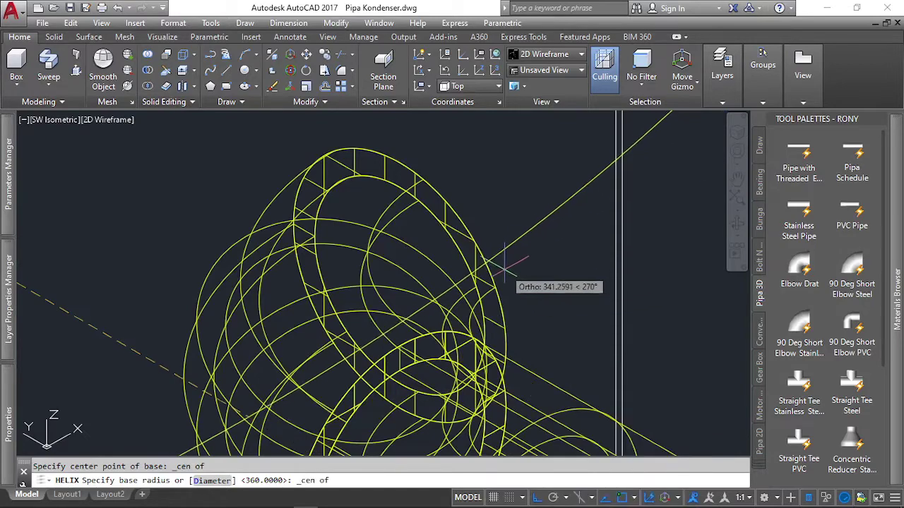
click(399, 284)
scroll(399, 285, down, 5)
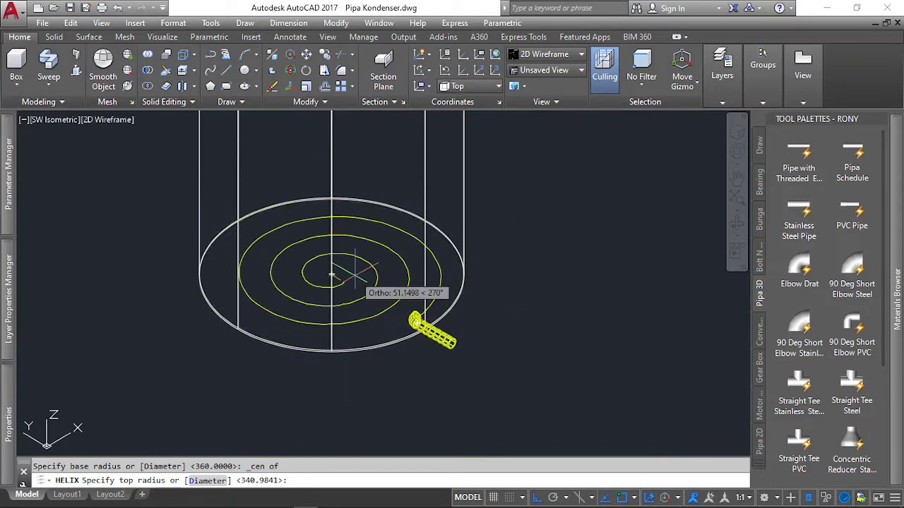
key(Return)
scroll(354, 270, down, 3)
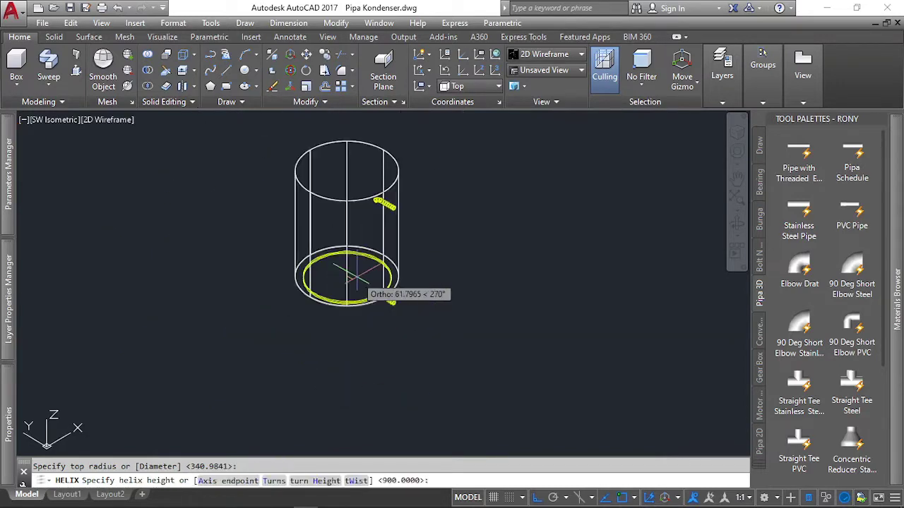
scroll(354, 177, up, 2)
scroll(355, 172, up, 3)
scroll(354, 172, down, 2)
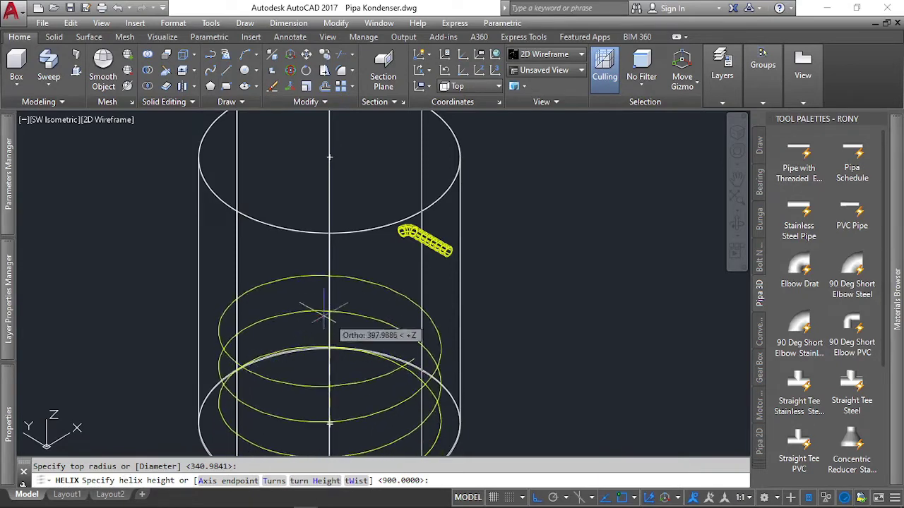
click(316, 483)
text(60)
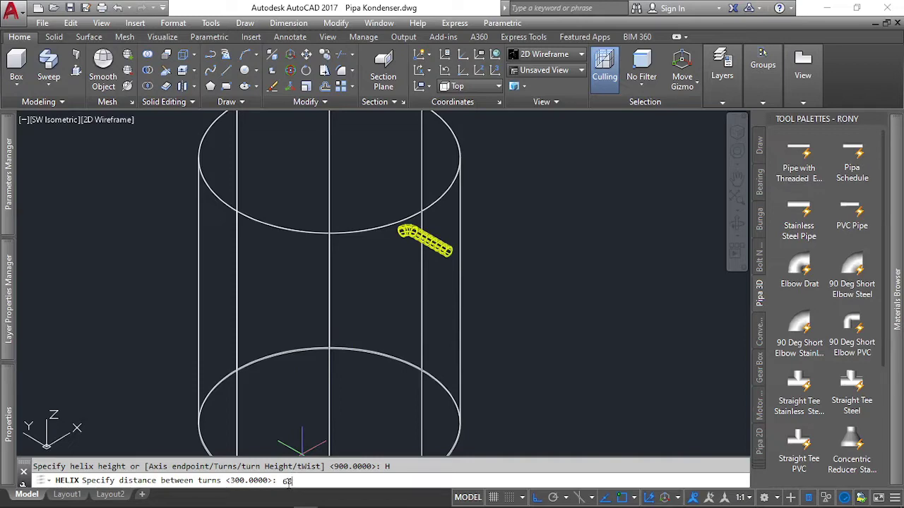
key(Return)
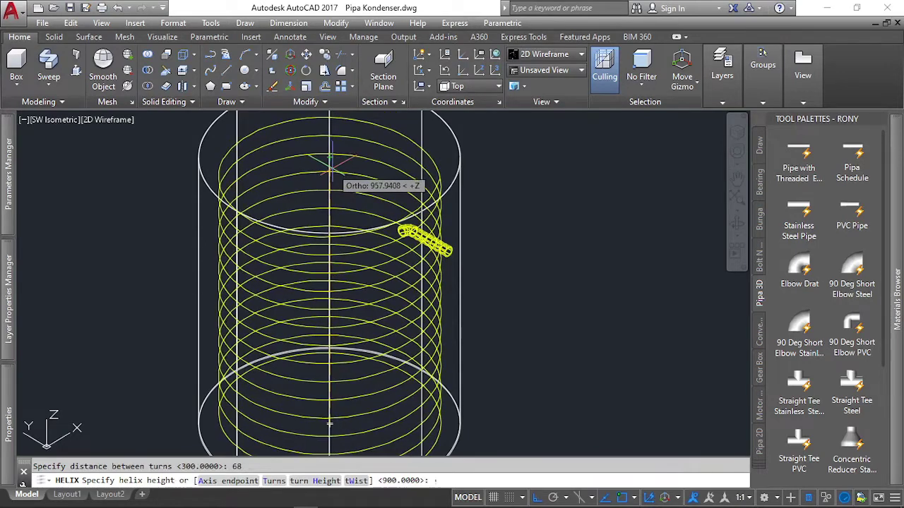
text(900)
key(Return)
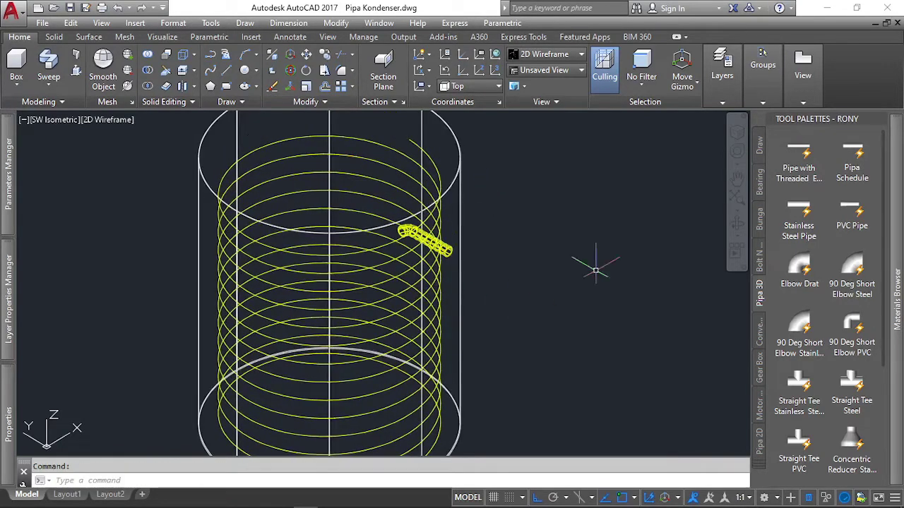
Orbit to inspect the coil, then return to the SW Isometric view
mouse_move(329, 260)
shift+middle_down()
mouse_move(359, 235)
mouse_move(369, 202)
mouse_move(346, 260)
mouse_move(379, 208)
shift+middle_up()
scroll(231, 212, down, 3)
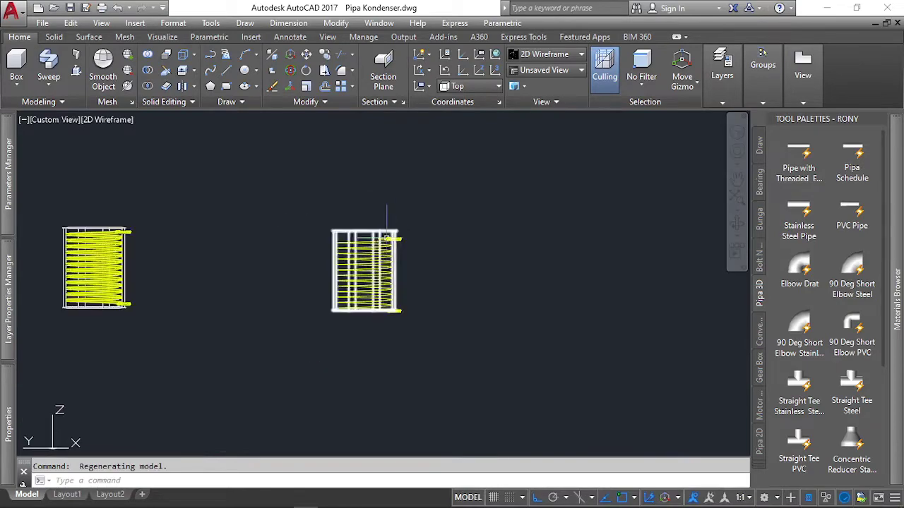
scroll(232, 212, up, 3)
shift+middle_drag(233, 233, 231, 211)
click(53, 119)
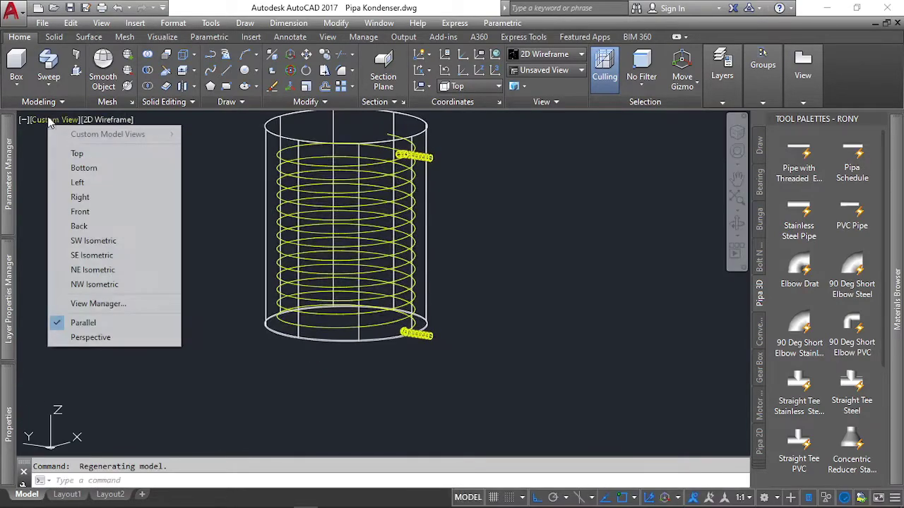
click(94, 240)
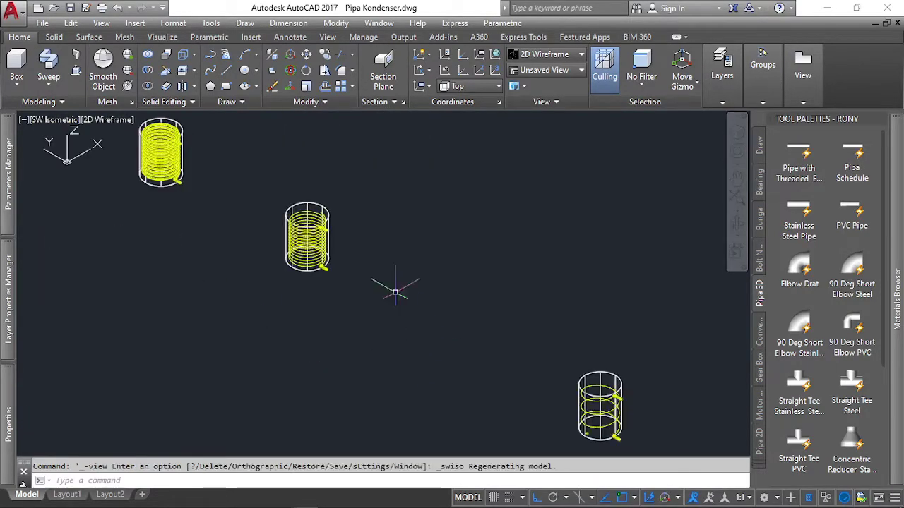
scroll(323, 303, up, 8)
scroll(313, 264, down, 3)
scroll(310, 269, down, 3)
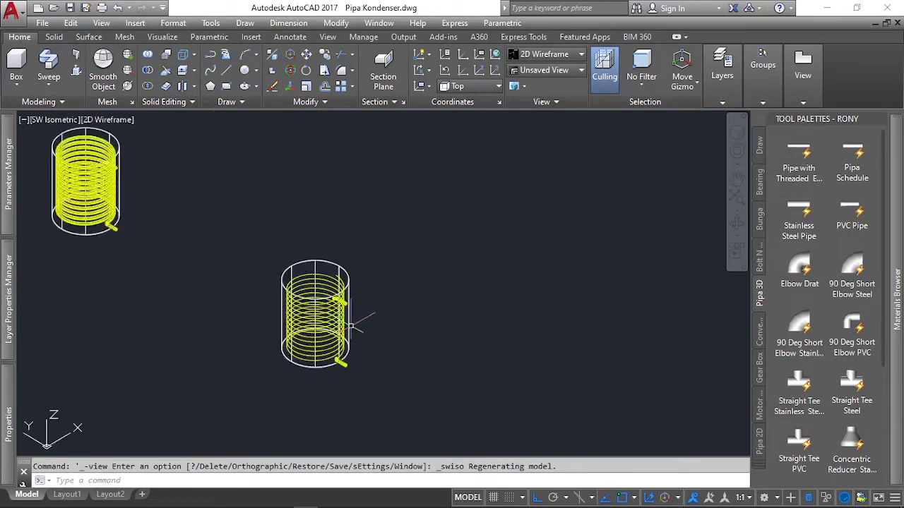
scroll(317, 275, up, 4)
scroll(325, 279, down, 2)
scroll(325, 296, up, 5)
scroll(310, 219, down, 3)
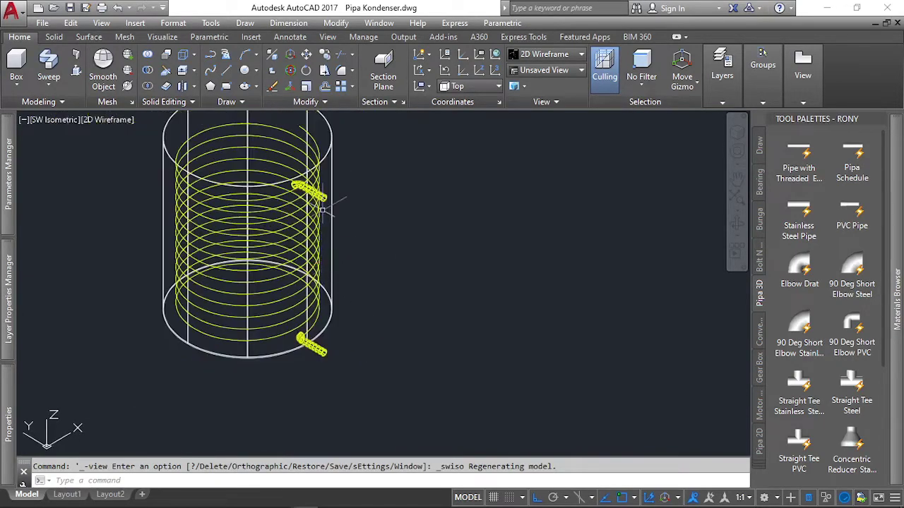
scroll(302, 127, up, 2)
Set the helix's Turns to 12 in Quick Properties
click(299, 126)
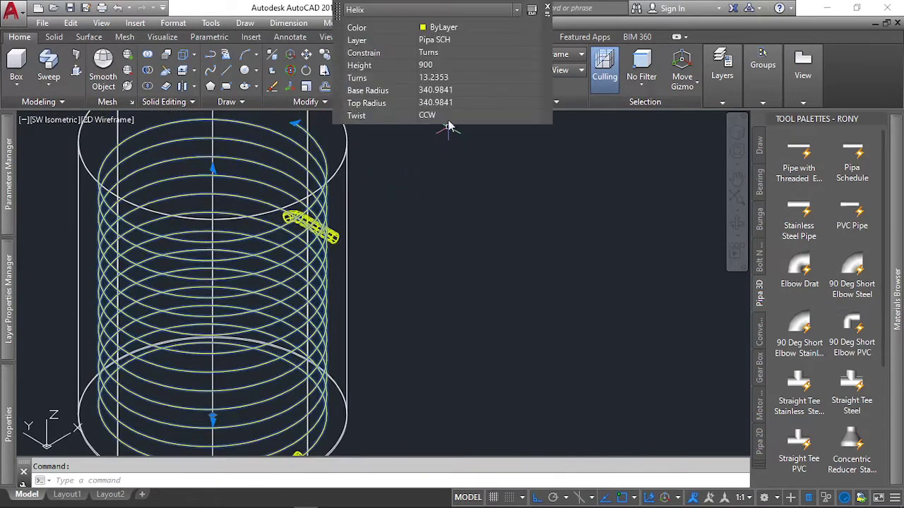
click(452, 79)
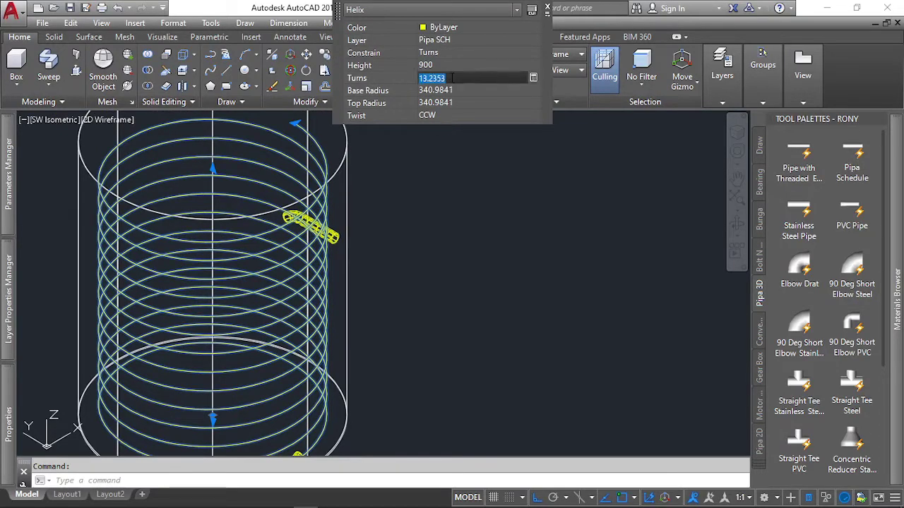
text(12)
key(Tab)
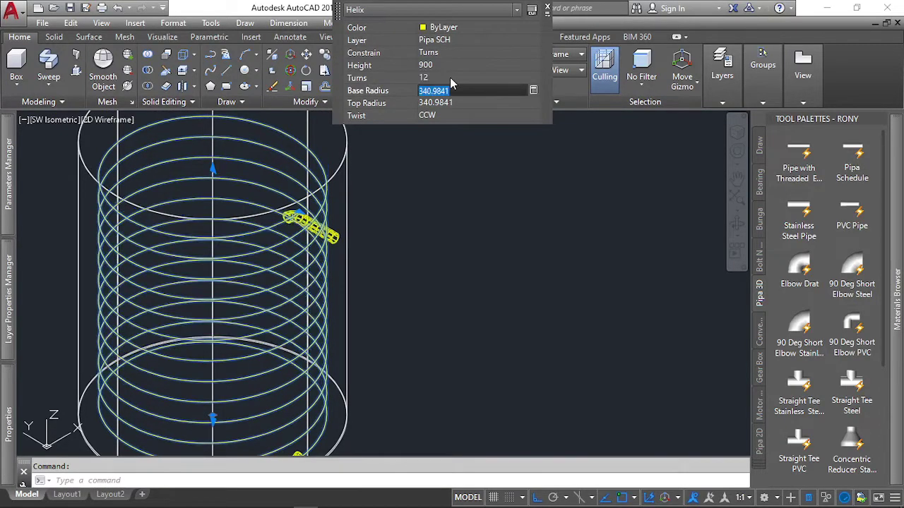
scroll(311, 198, up, 4)
scroll(286, 259, up, 3)
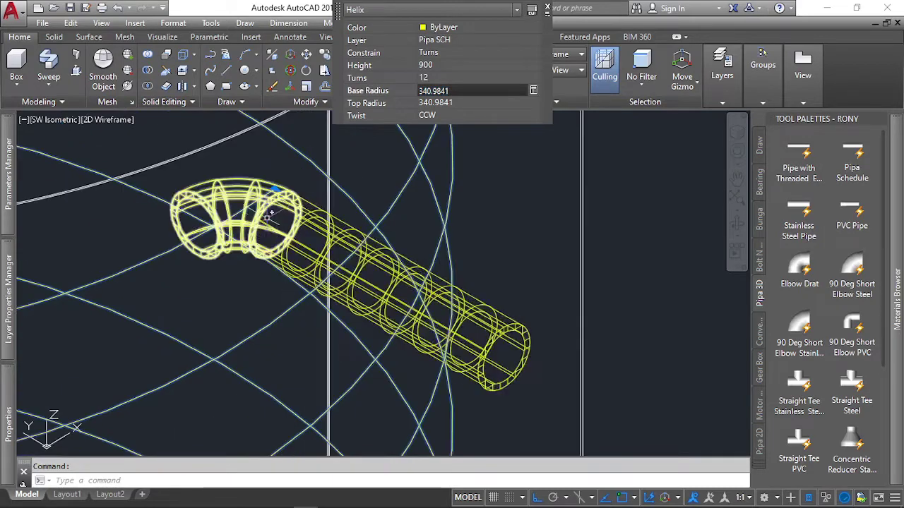
Check the coil in Top view, then return to SW Isometric
click(62, 120)
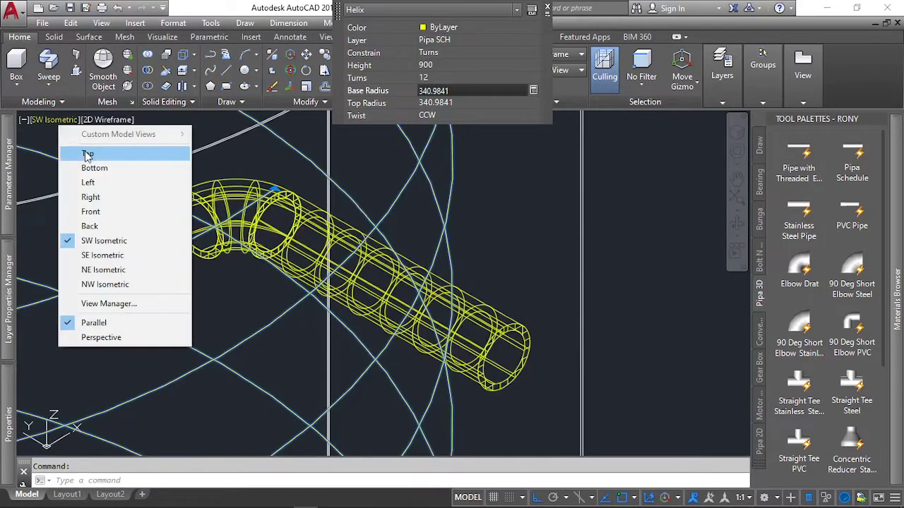
click(88, 155)
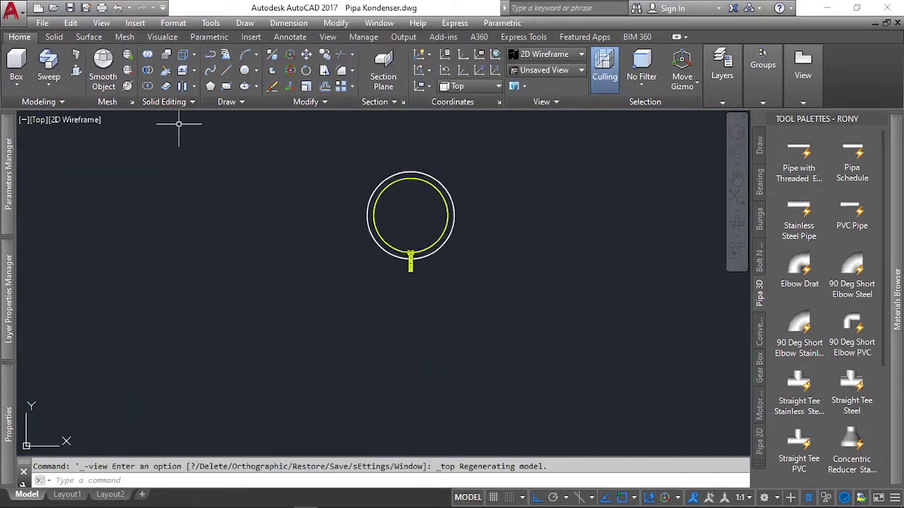
click(38, 122)
click(99, 240)
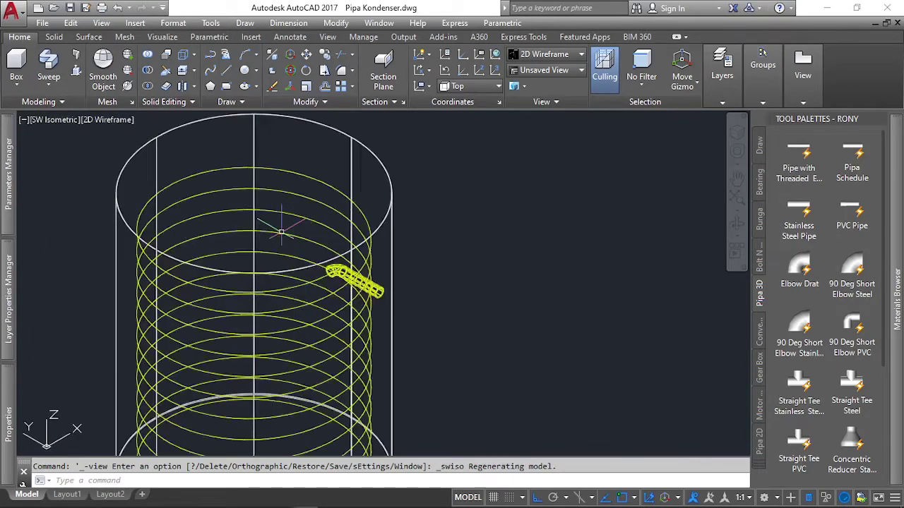
Draw a line with L from the elbow end extending past the pipe's open end
scroll(304, 233, up, 4)
text(l)
key(Return)
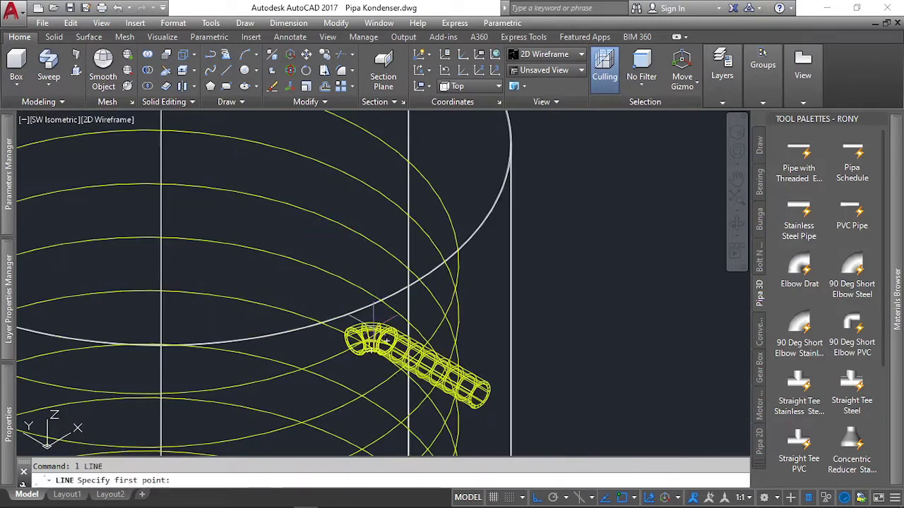
scroll(357, 339, up, 2)
scroll(417, 314, up, 2)
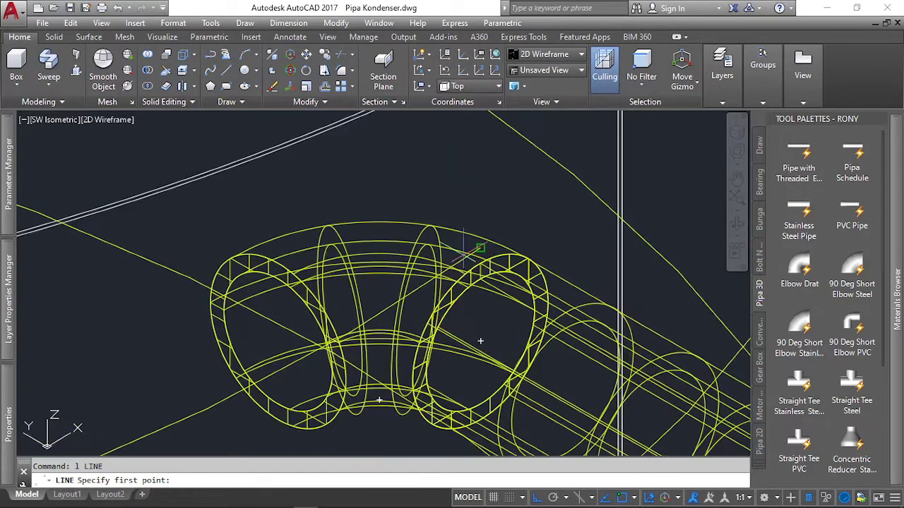
click(480, 265)
scroll(466, 262, down, 5)
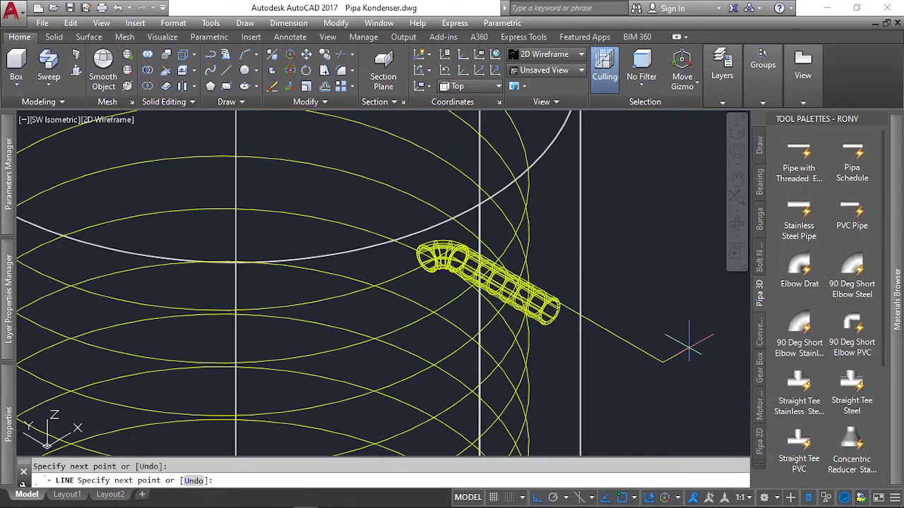
key(Escape)
scroll(504, 271, up, 2)
scroll(503, 275, up, 3)
scroll(503, 276, down, 4)
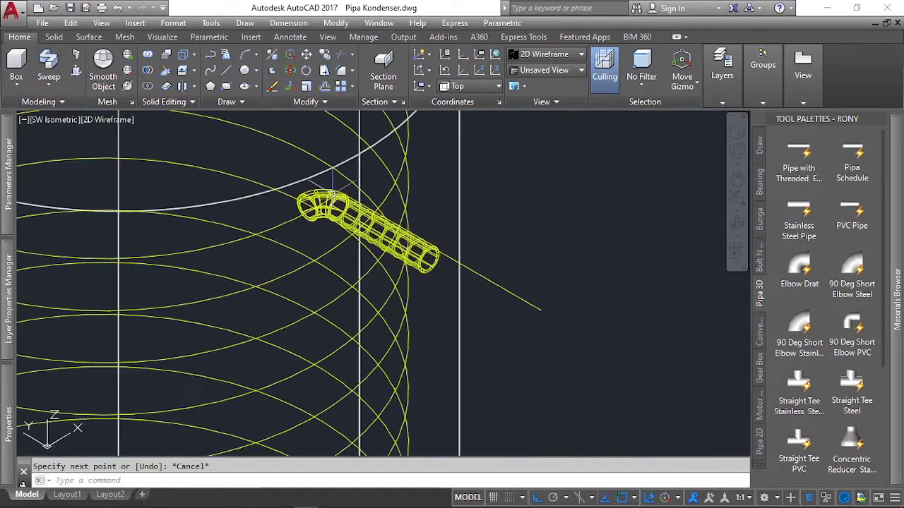
Set the new line's colour to Red in Quick Properties
click(511, 296)
click(640, 178)
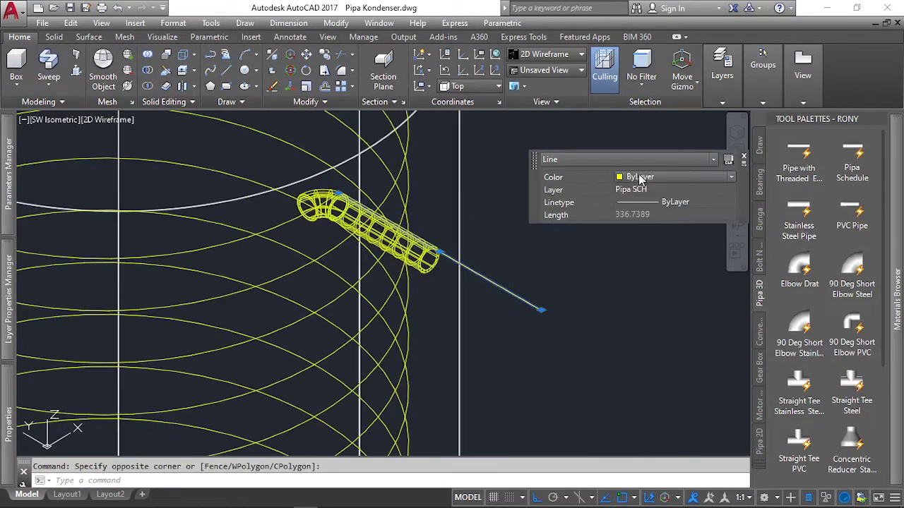
click(640, 178)
click(635, 200)
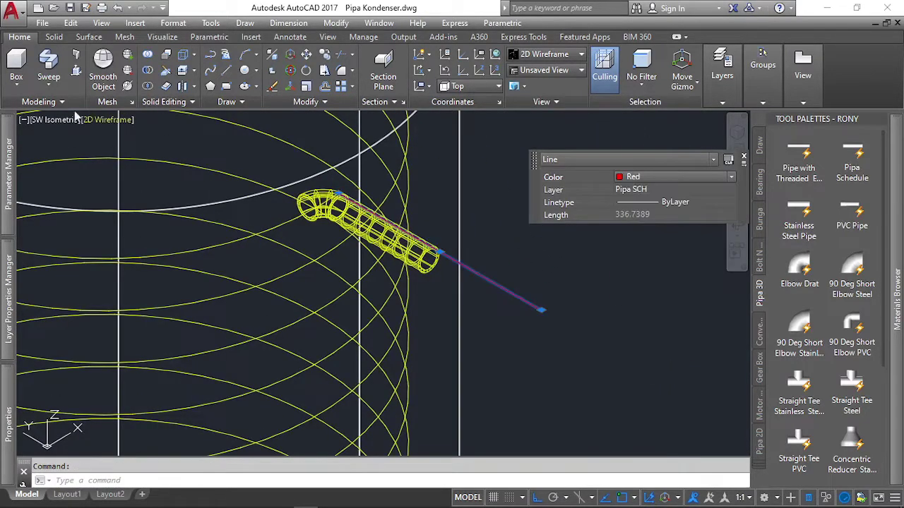
click(43, 121)
Switch to Top view and zoom in on the tank rings and elbow
click(74, 154)
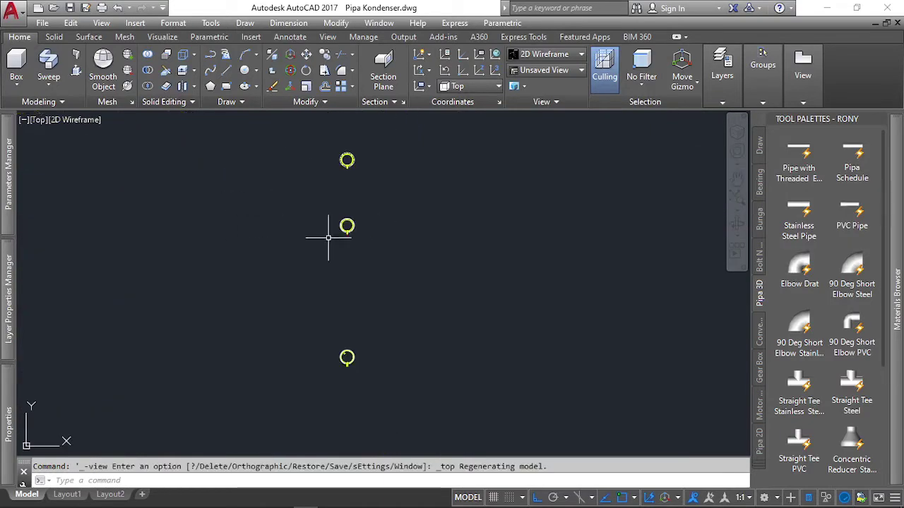
scroll(334, 183, up, 5)
scroll(333, 189, up, 5)
scroll(331, 195, up, 5)
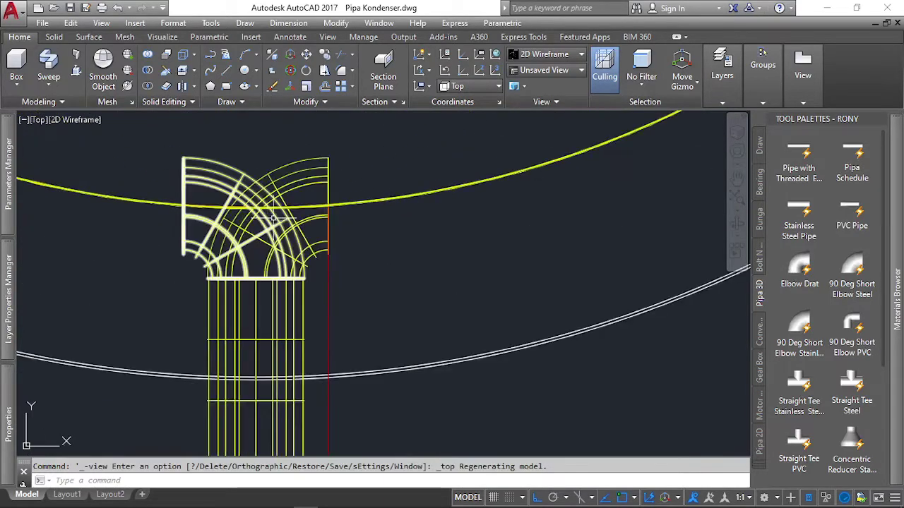
scroll(331, 199, up, 5)
scroll(332, 219, down, 5)
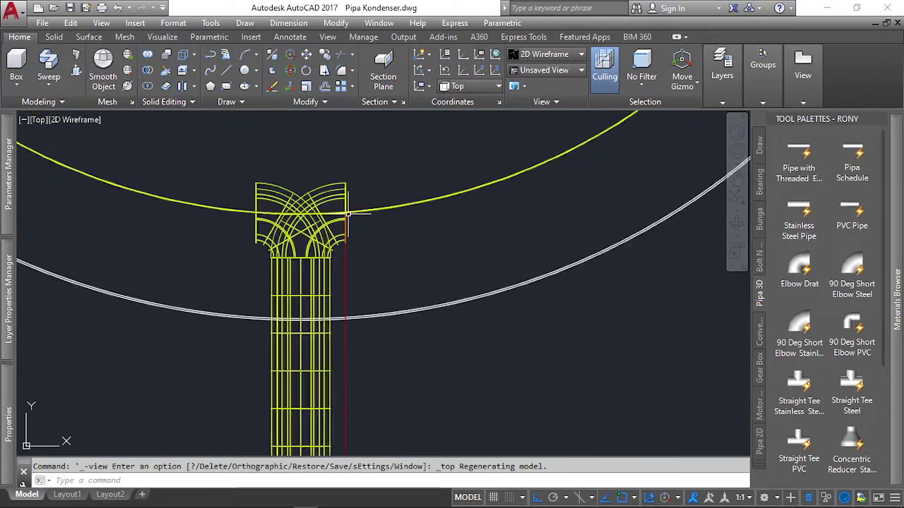
scroll(360, 212, up, 1)
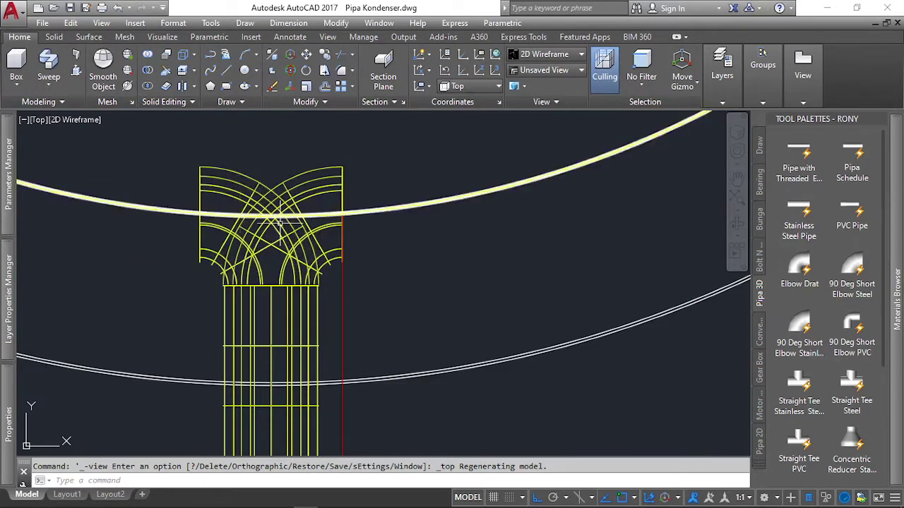
scroll(339, 212, up, 5)
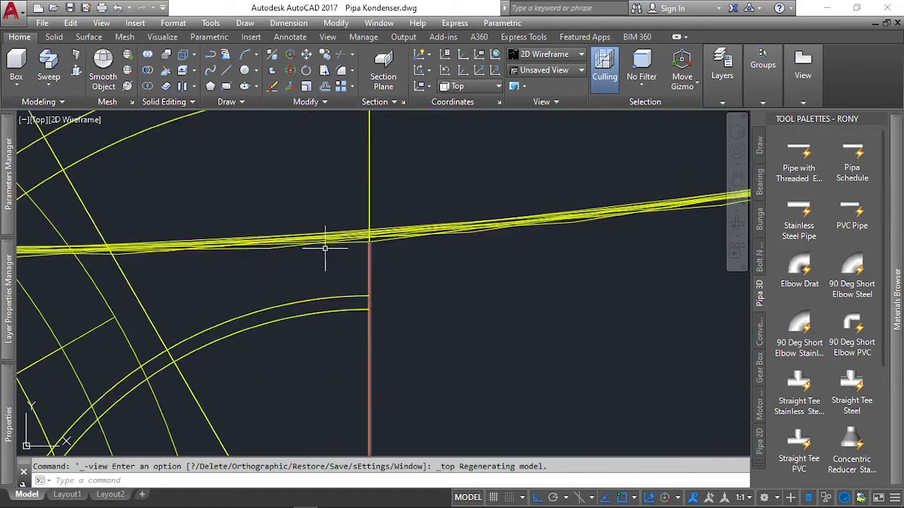
scroll(325, 248, down, 3)
scroll(410, 258, down, 2)
scroll(381, 310, down, 1)
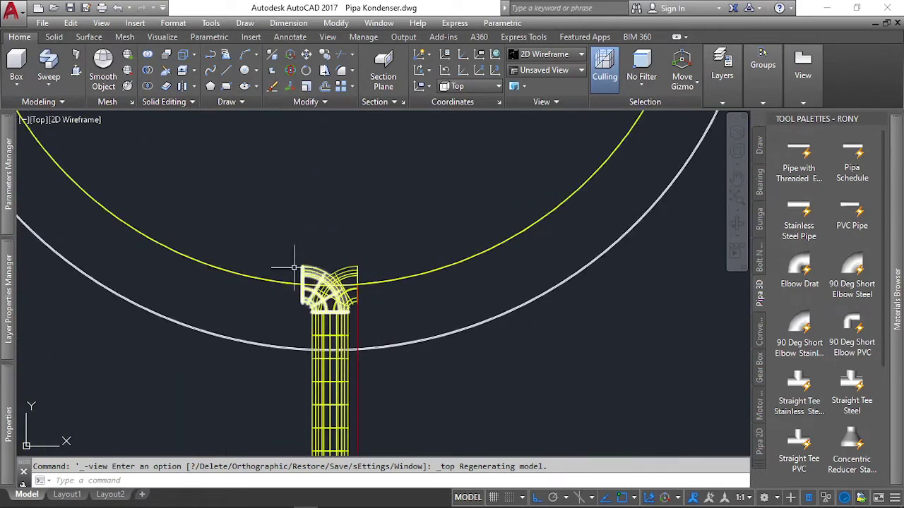
scroll(288, 245, down, 1)
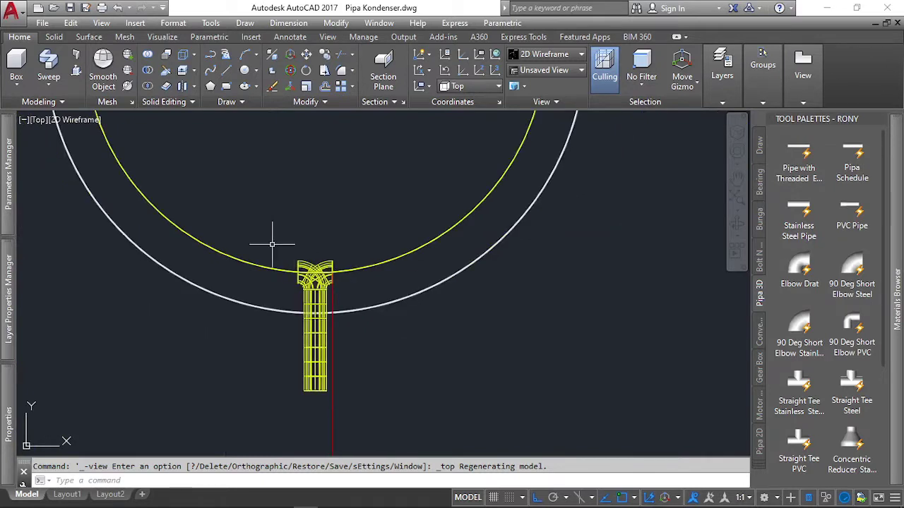
scroll(271, 243, down, 1)
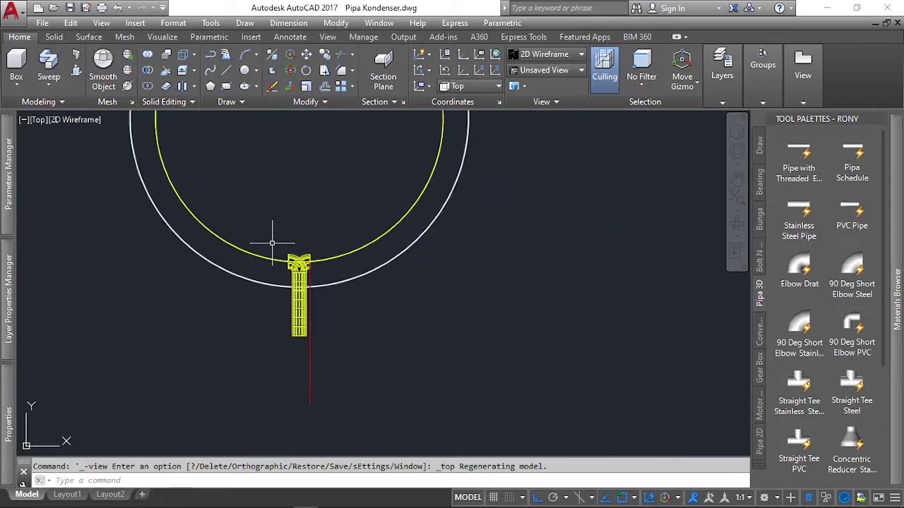
scroll(266, 233, up, 1)
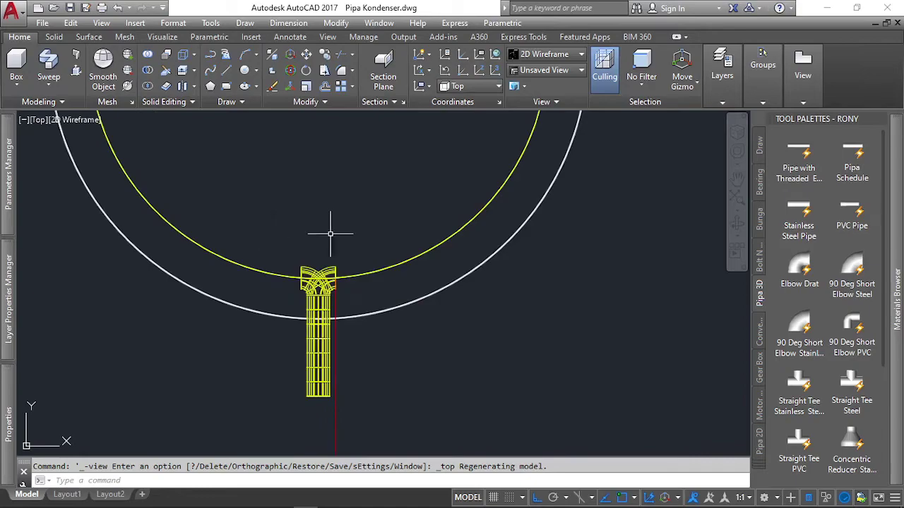
scroll(365, 278, up, 2)
scroll(353, 283, up, 1)
scroll(251, 282, up, 1)
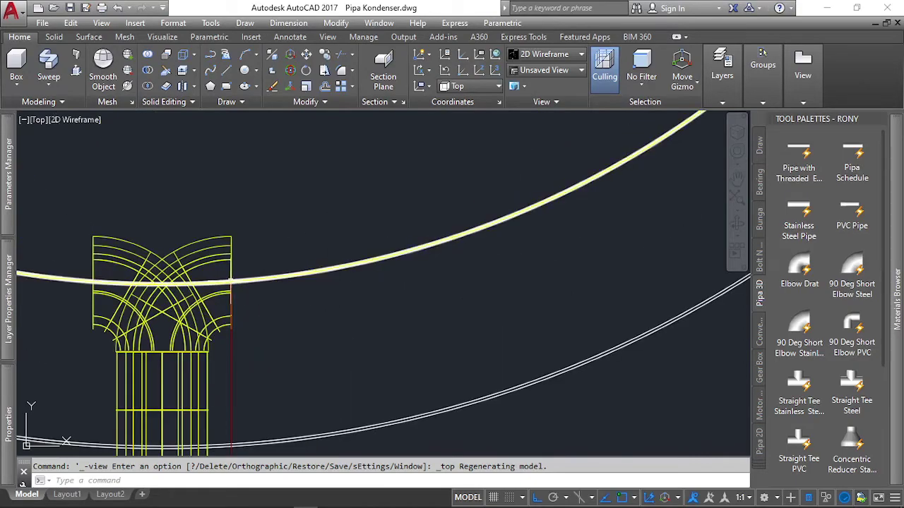
Orbit to view the elbow in 3D, return to Top view, and start LINE with L
mouse_move(258, 283)
shift+middle_down()
mouse_move(333, 299)
mouse_move(302, 291)
mouse_move(197, 184)
shift+middle_up()
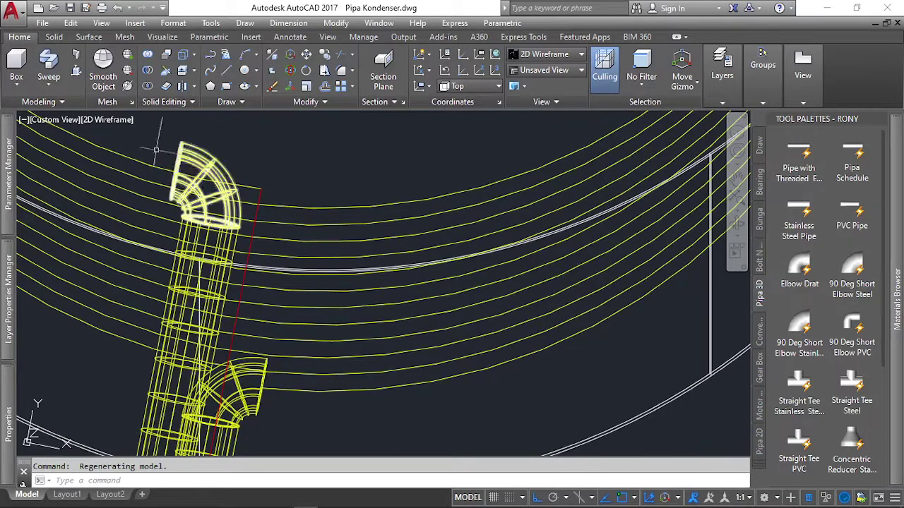
click(64, 120)
click(78, 138)
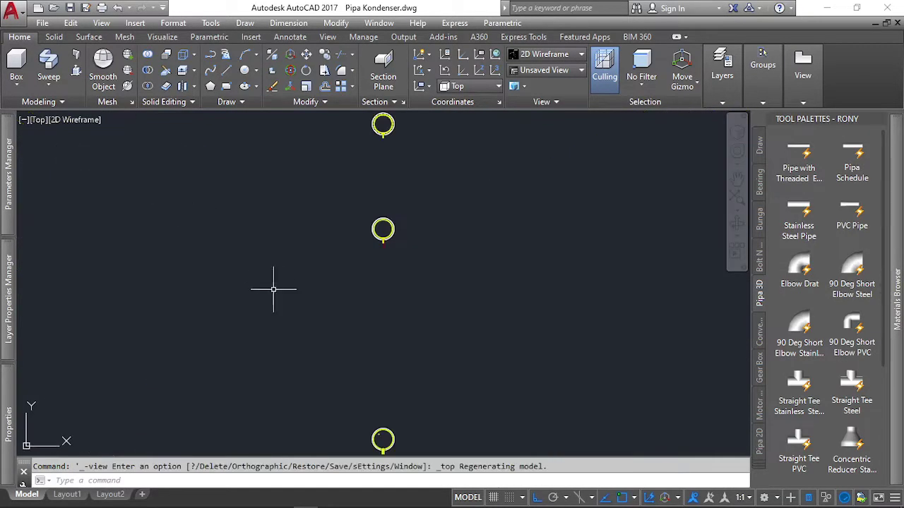
scroll(383, 229, up, 5)
scroll(382, 213, up, 2)
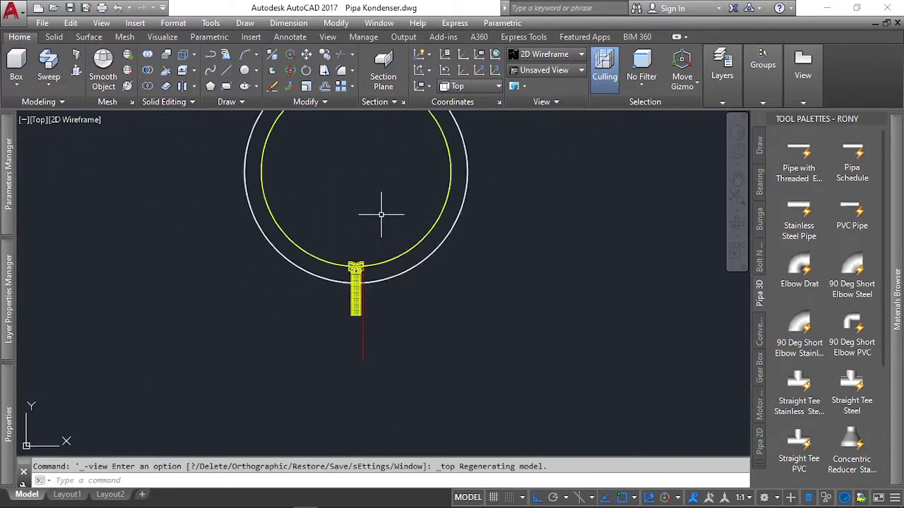
text(l)
key(Return)
scroll(361, 254, up, 6)
Draw a line from the elbow's top endpoint to the tank ring's centre using Endpoint and Center snaps
scroll(336, 226, up, 2)
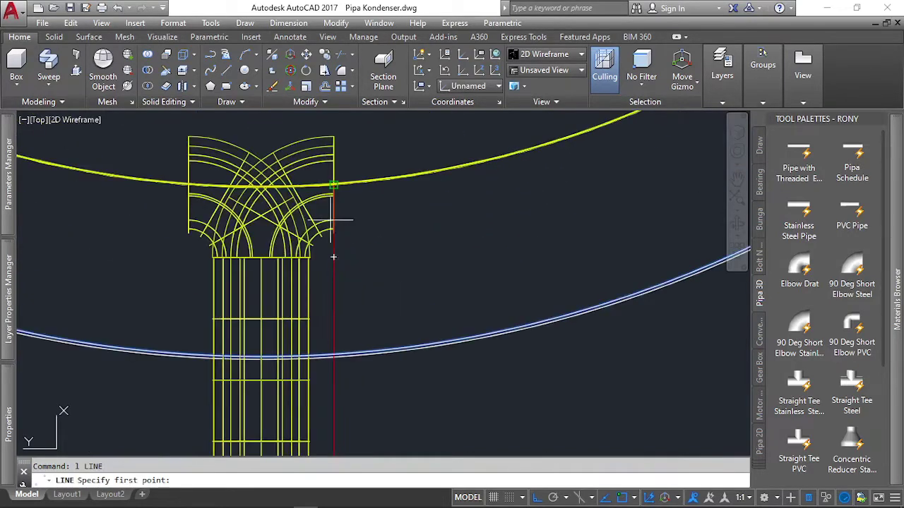
shift+right_click(430, 242)
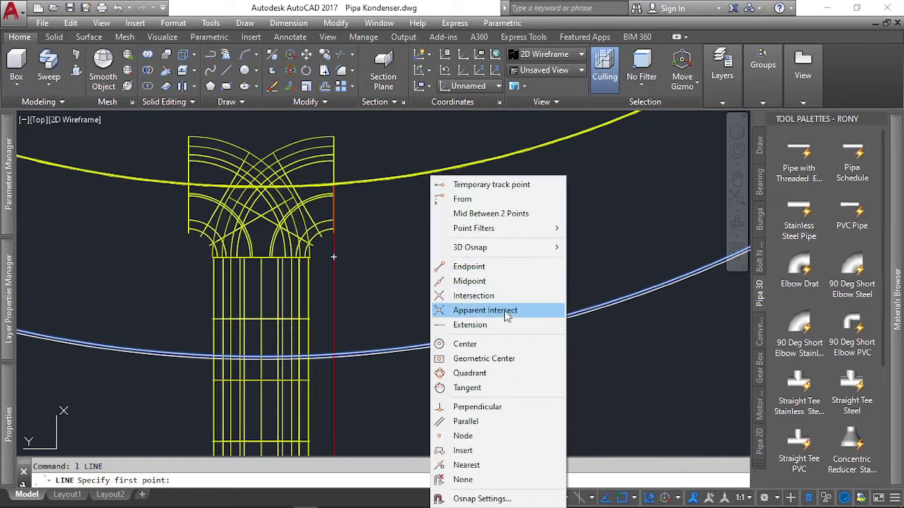
click(502, 267)
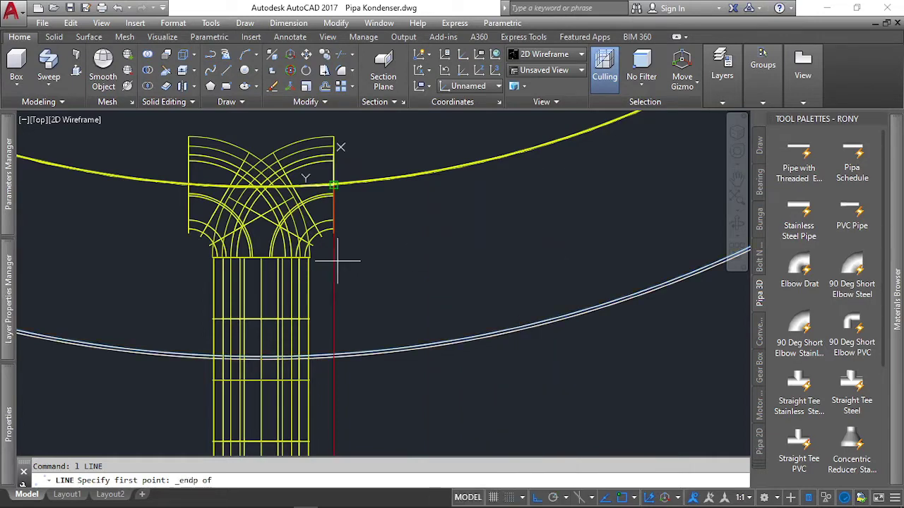
click(333, 252)
scroll(353, 226, down, 5)
shift+right_click(353, 226)
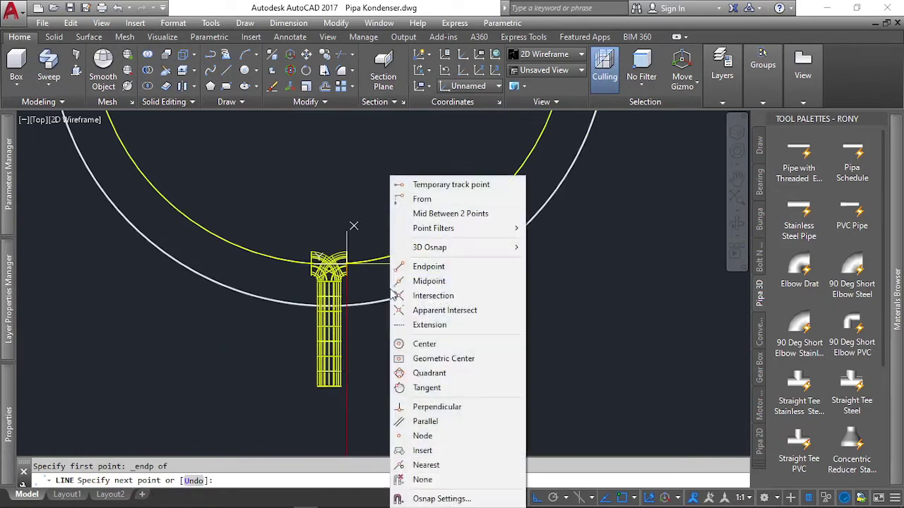
click(423, 344)
scroll(460, 234, down, 2)
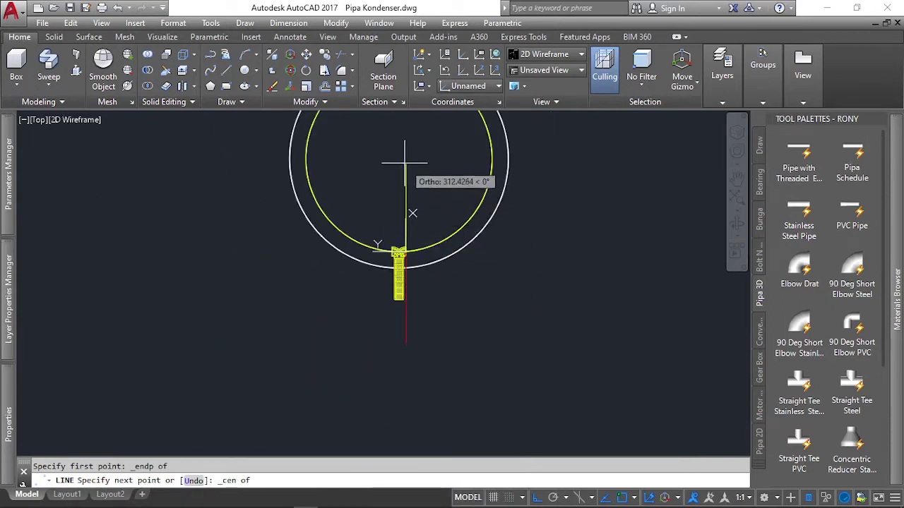
click(472, 192)
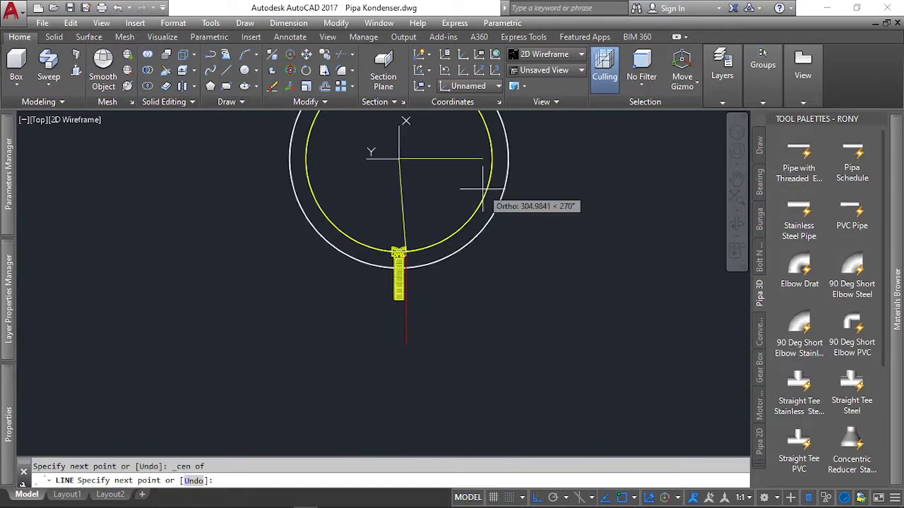
Add one more line point below the elbow, end the command, and pan the rings into view
scroll(397, 249, up, 3)
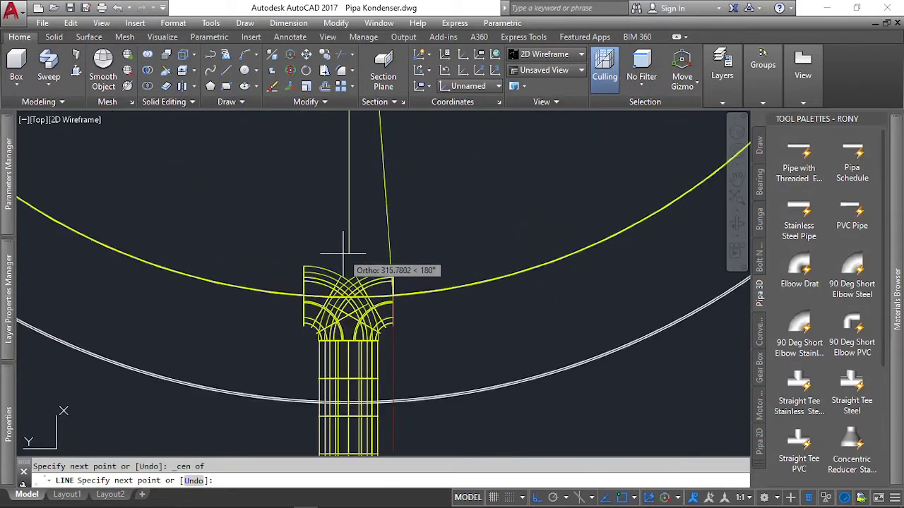
scroll(371, 294, up, 5)
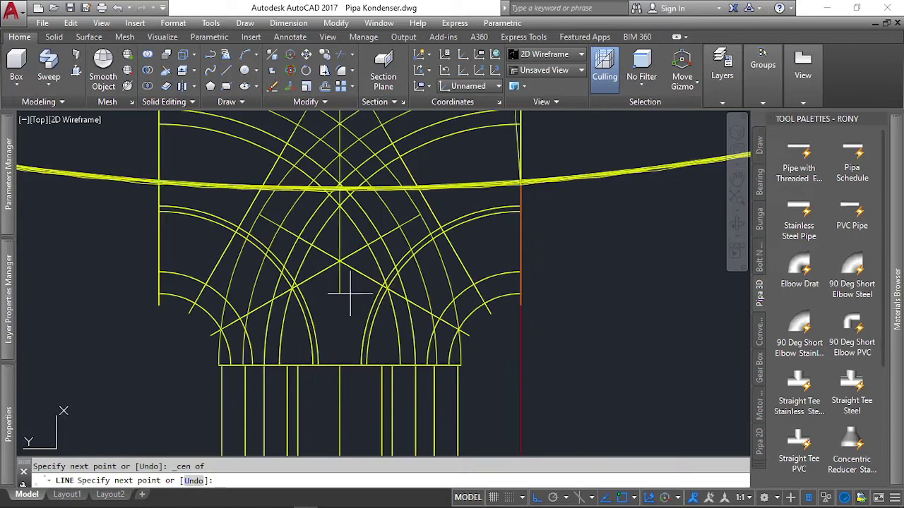
scroll(353, 292, down, 5)
click(343, 309)
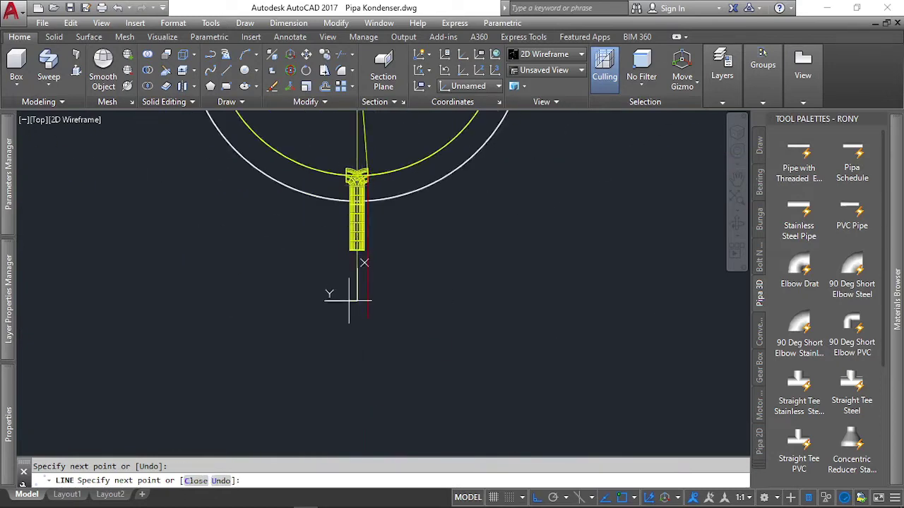
key(Escape)
middle_drag(369, 276, 403, 252)
scroll(403, 252, up, 2)
middle_drag(379, 218, 379, 243)
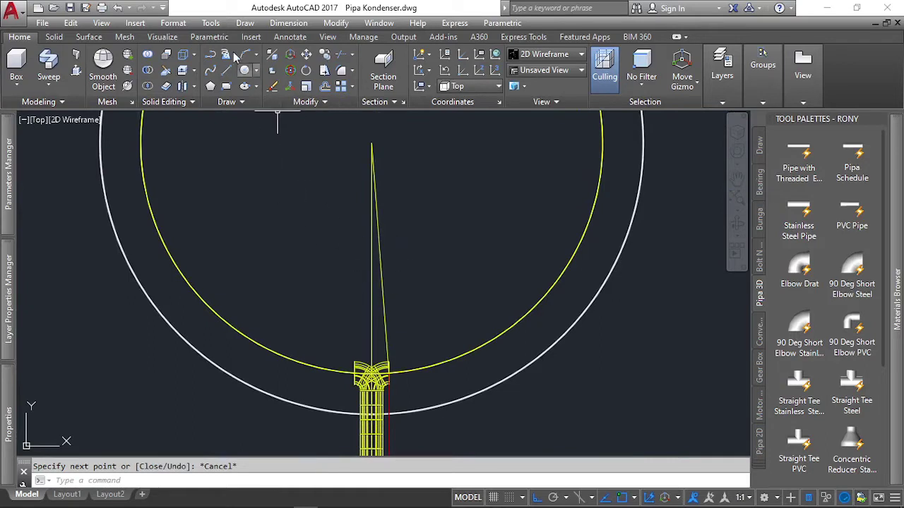
Add an angular dimension between the vertical line and the slanted line
click(290, 36)
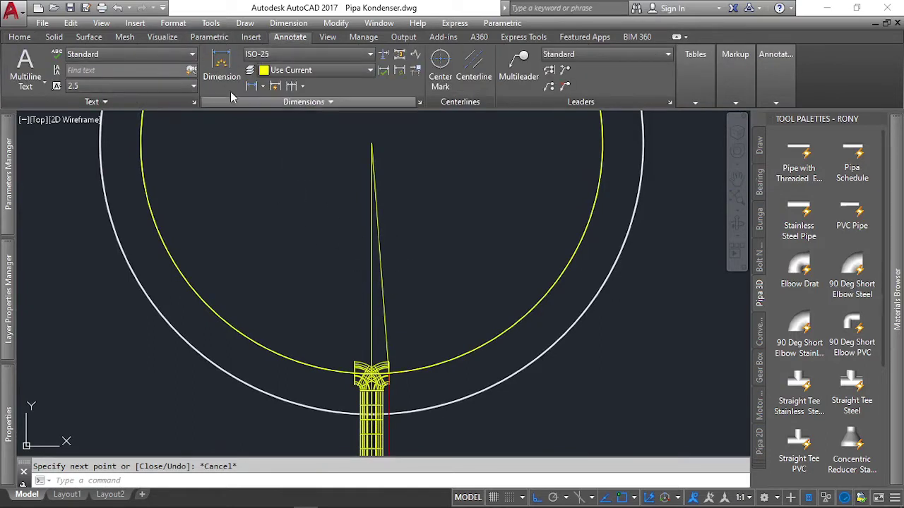
click(262, 85)
click(238, 160)
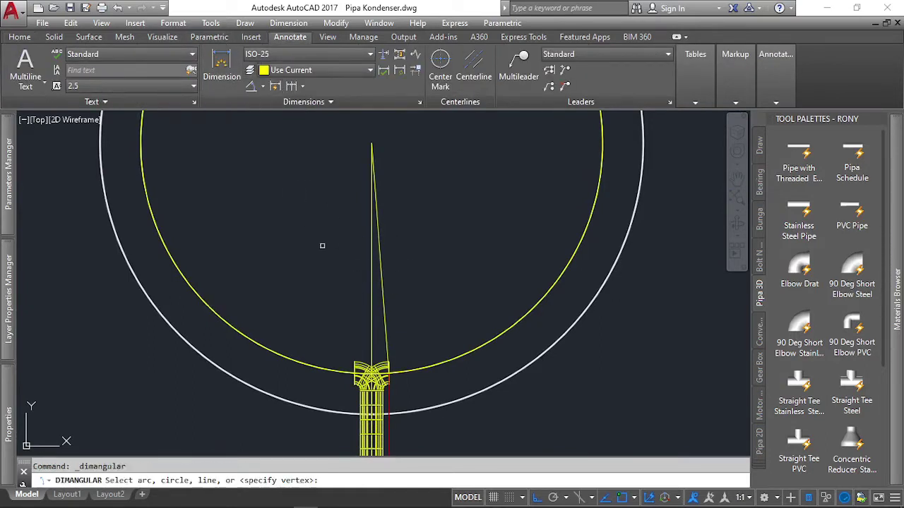
scroll(385, 247, up, 5)
click(395, 245)
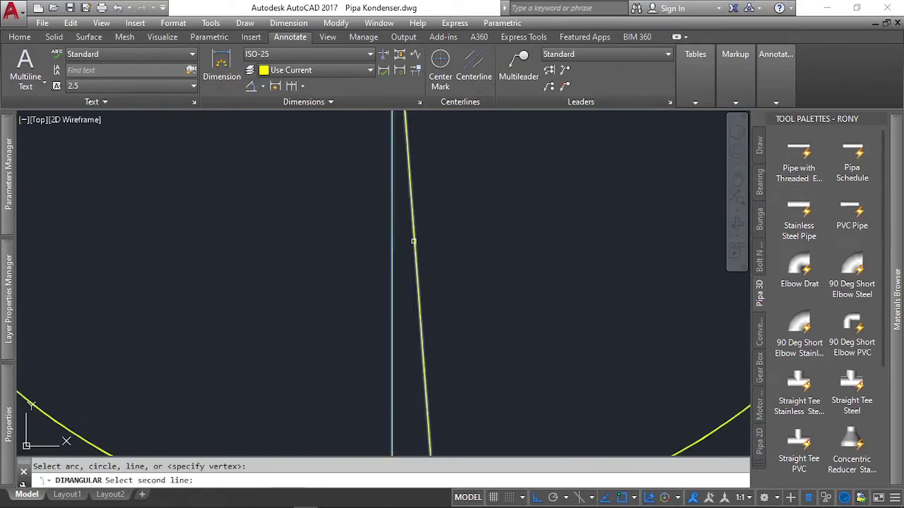
click(404, 244)
click(403, 264)
scroll(403, 263, up, 8)
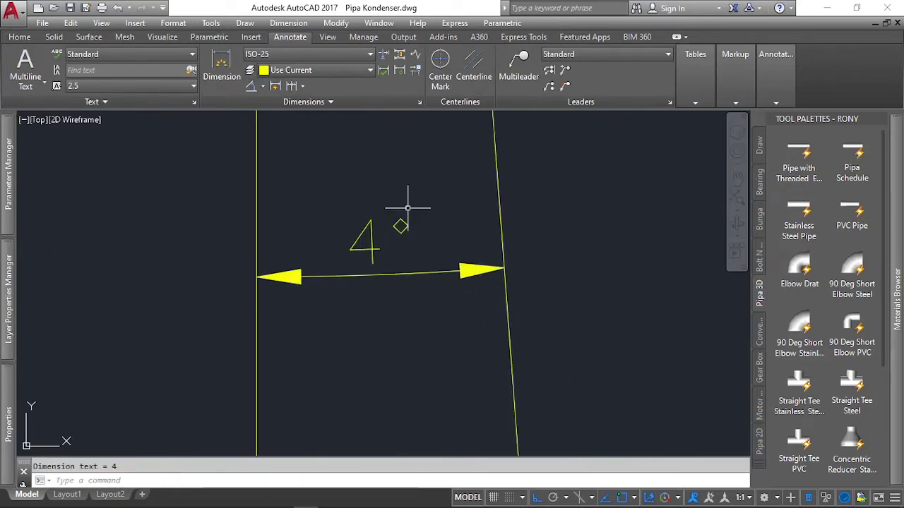
scroll(420, 232, down, 2)
Set the angular dimension's precision to 0.000000 so it reads 4,272396°
right_click(566, 207)
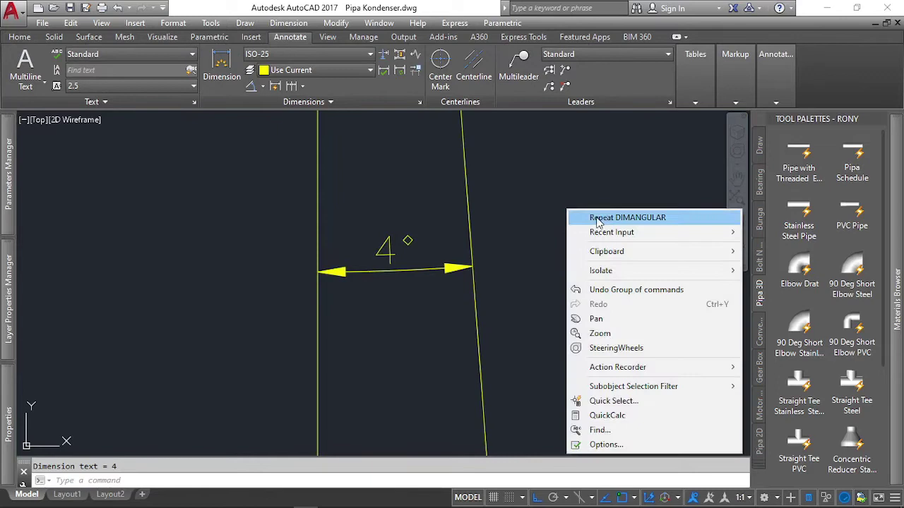
click(541, 192)
click(385, 258)
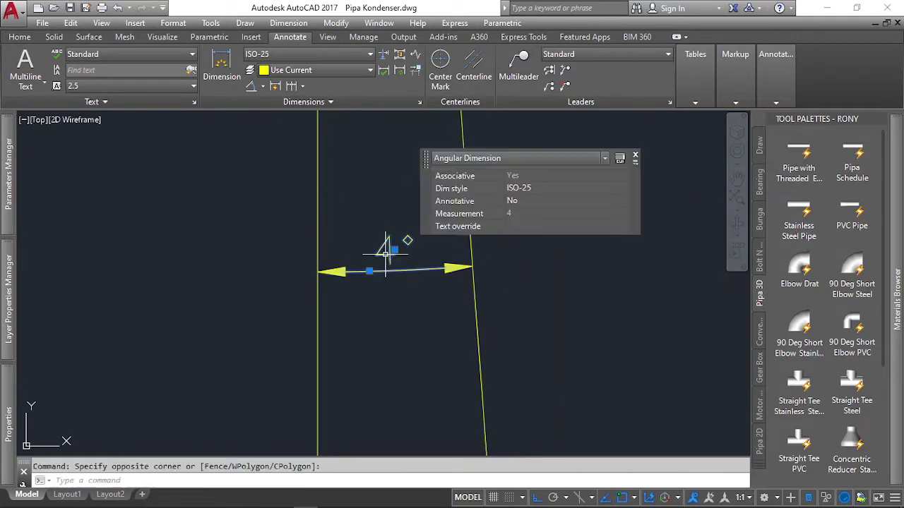
right_click(391, 244)
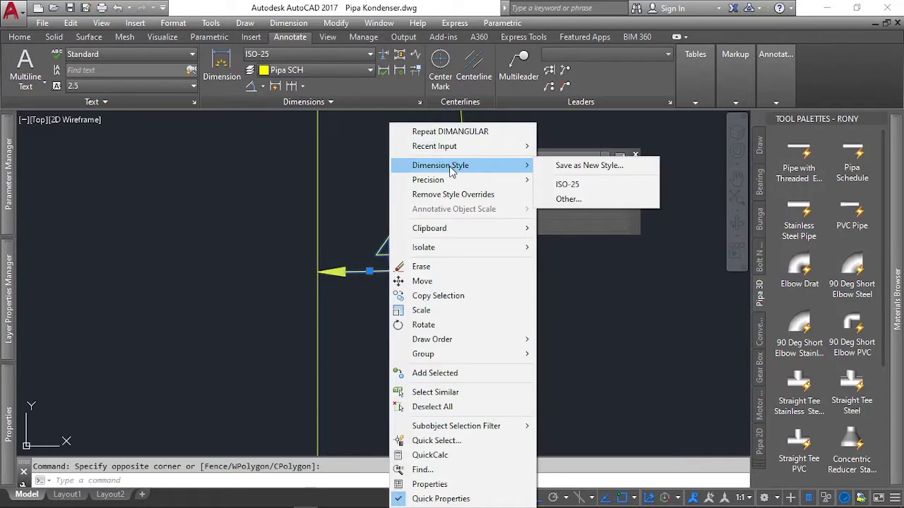
mouse_move(428, 180)
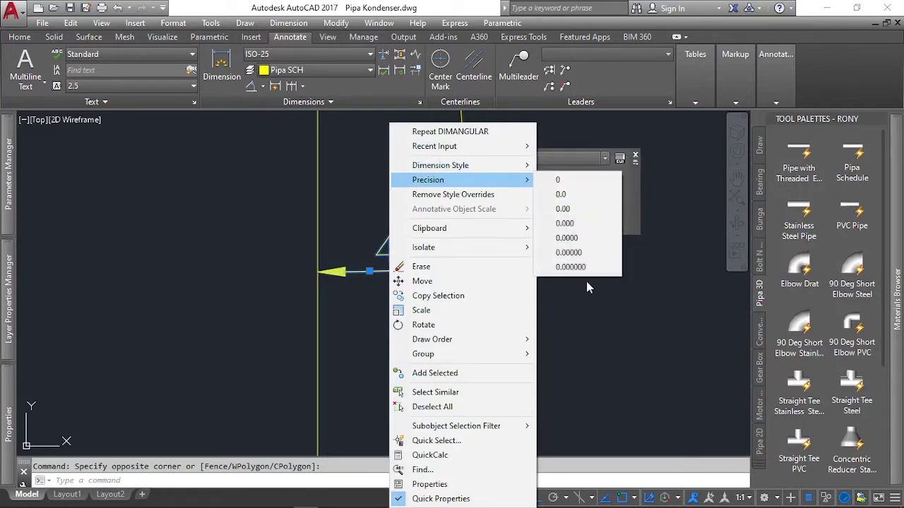
click(585, 274)
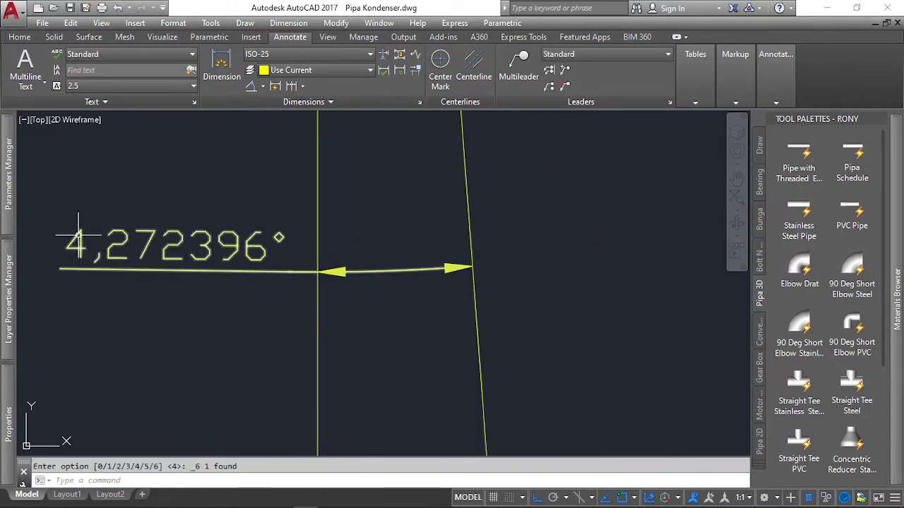
scroll(263, 164, down, 3)
scroll(262, 164, down, 3)
scroll(351, 195, down, 2)
scroll(358, 299, up, 2)
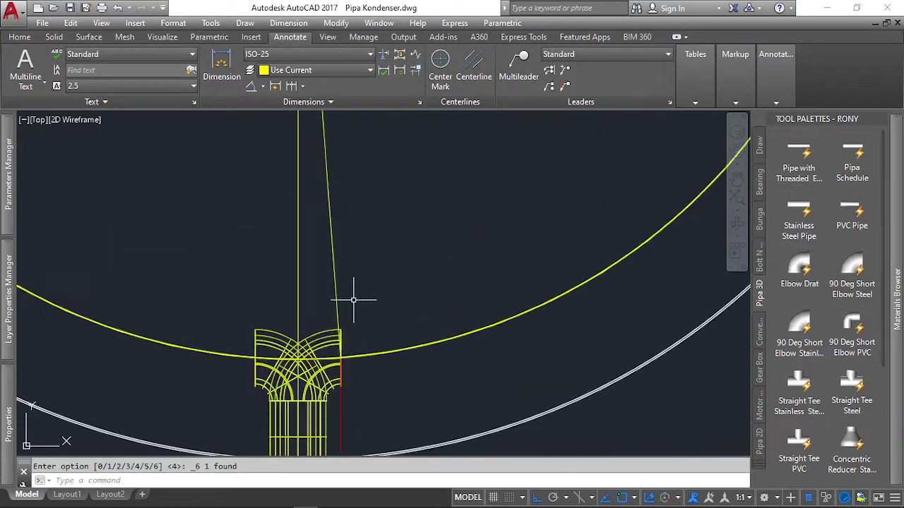
Select the helix and edit its 12-turn value in Quick Properties
click(466, 377)
click(430, 319)
scroll(430, 318, down, 3)
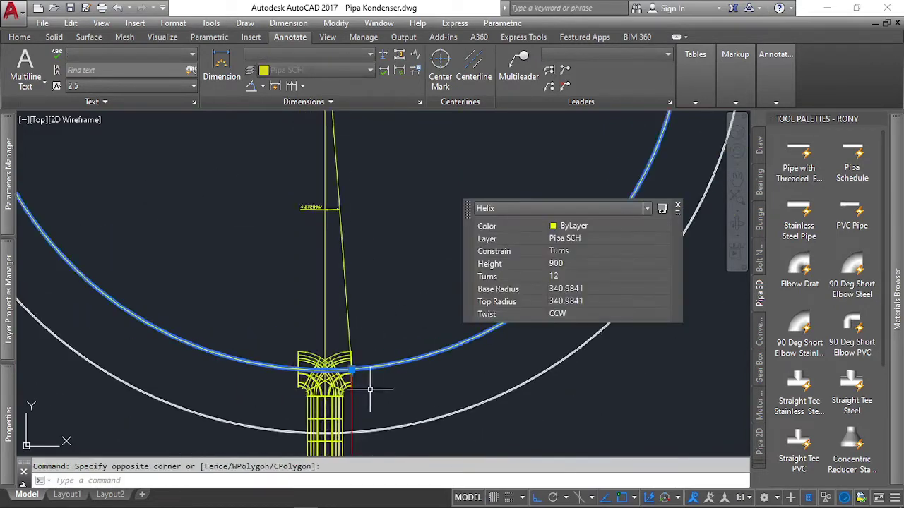
scroll(478, 342, down, 2)
scroll(381, 367, up, 5)
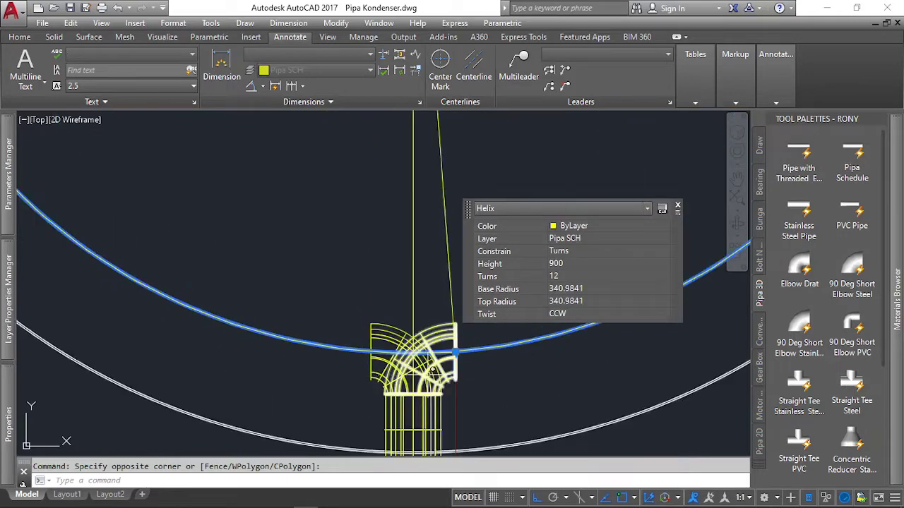
scroll(384, 337, down, 3)
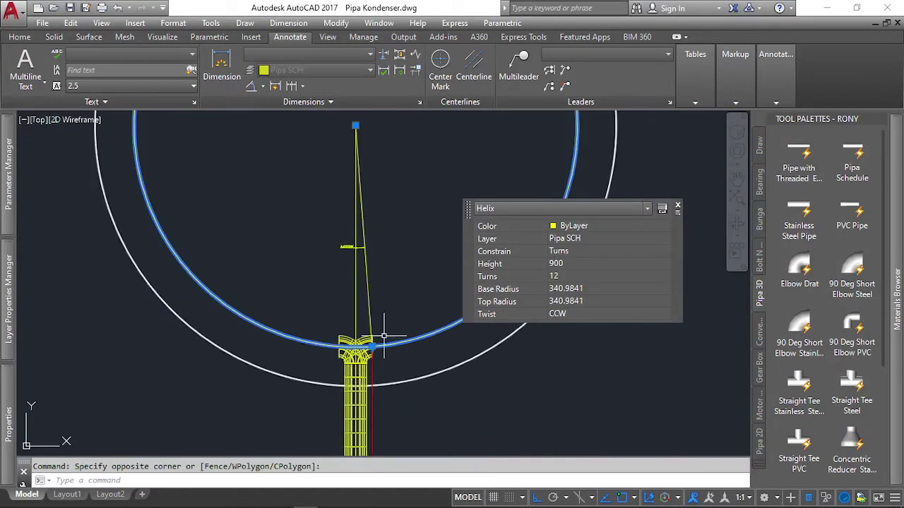
click(577, 276)
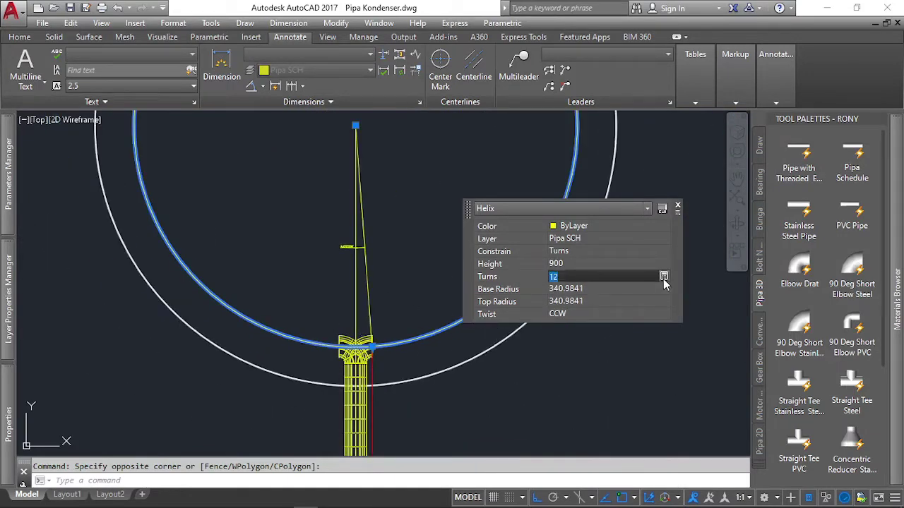
scroll(399, 248, up, 3)
scroll(298, 244, up, 4)
scroll(238, 214, up, 1)
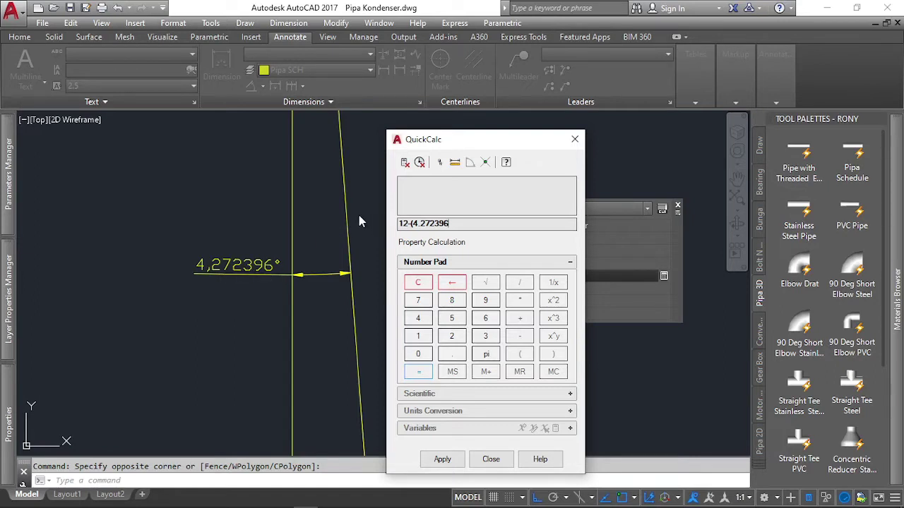
Apply 12-(4.272396/360) as the helix turns, giving 11.9881, then deselect it
text(/3)
text(60)
text())
click(442, 460)
click(560, 277)
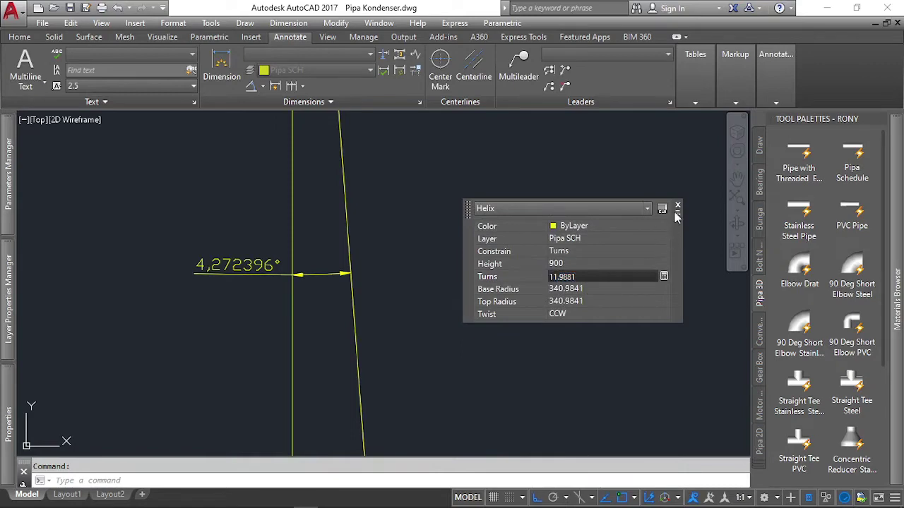
scroll(363, 186, down, 3)
scroll(353, 205, up, 3)
scroll(360, 254, up, 2)
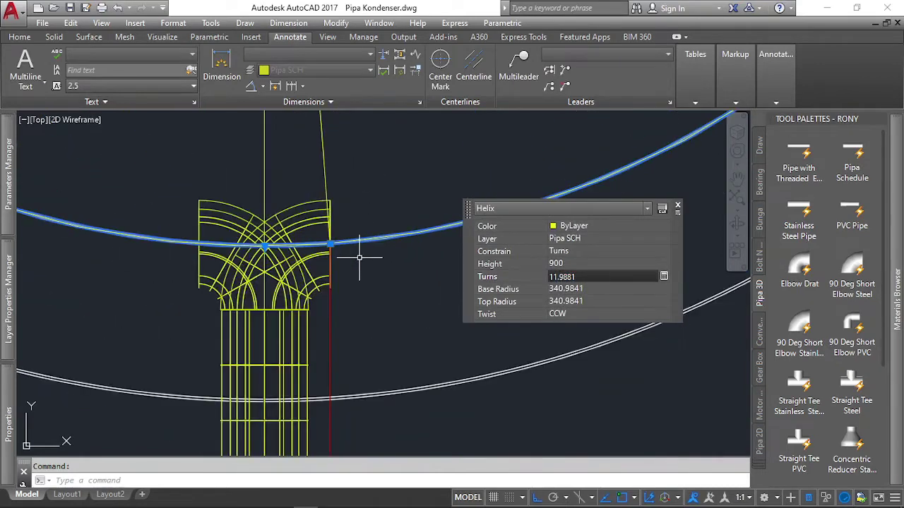
scroll(359, 259, down, 2)
scroll(353, 283, down, 2)
key(Escape)
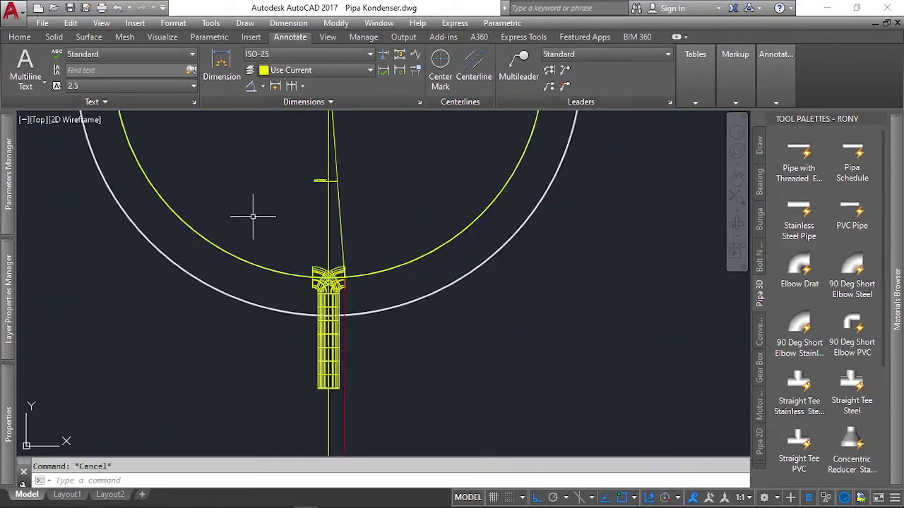
View the model from SW Isometric and zoom in and out over the elbow and coil
click(39, 120)
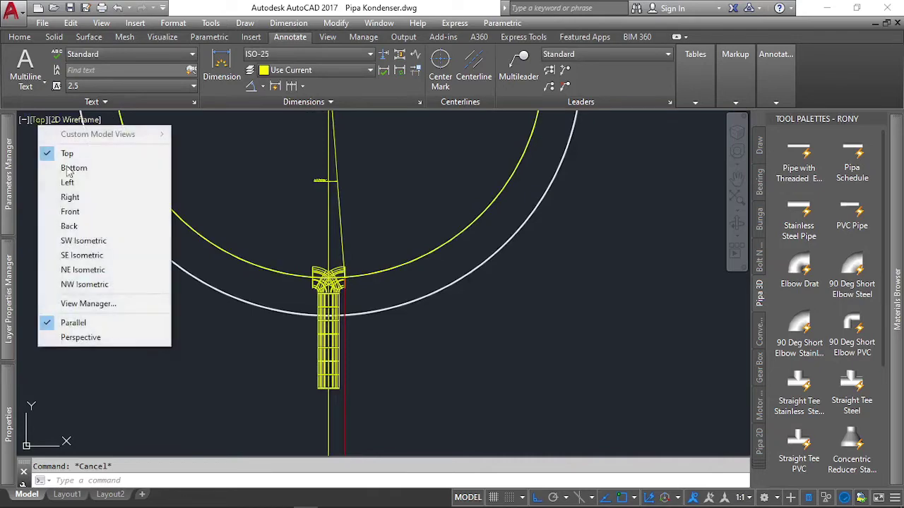
click(106, 237)
scroll(322, 209, up, 10)
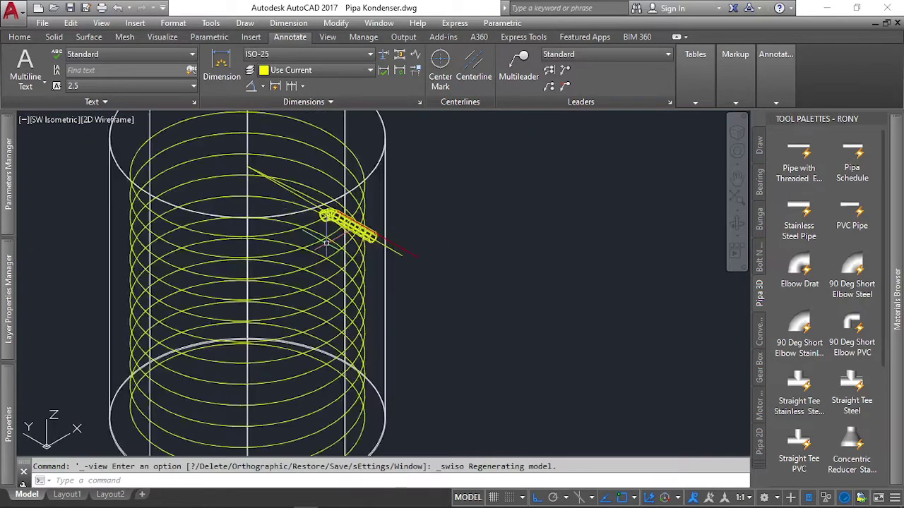
scroll(367, 184, up, 5)
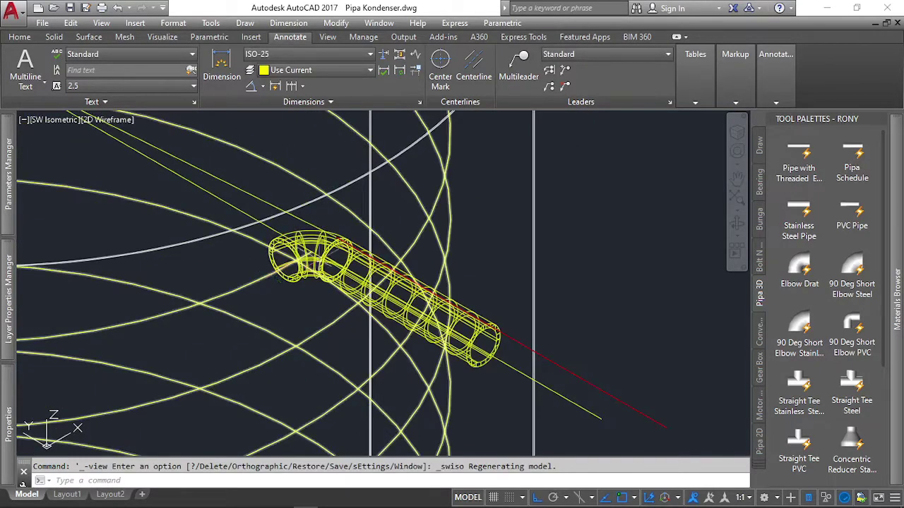
scroll(271, 261, up, 5)
scroll(276, 247, up, 5)
scroll(282, 233, up, 5)
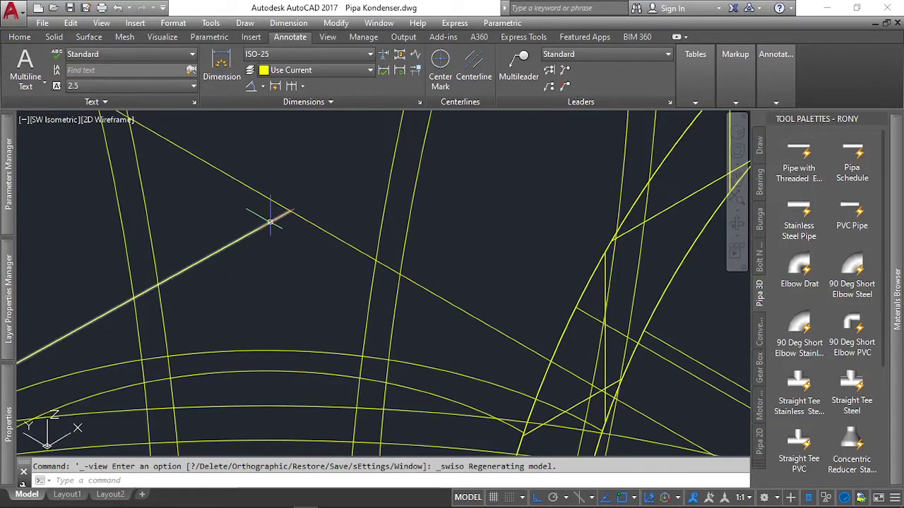
scroll(302, 218, down, 3)
scroll(283, 212, down, 2)
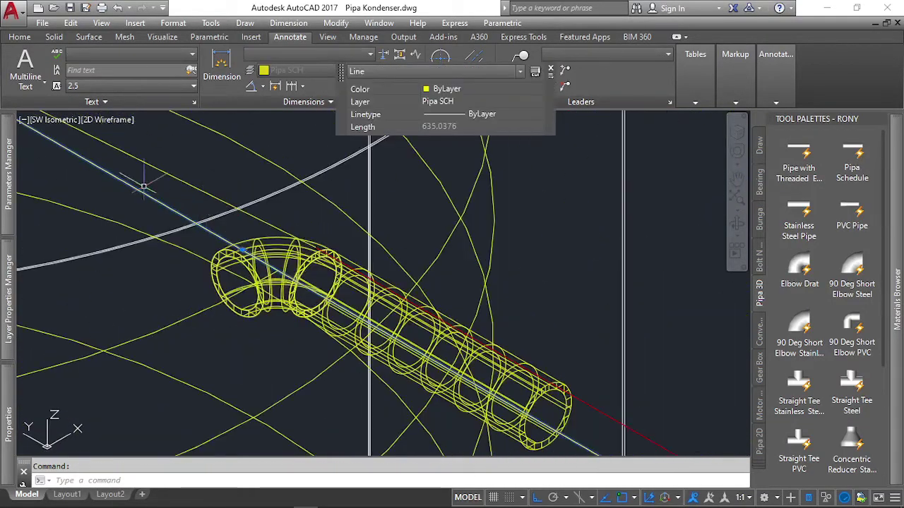
scroll(144, 186, down, 3)
scroll(181, 202, up, 2)
scroll(282, 261, up, 5)
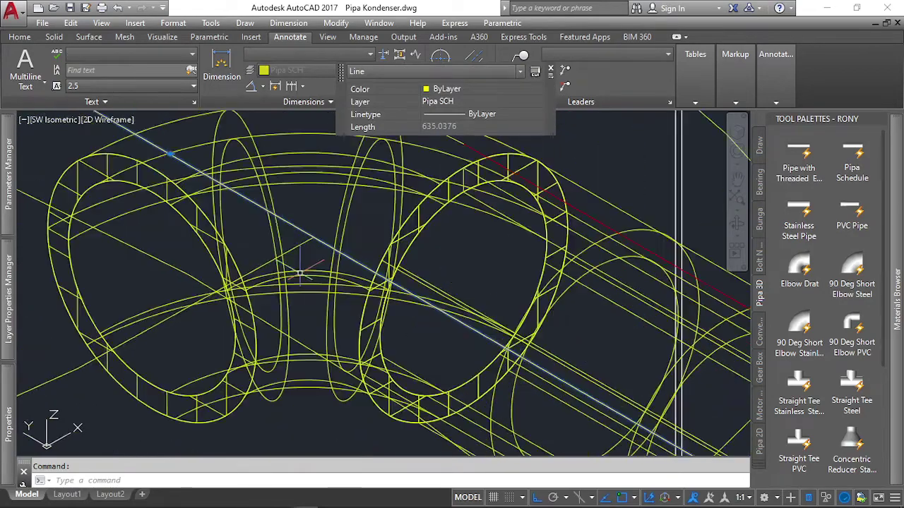
scroll(307, 247, up, 3)
scroll(313, 226, up, 2)
scroll(289, 244, down, 6)
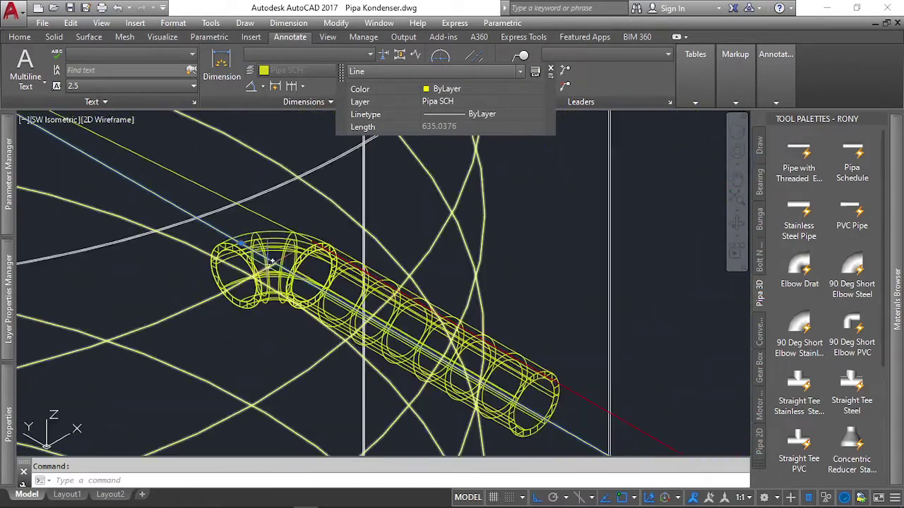
scroll(272, 261, up, 4)
scroll(274, 271, down, 4)
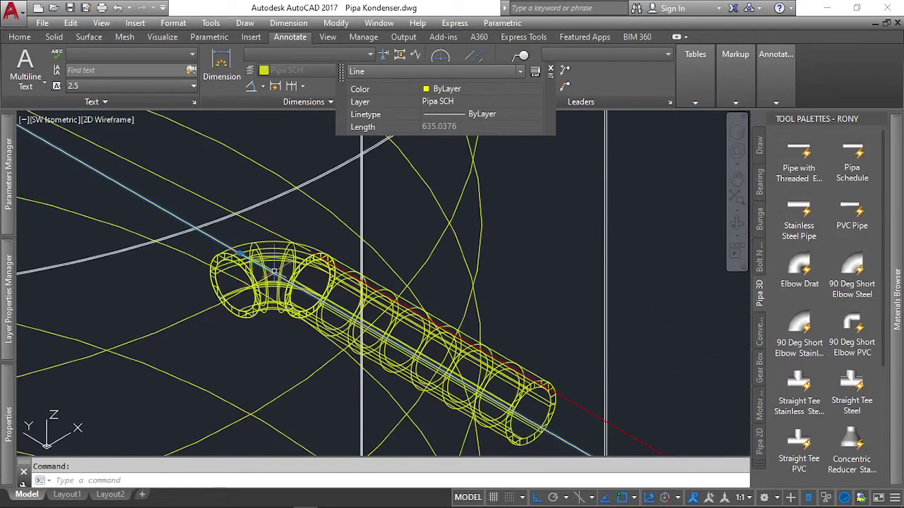
scroll(289, 263, up, 4)
scroll(287, 257, down, 3)
scroll(286, 254, down, 3)
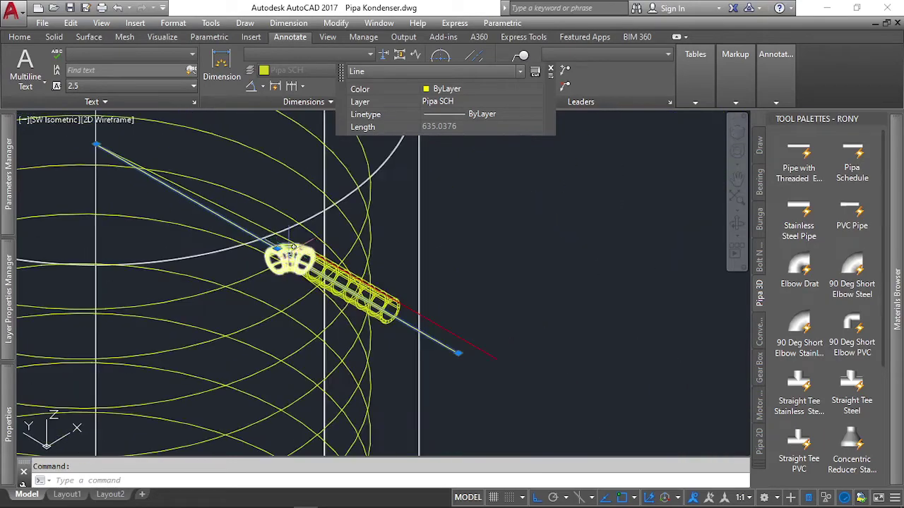
scroll(292, 251, up, 5)
scroll(295, 224, down, 3)
scroll(294, 224, down, 4)
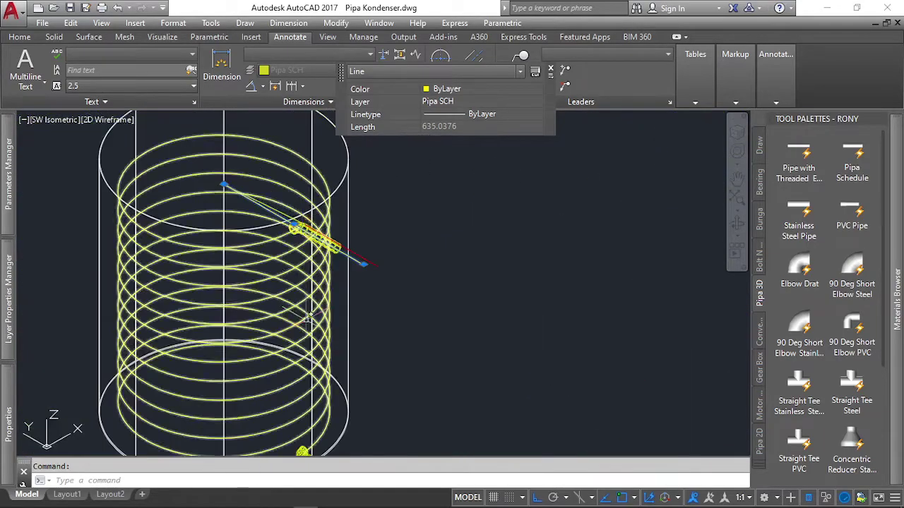
scroll(303, 187, up, 1)
scroll(300, 332, up, 3)
scroll(296, 330, up, 2)
scroll(295, 330, down, 3)
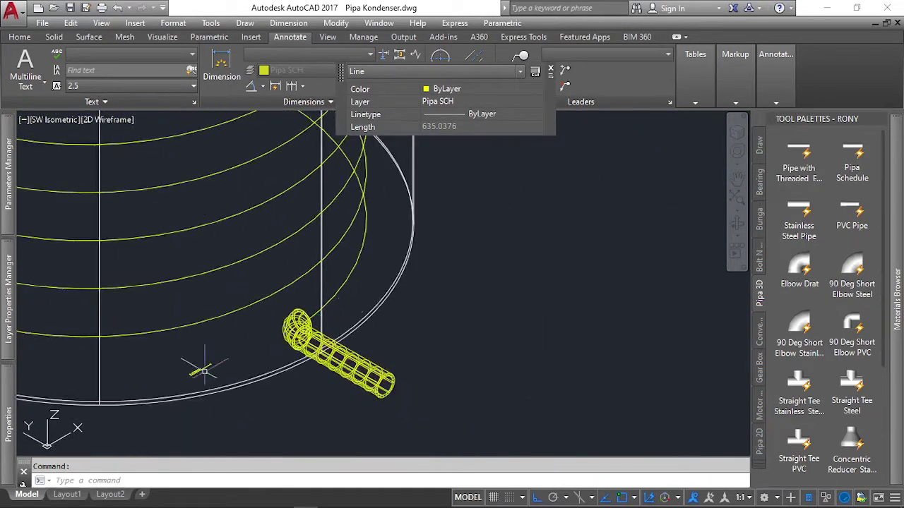
scroll(195, 363, up, 4)
scroll(198, 360, down, 2)
scroll(265, 275, down, 3)
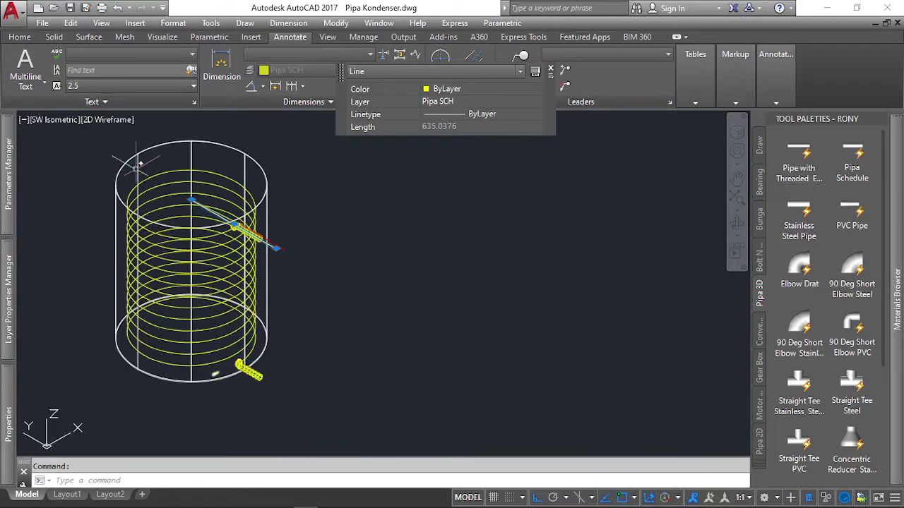
click(43, 122)
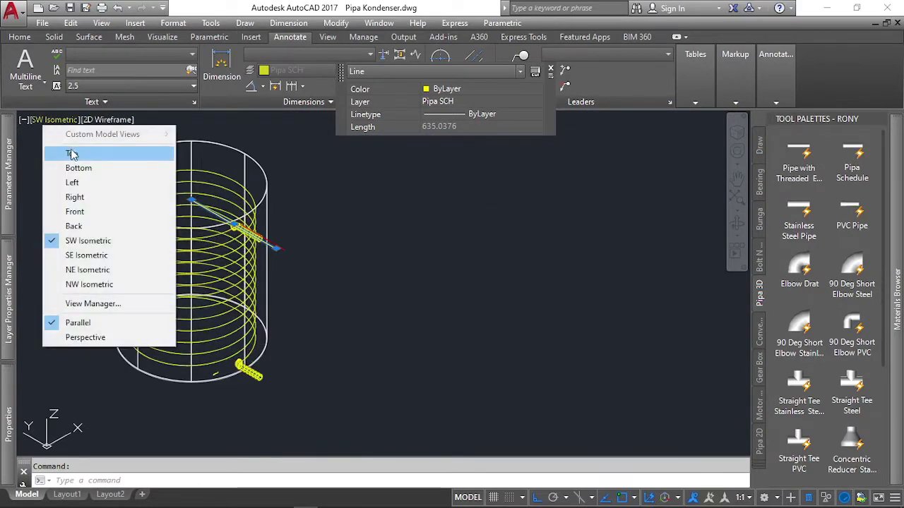
Return to the top view and erase the 4,272396° angular dimension
click(71, 153)
scroll(383, 226, up, 3)
scroll(356, 225, up, 2)
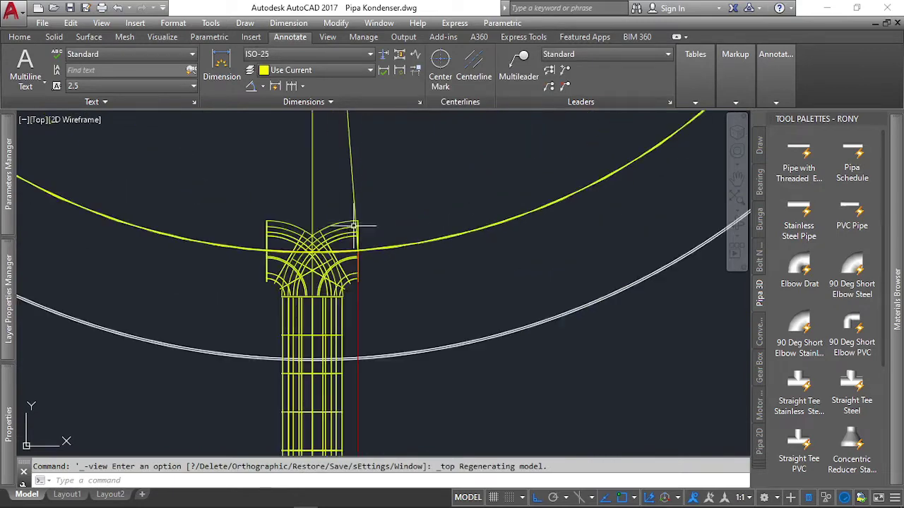
scroll(373, 306, down, 4)
scroll(356, 188, up, 5)
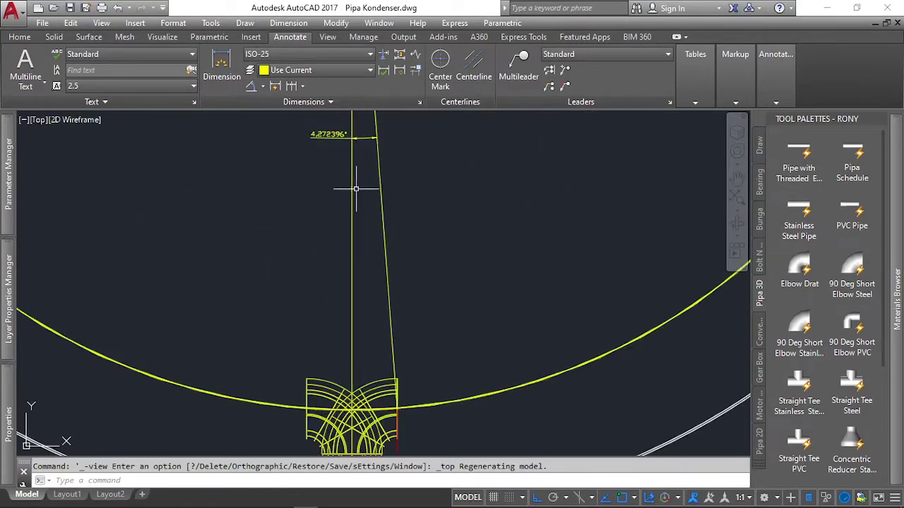
scroll(360, 201, down, 3)
scroll(363, 194, up, 3)
scroll(361, 177, up, 3)
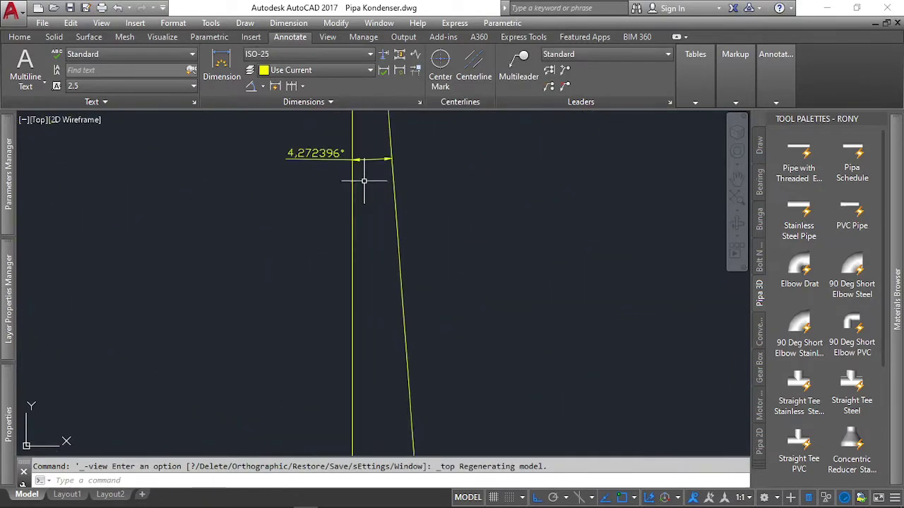
scroll(314, 176, down, 3)
click(318, 177)
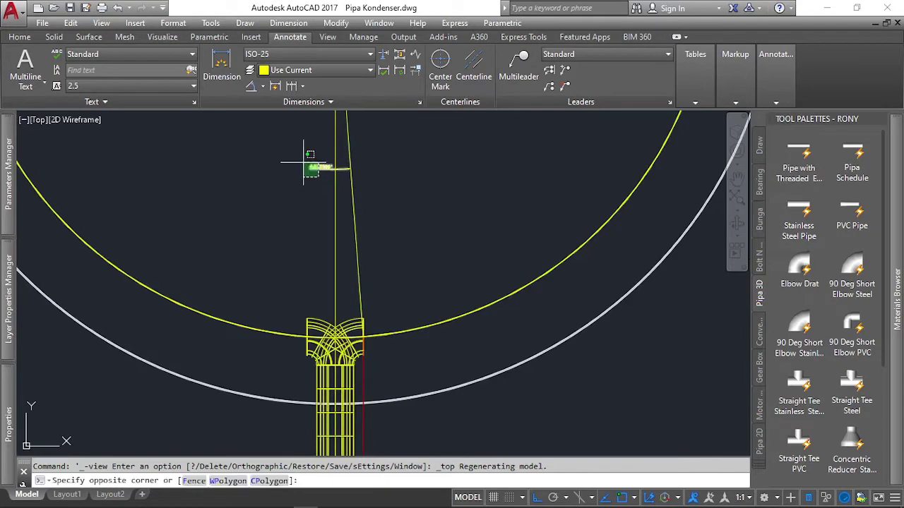
click(303, 162)
key(Delete)
scroll(390, 325, down, 3)
scroll(390, 325, up, 3)
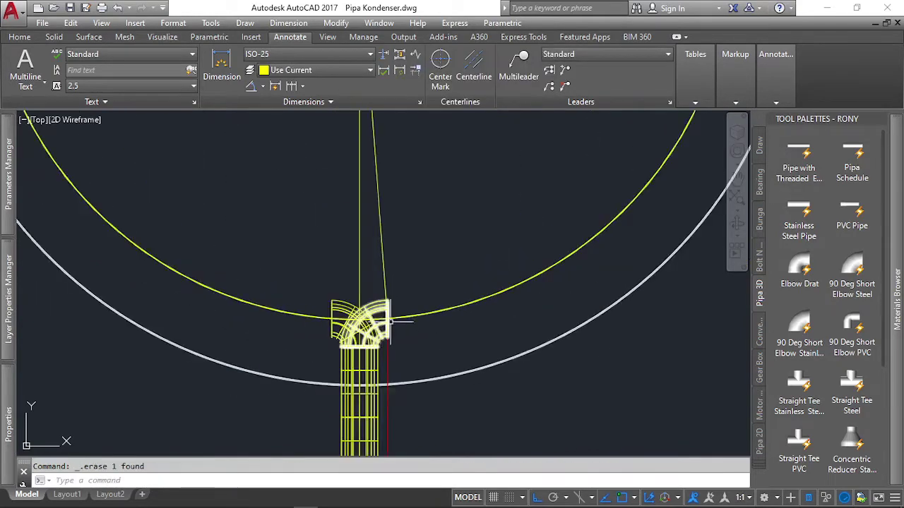
scroll(393, 303, down, 3)
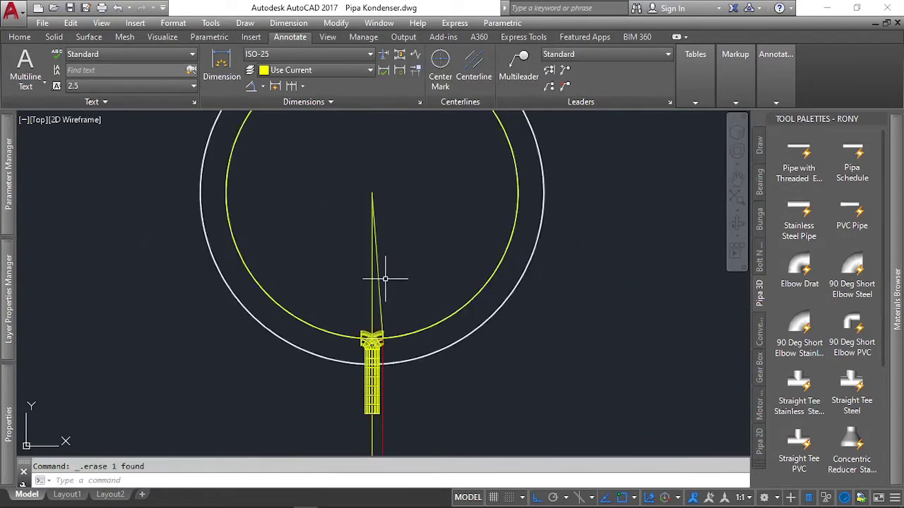
scroll(384, 277, up, 3)
Start a line at the slanted line's top end, snapping its next point to a centre
text(l)
key(Return)
click(370, 181)
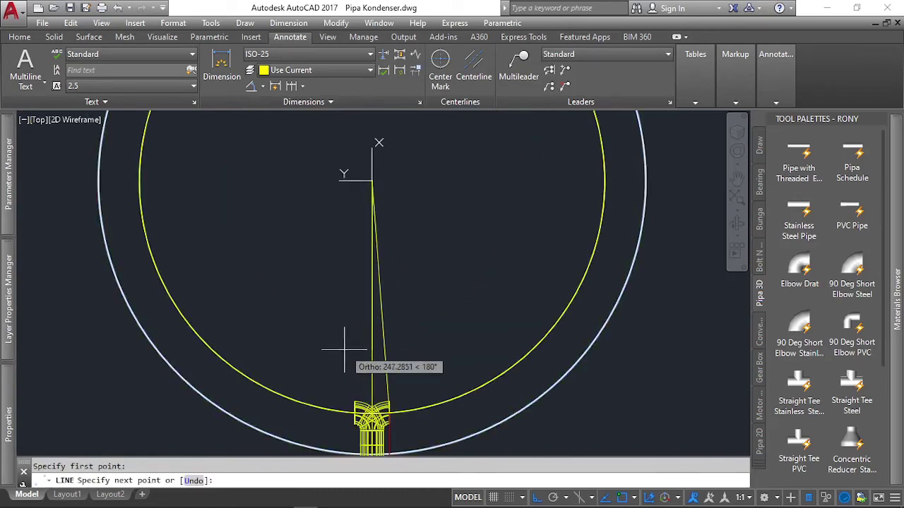
scroll(369, 436, up, 6)
scroll(379, 428, up, 2)
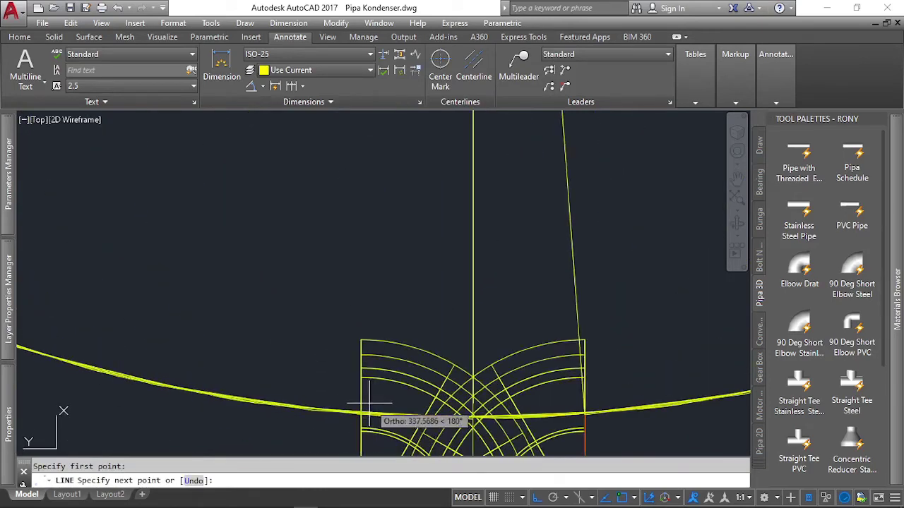
shift+right_click(403, 265)
click(435, 344)
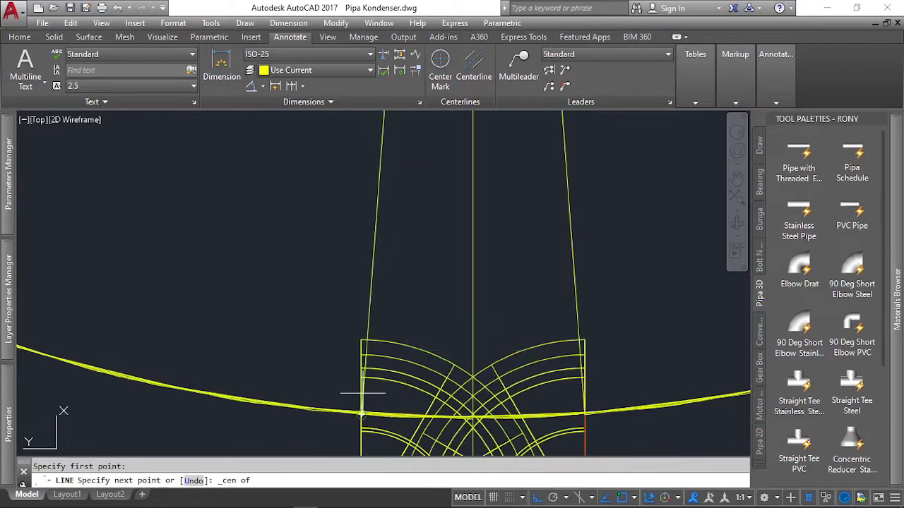
scroll(360, 406, up, 3)
End the line at the elbow arc's centre point
click(360, 403)
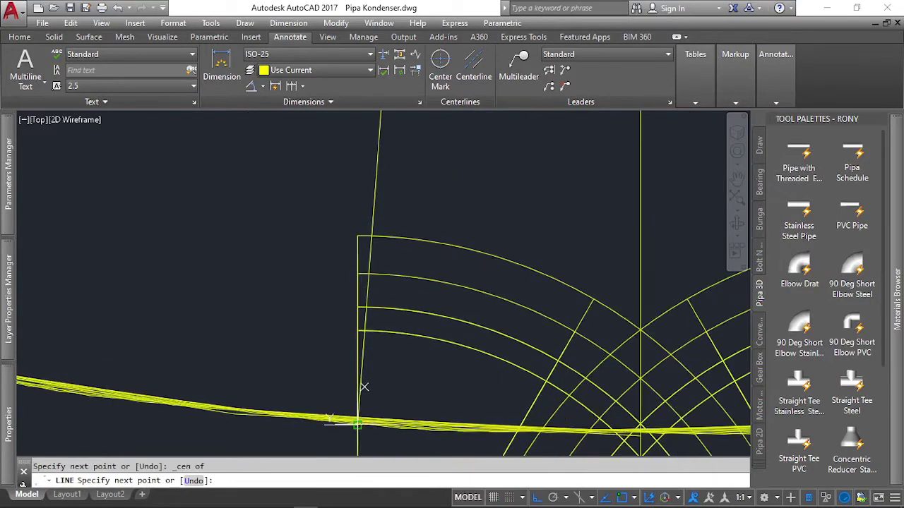
scroll(364, 396, down, 3)
right_click(566, 243)
click(589, 247)
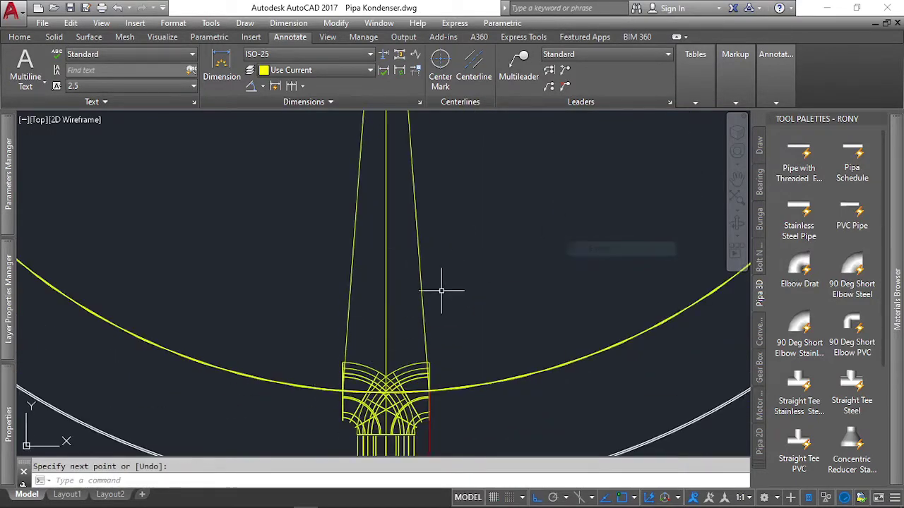
scroll(439, 283, down, 3)
Add an angular dimension between the two spike lines
click(251, 86)
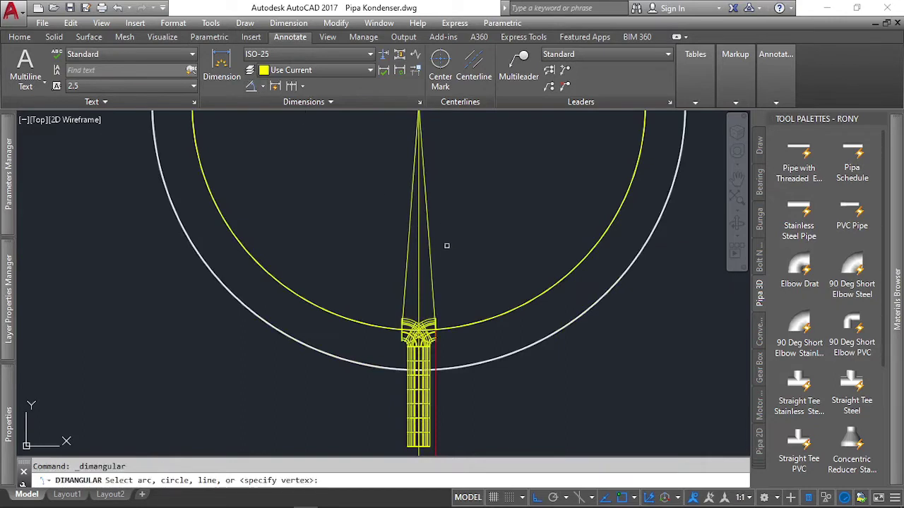
click(408, 248)
click(426, 191)
scroll(425, 191, up, 3)
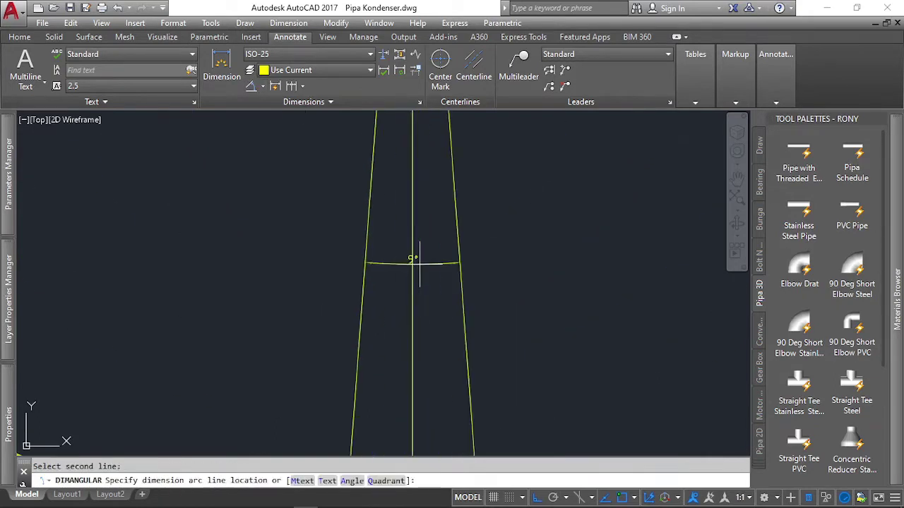
scroll(424, 211, up, 2)
click(423, 268)
Set that dimension's precision to 0.000000 so it reads 8,544791°
right_click(442, 223)
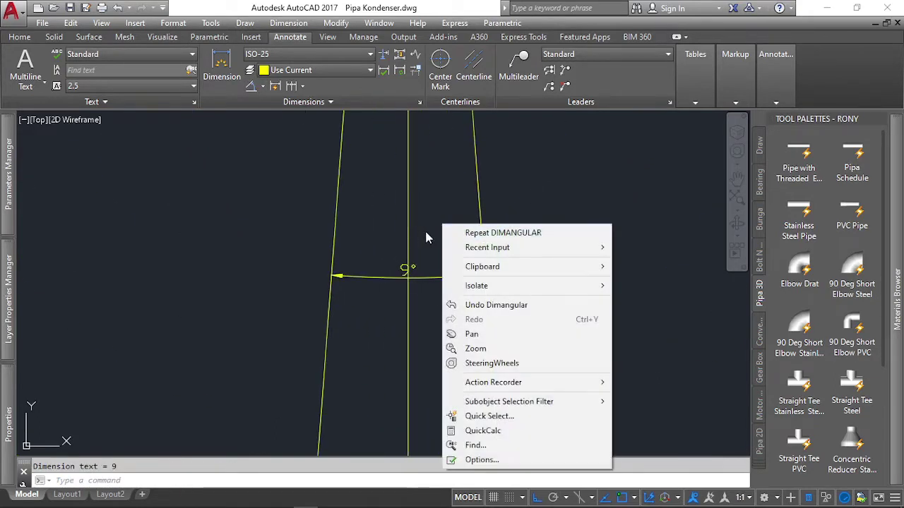
click(425, 259)
click(433, 286)
right_click(427, 226)
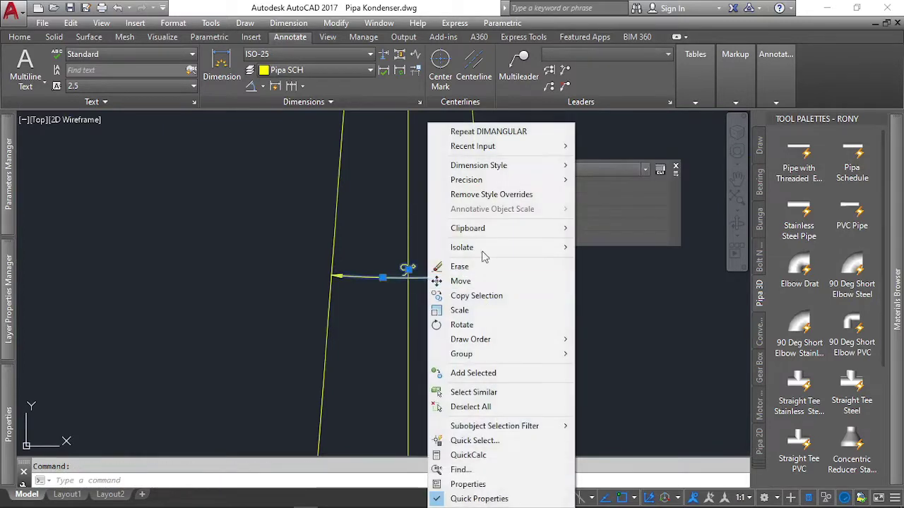
mouse_move(466, 180)
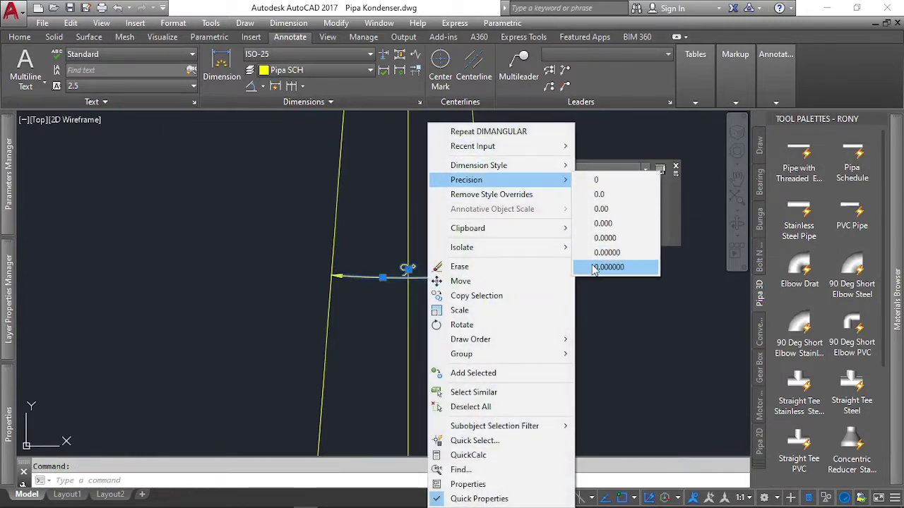
click(594, 270)
scroll(377, 221, down, 2)
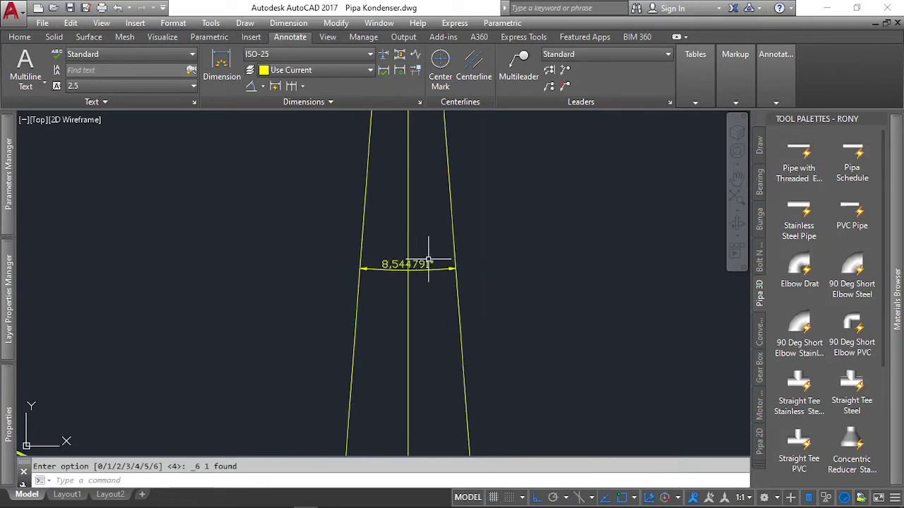
scroll(377, 221, down, 3)
scroll(376, 221, up, 5)
scroll(399, 205, down, 5)
scroll(409, 252, up, 4)
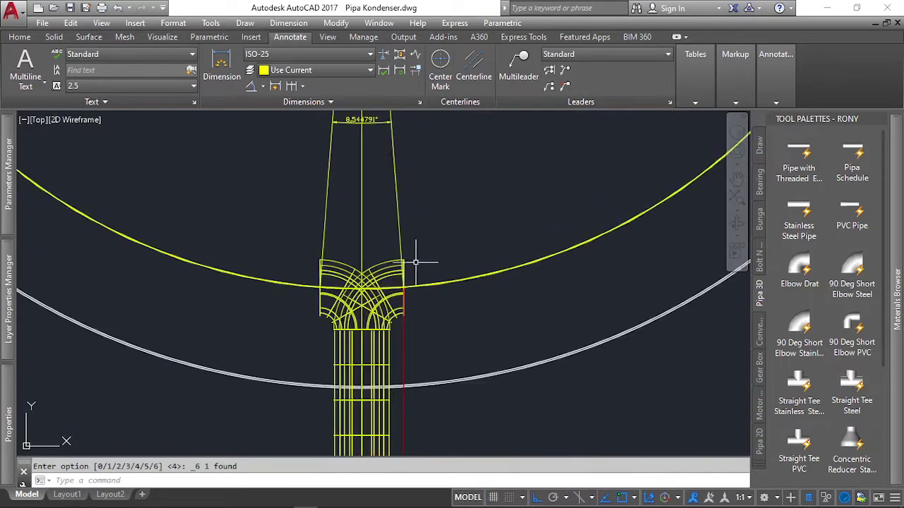
Set the helix turns to 12-(8.544791/360) in QuickCalc, giving 11.9763
click(434, 285)
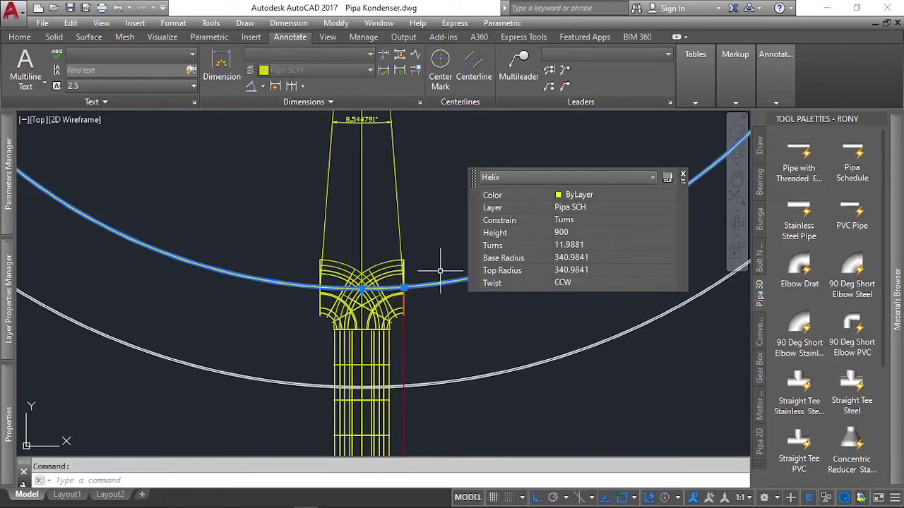
click(575, 245)
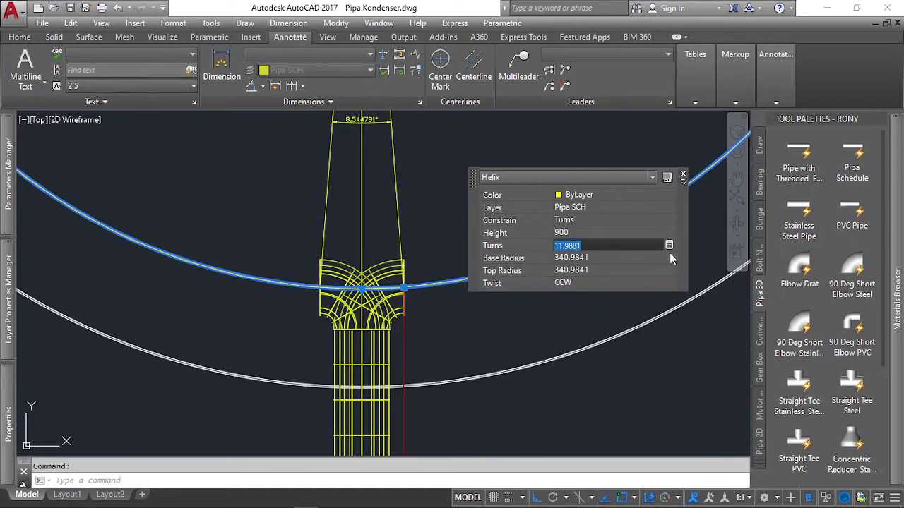
click(669, 245)
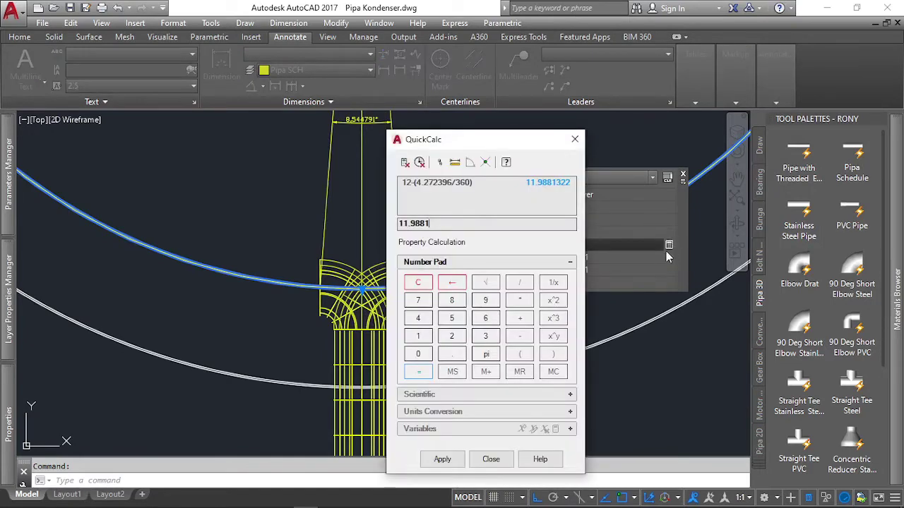
drag(478, 143, 569, 154)
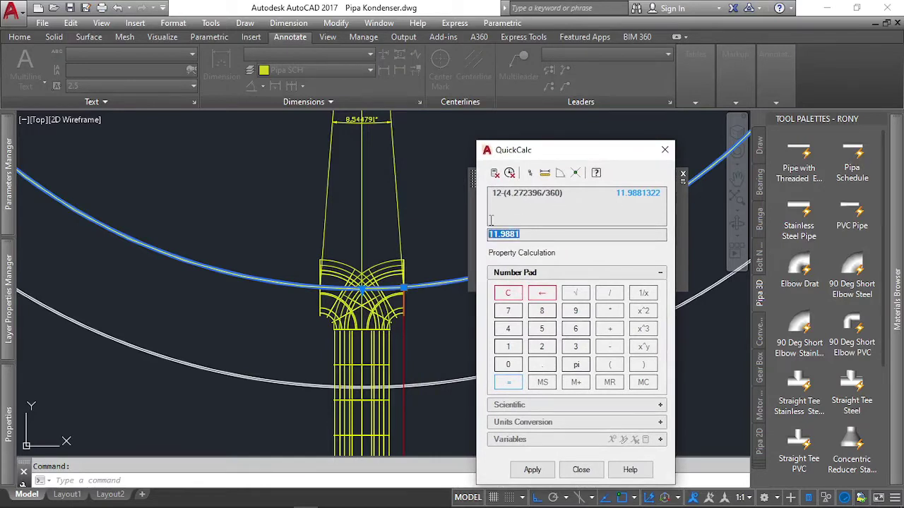
text(12-)
text((8.544791/)
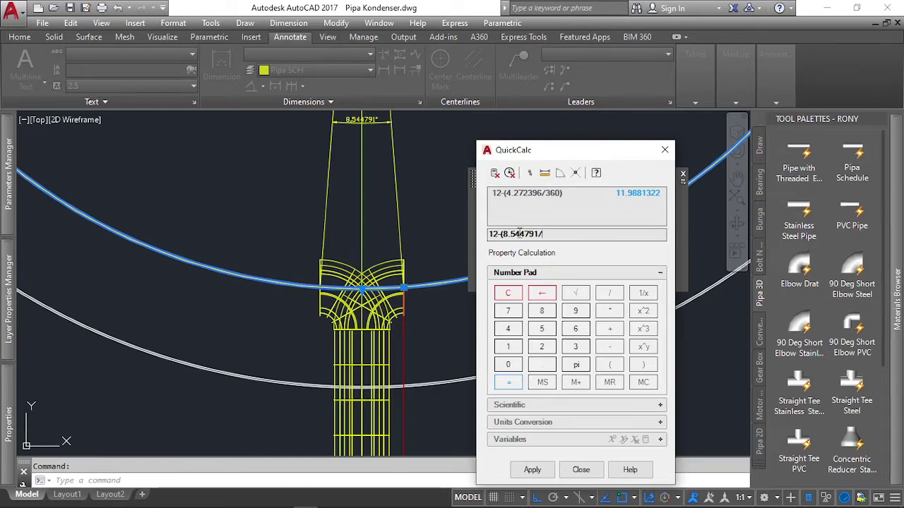
text(360)
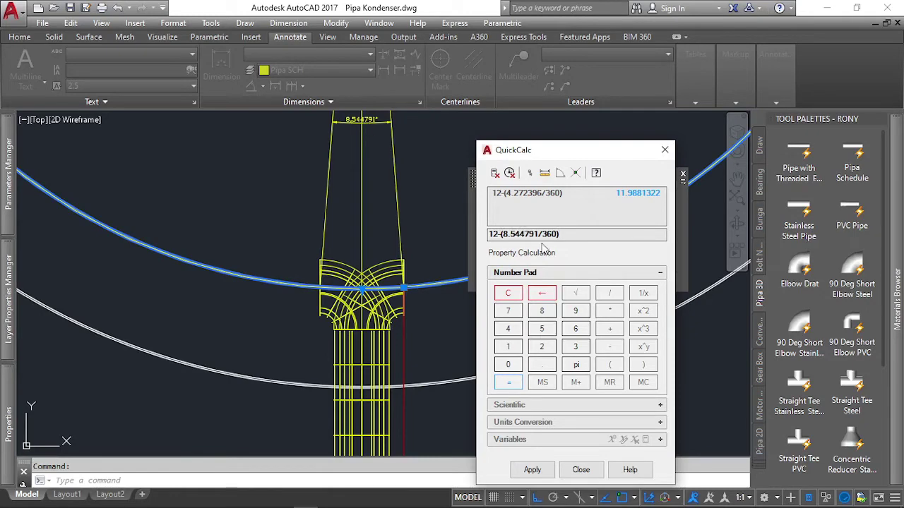
click(542, 471)
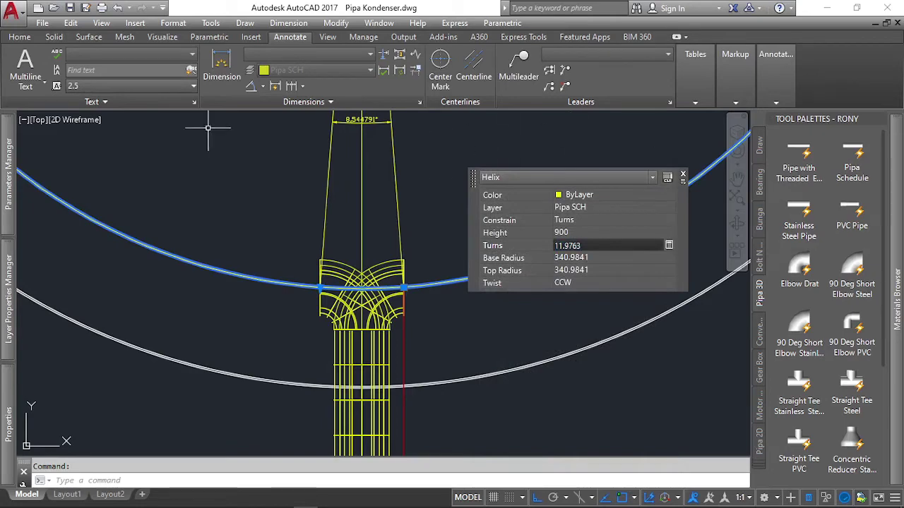
click(38, 120)
In the southwest isometric view, draw a new line starting from the elbow end
click(82, 241)
scroll(391, 224, up, 4)
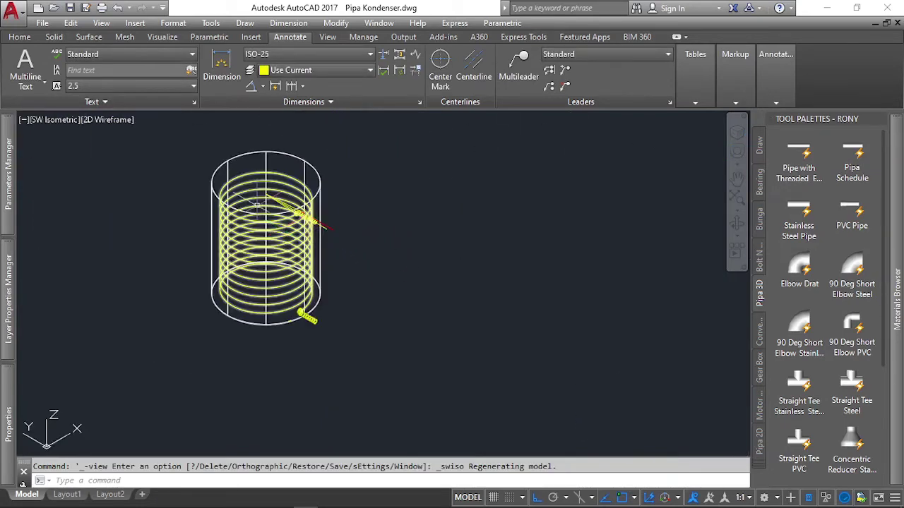
scroll(391, 224, up, 5)
scroll(392, 224, up, 3)
scroll(263, 249, up, 3)
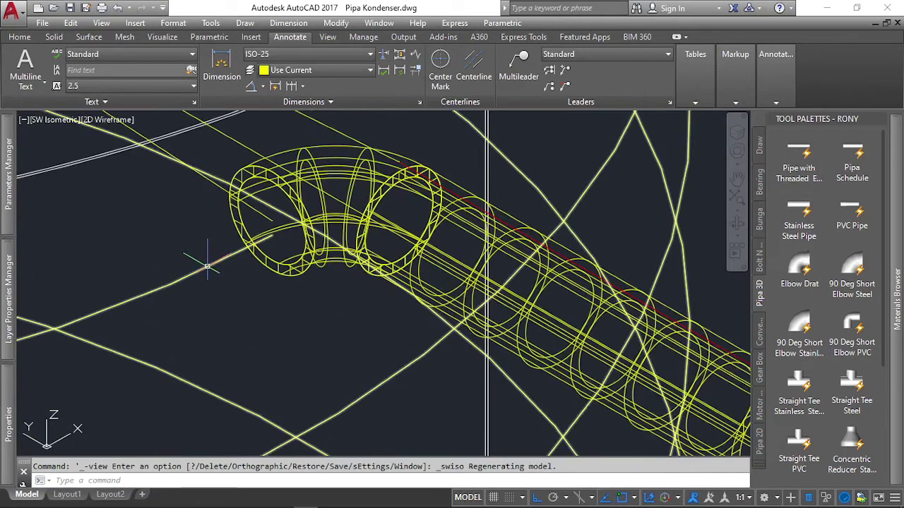
scroll(262, 249, up, 3)
click(266, 193)
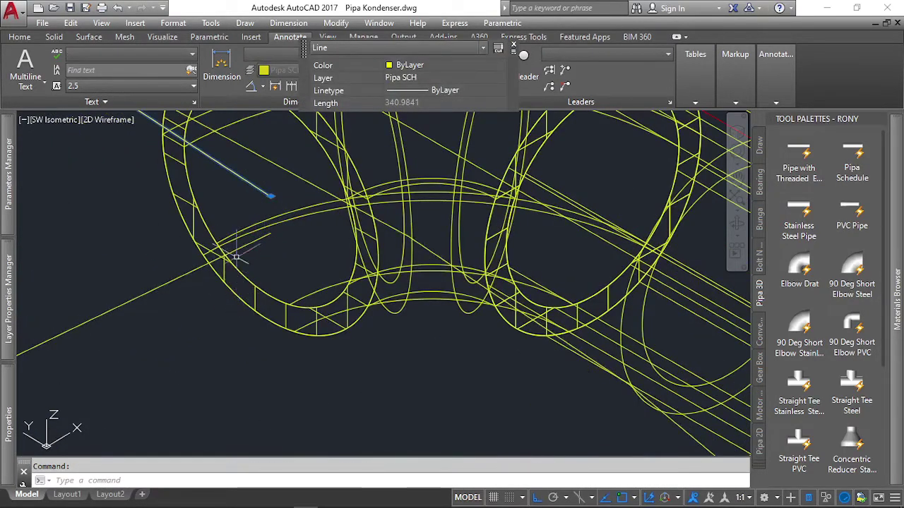
key(l)
key(Return)
click(262, 229)
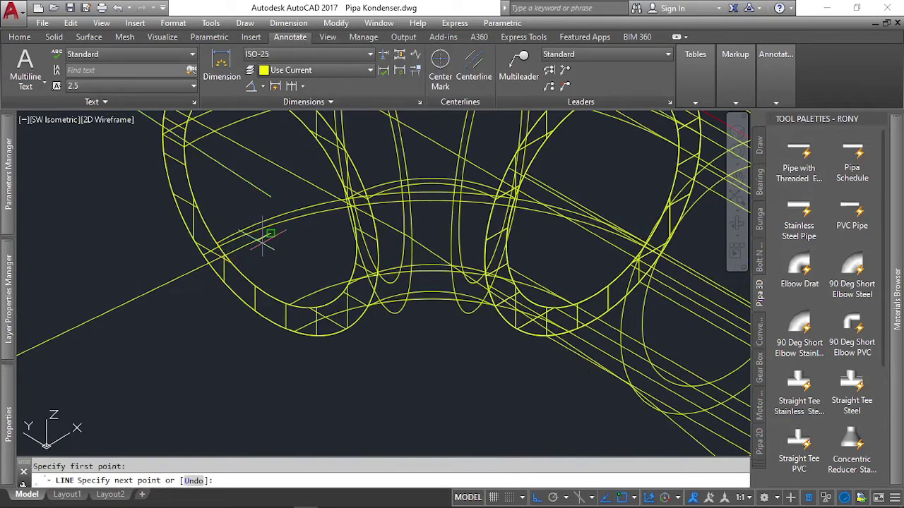
scroll(260, 228, up, 4)
scroll(374, 314, up, 2)
click(390, 297)
key(Escape)
Change the new line's colour to red
click(376, 286)
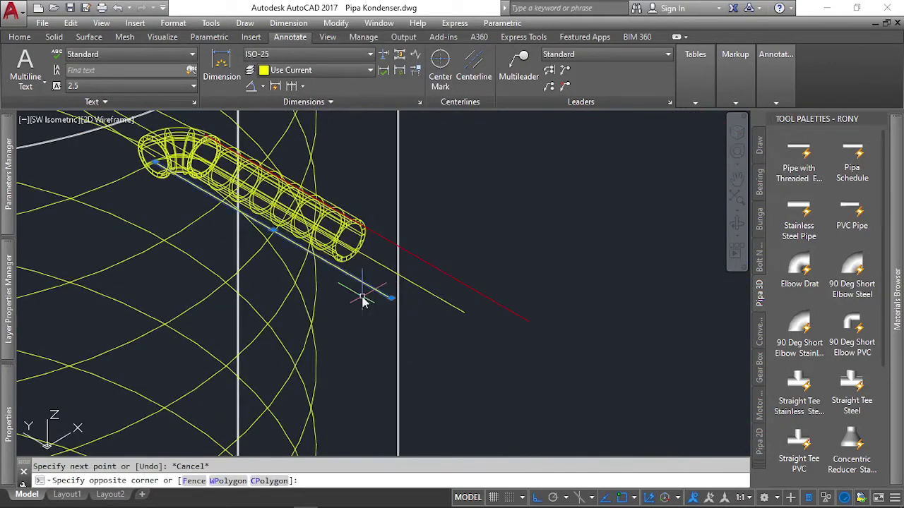
click(363, 299)
click(514, 218)
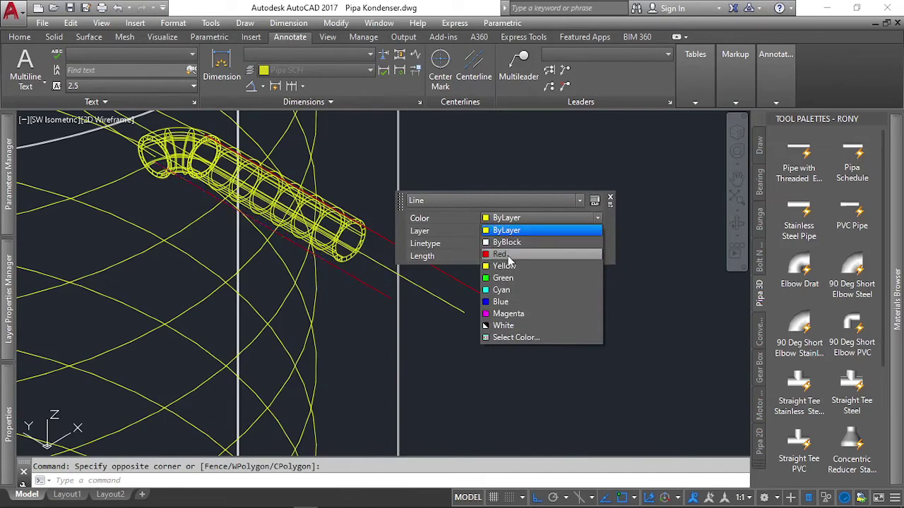
click(508, 254)
key(Escape)
Switch to the top view and erase the red vertical guide line
click(53, 120)
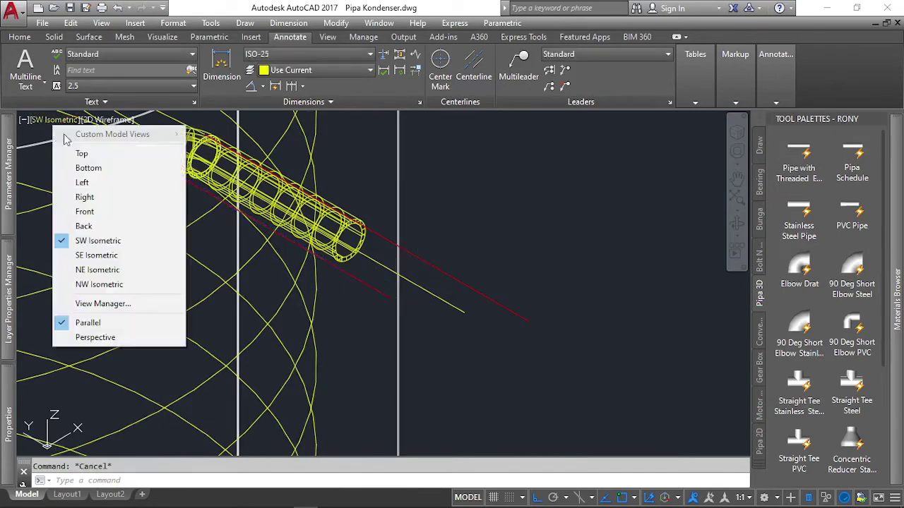
click(78, 151)
scroll(383, 242, up, 3)
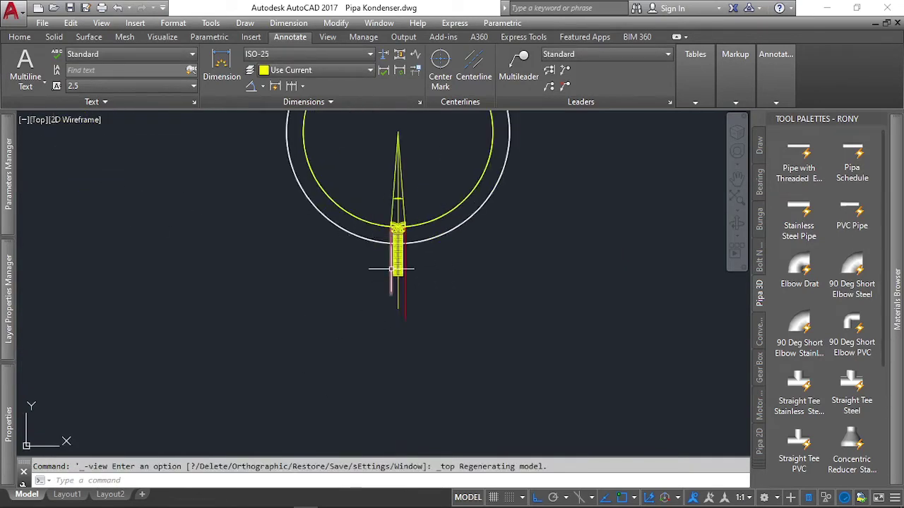
scroll(384, 262, up, 3)
scroll(361, 212, up, 3)
scroll(360, 212, up, 3)
scroll(346, 229, up, 2)
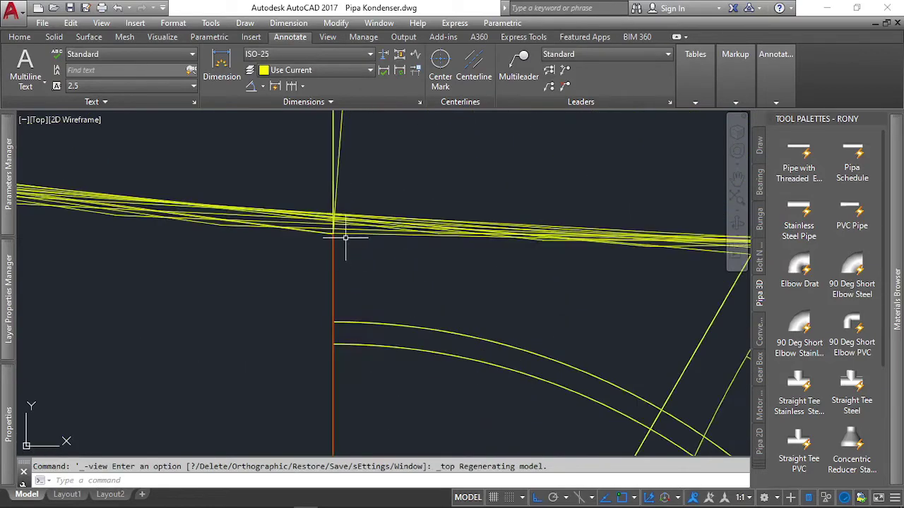
scroll(339, 233, up, 2)
scroll(344, 246, down, 3)
scroll(332, 202, up, 3)
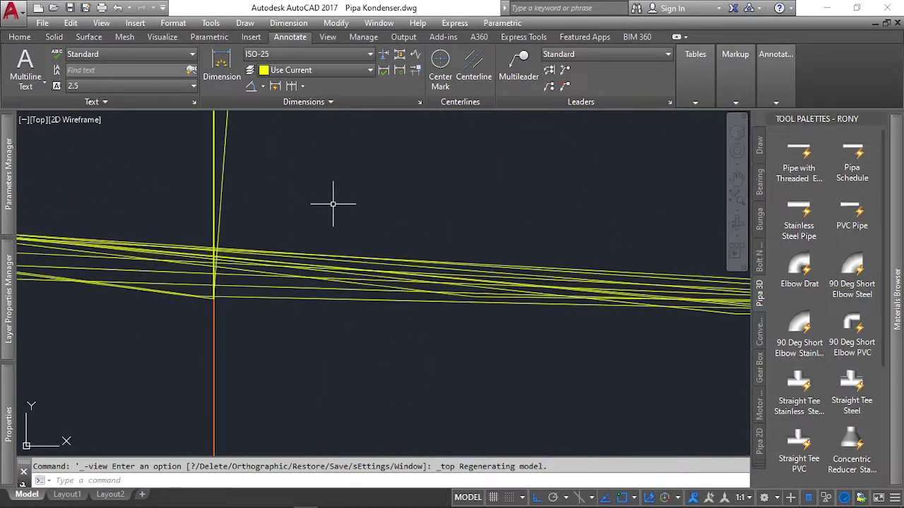
scroll(209, 307, up, 1)
scroll(207, 253, up, 2)
scroll(207, 252, up, 1)
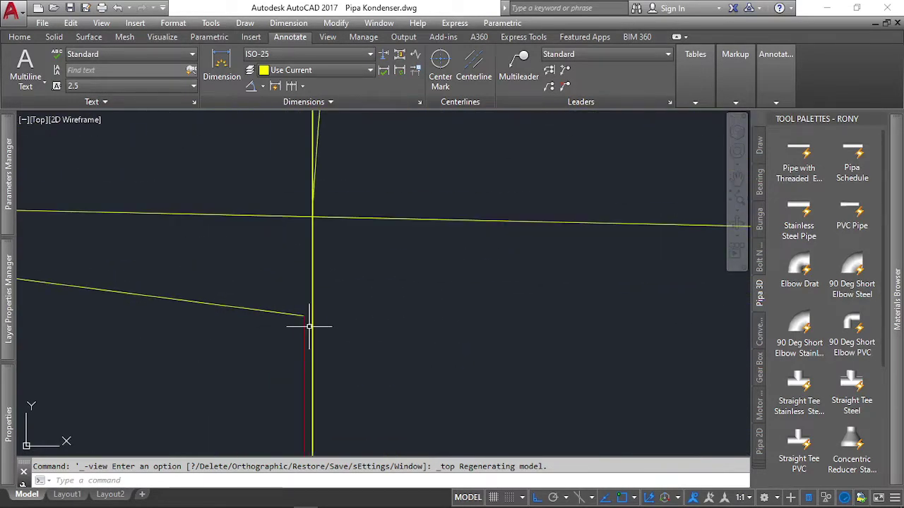
scroll(310, 303, down, 2)
scroll(318, 251, down, 3)
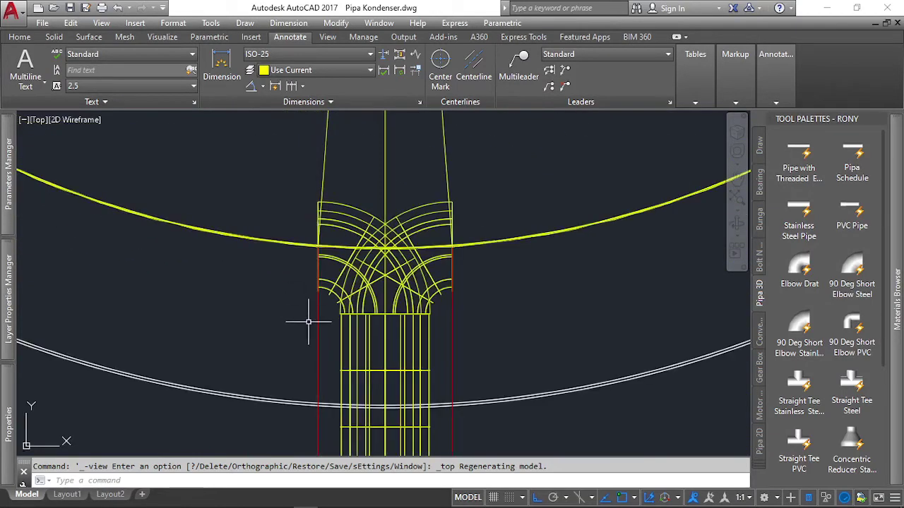
click(318, 349)
click(289, 353)
key(Delete)
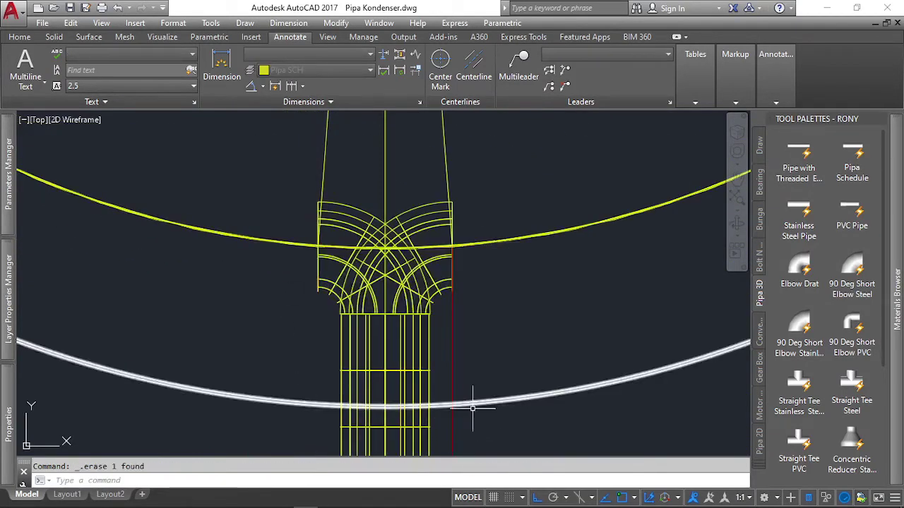
Erase the second red line and the four pipe lines above the elbow
click(487, 381)
click(449, 367)
key(Delete)
scroll(270, 312, down, 3)
click(373, 228)
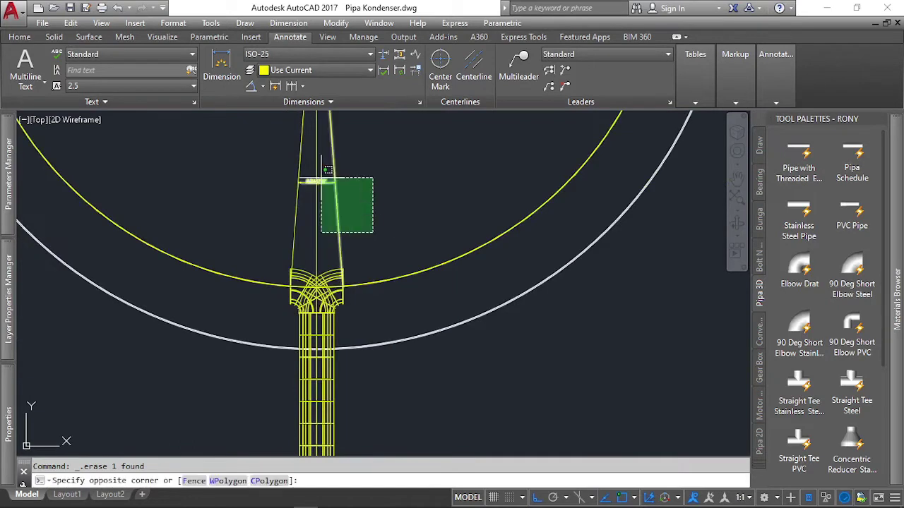
click(270, 158)
key(Delete)
scroll(393, 242, down, 3)
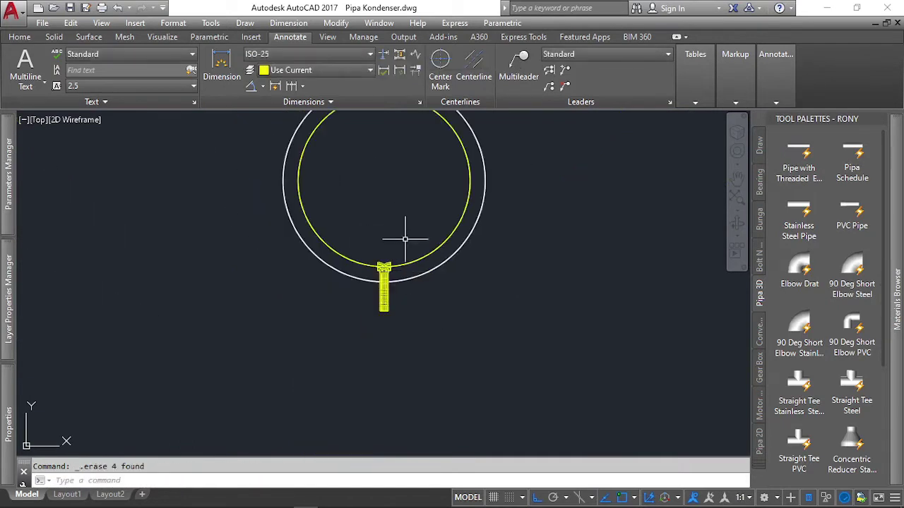
scroll(375, 221, up, 2)
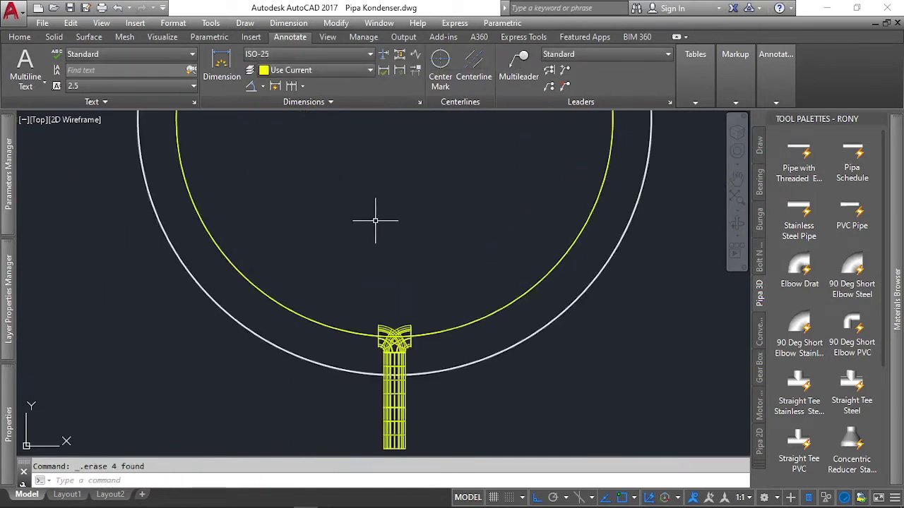
Switch to the southwest isometric view and zoom around the tank
click(38, 122)
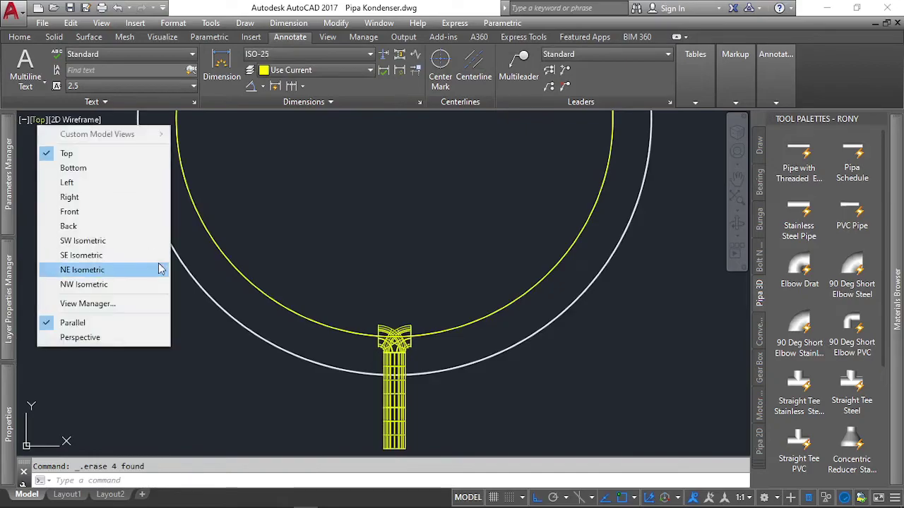
click(125, 244)
scroll(332, 226, up, 5)
scroll(329, 202, up, 2)
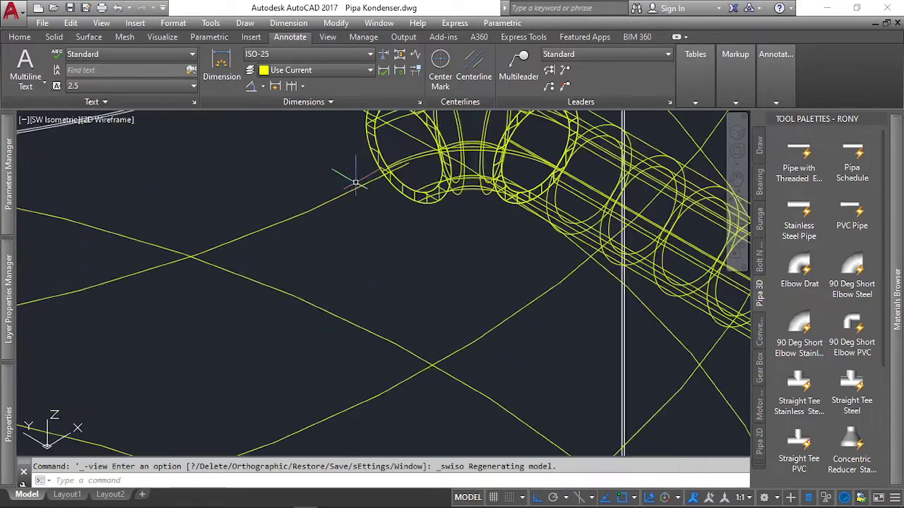
scroll(357, 182, down, 2)
scroll(395, 155, up, 2)
scroll(410, 148, down, 3)
scroll(413, 176, down, 3)
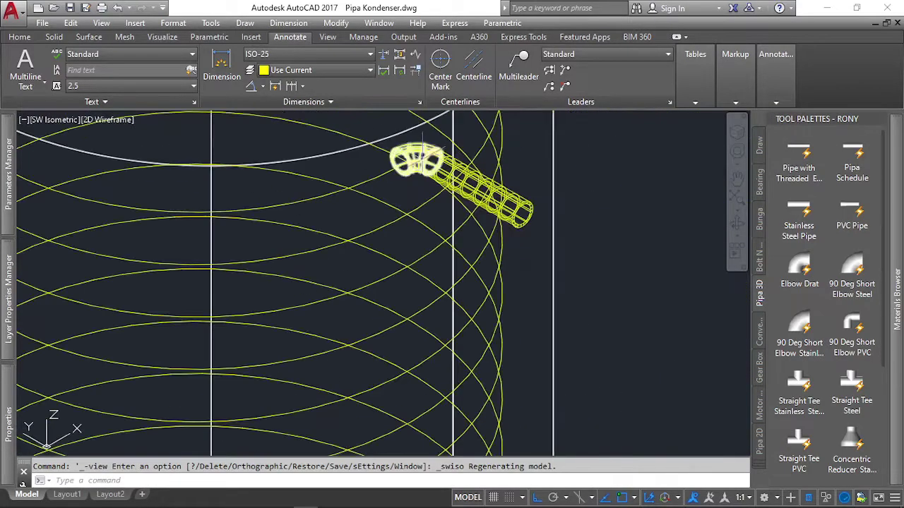
scroll(416, 211, down, 2)
scroll(421, 296, up, 6)
scroll(422, 295, up, 2)
scroll(422, 290, up, 2)
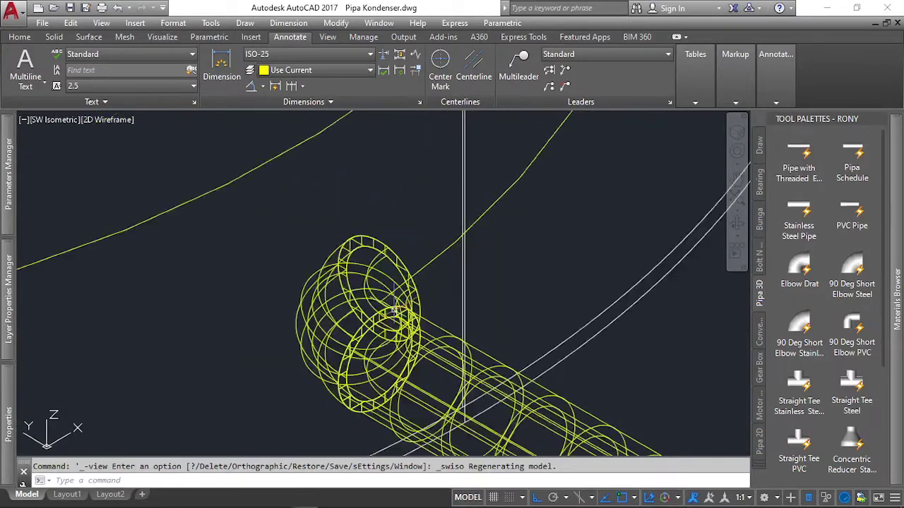
scroll(420, 212, down, 5)
scroll(418, 205, up, 2)
scroll(416, 209, up, 2)
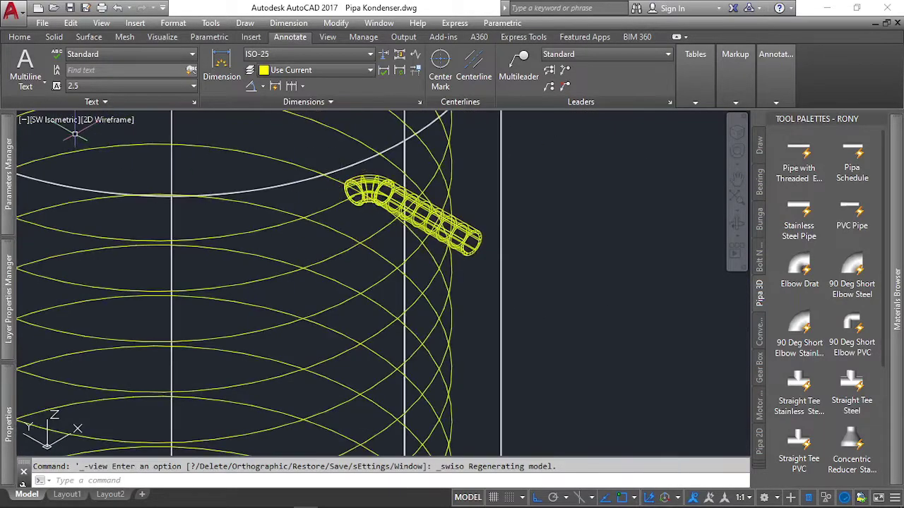
Switch to the southeast isometric view, zoom in on the elbow, and cancel a trial circle
click(53, 119)
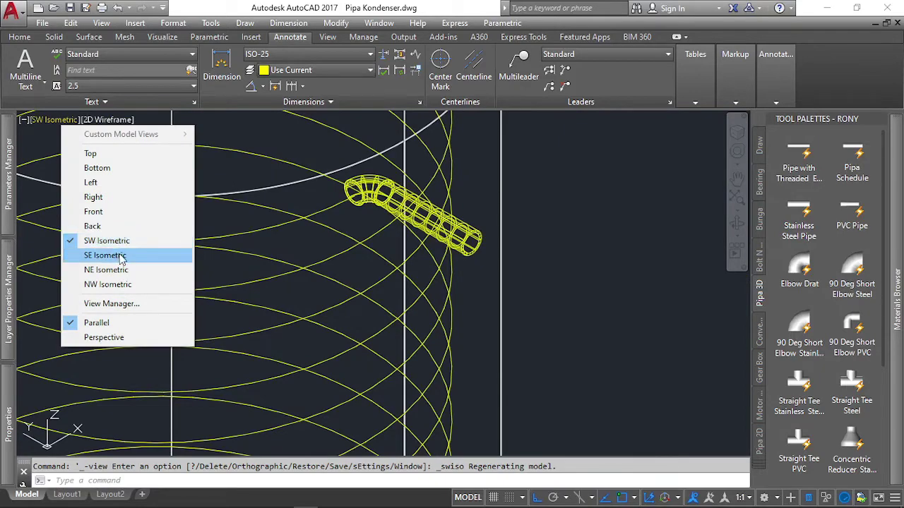
click(120, 258)
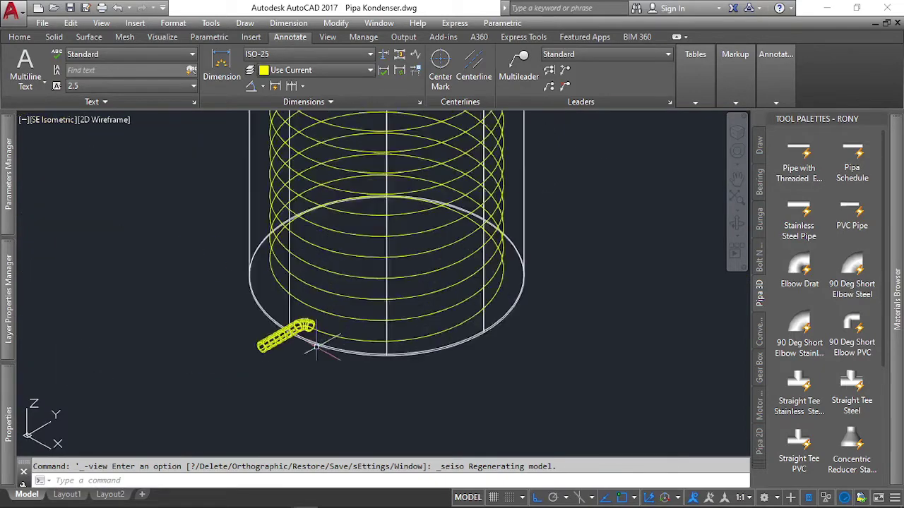
scroll(320, 323, up, 4)
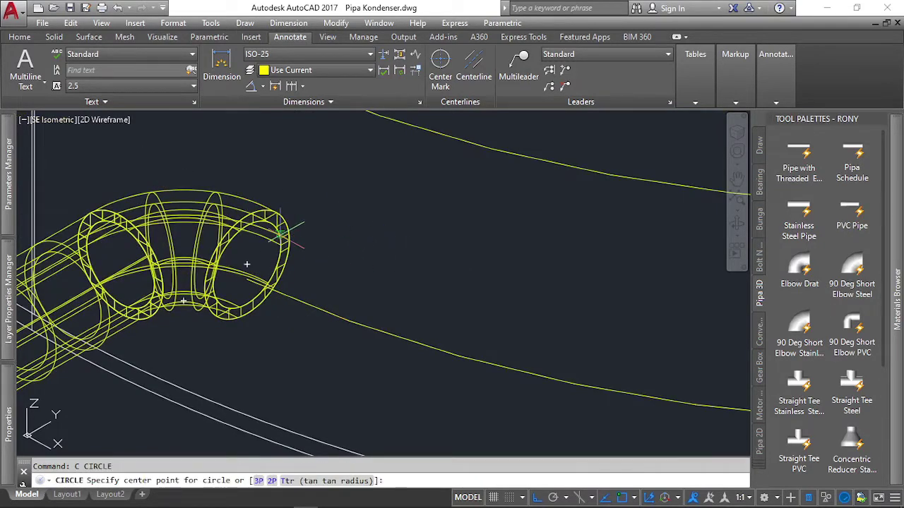
click(247, 264)
scroll(251, 264, up, 2)
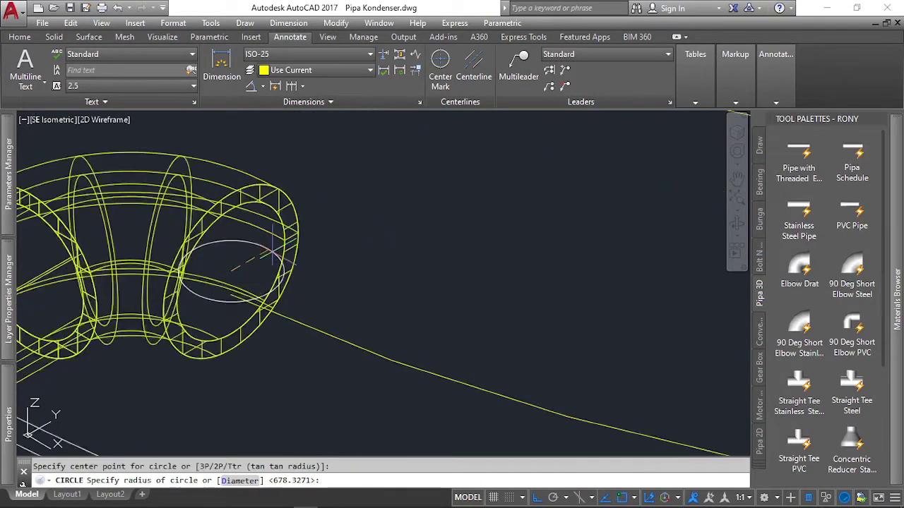
scroll(265, 269, up, 2)
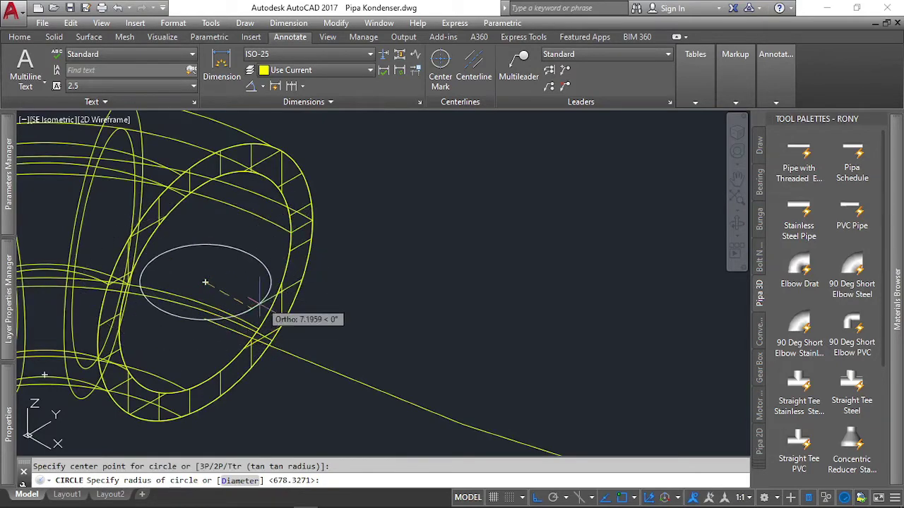
key(Escape)
In the helix's Quick Properties, change Base Radius and Top Radius from 340.9841 to 340
click(212, 322)
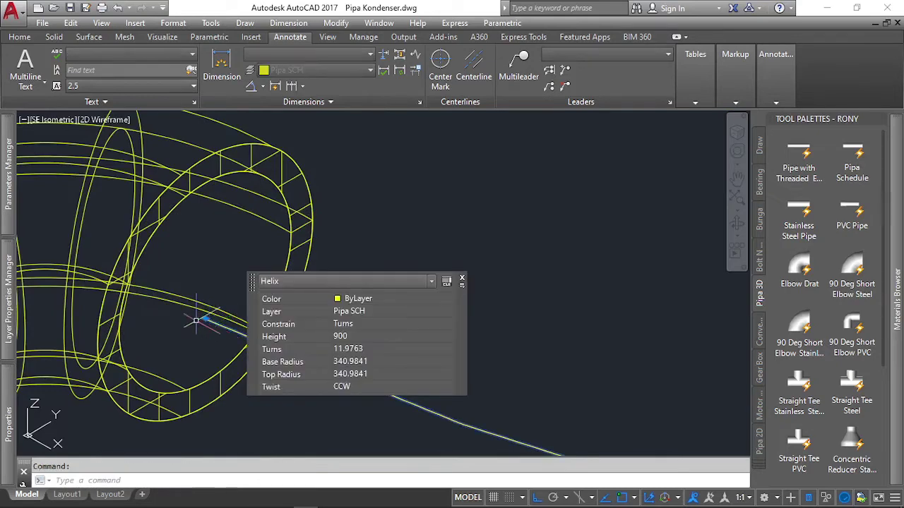
scroll(190, 304, down, 3)
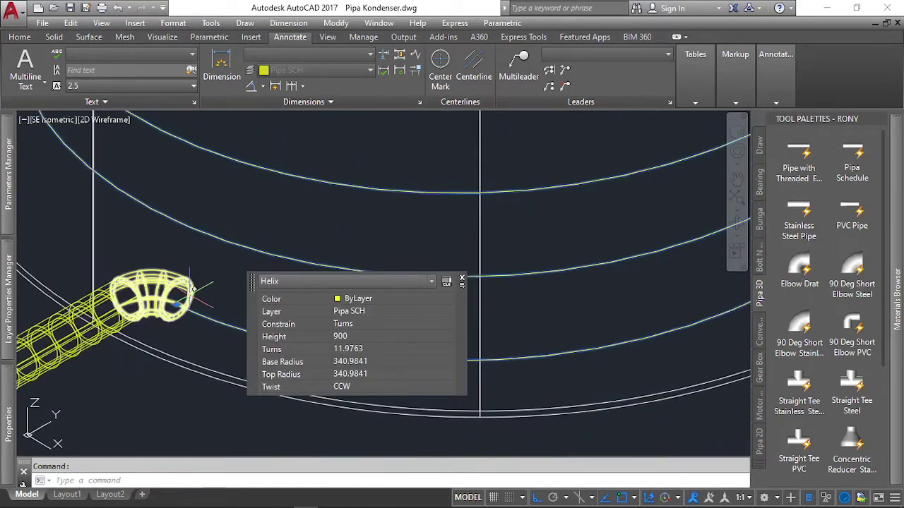
click(377, 363)
text(340)
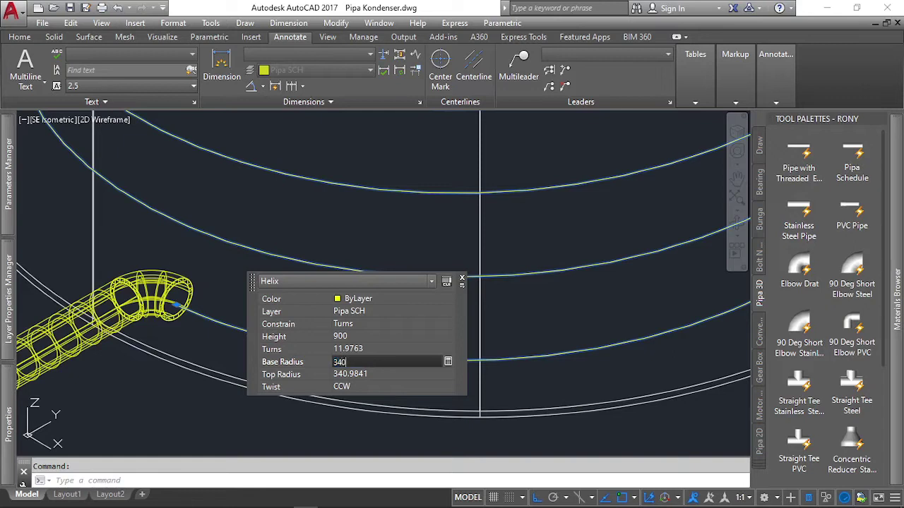
click(359, 374)
text(340)
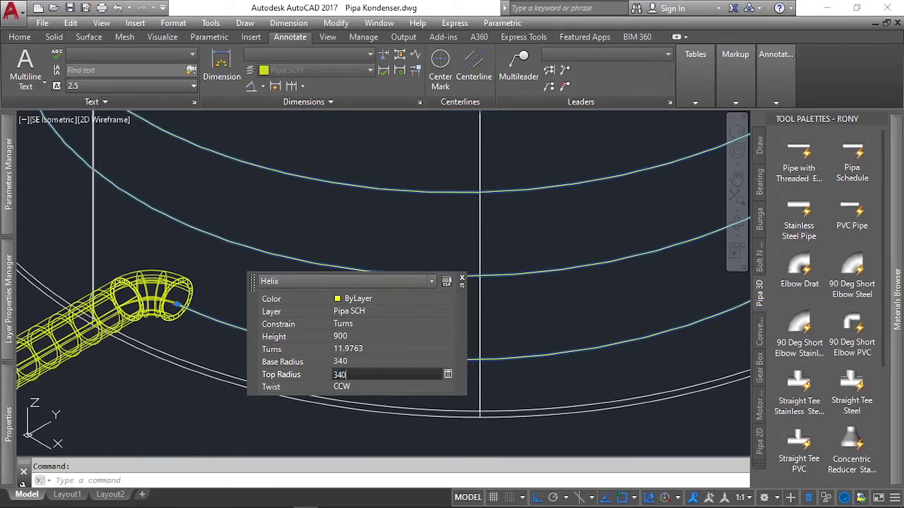
click(358, 386)
scroll(125, 301, up, 3)
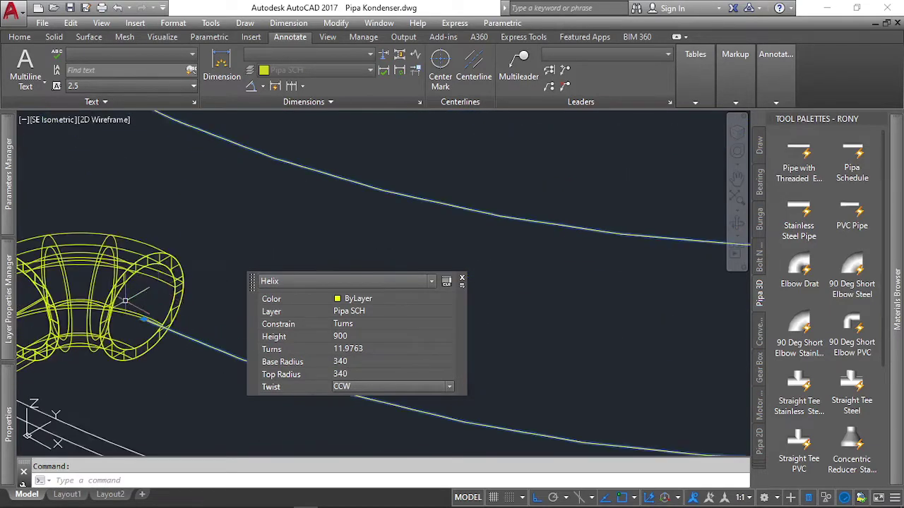
scroll(125, 301, up, 1)
scroll(131, 332, up, 1)
scroll(142, 271, down, 3)
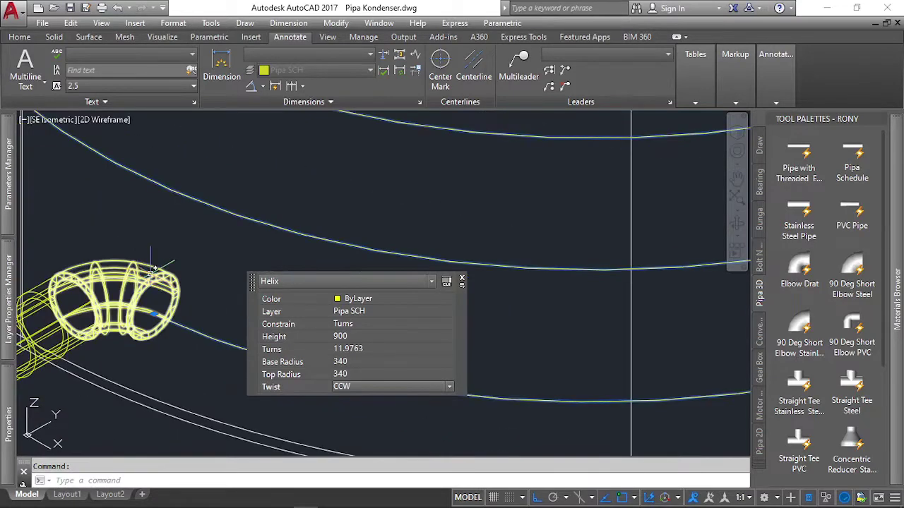
key(Escape)
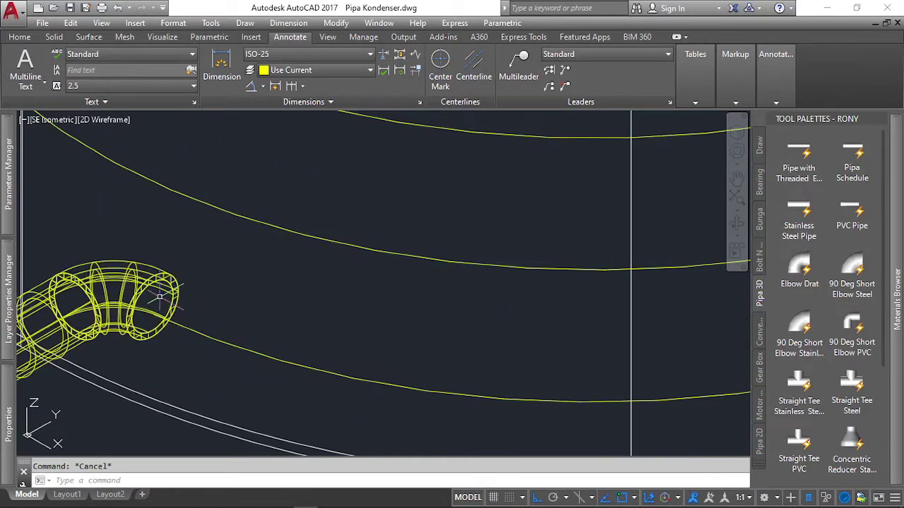
scroll(235, 282, down, 3)
scroll(212, 285, up, 2)
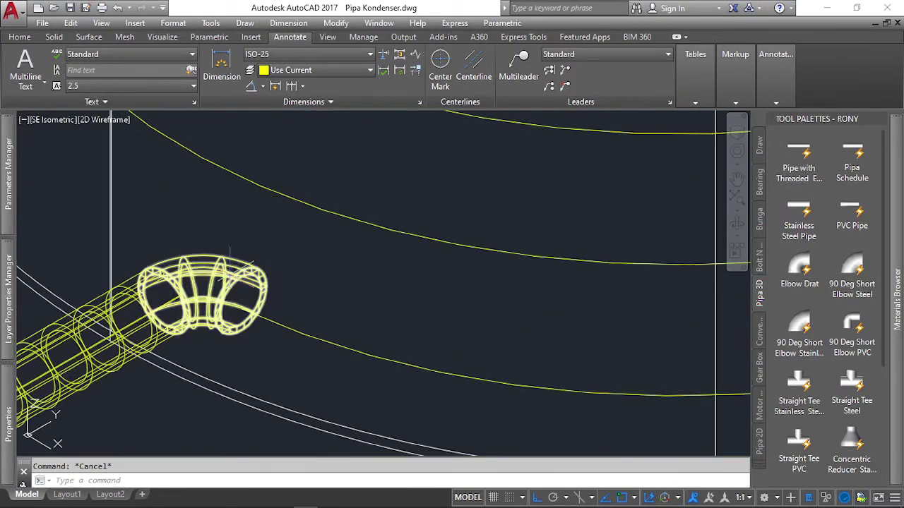
scroll(230, 261, up, 2)
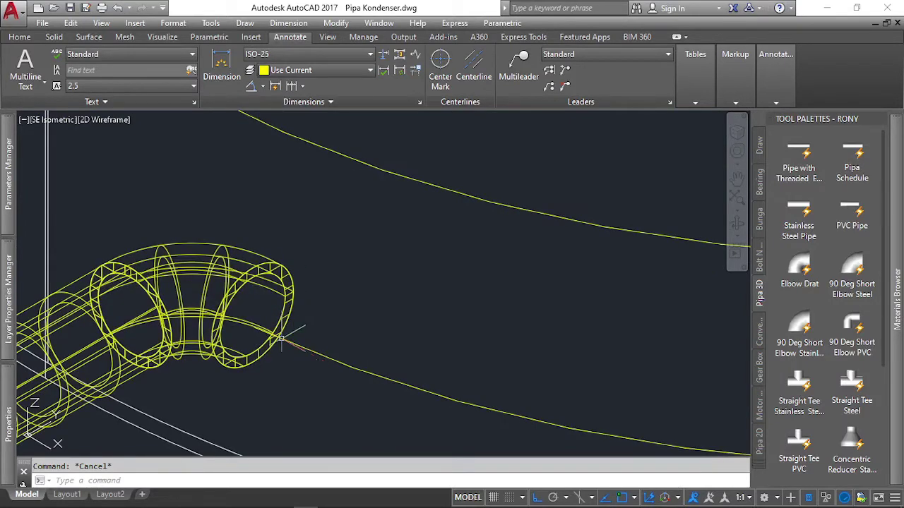
scroll(261, 254, up, 1)
scroll(233, 271, down, 3)
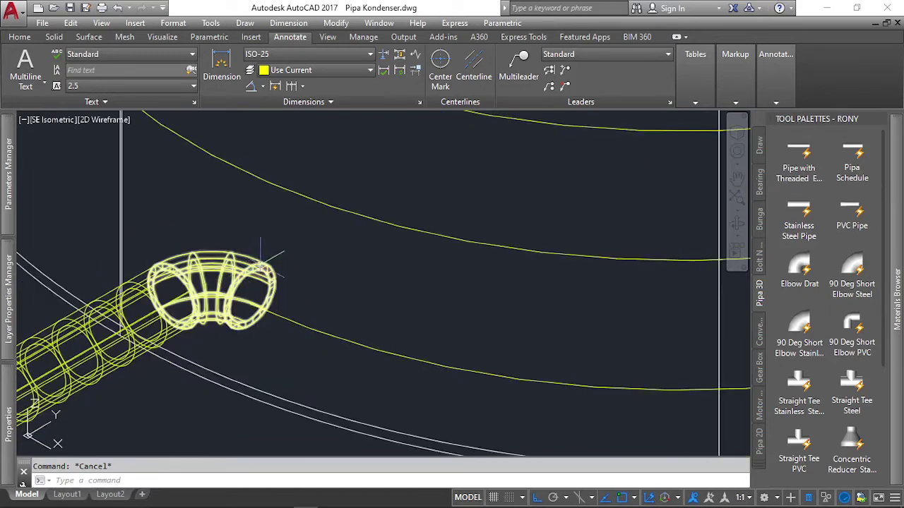
scroll(262, 268, up, 3)
click(324, 333)
click(262, 386)
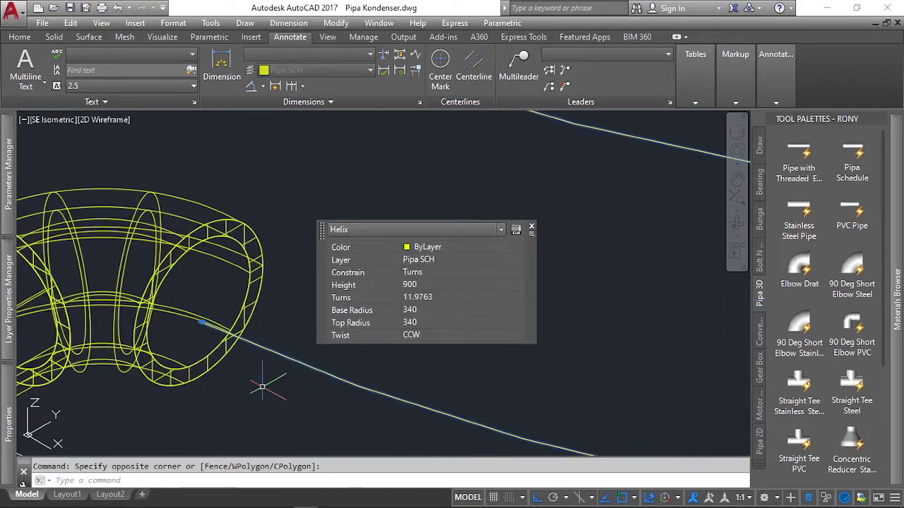
key(Escape)
text(c)
key(Return)
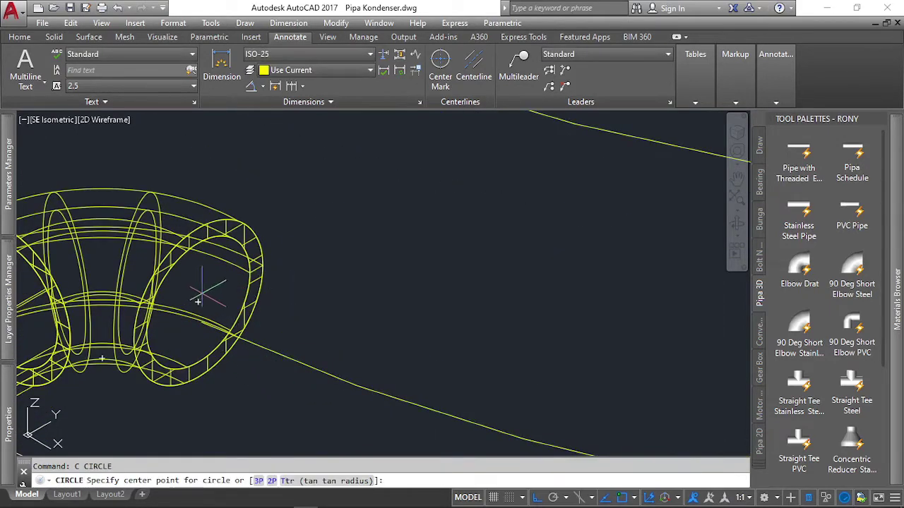
click(196, 300)
key(Escape)
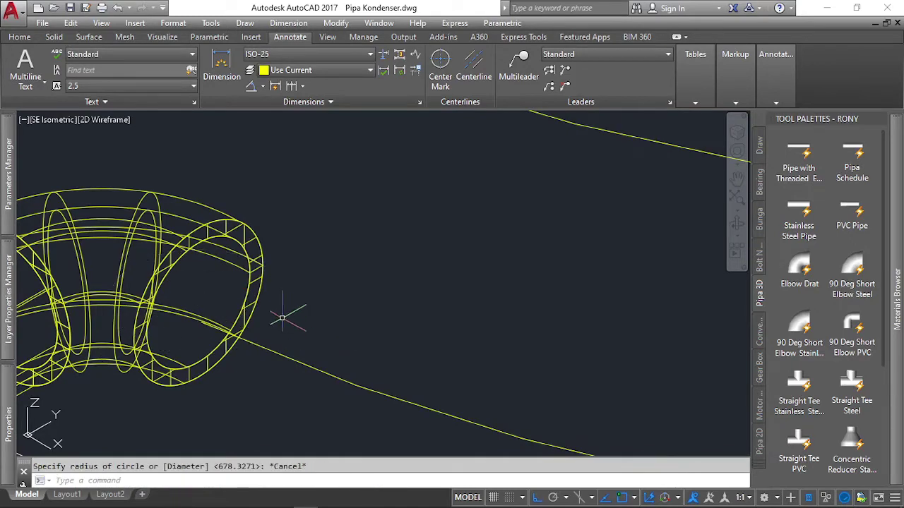
scroll(281, 318, down, 5)
scroll(278, 259, up, 5)
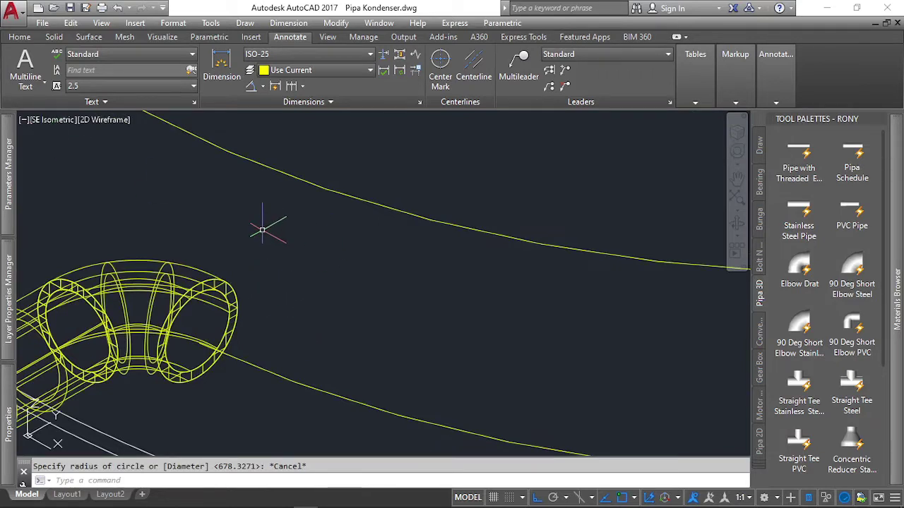
text(ucs)
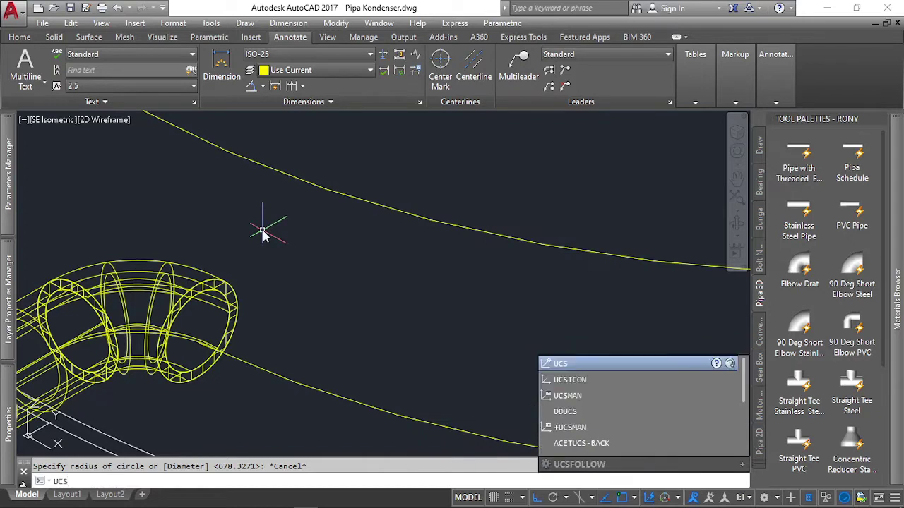
Start a new UCS with its origin snapped to the centre of the elbow end circle
key(Return)
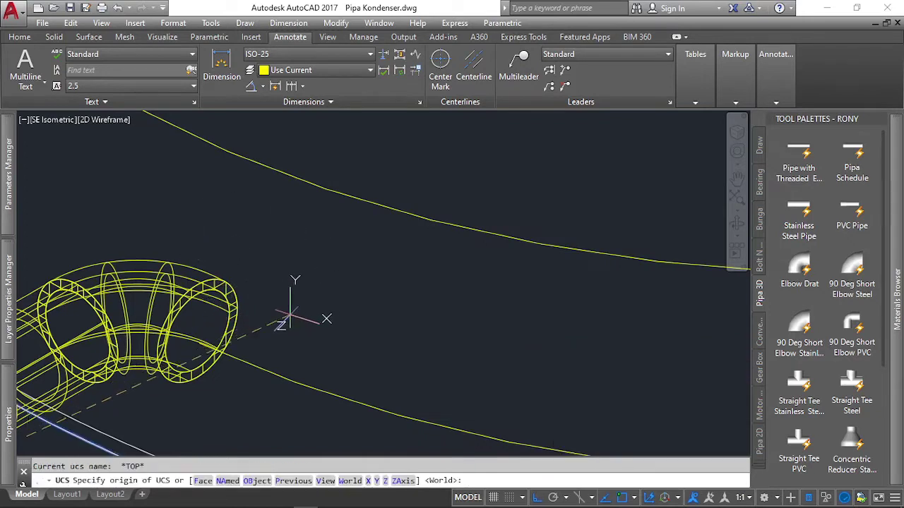
click(299, 305)
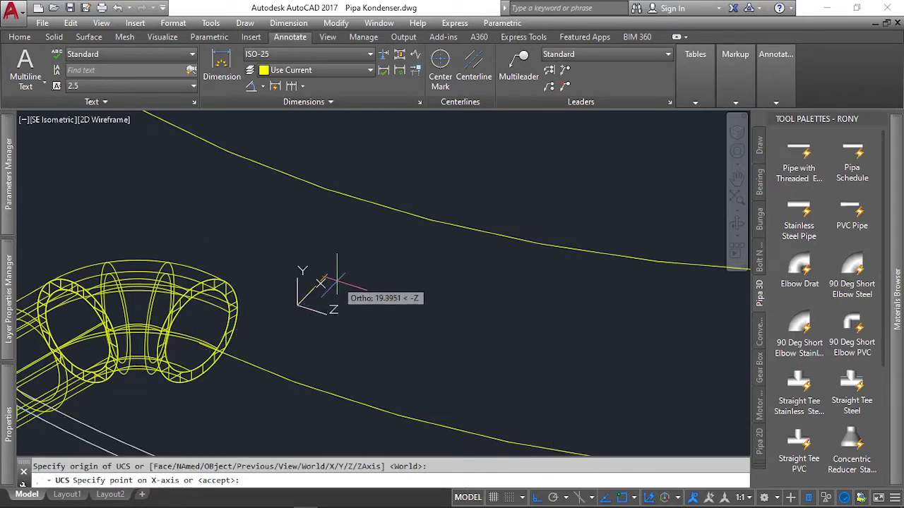
key(Escape)
key(Return)
scroll(254, 296, up, 2)
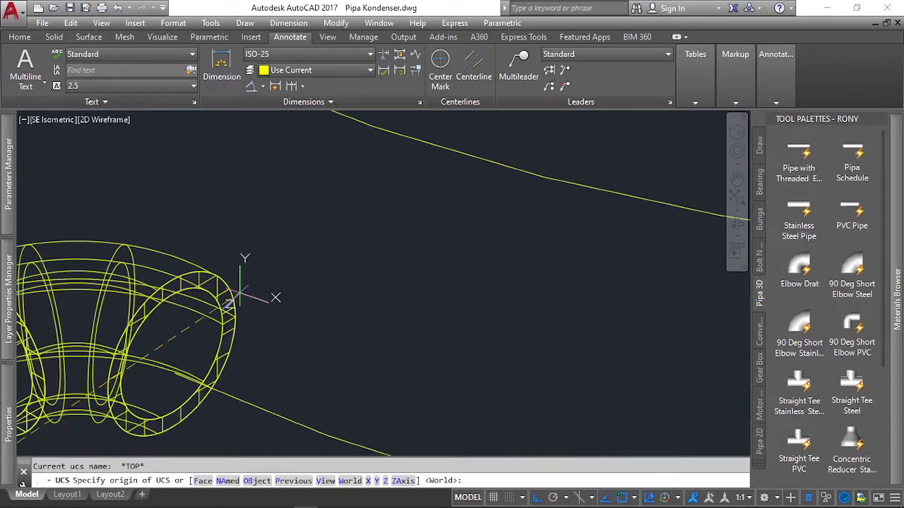
shift+right_click(297, 306)
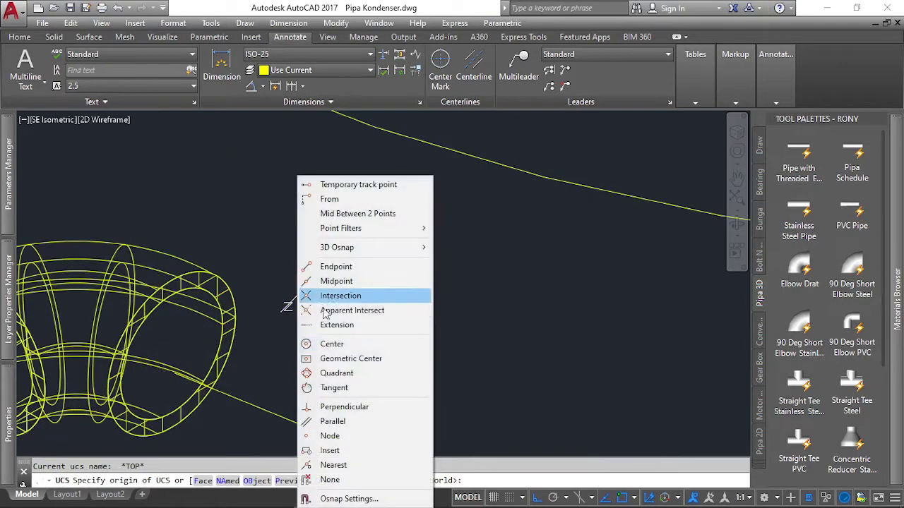
click(335, 349)
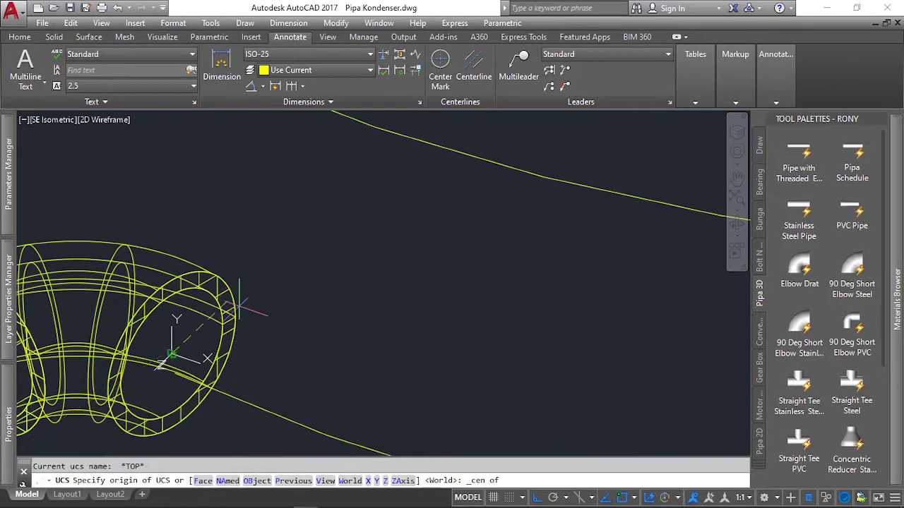
click(238, 305)
Aim the UCS X axis at a quadrant of the end circle and accept the orientation
scroll(251, 309, up, 3)
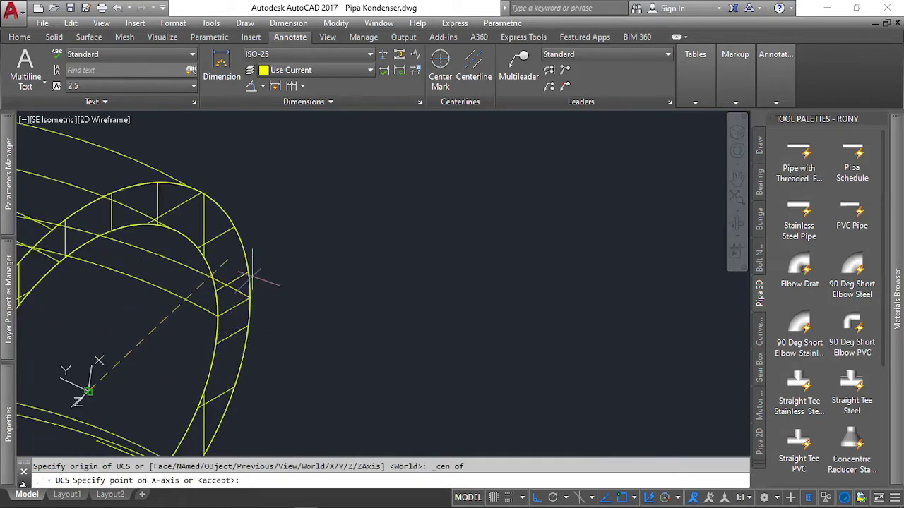
scroll(252, 276, down, 3)
scroll(126, 362, up, 2)
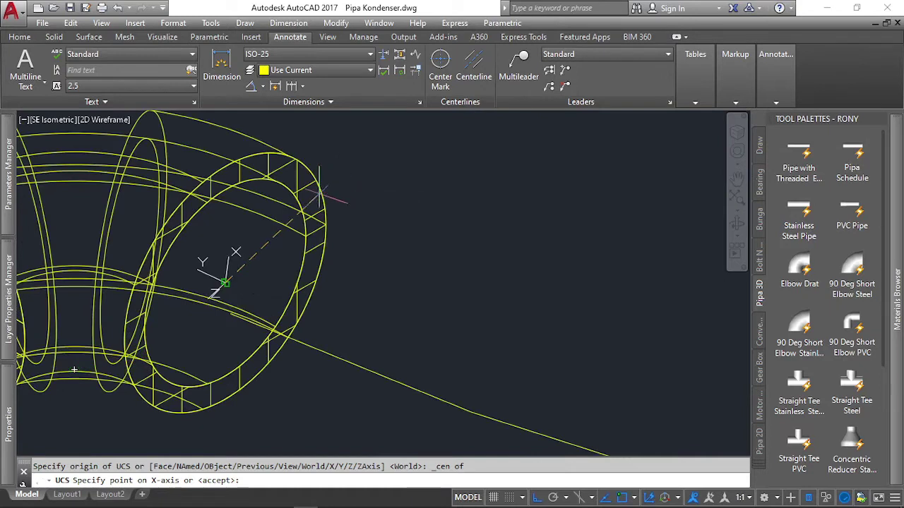
shift+right_click(356, 219)
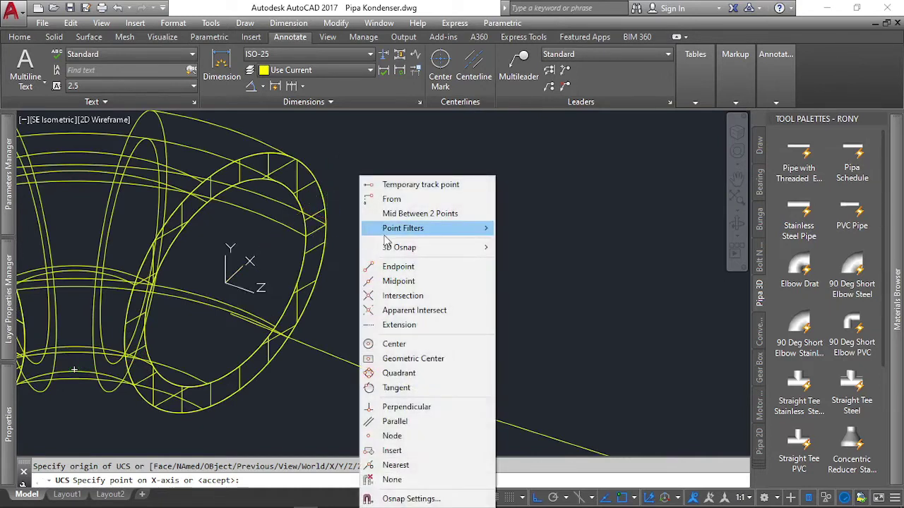
click(409, 373)
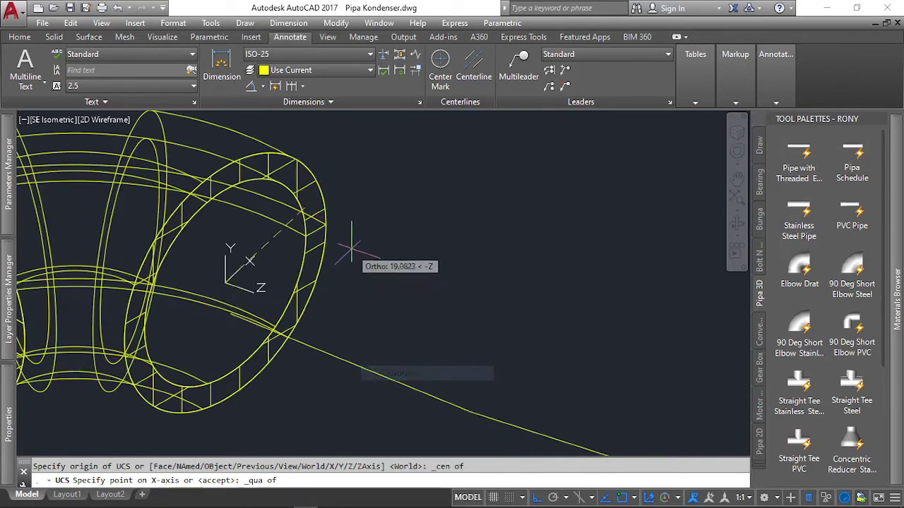
click(326, 224)
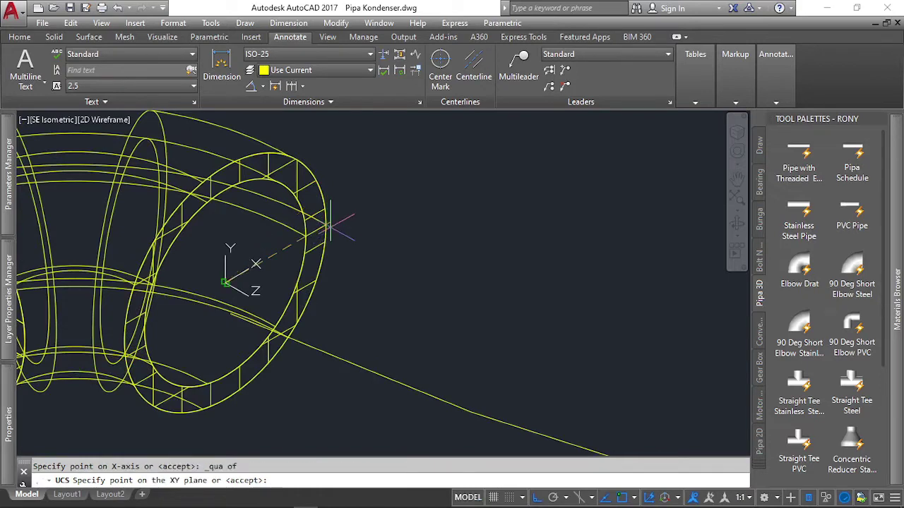
shift+middle_drag(329, 225, 335, 212)
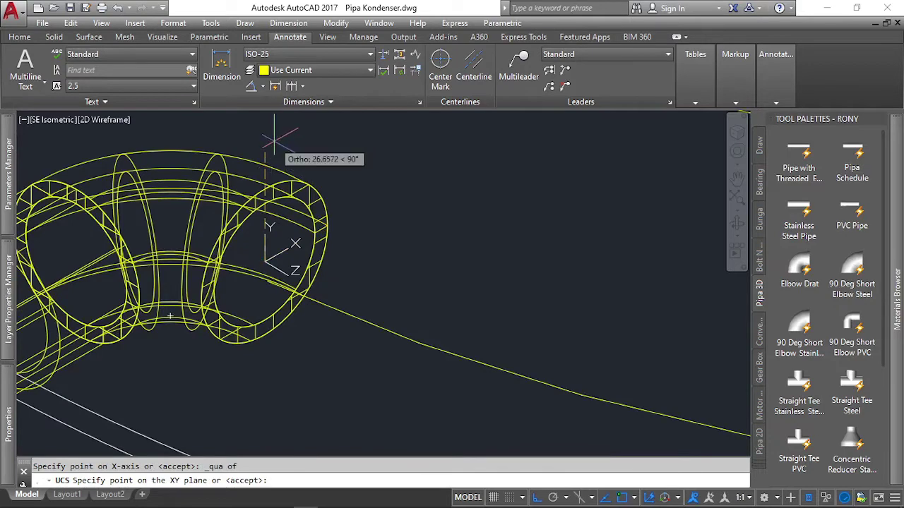
click(276, 136)
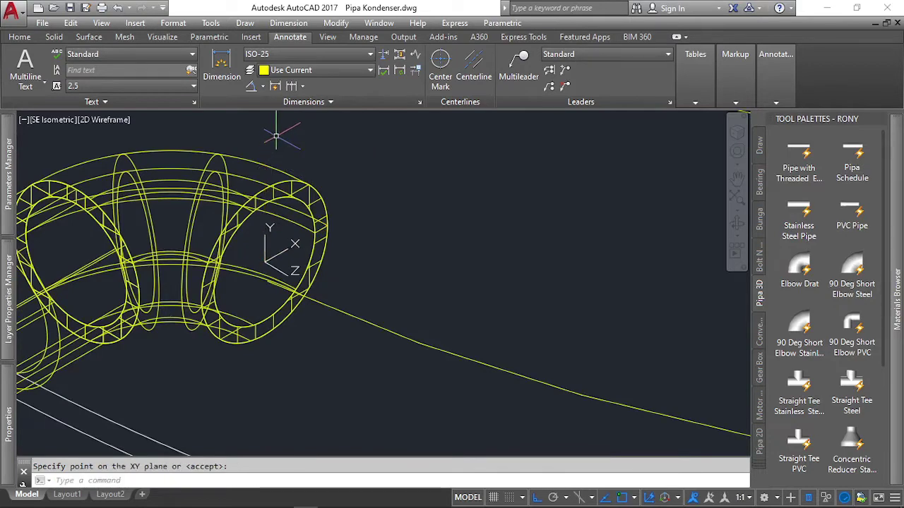
scroll(308, 279, up, 2)
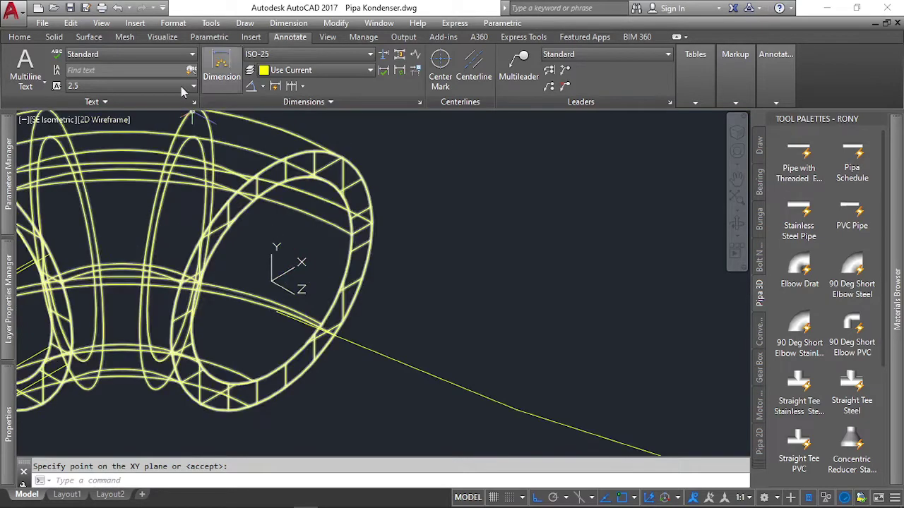
Draw two circles centred at the new UCS origin (0,0), then select both
click(19, 37)
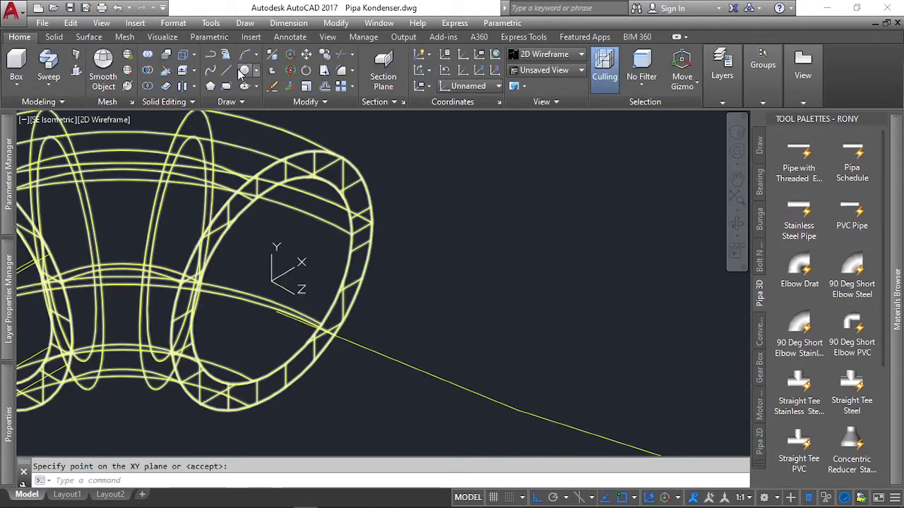
click(242, 71)
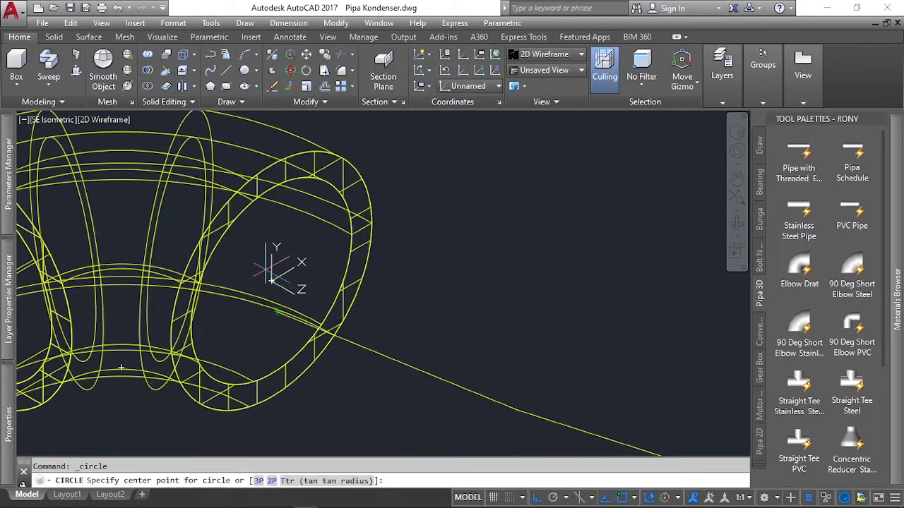
click(272, 280)
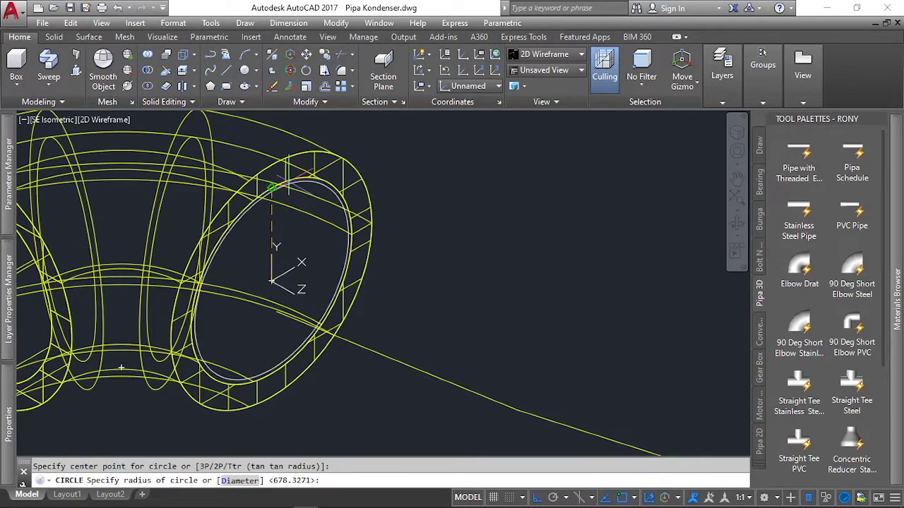
click(271, 187)
key(Return)
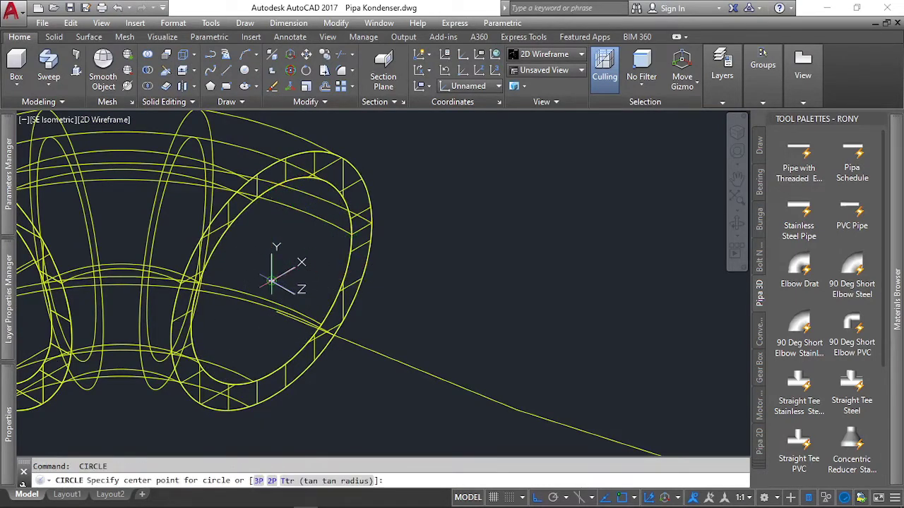
click(272, 280)
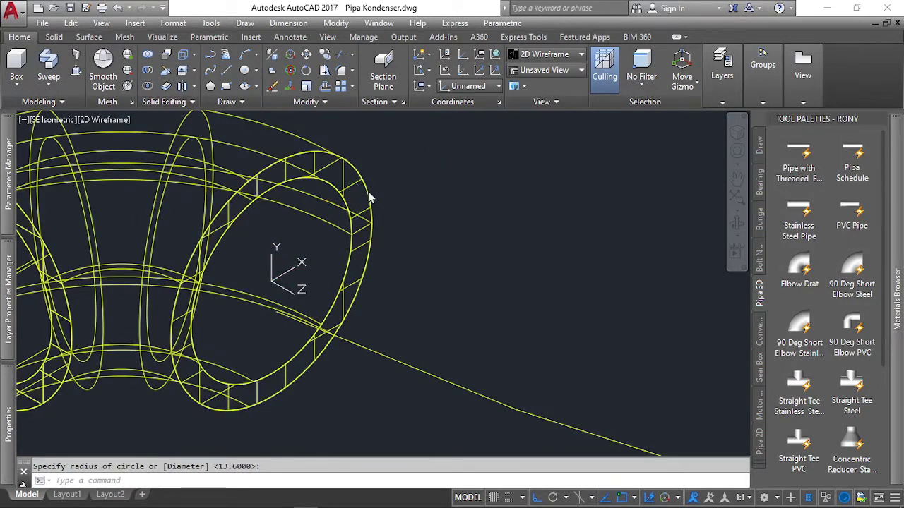
click(368, 198)
click(367, 200)
click(352, 201)
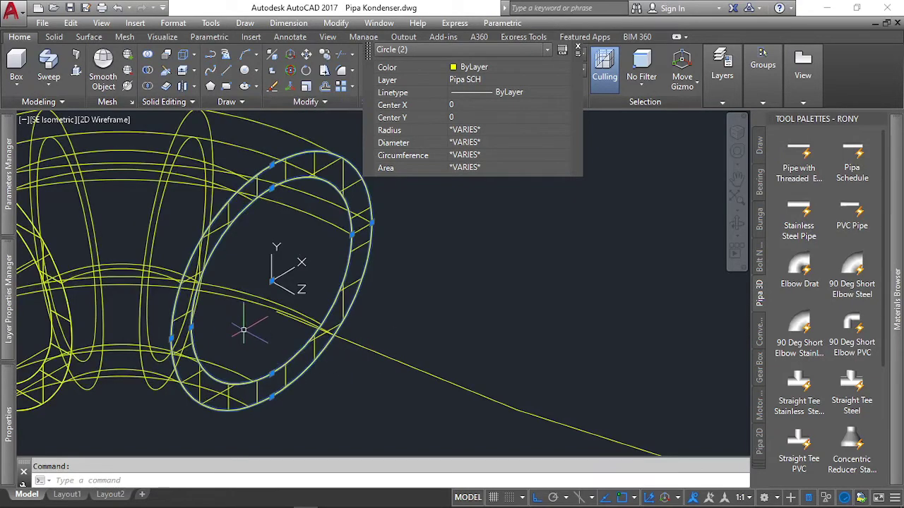
Try a sweep of the circles along a picked curve, then cancel it
scroll(235, 344, down, 4)
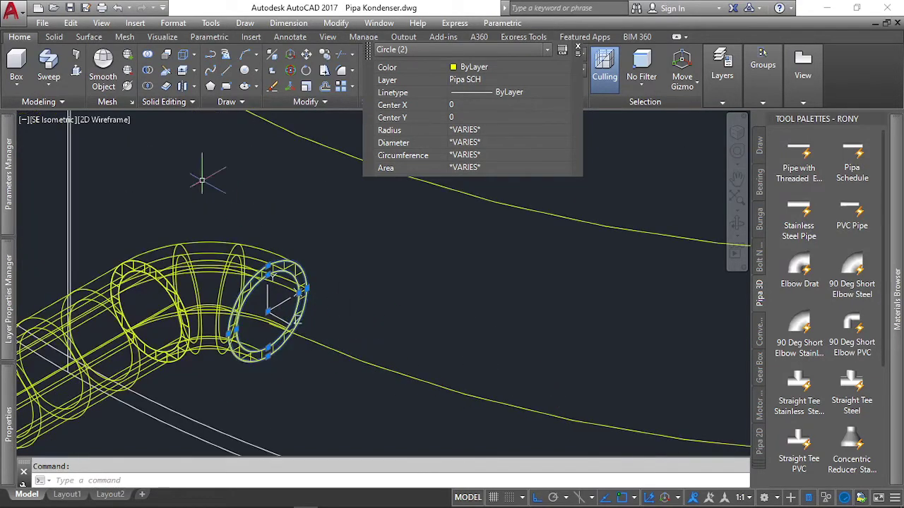
click(48, 69)
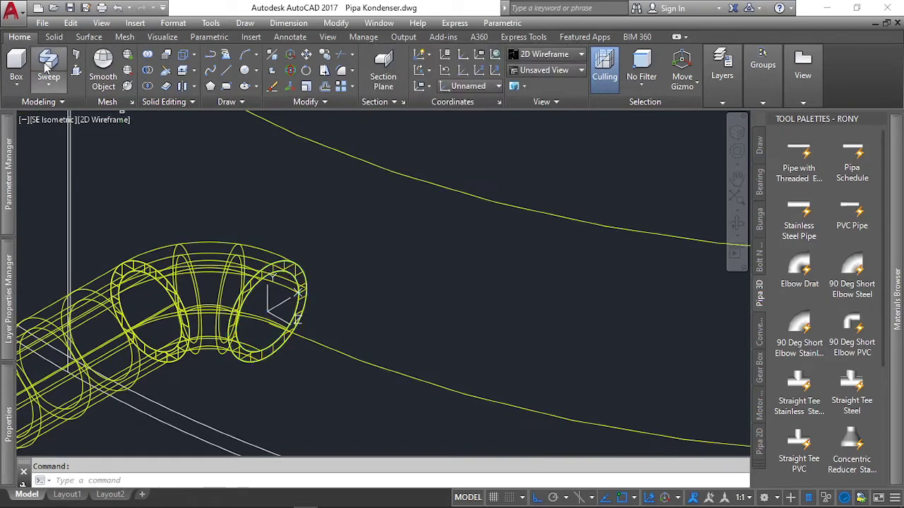
click(297, 285)
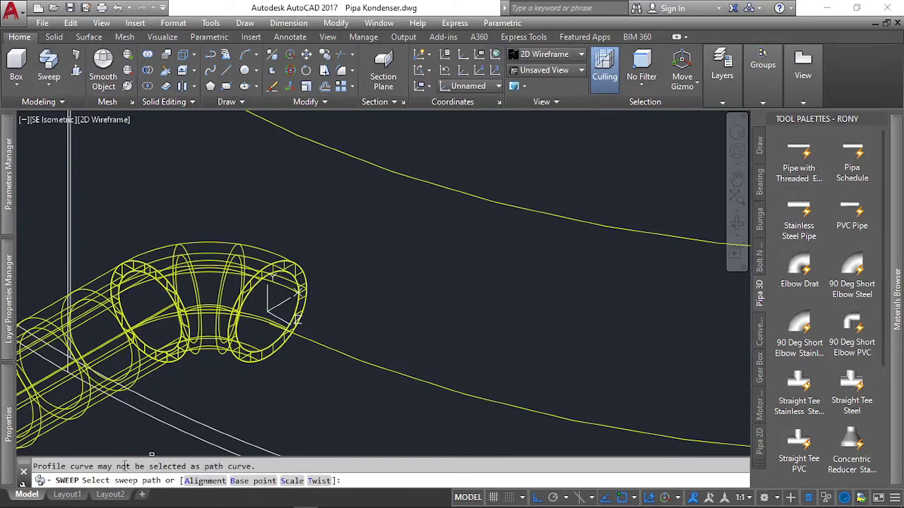
key(Escape)
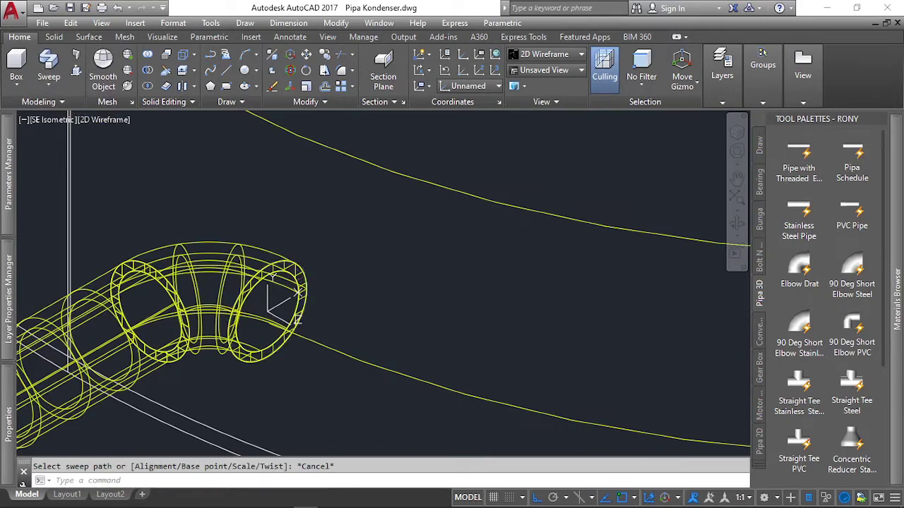
Select both profile circles and start Sweep with perpendicular alignment set to Yes
click(301, 279)
click(300, 278)
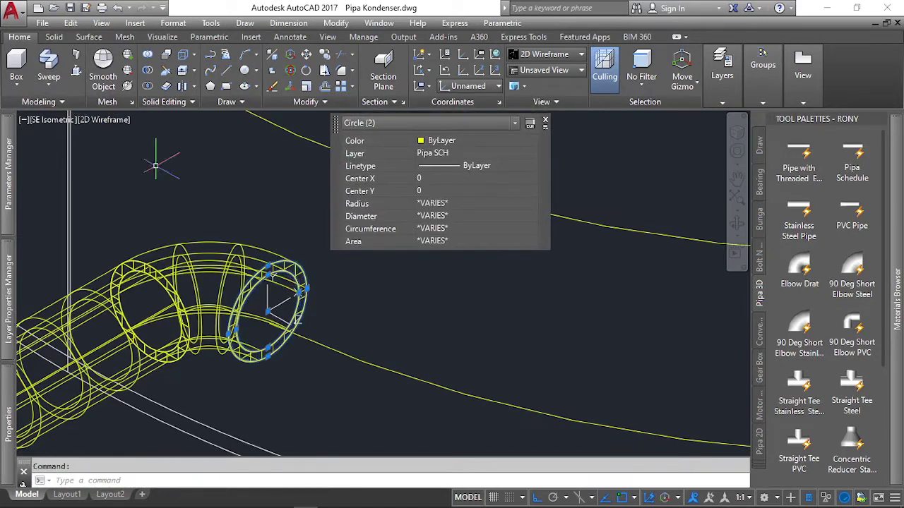
click(49, 67)
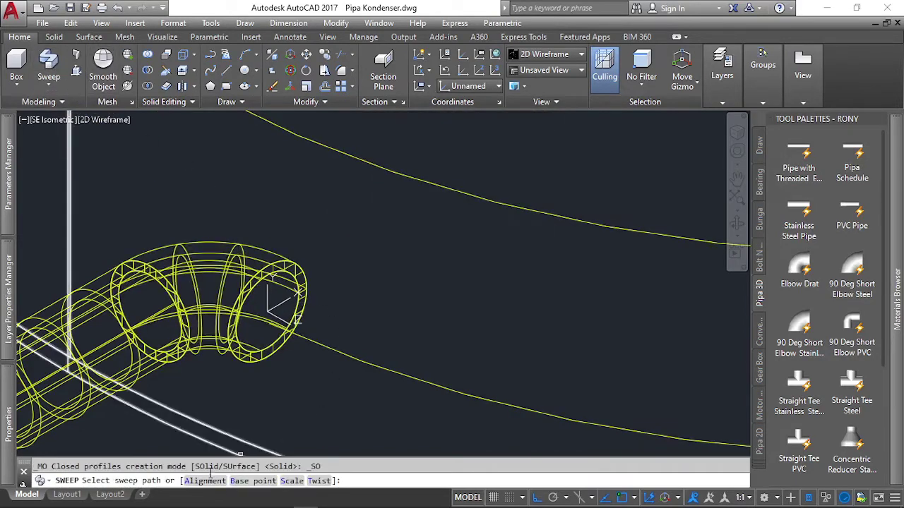
click(206, 480)
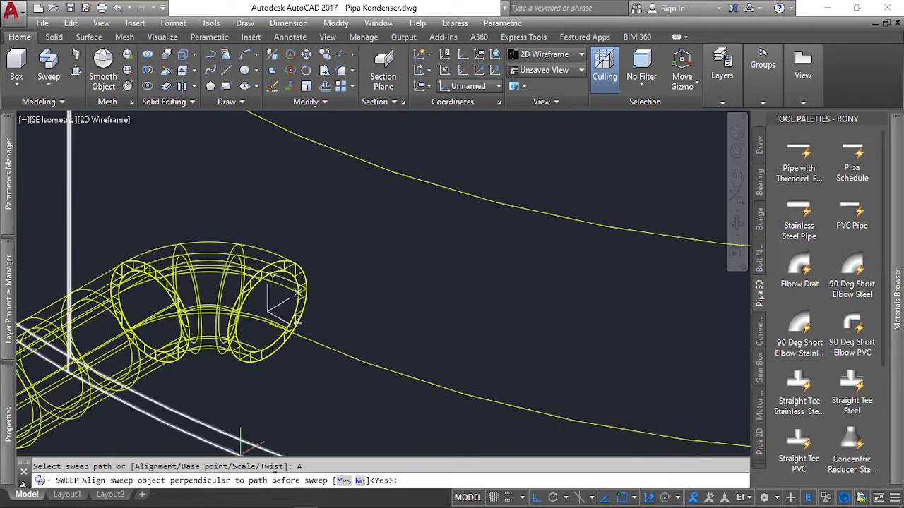
click(343, 481)
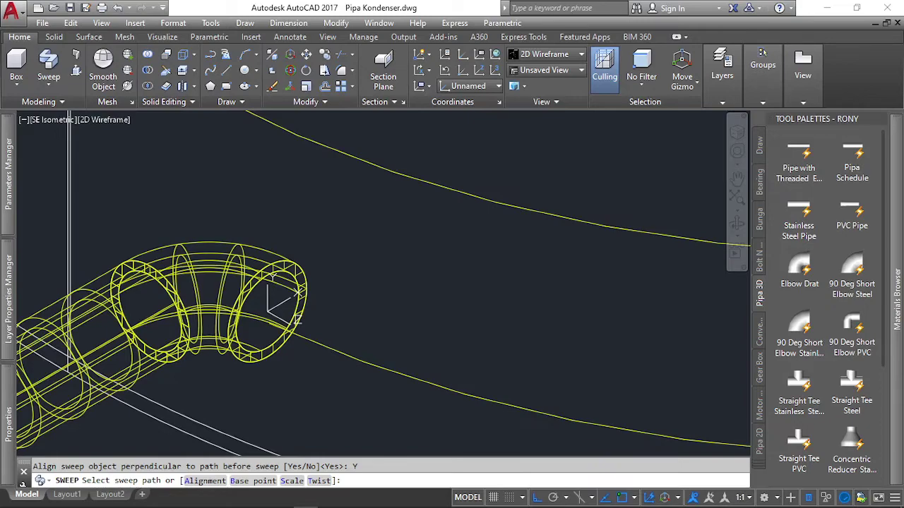
Complete the sweep of the pipe profile along the helical path to form the coiled tube
click(290, 337)
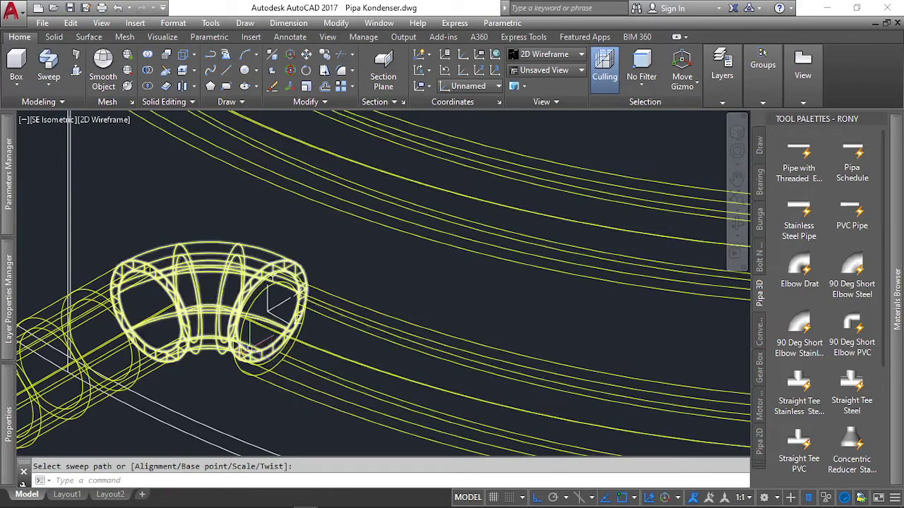
scroll(280, 268, down, 2)
scroll(286, 279, down, 1)
scroll(300, 314, down, 2)
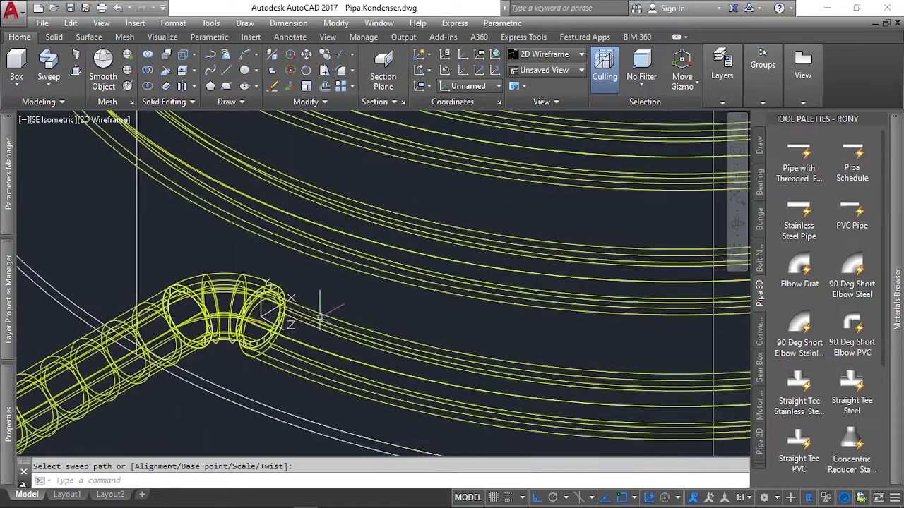
scroll(294, 330, down, 2)
scroll(294, 331, up, 4)
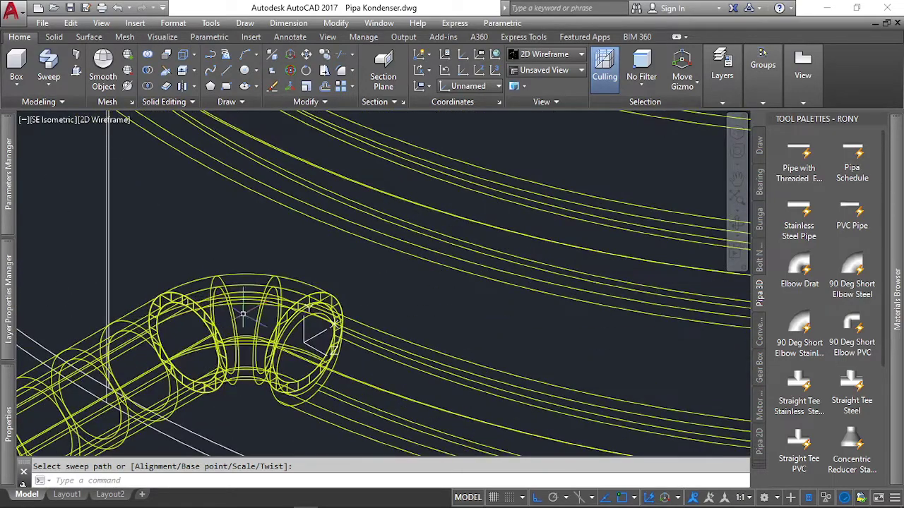
scroll(305, 339, down, 5)
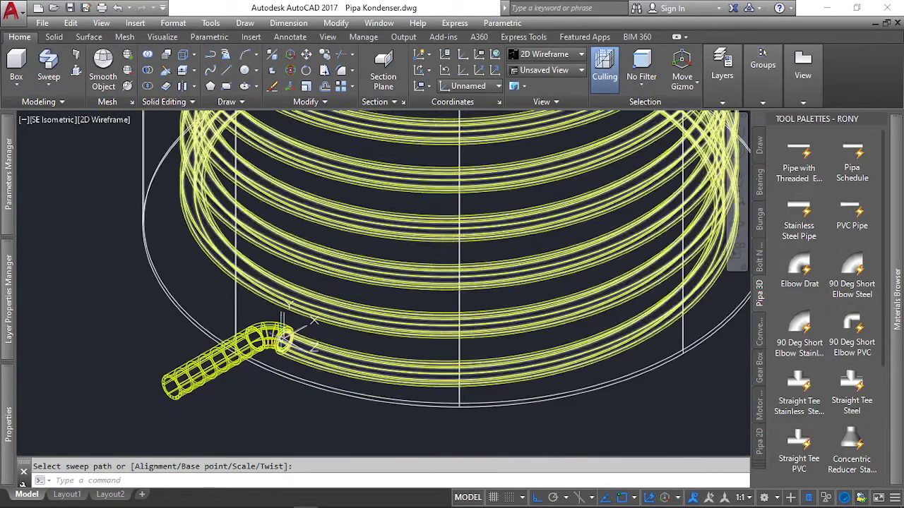
click(53, 120)
Switch the viewport to the Top view
click(57, 150)
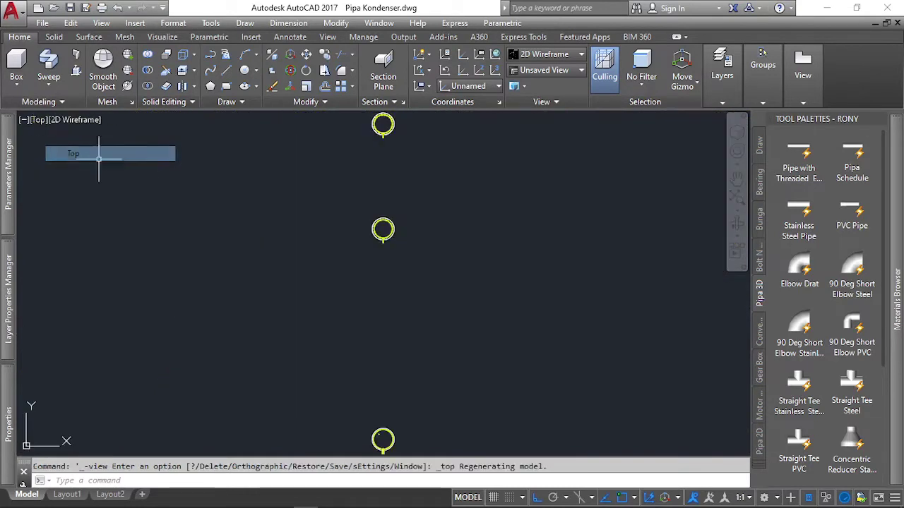
scroll(363, 248, up, 5)
scroll(368, 233, up, 2)
scroll(368, 233, down, 5)
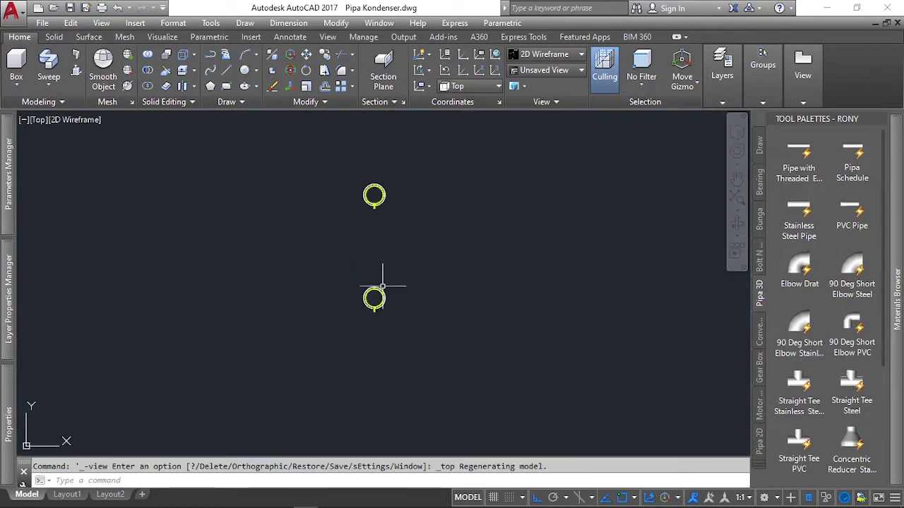
scroll(381, 200, up, 5)
scroll(378, 201, down, 5)
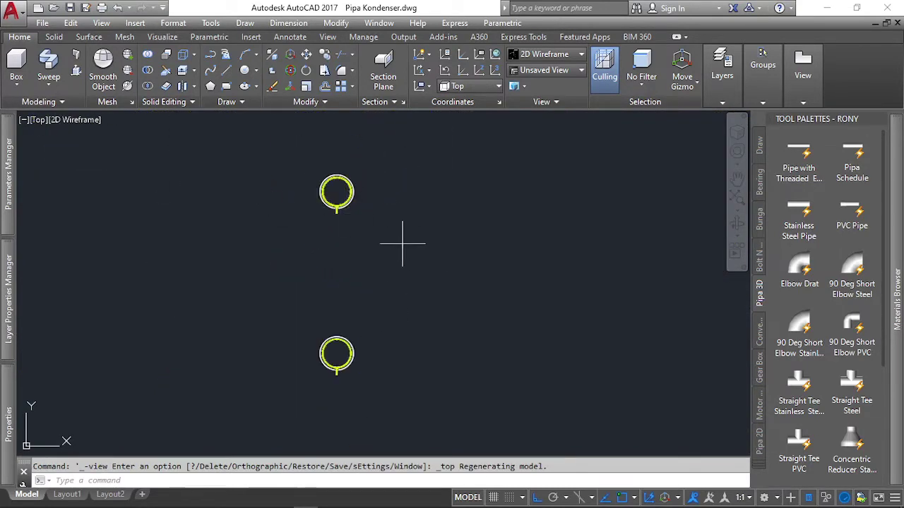
Erase the upper leftover ring with a crossing selection
click(401, 245)
click(297, 154)
key(Delete)
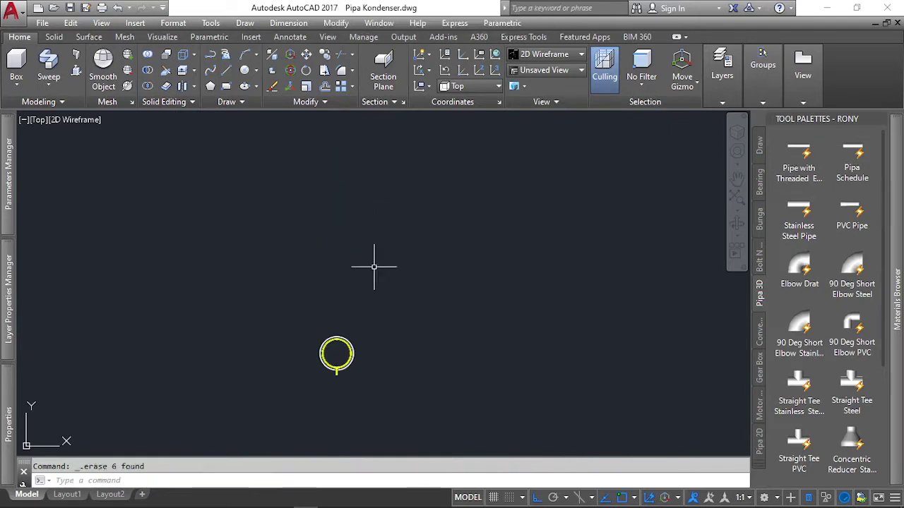
scroll(393, 236, down, 1)
scroll(363, 428, up, 2)
scroll(395, 395, up, 4)
Erase the remaining small ring and zoom in on the elbow joint
click(487, 408)
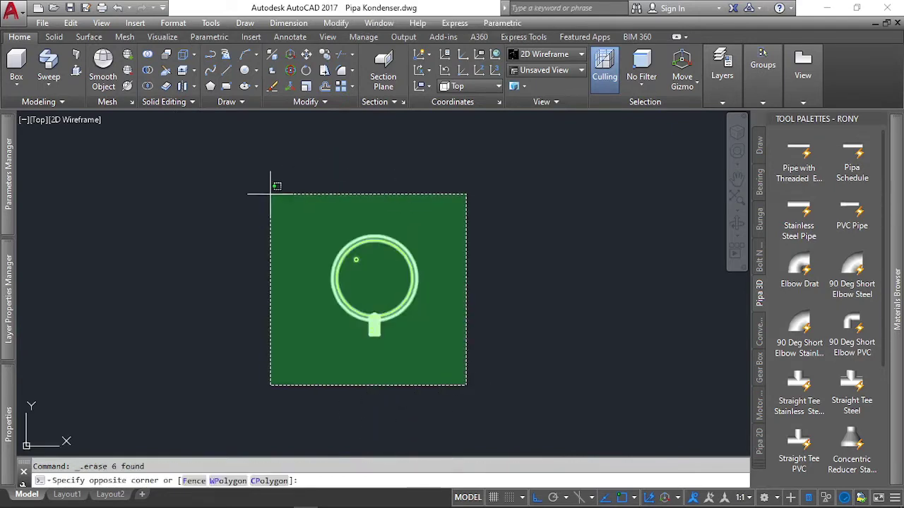
click(270, 193)
key(Delete)
scroll(381, 208, up, 3)
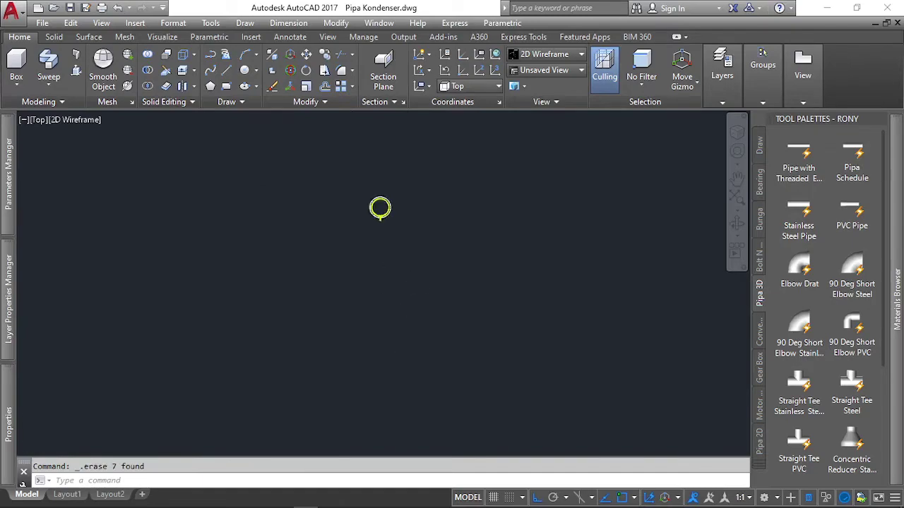
scroll(339, 177, up, 3)
scroll(397, 297, up, 3)
scroll(397, 297, up, 2)
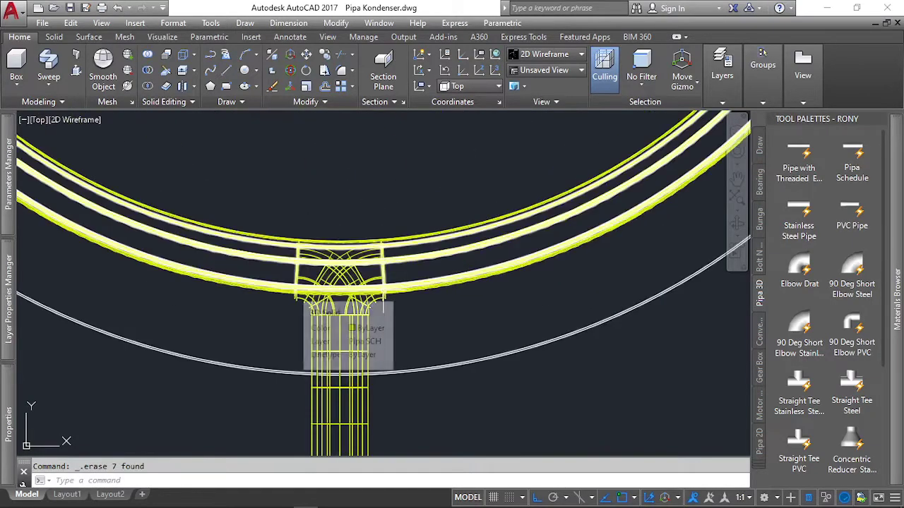
scroll(397, 297, up, 1)
scroll(244, 265, up, 1)
scroll(247, 282, up, 1)
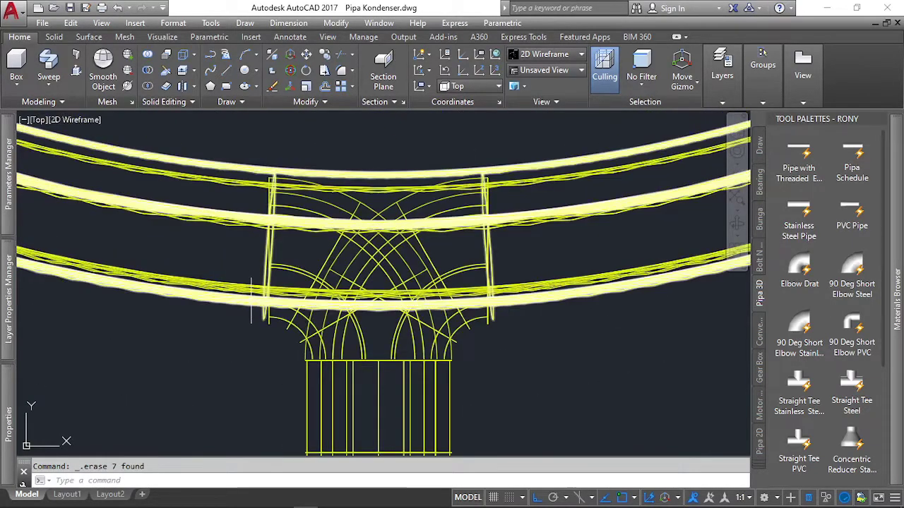
click(81, 121)
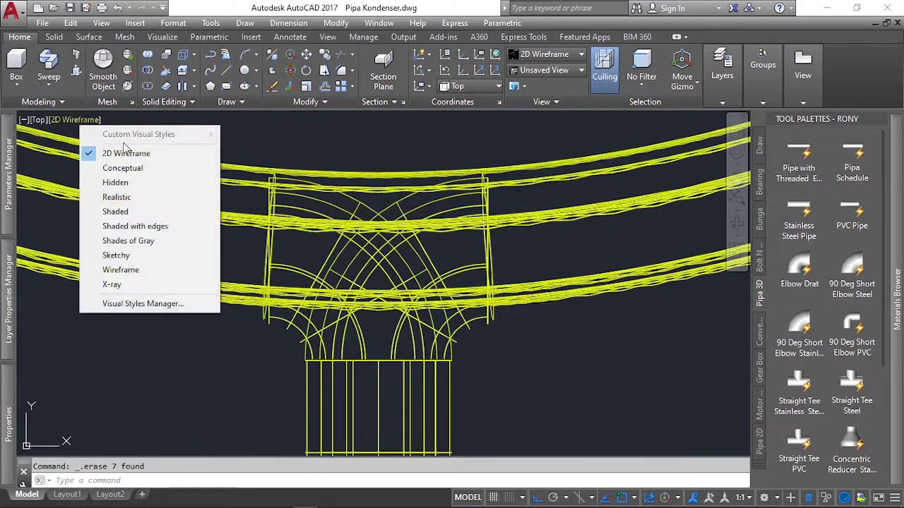
click(139, 200)
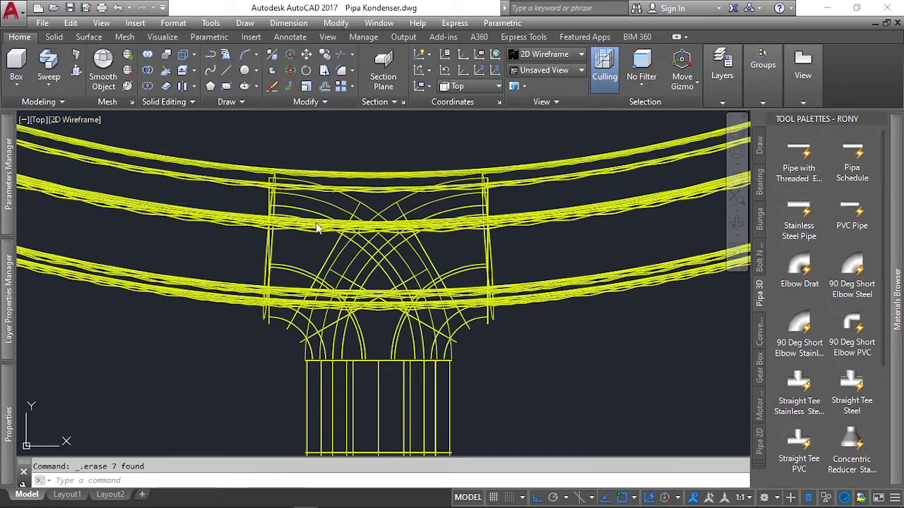
scroll(268, 195, up, 1)
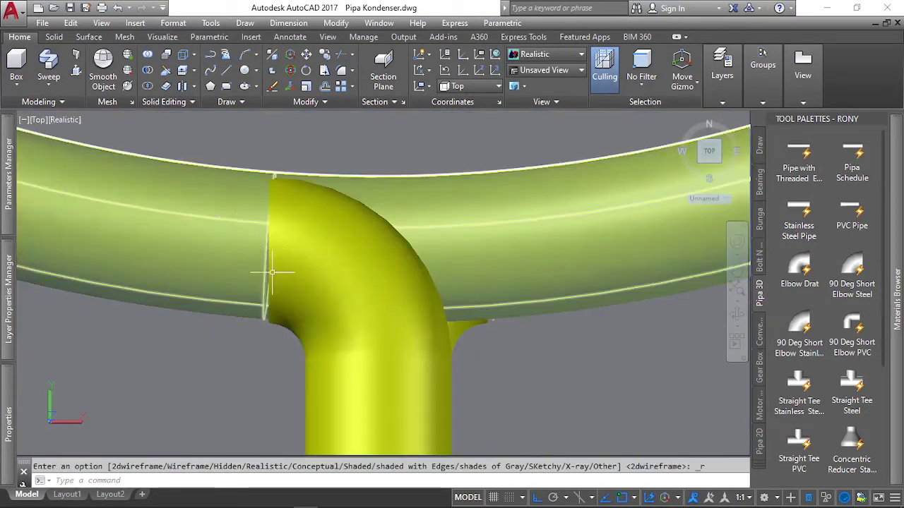
scroll(265, 180, up, 2)
scroll(275, 170, up, 3)
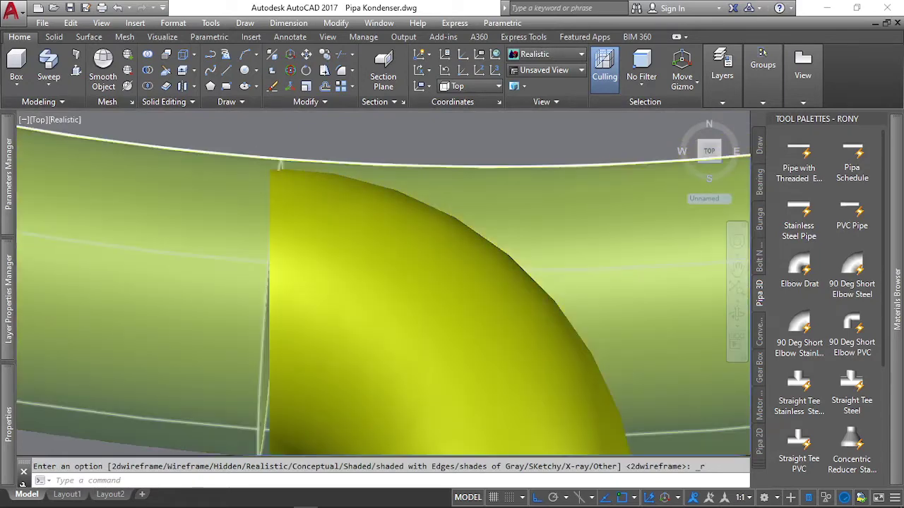
scroll(281, 165, down, 1)
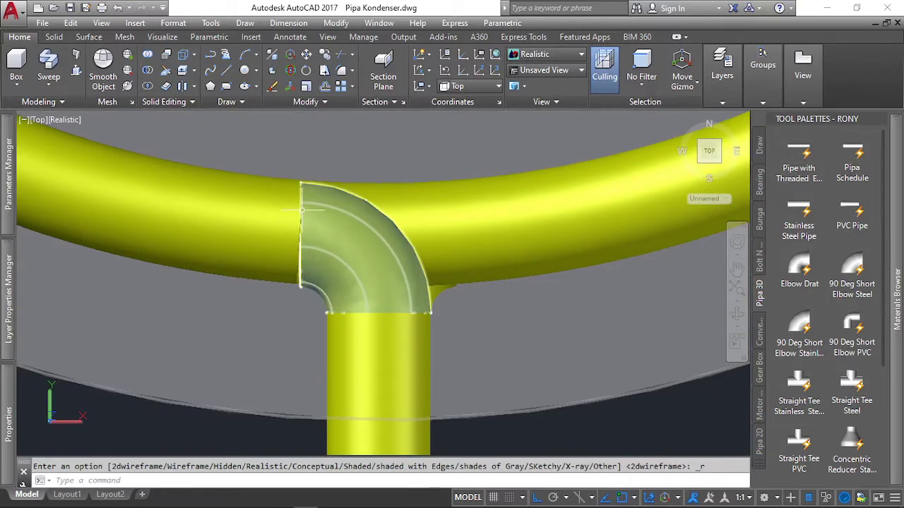
click(58, 121)
Return the display to the 2D Wireframe visual style and zoom around the coil
click(88, 153)
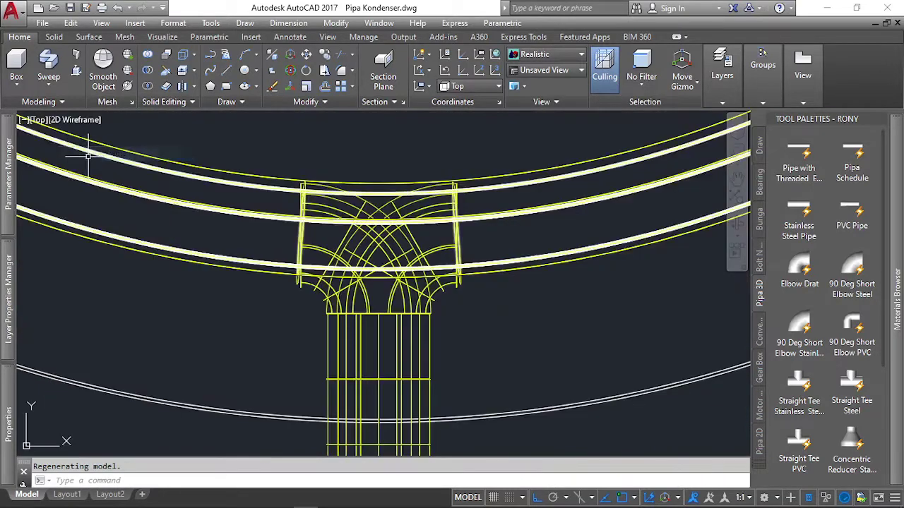
scroll(293, 251, up, 5)
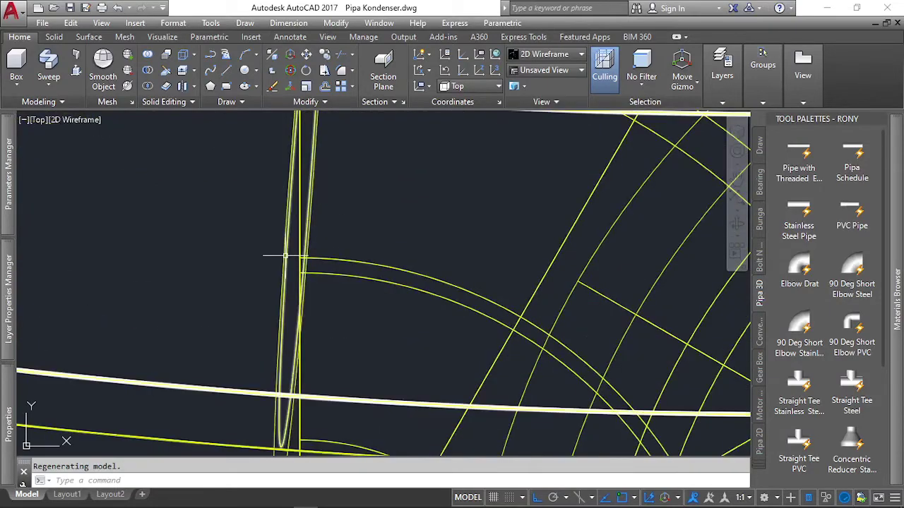
scroll(268, 254, down, 2)
scroll(333, 278, down, 2)
scroll(275, 321, down, 2)
scroll(275, 317, up, 2)
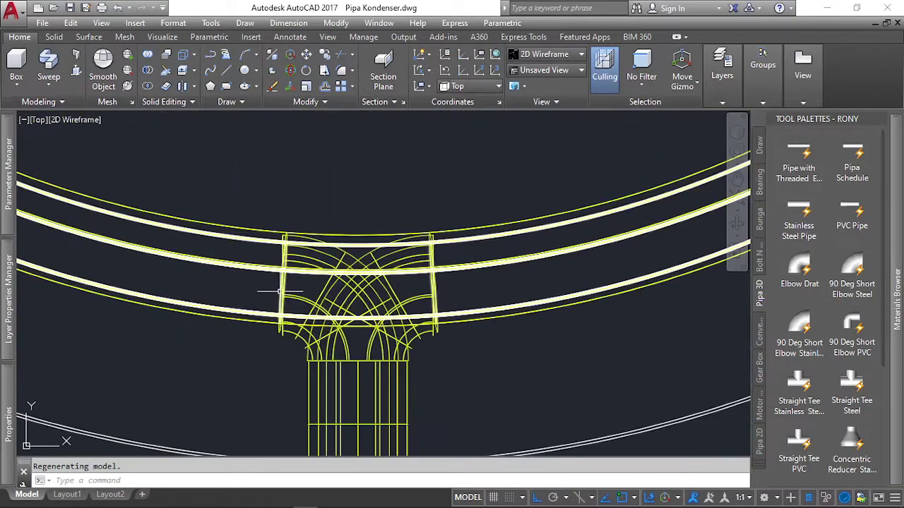
scroll(272, 303, down, 2)
scroll(272, 303, down, 2)
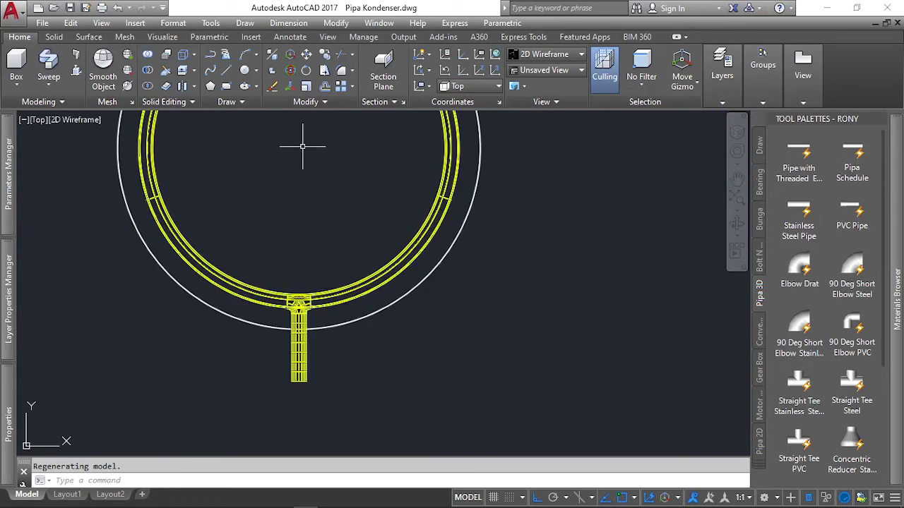
scroll(296, 296, up, 3)
scroll(233, 233, up, 3)
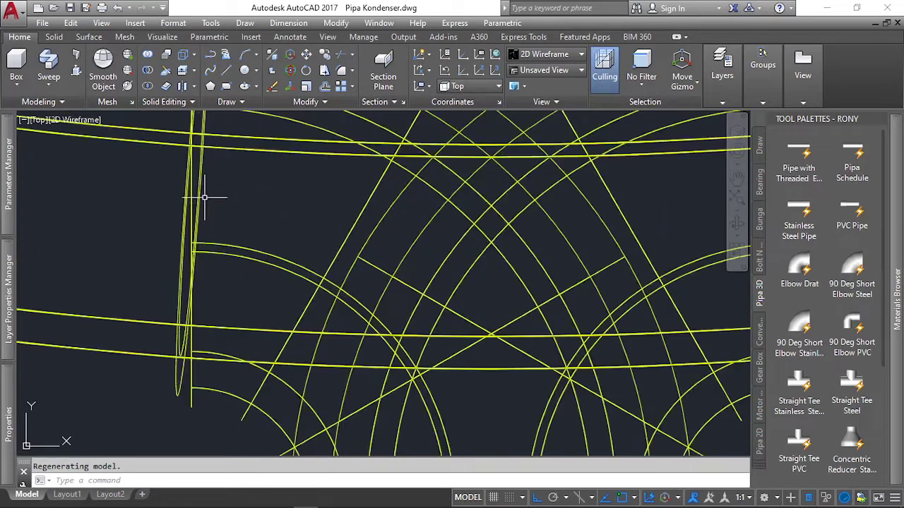
scroll(211, 261, up, 2)
scroll(210, 261, down, 3)
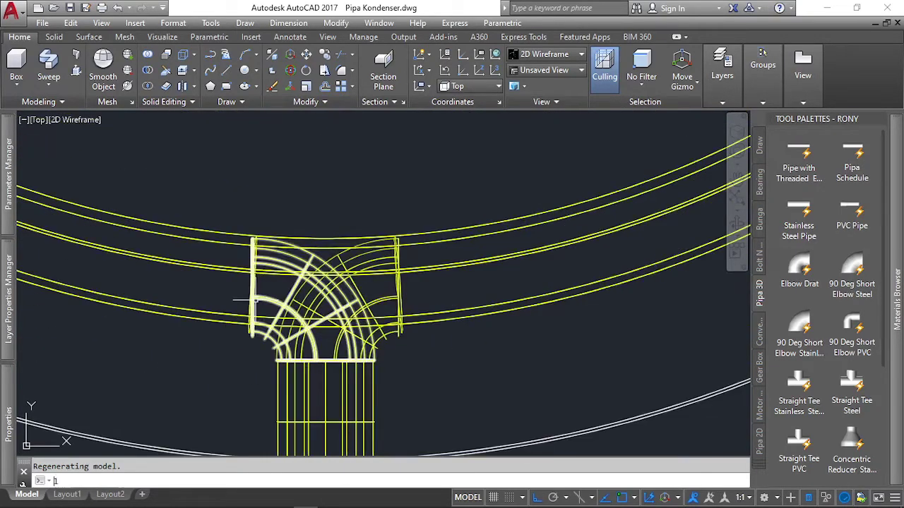
scroll(261, 289, up, 2)
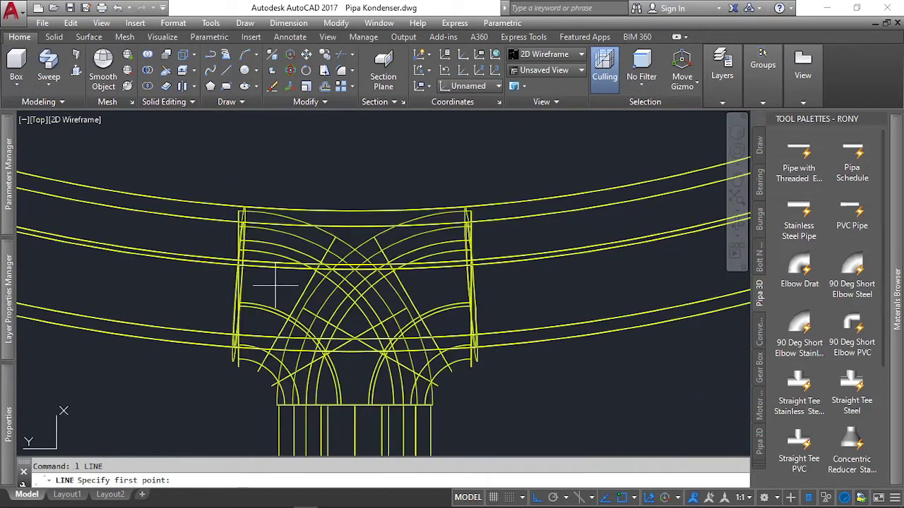
scroll(275, 286, up, 2)
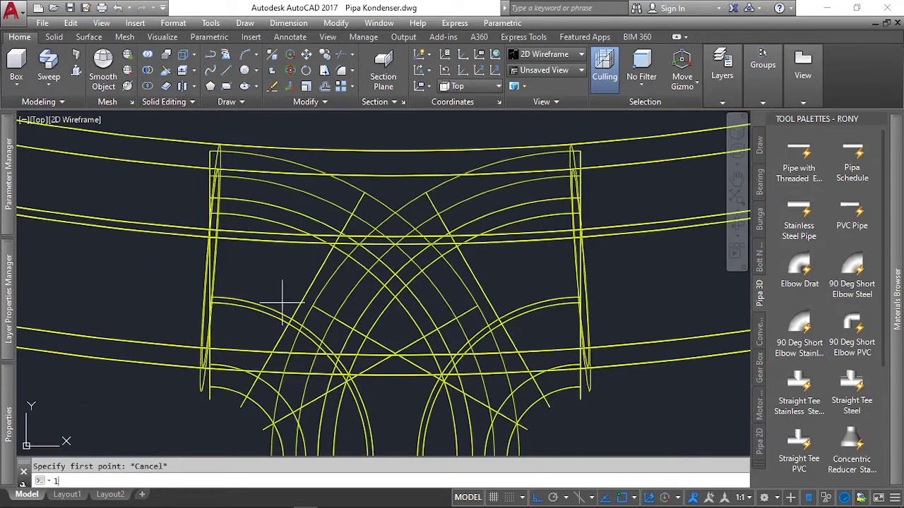
Cancel the center-snapped line, then select and clear the pipe block
shift+right_click(282, 303)
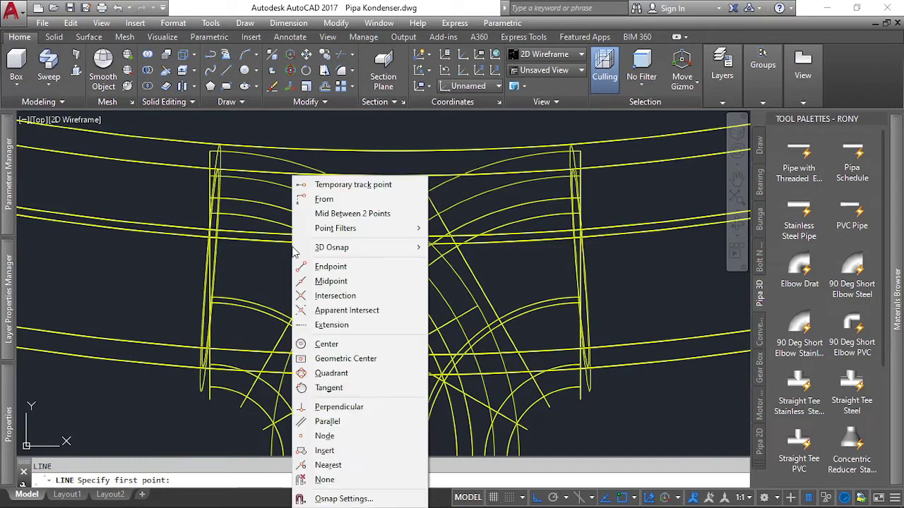
click(310, 344)
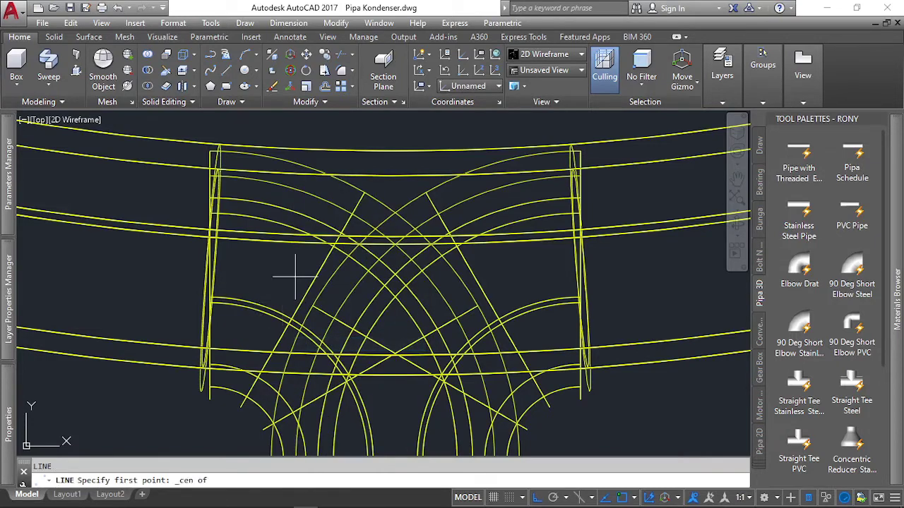
key(Escape)
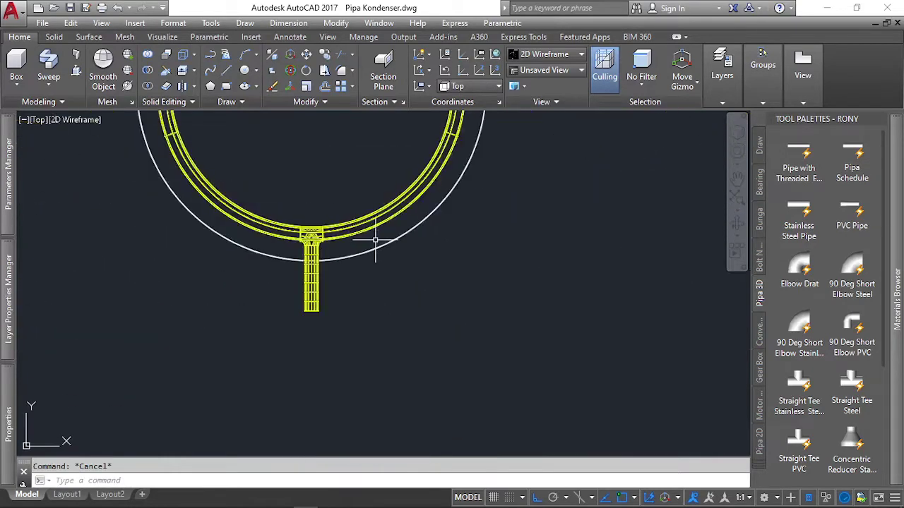
scroll(373, 238, down, 5)
scroll(414, 252, up, 4)
scroll(314, 228, up, 3)
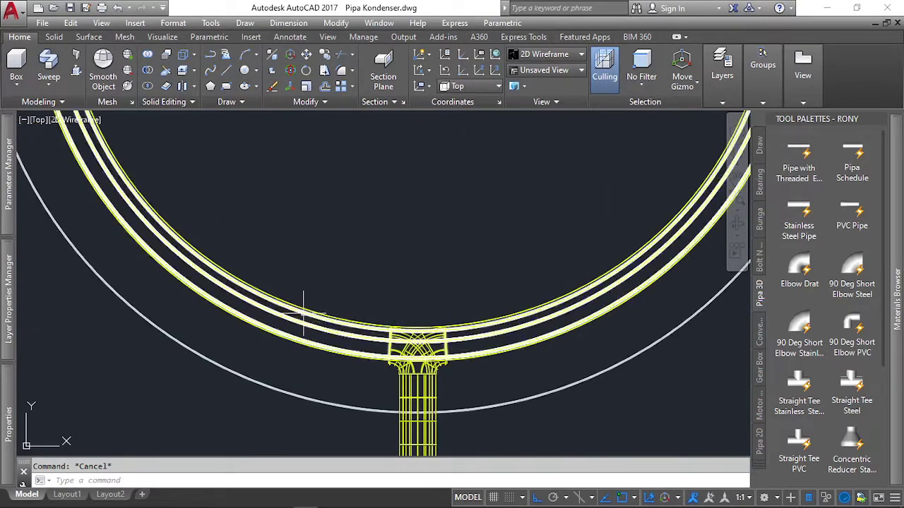
scroll(303, 223, down, 3)
scroll(272, 252, up, 5)
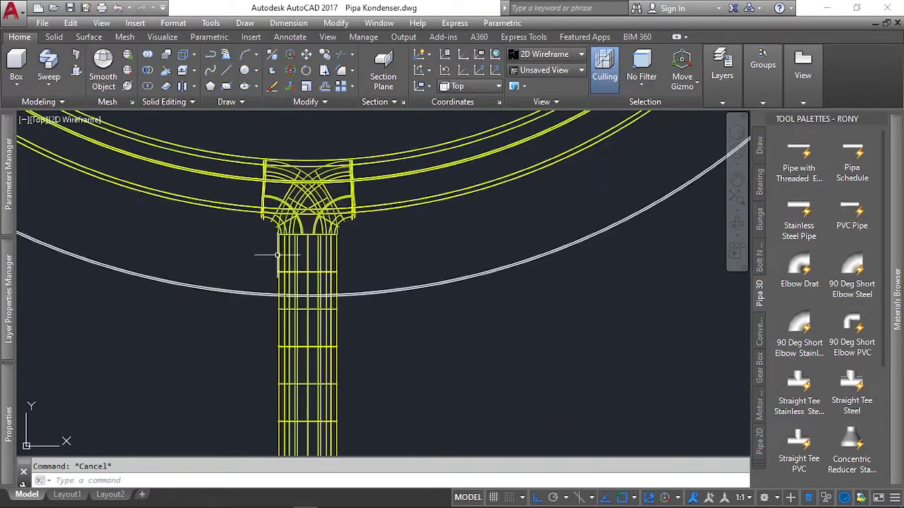
scroll(299, 248, up, 2)
scroll(303, 249, up, 2)
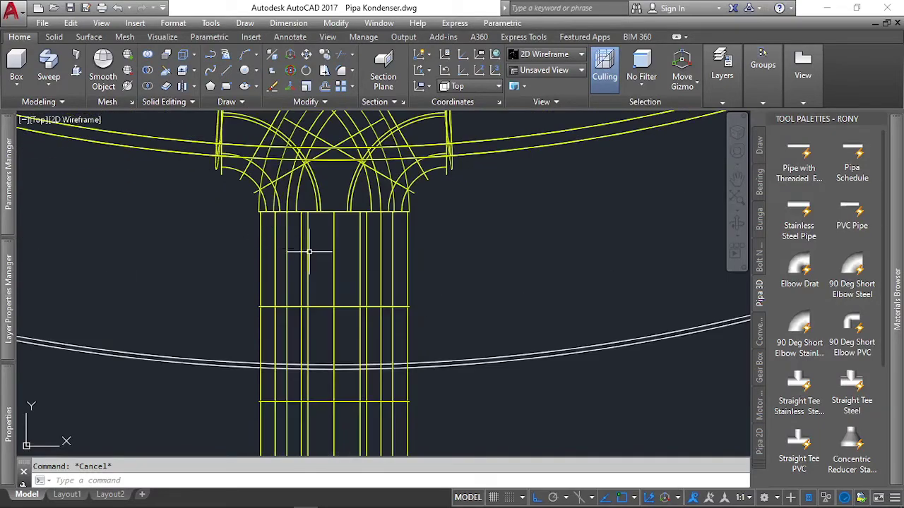
click(288, 249)
key(Escape)
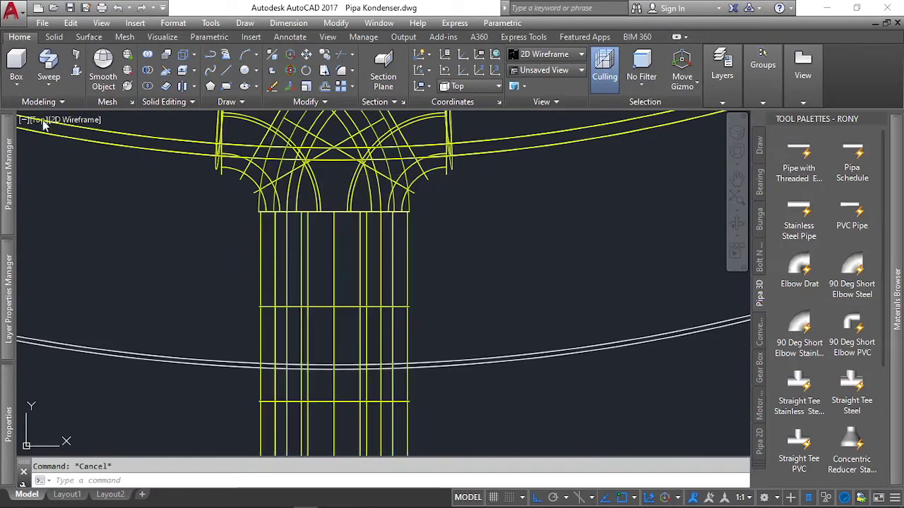
scroll(360, 283, down, 5)
shift+middle_drag(356, 282, 313, 226)
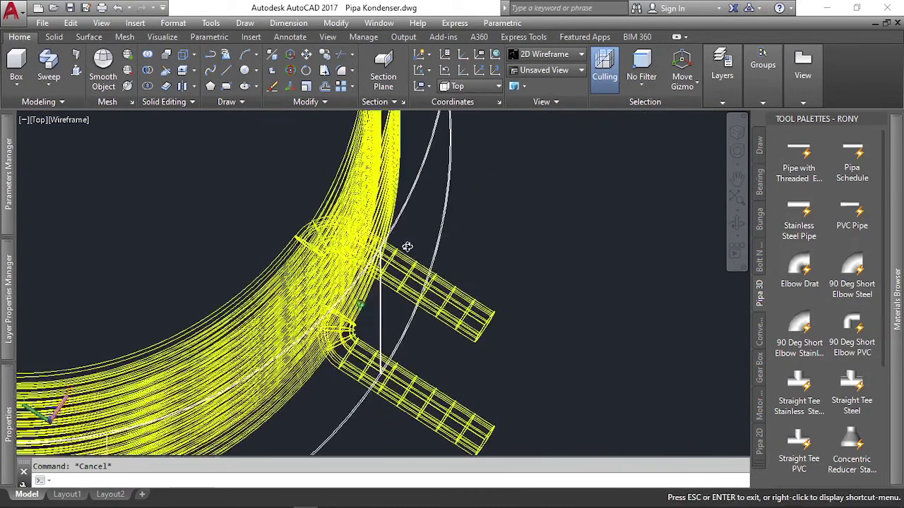
scroll(365, 199, up, 3)
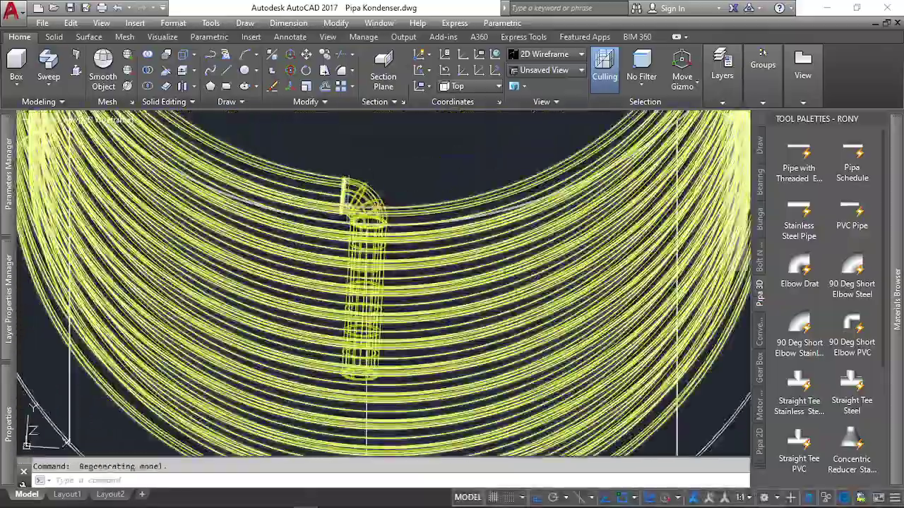
scroll(365, 200, up, 2)
scroll(365, 199, down, 5)
scroll(360, 311, up, 3)
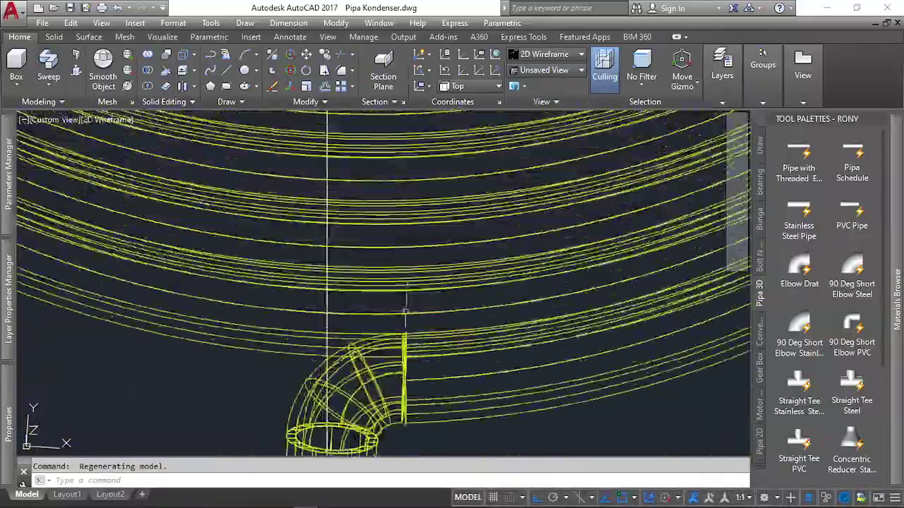
scroll(360, 310, up, 2)
scroll(381, 296, down, 4)
scroll(400, 289, down, 1)
scroll(400, 289, up, 4)
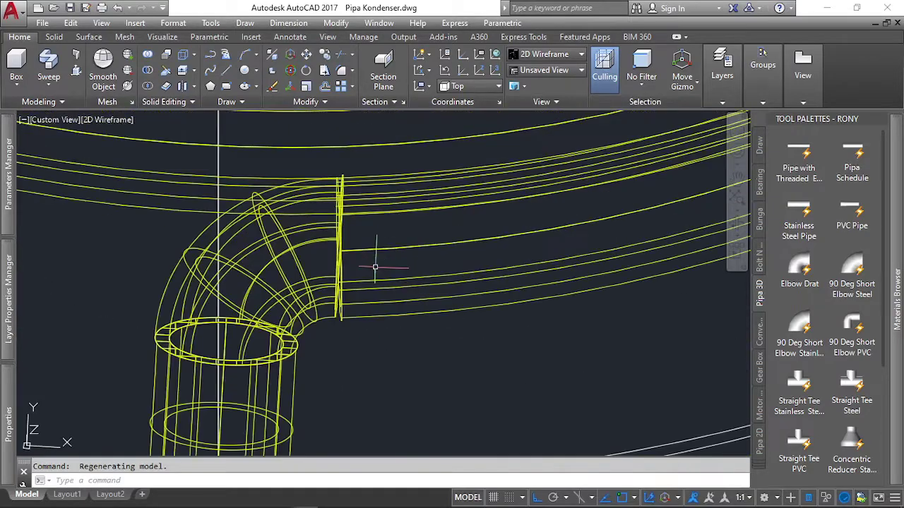
scroll(372, 259, down, 4)
scroll(343, 268, up, 4)
scroll(315, 287, down, 2)
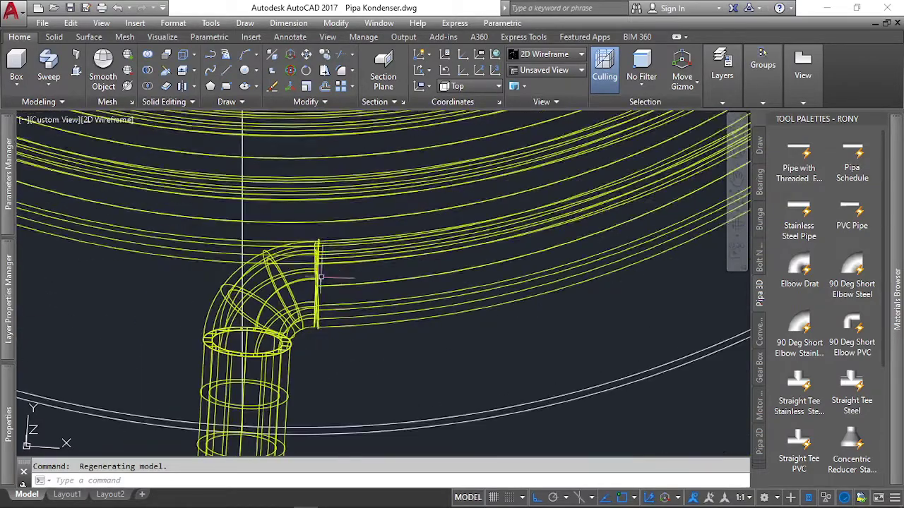
scroll(315, 238, up, 4)
scroll(315, 238, down, 2)
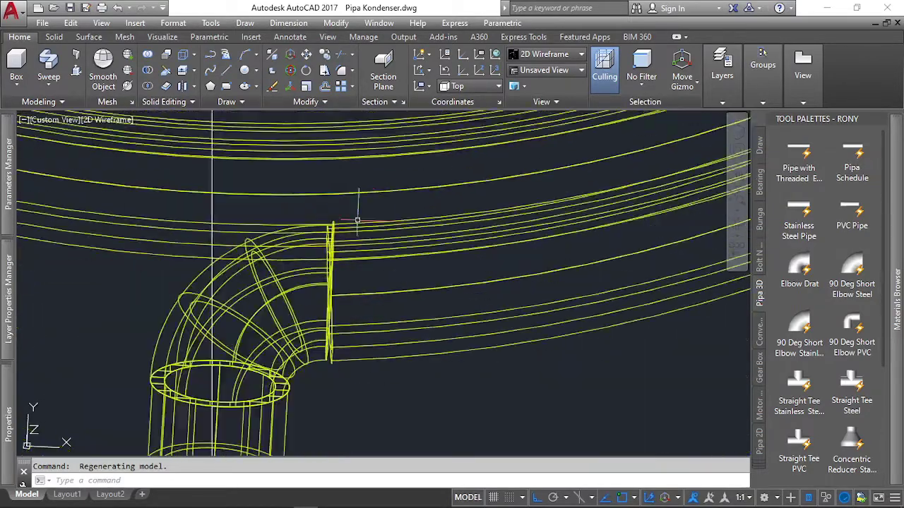
scroll(332, 233, down, 1)
scroll(335, 262, up, 3)
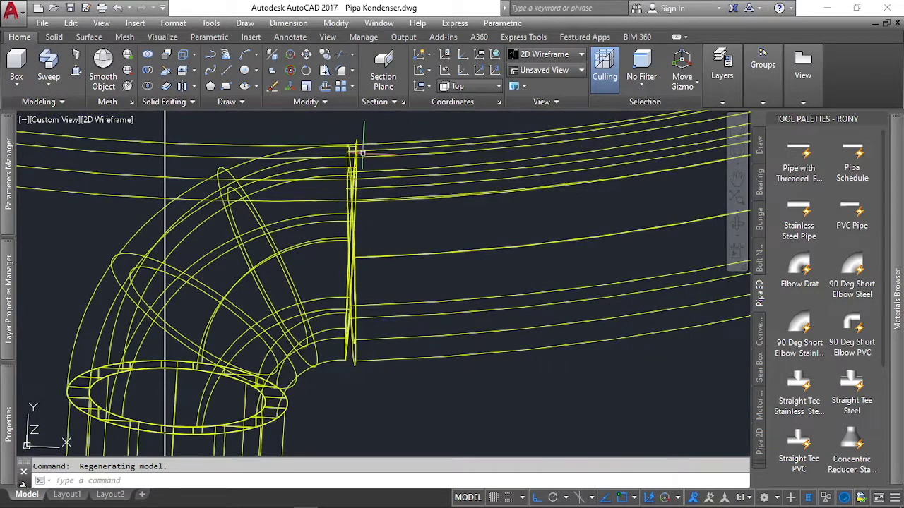
scroll(348, 346, down, 1)
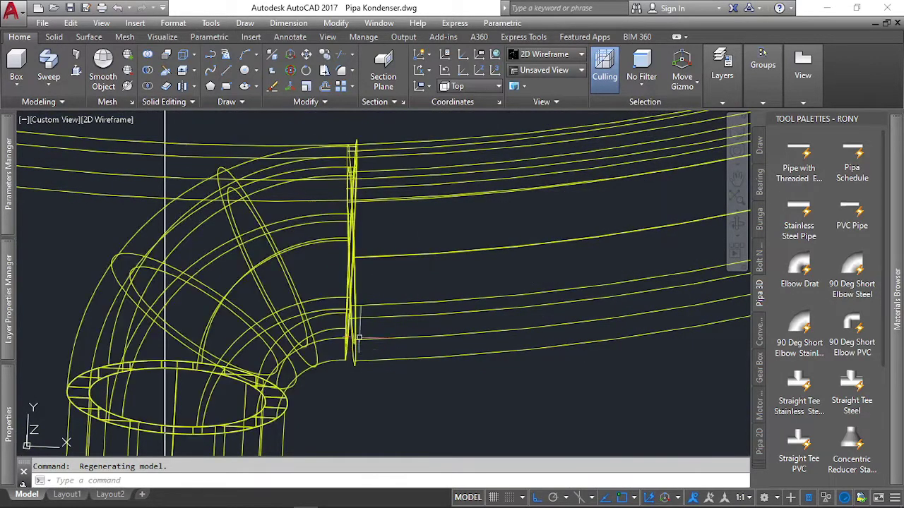
scroll(348, 346, down, 2)
scroll(349, 332, down, 2)
scroll(351, 311, down, 2)
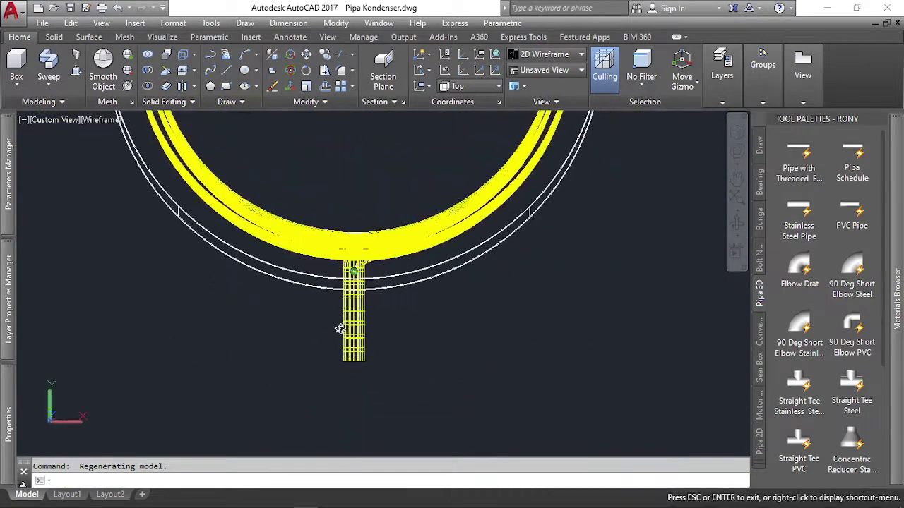
click(52, 121)
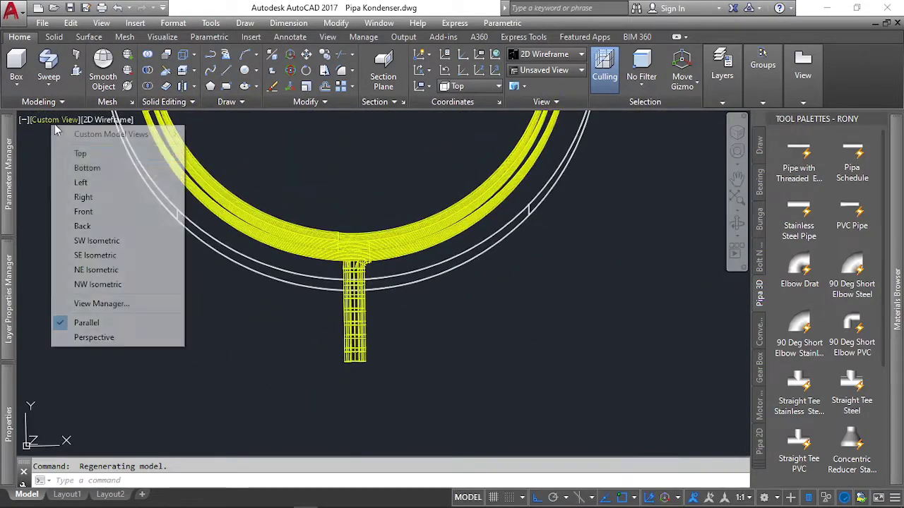
click(85, 154)
scroll(401, 400, up, 5)
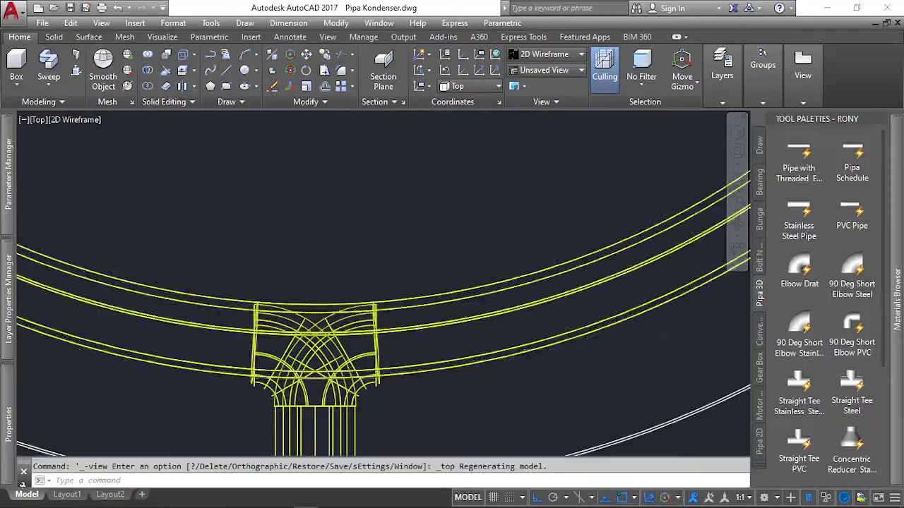
scroll(417, 332, down, 3)
mouse_move(417, 333)
shift+middle_down()
mouse_move(435, 291)
mouse_move(424, 283)
shift+middle_up()
scroll(374, 148, down, 3)
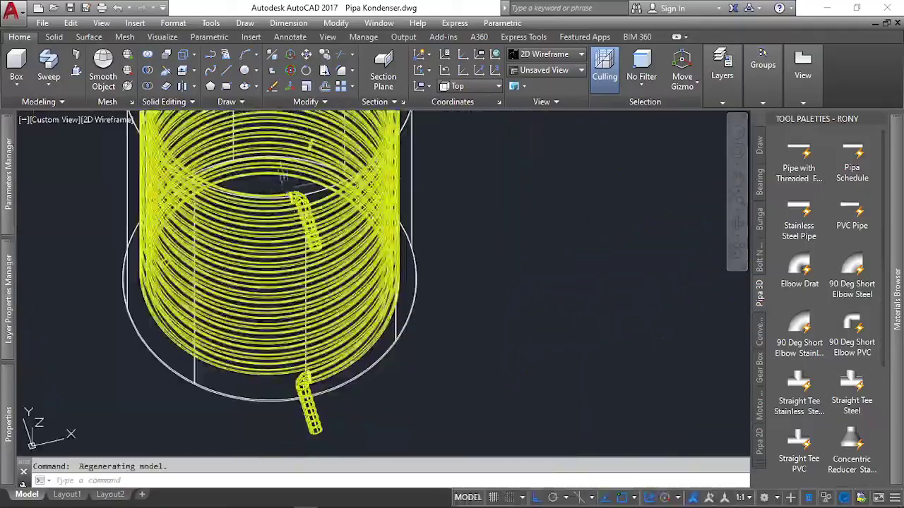
scroll(311, 201, up, 5)
scroll(311, 201, down, 5)
scroll(202, 196, up, 5)
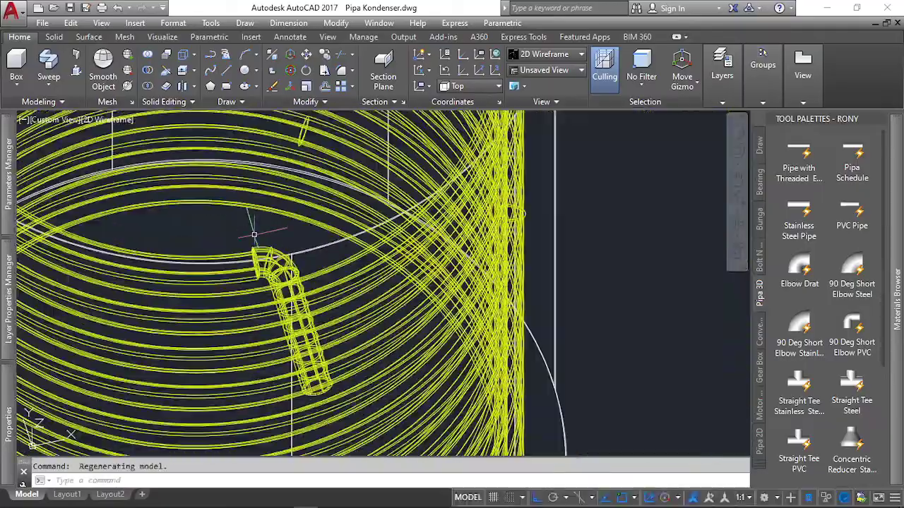
scroll(258, 256, up, 2)
scroll(251, 359, up, 4)
scroll(251, 359, up, 2)
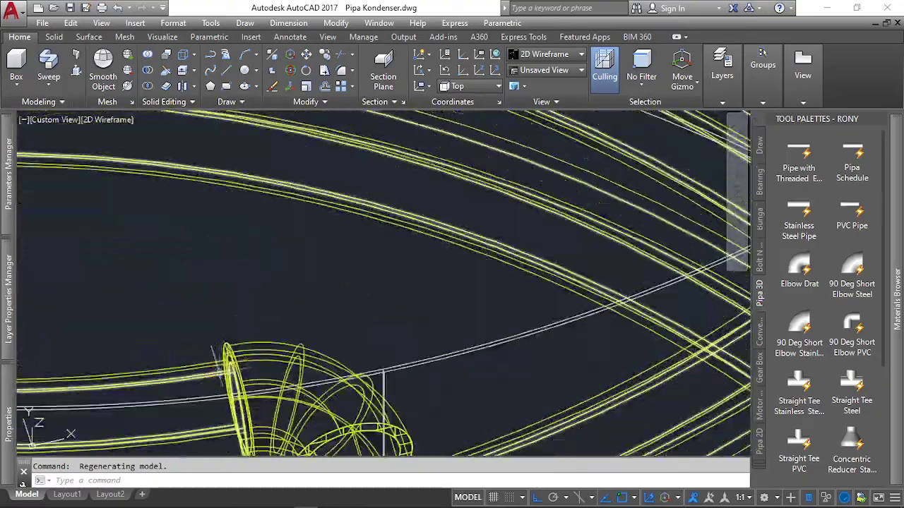
scroll(251, 358, down, 3)
Start a COPY of the pipe and elbow, then cancel it
scroll(283, 325, up, 2)
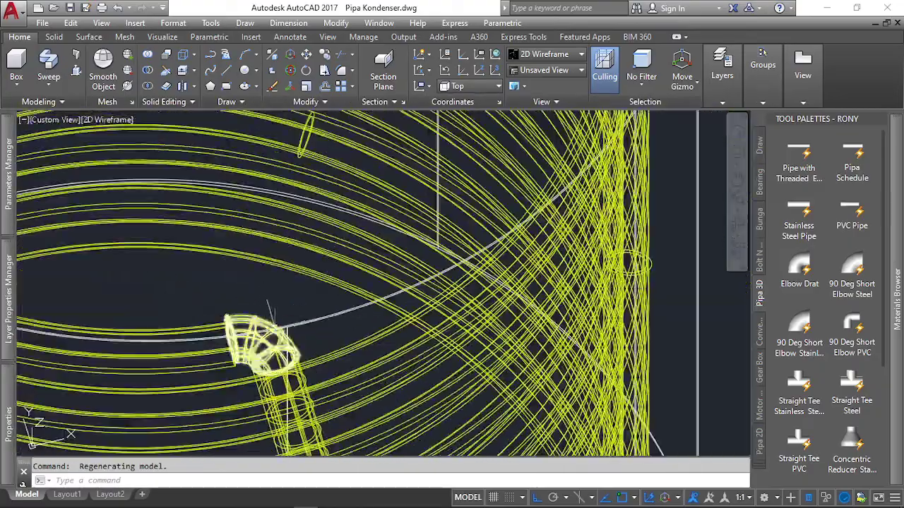
scroll(307, 290, up, 2)
click(289, 291)
click(244, 333)
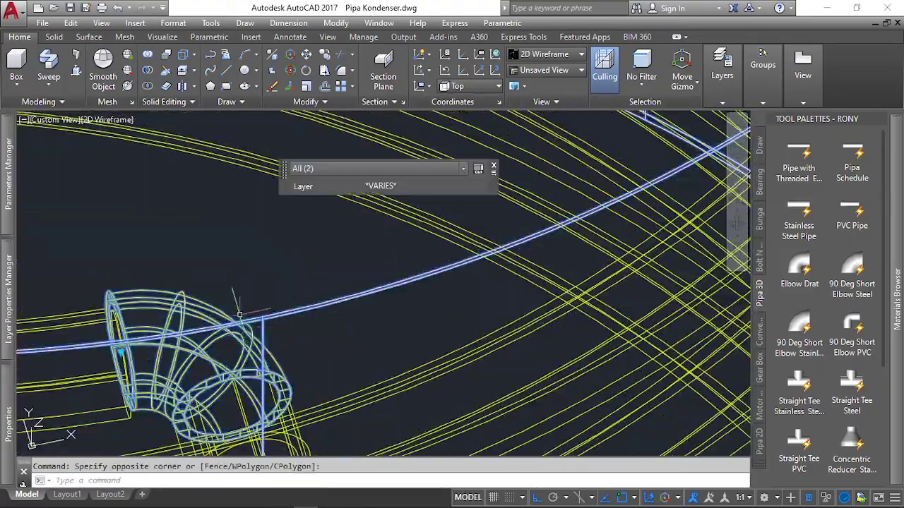
scroll(268, 351, down, 3)
scroll(268, 351, down, 3)
scroll(334, 311, down, 3)
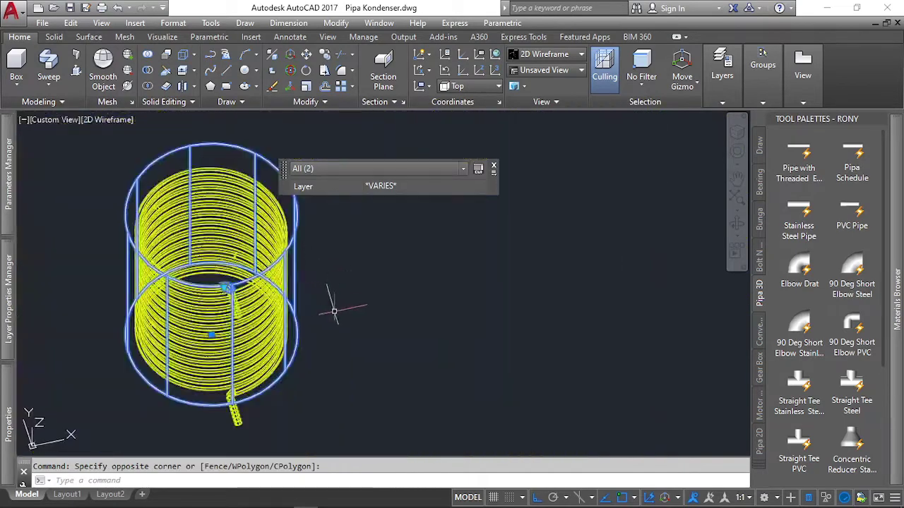
text(o)
key(Return)
scroll(346, 303, down, 2)
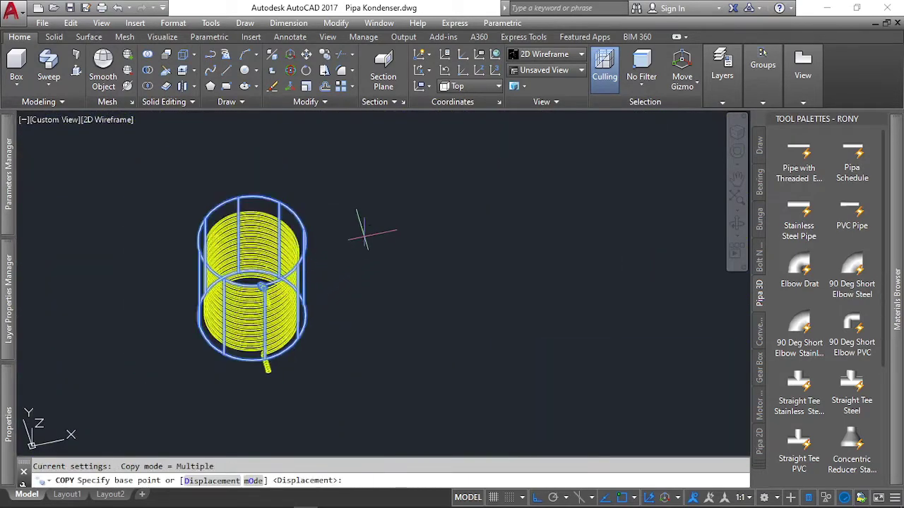
click(365, 237)
scroll(478, 282, down, 1)
scroll(535, 343, up, 1)
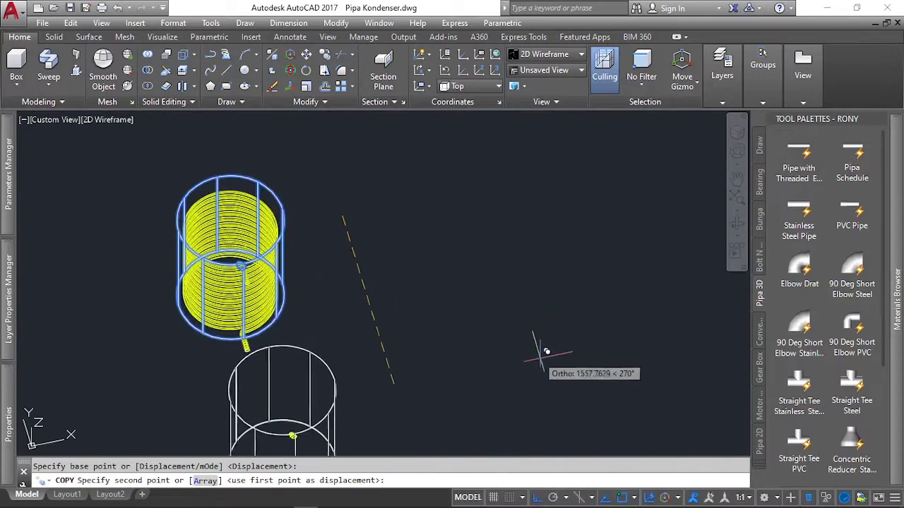
click(224, 177)
key(Escape)
Copy the coil and its outer cylinder shell to the right, then view from Top
scroll(224, 177, up, 3)
click(278, 225)
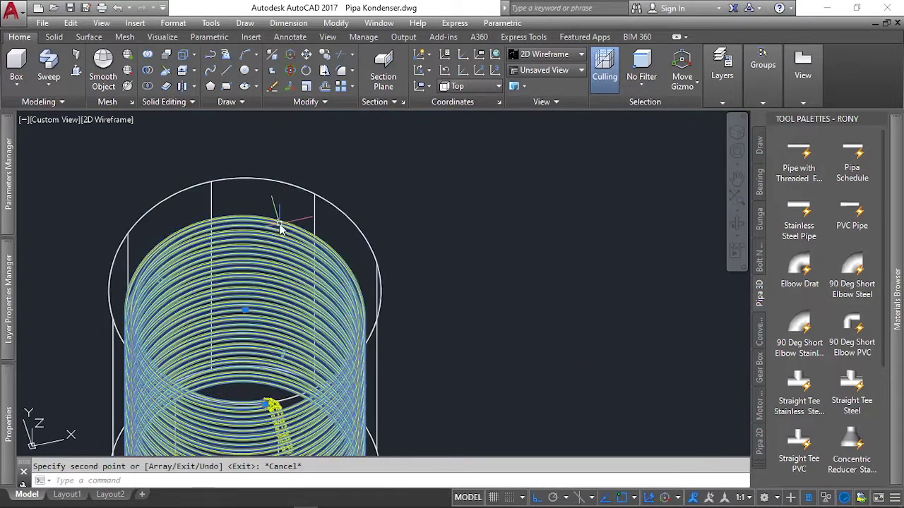
click(284, 176)
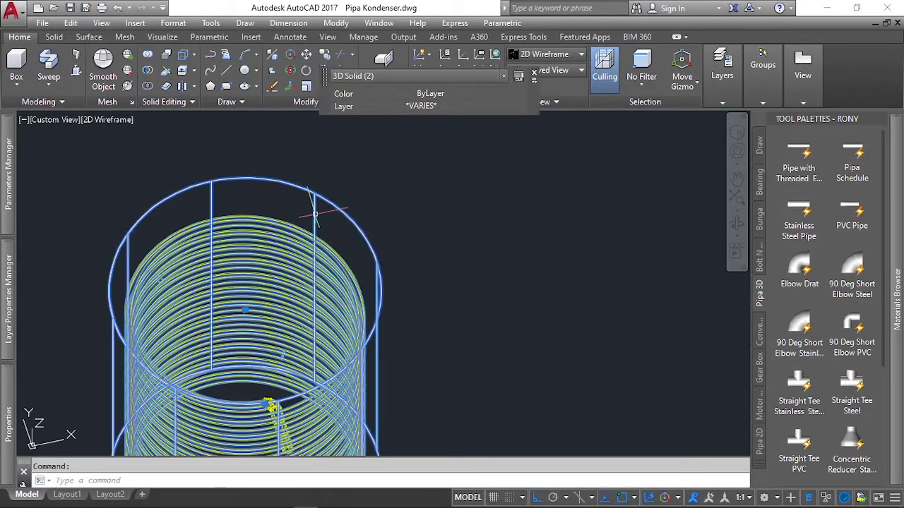
text(co)
key(Return)
scroll(228, 246, down, 3)
click(298, 199)
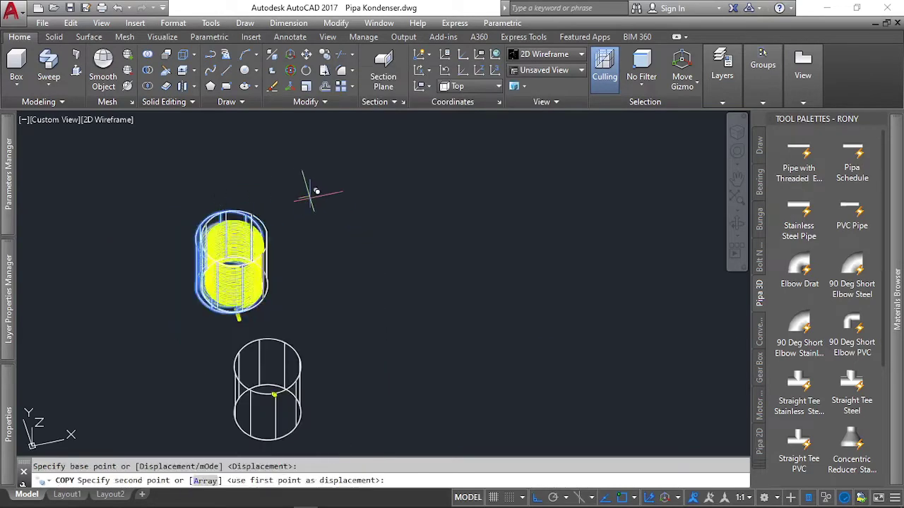
click(526, 199)
key(Escape)
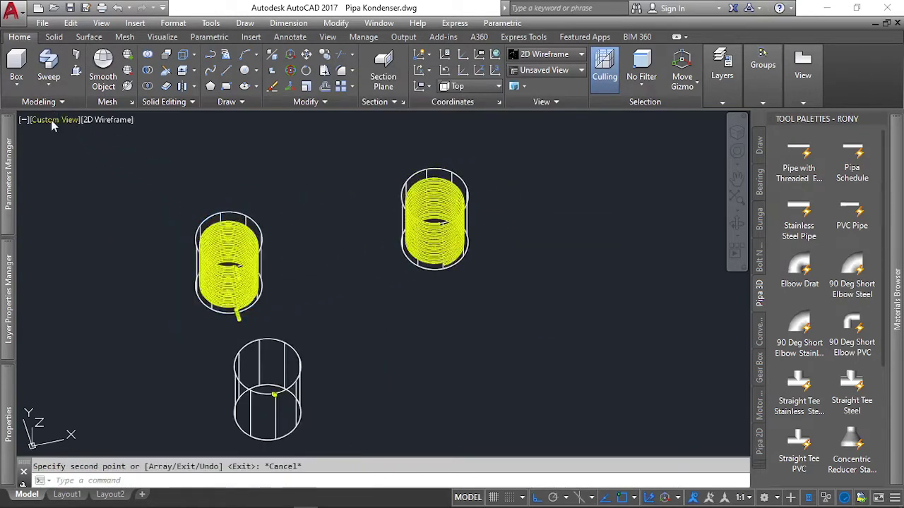
click(51, 120)
click(77, 151)
scroll(304, 296, up, 5)
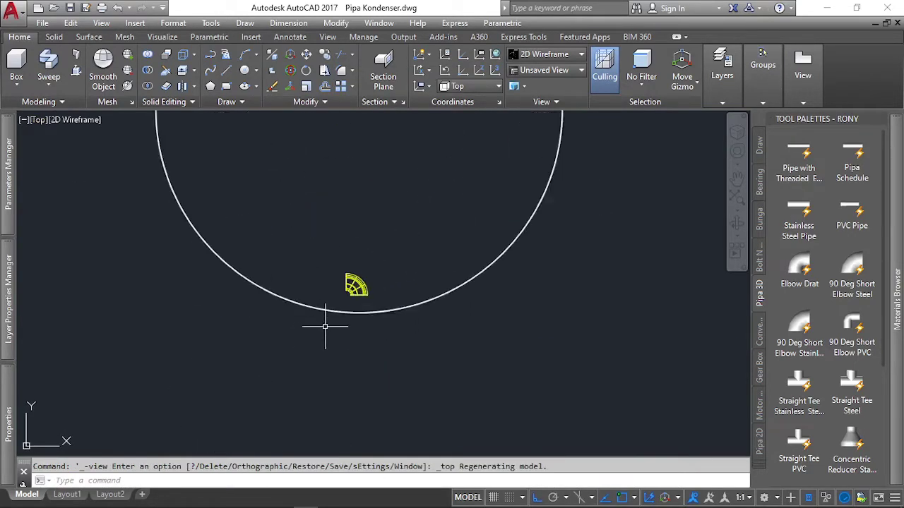
text(l)
key(Return)
scroll(325, 326, up, 3)
scroll(334, 277, up, 3)
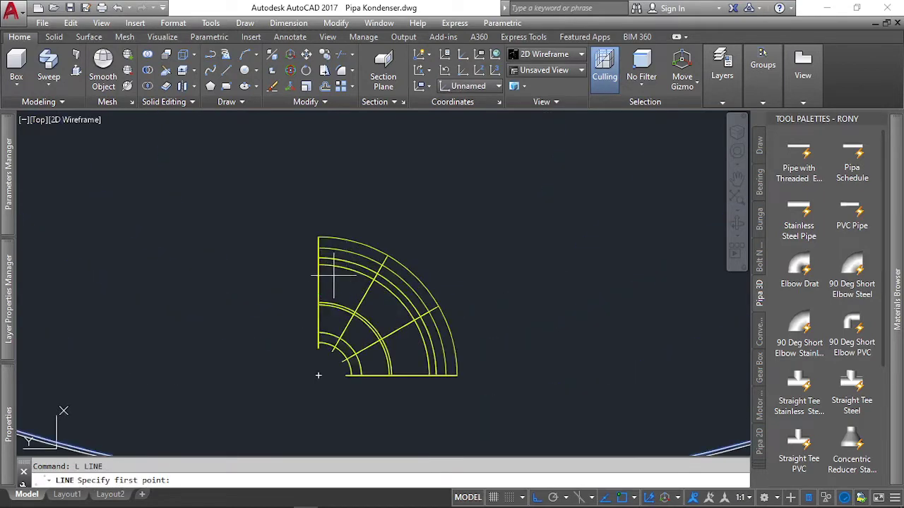
shift+right_click(479, 259)
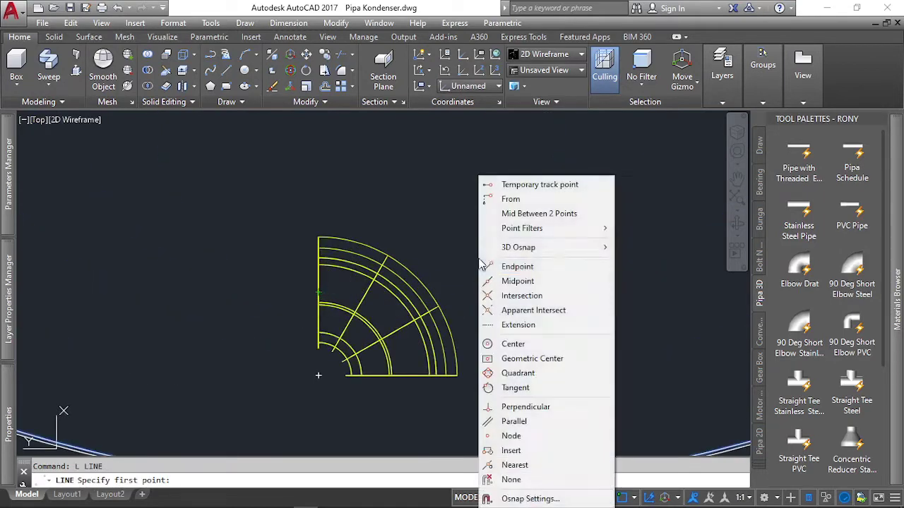
click(519, 343)
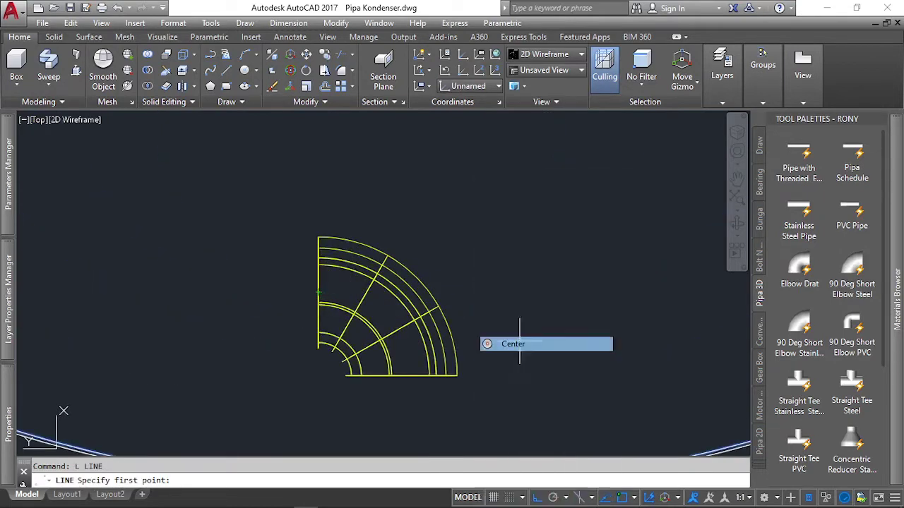
click(316, 282)
scroll(316, 281, down, 5)
scroll(313, 205, up, 4)
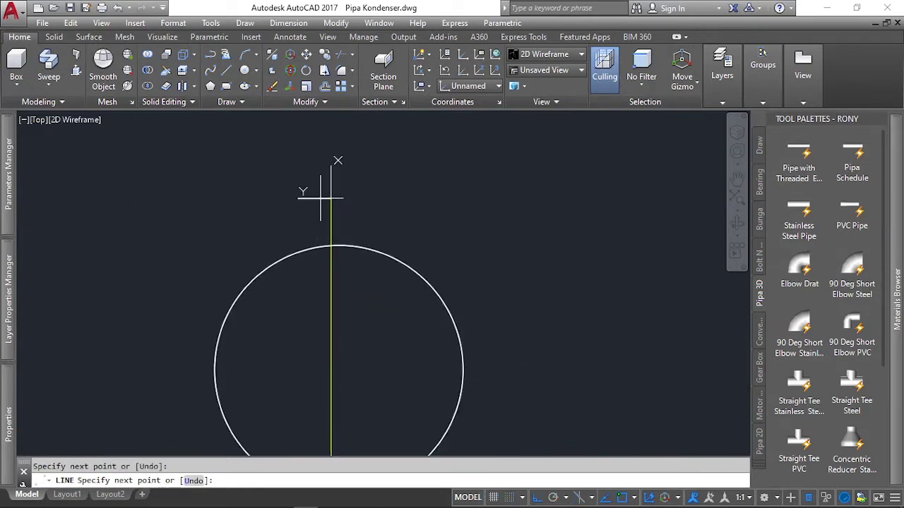
click(321, 198)
key(Escape)
scroll(323, 196, down, 2)
key(Return)
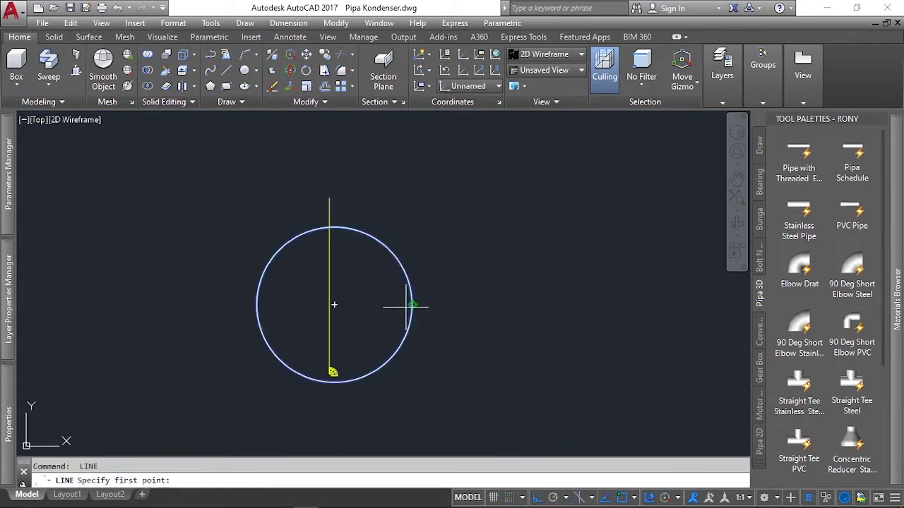
shift+right_click(406, 305)
click(413, 344)
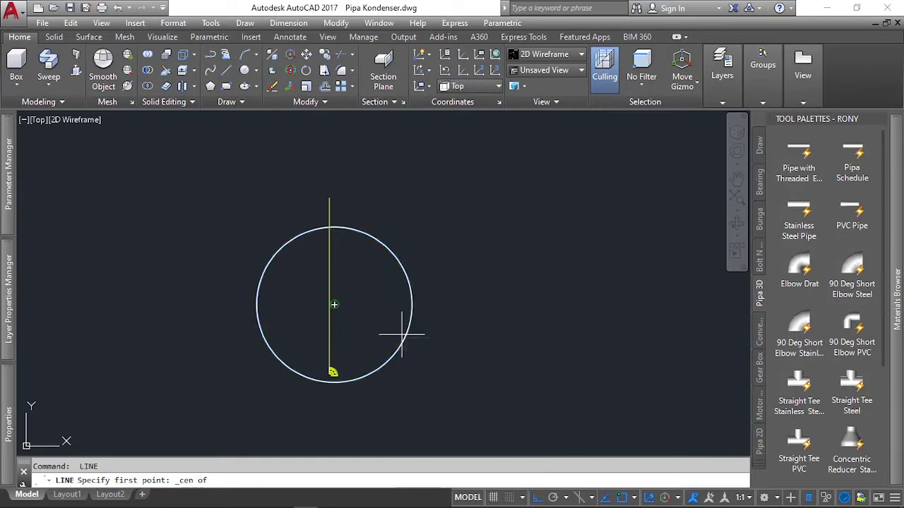
click(424, 367)
scroll(339, 308, up, 4)
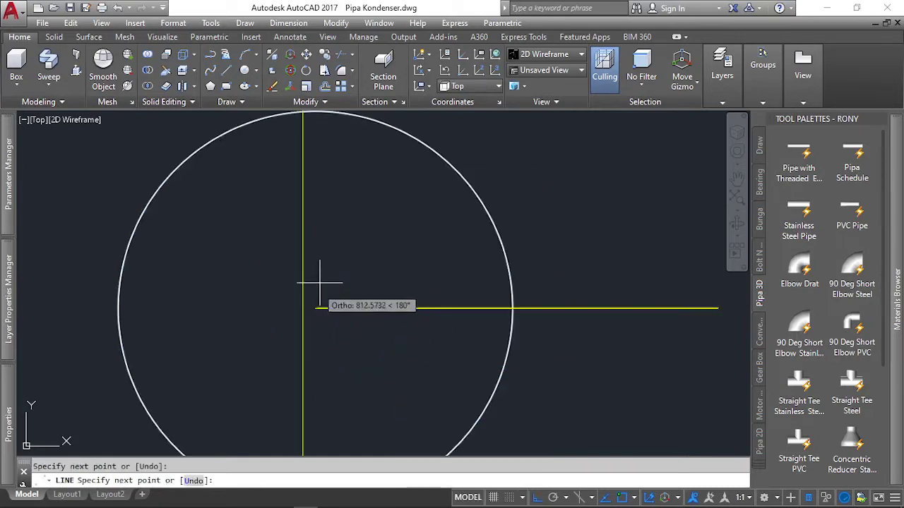
key(Escape)
scroll(317, 278, down, 1)
scroll(343, 248, up, 4)
scroll(328, 292, down, 3)
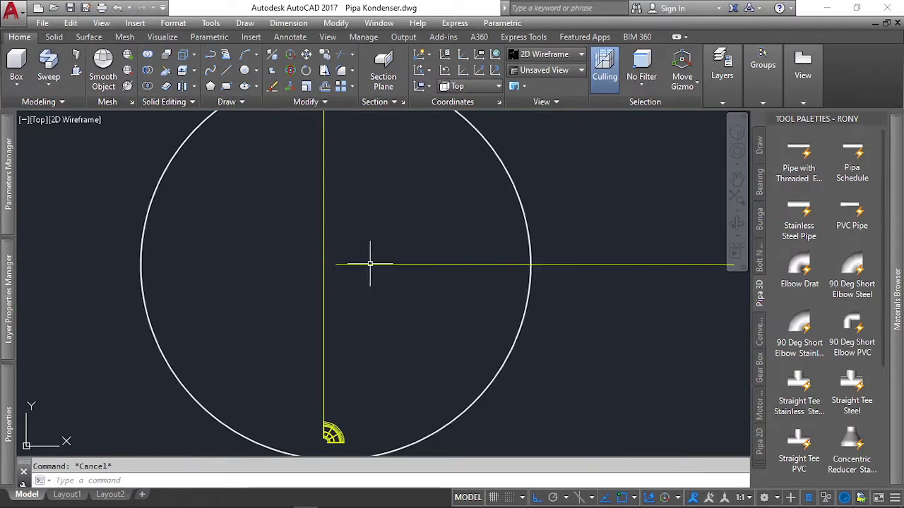
scroll(369, 264, down, 2)
scroll(361, 304, up, 2)
key(Return)
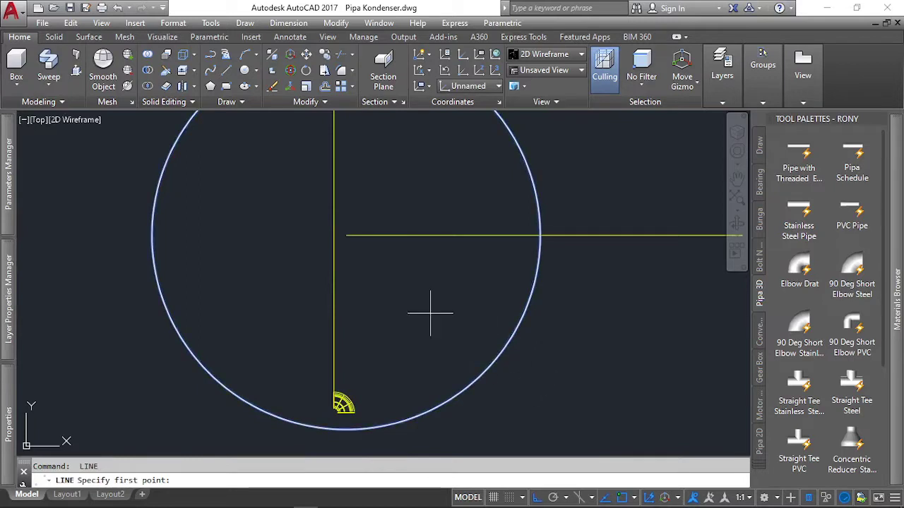
scroll(430, 313, down, 2)
key(Escape)
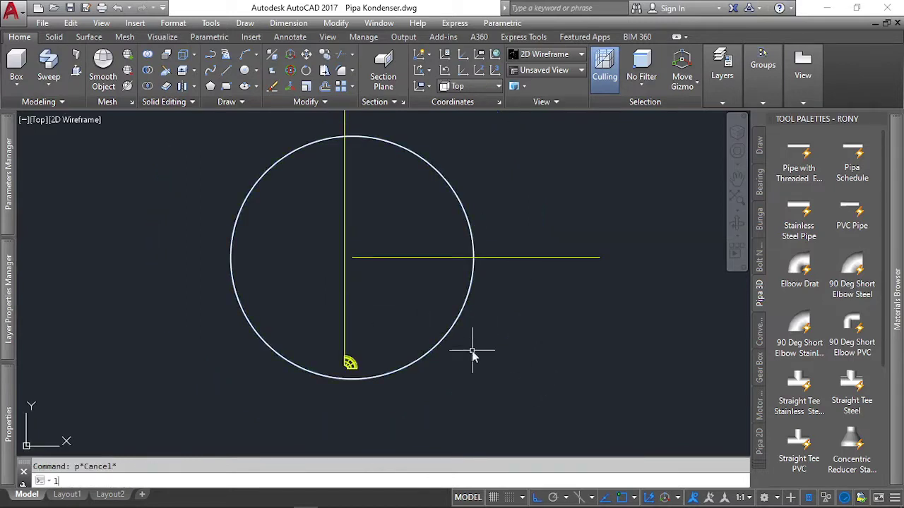
shift+right_click(480, 338)
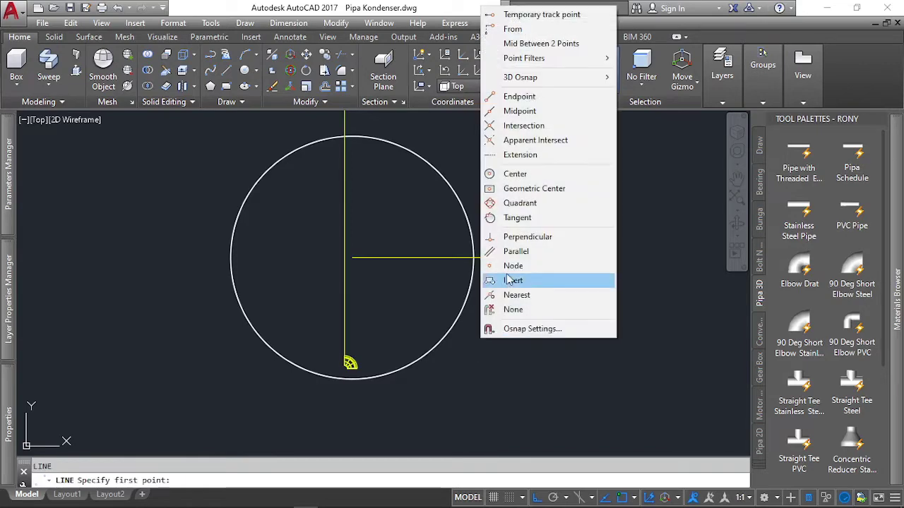
click(531, 175)
click(466, 288)
scroll(379, 353, up, 2)
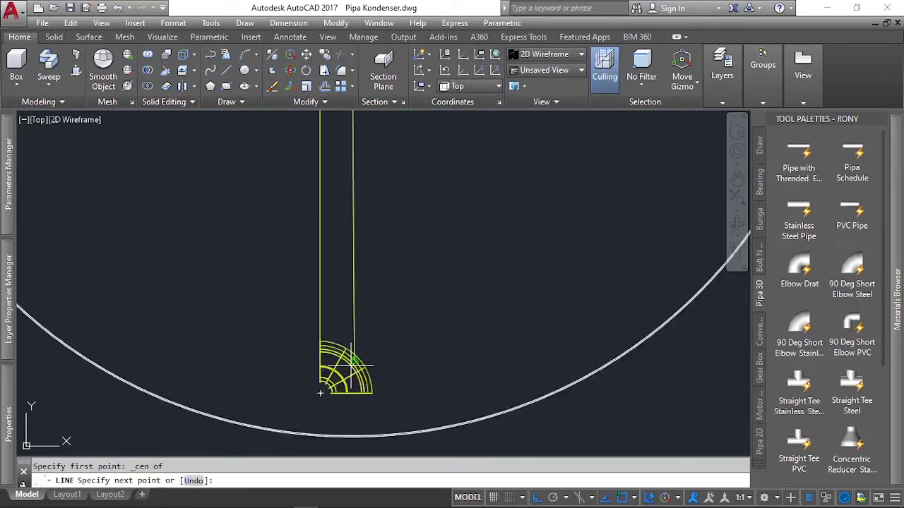
scroll(346, 374, up, 2)
scroll(272, 358, up, 2)
scroll(271, 358, up, 2)
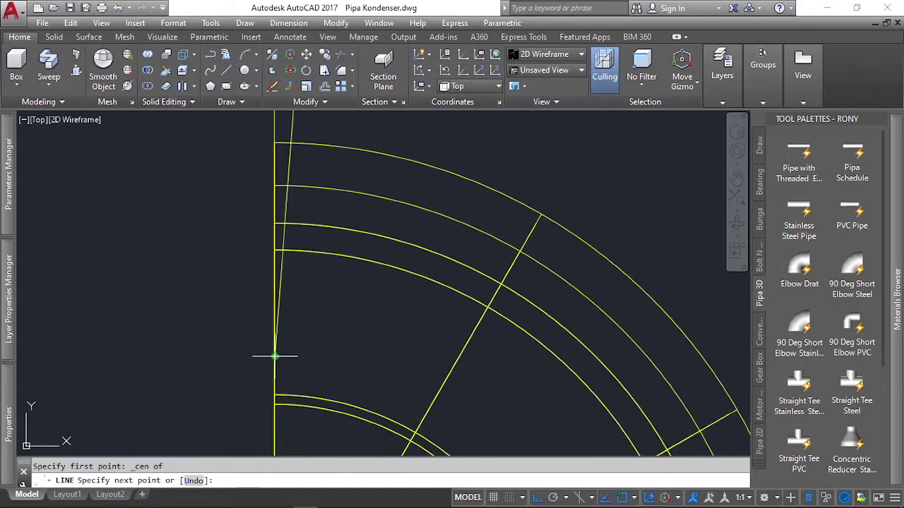
scroll(275, 357, down, 3)
scroll(298, 373, down, 2)
key(Escape)
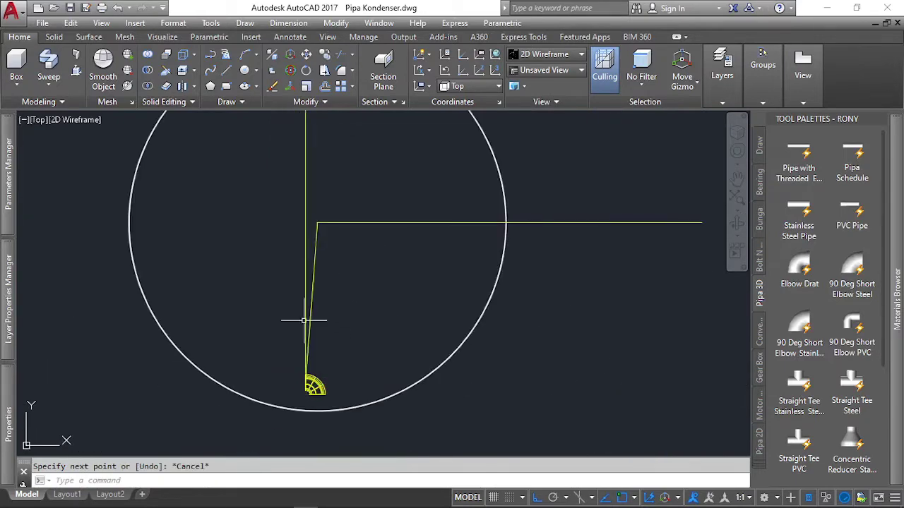
scroll(280, 356, down, 3)
scroll(353, 349, down, 3)
scroll(418, 218, up, 3)
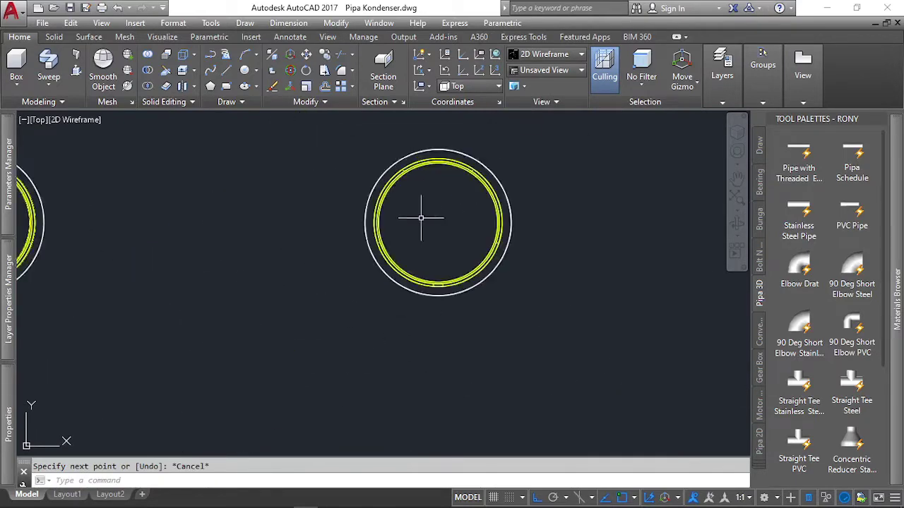
scroll(460, 318, up, 4)
scroll(460, 318, up, 5)
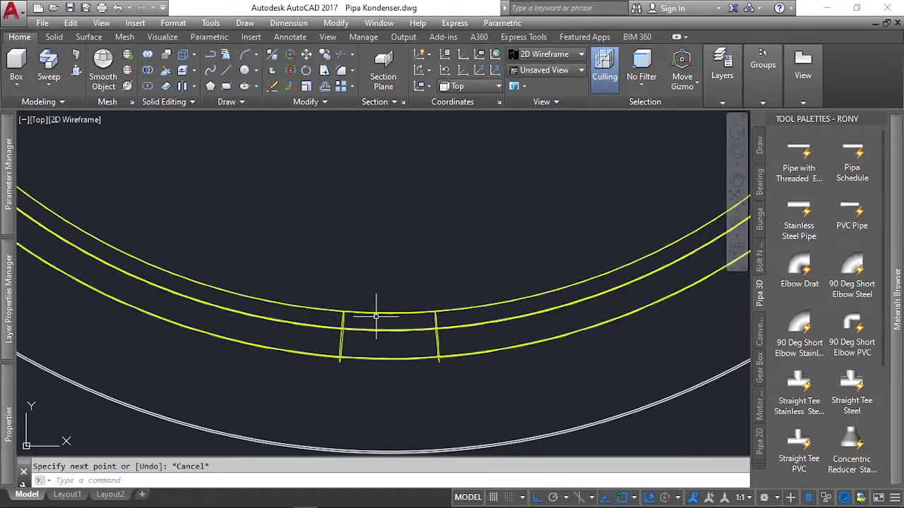
scroll(365, 302, down, 2)
text(l)
key(Return)
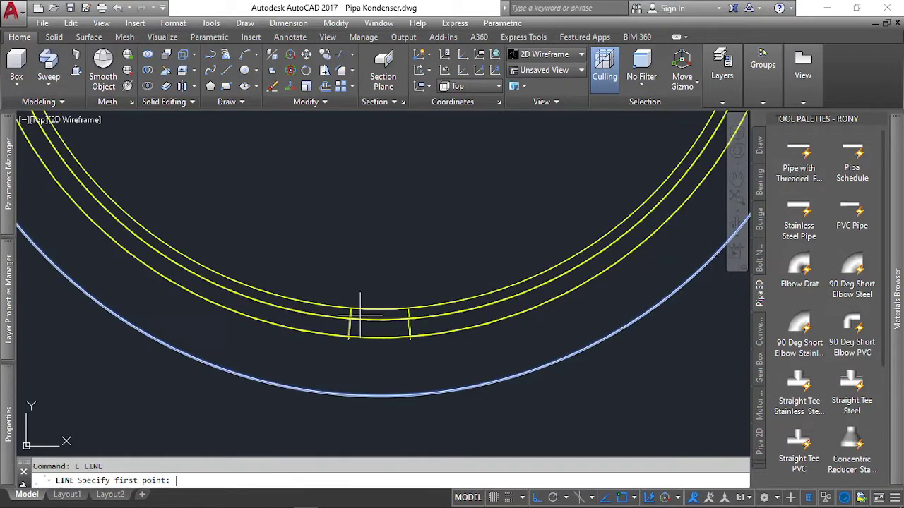
scroll(423, 254, up, 2)
shift+right_click(432, 220)
click(456, 343)
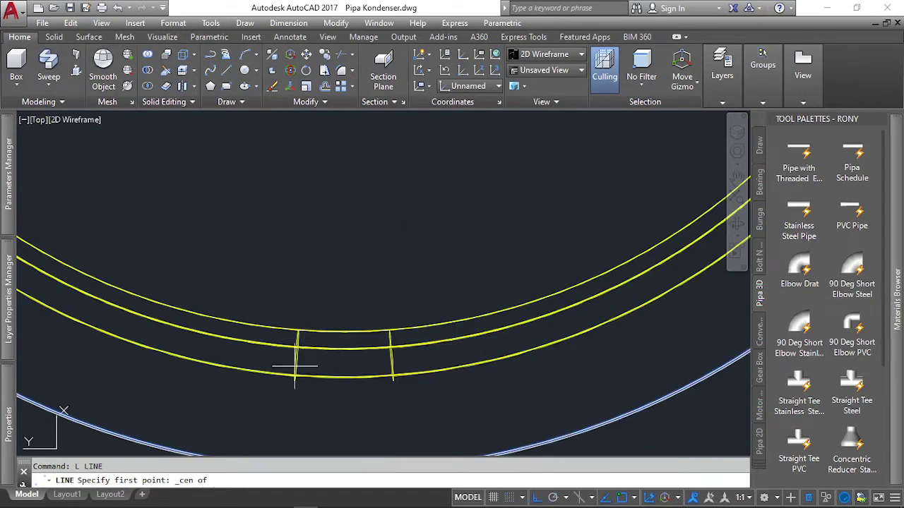
key(Escape)
scroll(329, 259, down, 3)
shift+middle_drag(329, 258, 319, 174)
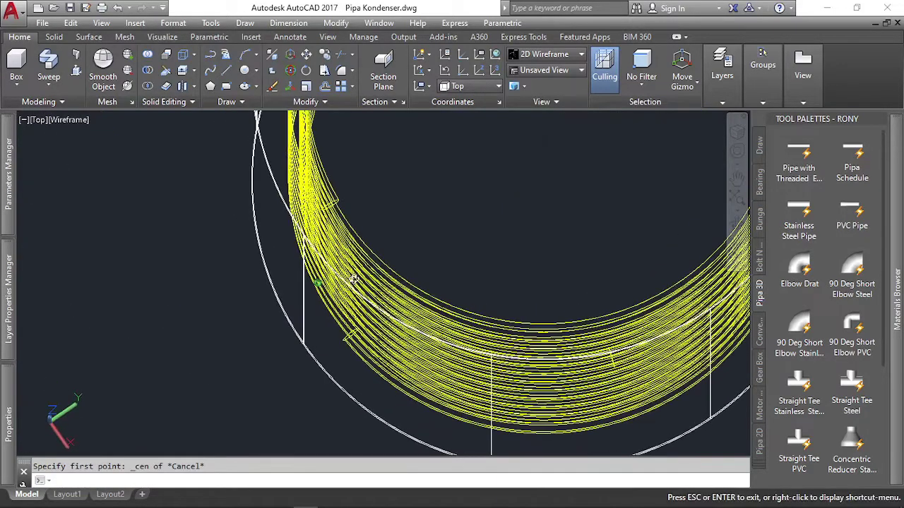
Begin a line at the coil's circle centre, then cancel it
scroll(319, 174, up, 3)
text(l)
key(Return)
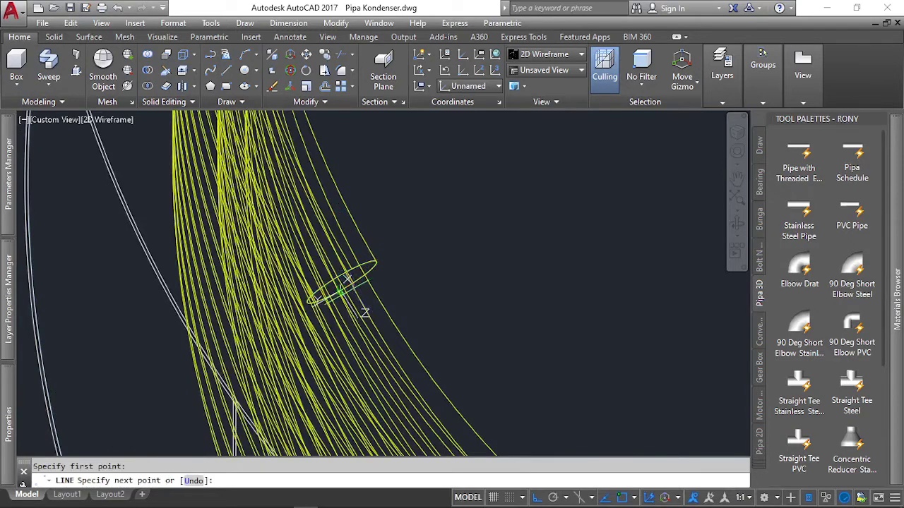
shift+middle_drag(342, 289, 353, 282)
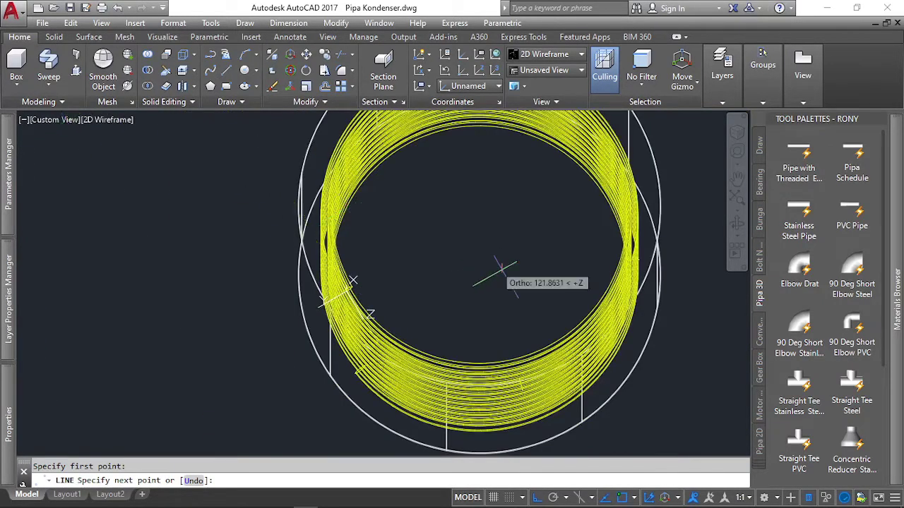
shift+right_click(622, 399)
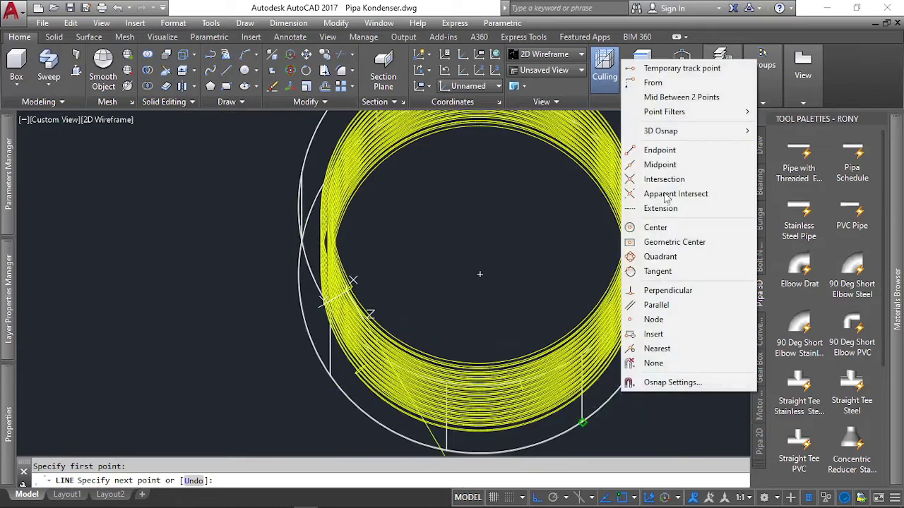
click(655, 227)
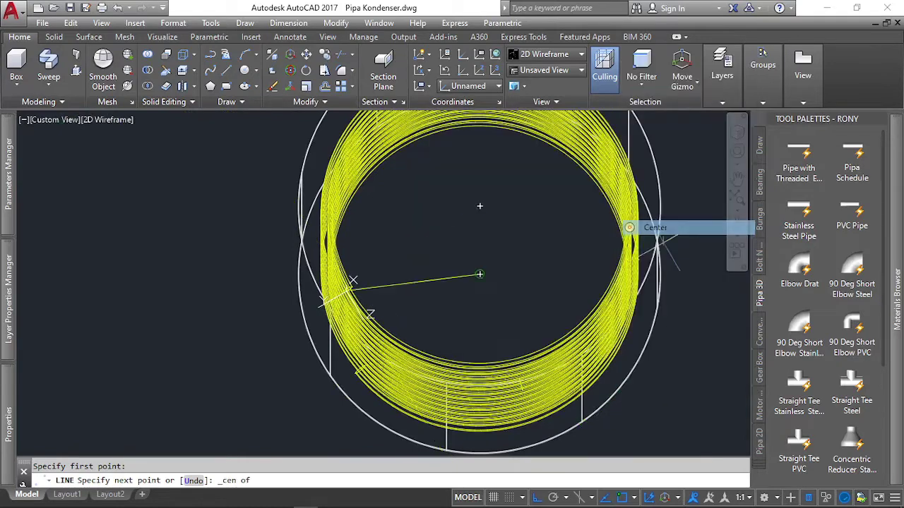
click(480, 205)
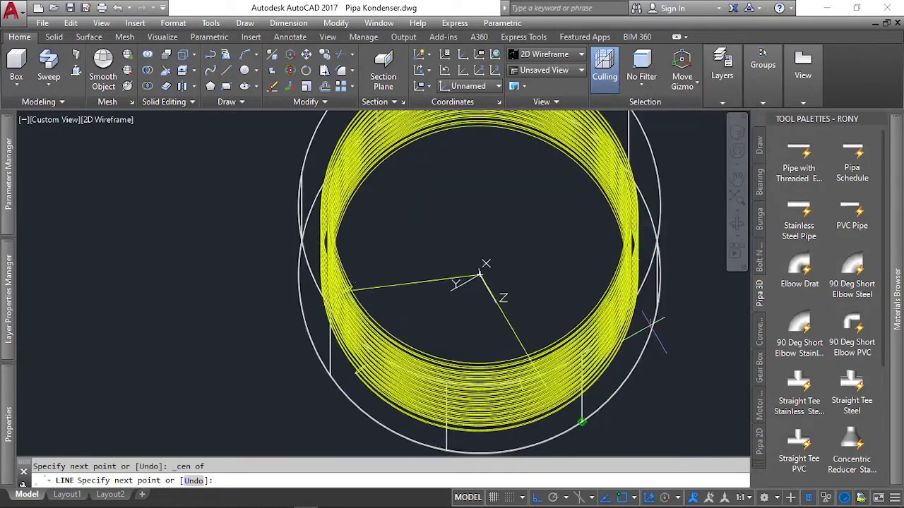
key(Escape)
Return to the Top view and select the line inside the right pipe circle
click(46, 124)
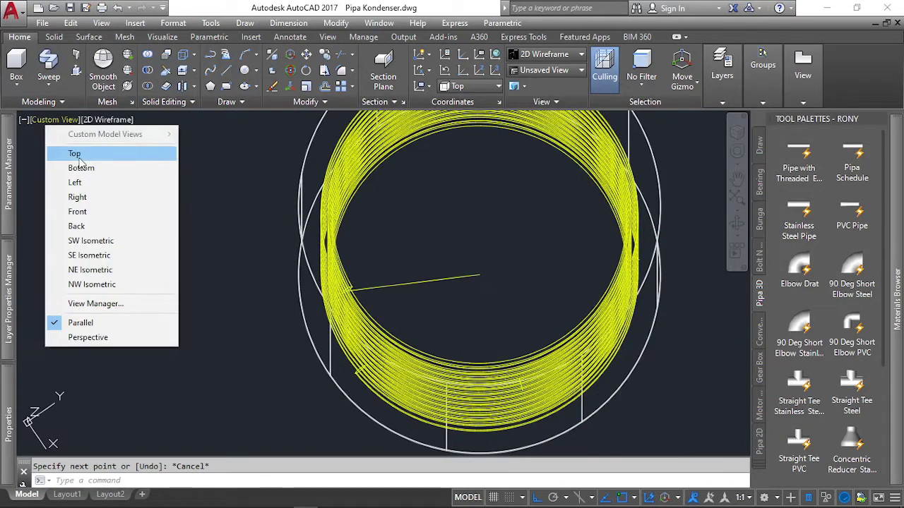
click(79, 159)
scroll(546, 165, up, 3)
scroll(558, 192, up, 2)
scroll(544, 178, down, 2)
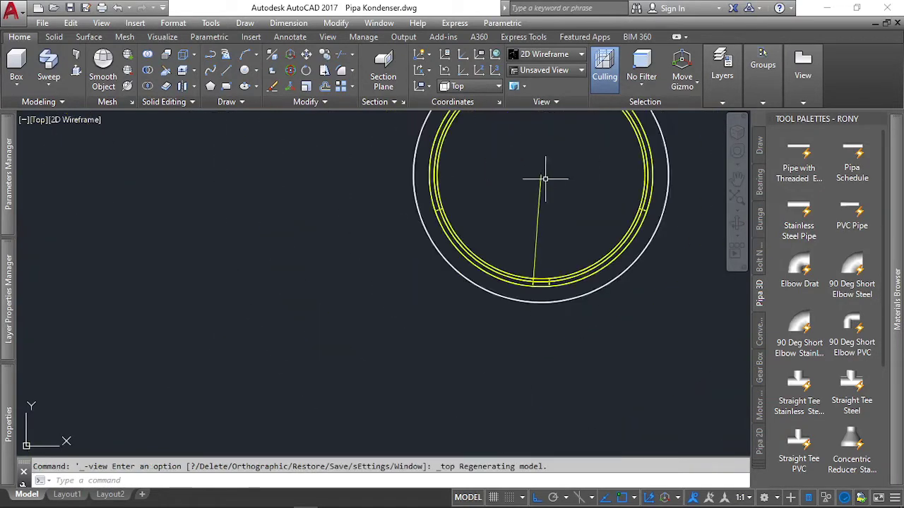
scroll(538, 222, down, 5)
scroll(343, 332, up, 2)
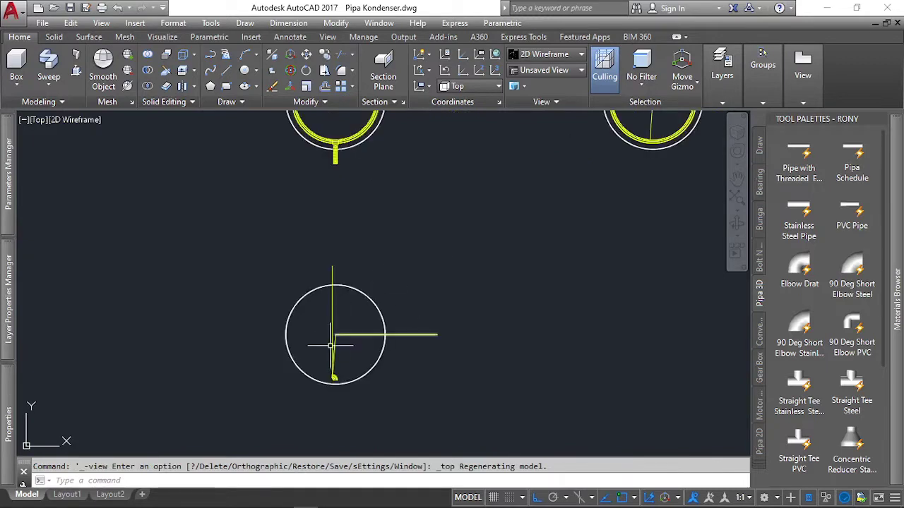
scroll(384, 353, up, 4)
scroll(510, 228, down, 4)
scroll(511, 228, up, 2)
click(544, 202)
click(525, 183)
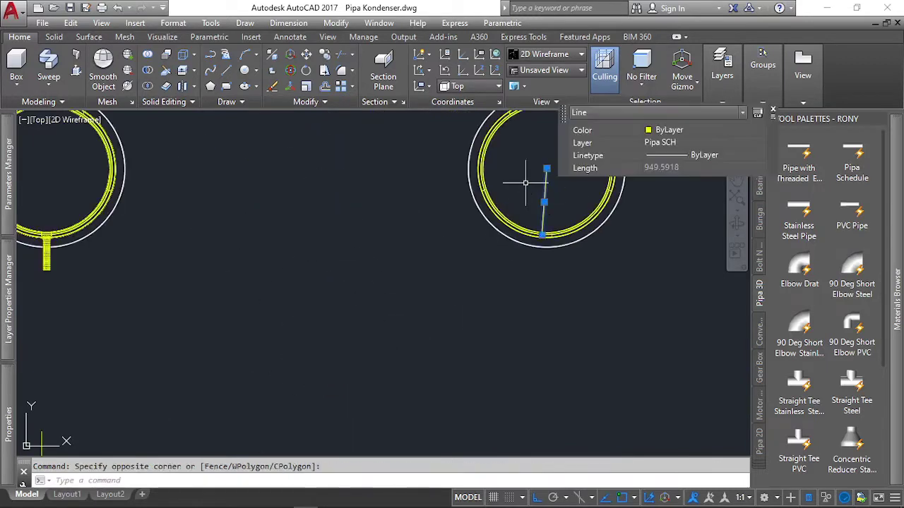
Copy the selected line from one circle's centre to the other circle's centre
text(co)
key(Return)
scroll(485, 243, up, 2)
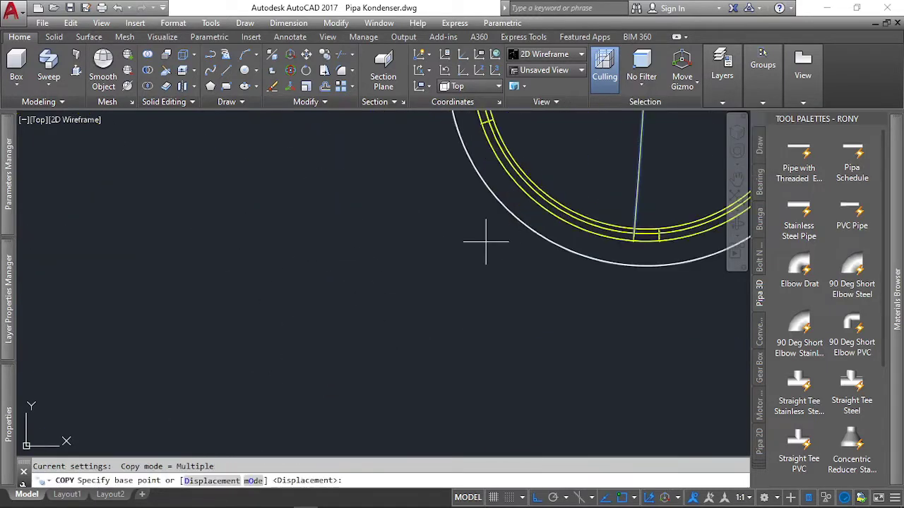
shift+right_click(516, 232)
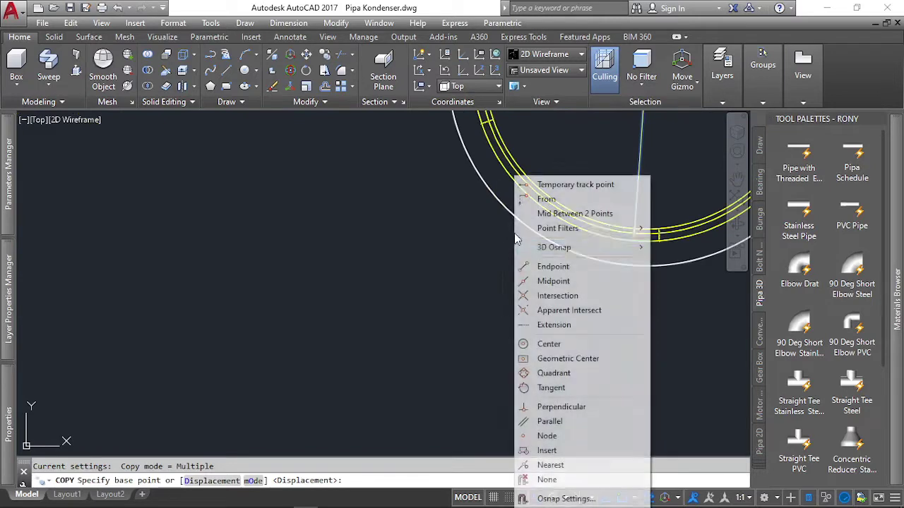
click(541, 344)
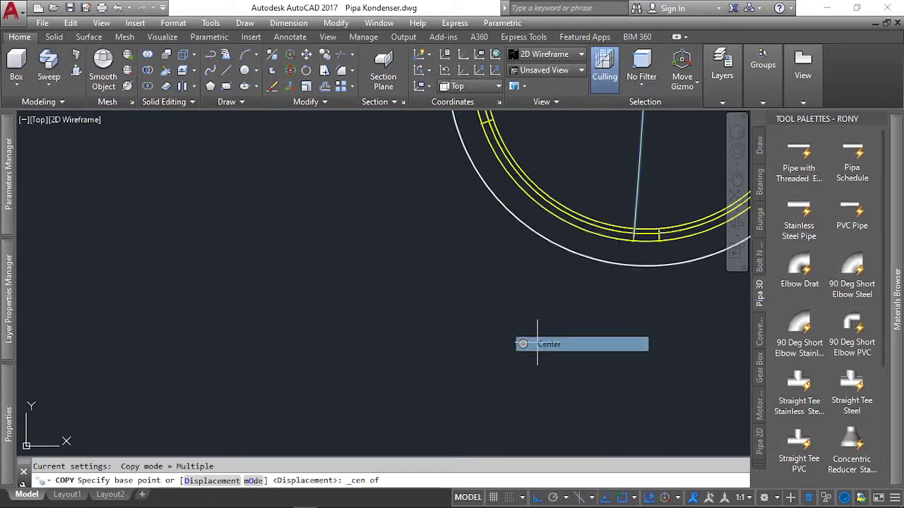
click(555, 244)
scroll(555, 226, down, 3)
scroll(440, 283, down, 2)
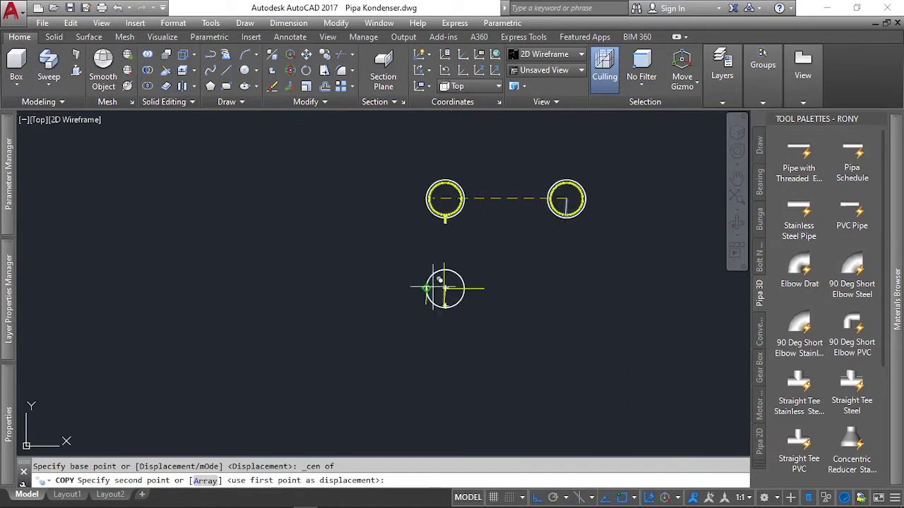
scroll(460, 298, up, 4)
scroll(438, 296, up, 2)
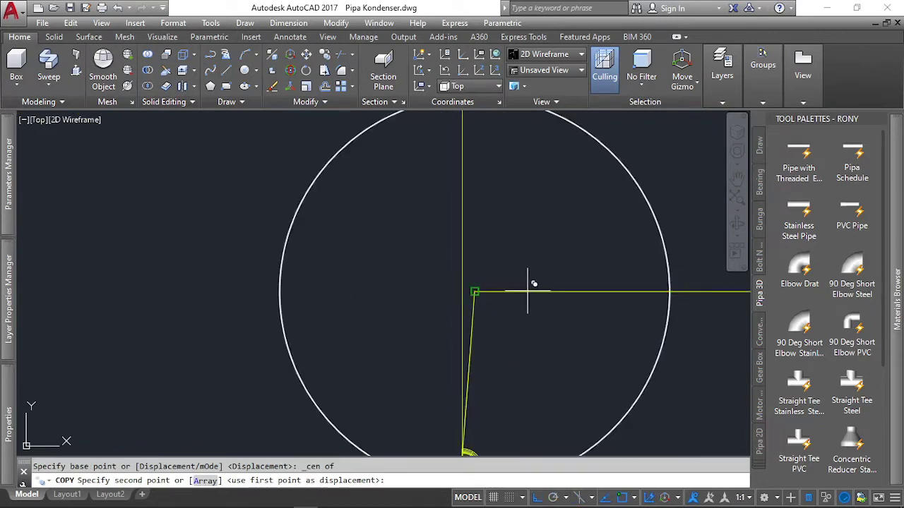
scroll(494, 286, down, 3)
scroll(506, 293, up, 2)
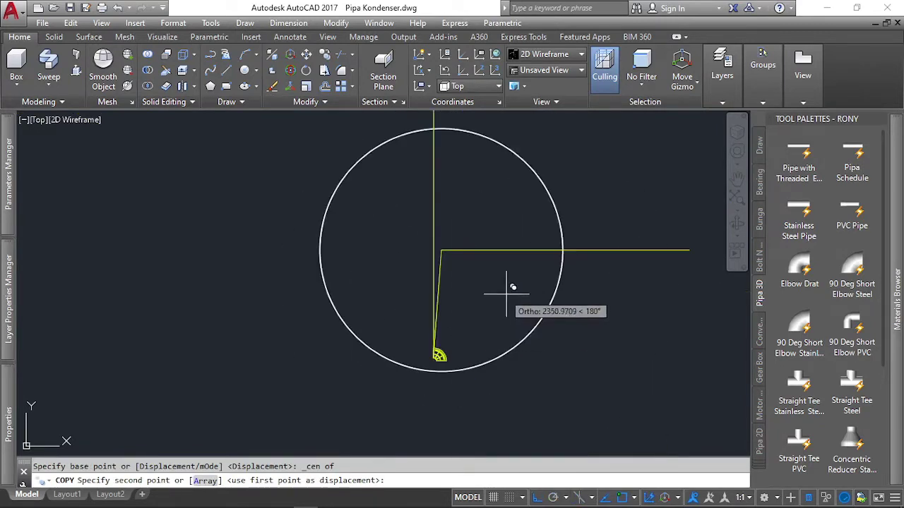
click(456, 249)
scroll(484, 308, up, 5)
key(Escape)
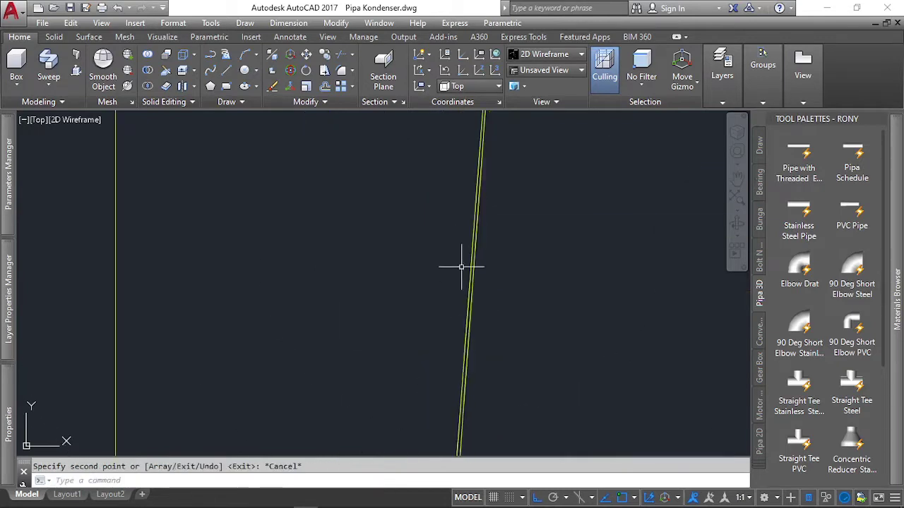
Delete the three guide lines through the circle and the remaining horizontal line
scroll(461, 267, down, 2)
scroll(473, 242, down, 2)
scroll(342, 351, up, 3)
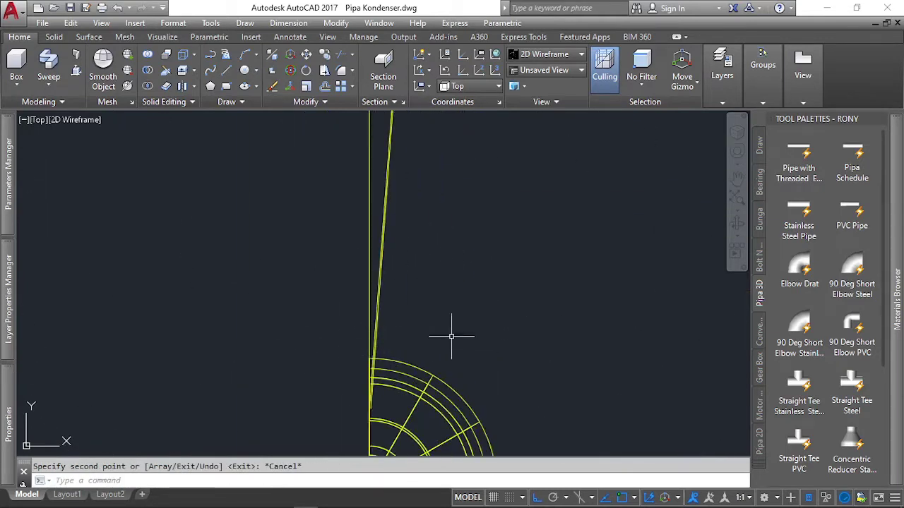
scroll(451, 336, down, 3)
scroll(459, 306, down, 1)
drag(460, 306, 326, 228)
scroll(383, 263, down, 2)
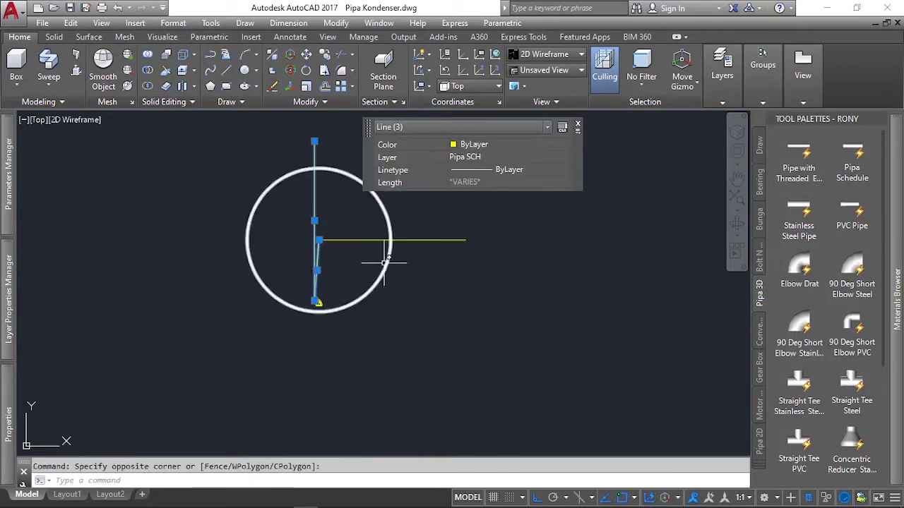
key(Delete)
click(362, 252)
click(343, 233)
key(Delete)
Erase the leftover lower white circle and right yellow circle
scroll(378, 346, down, 5)
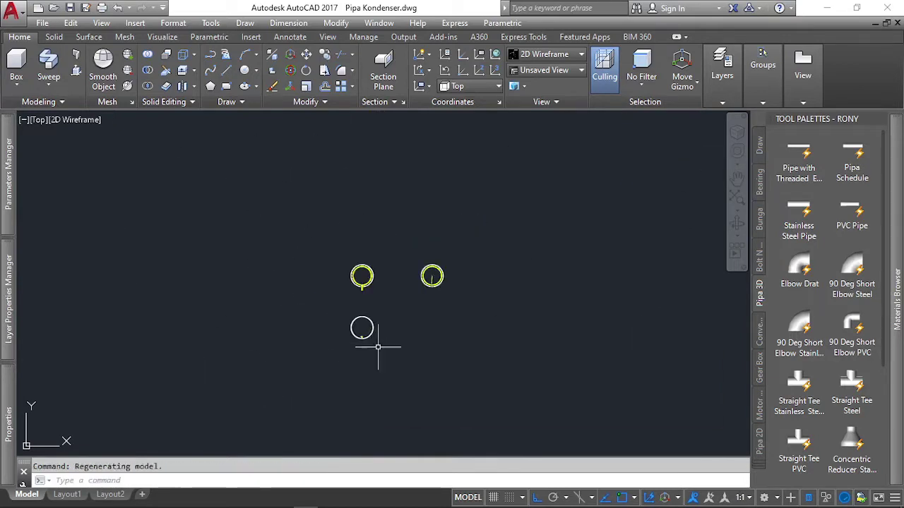
click(395, 362)
click(332, 313)
key(Delete)
click(466, 308)
click(396, 236)
key(Delete)
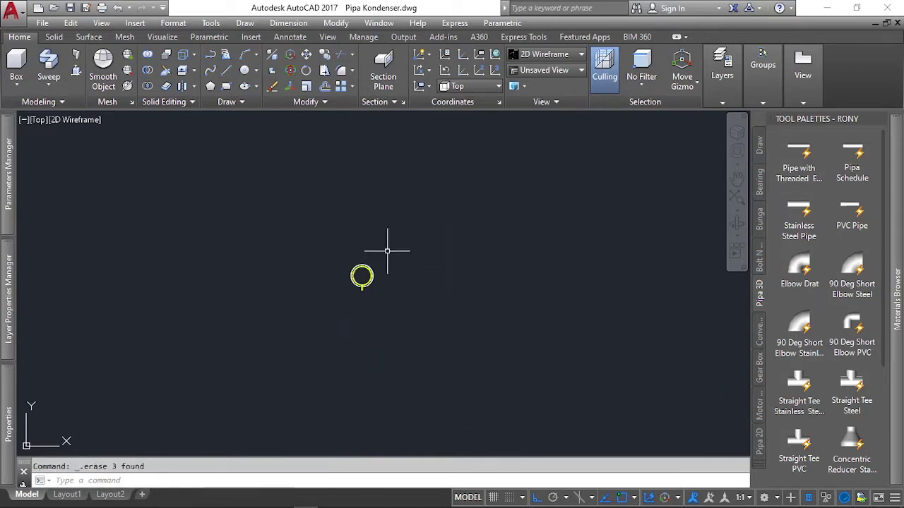
Orbit into 3D and copy the coil pipe and elbow solids to the lower right
scroll(359, 278, up, 4)
scroll(346, 266, up, 4)
scroll(323, 254, up, 3)
scroll(322, 254, up, 1)
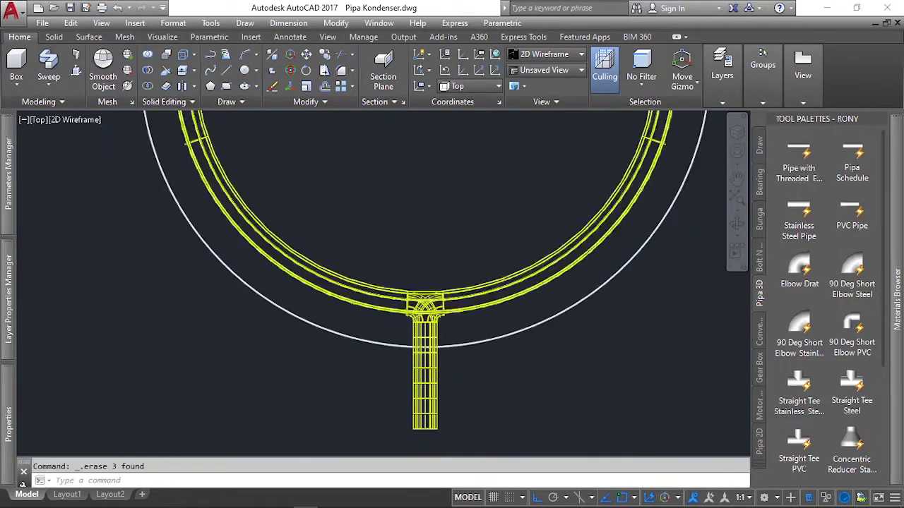
scroll(364, 341, down, 2)
shift+middle_drag(323, 273, 444, 238)
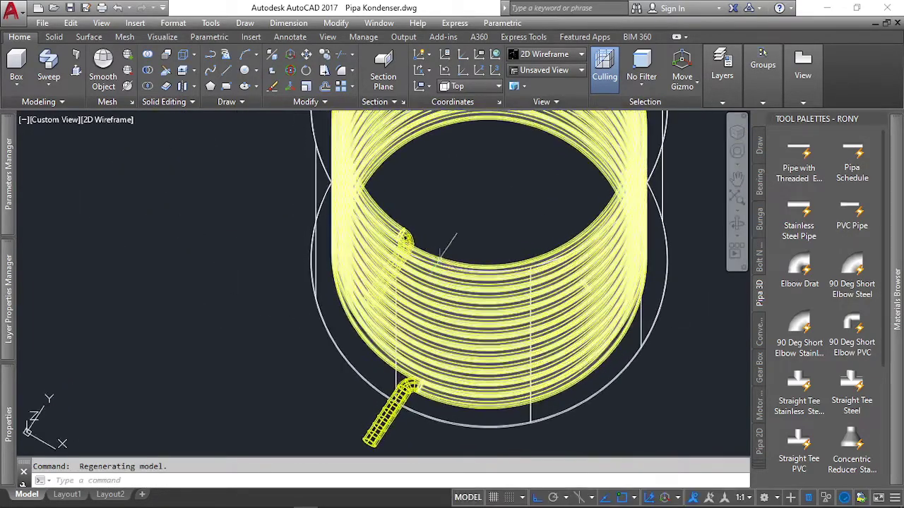
scroll(444, 238, up, 5)
click(420, 210)
click(379, 219)
scroll(346, 230, down, 3)
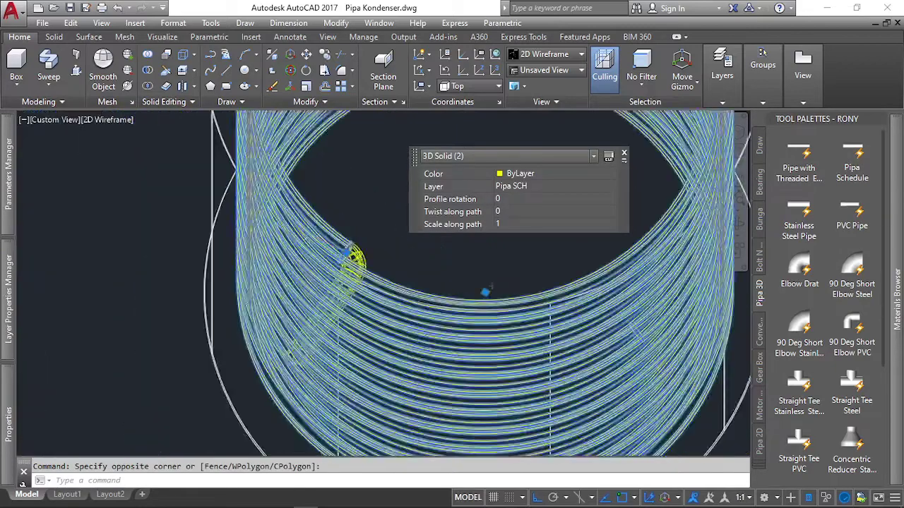
scroll(359, 241, down, 2)
key(Return)
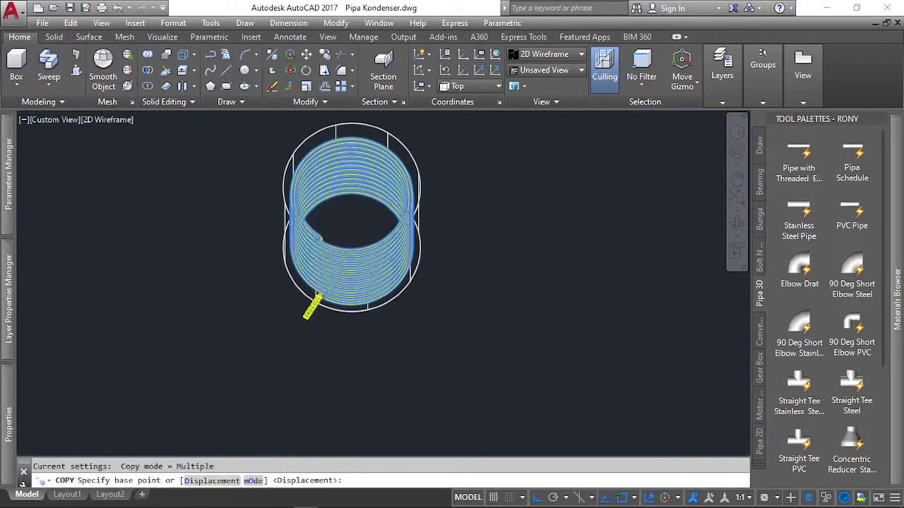
click(359, 240)
scroll(359, 241, down, 2)
click(551, 350)
key(Escape)
mouse_move(486, 390)
shift+middle_down()
mouse_move(452, 355)
mouse_move(437, 318)
shift+middle_up()
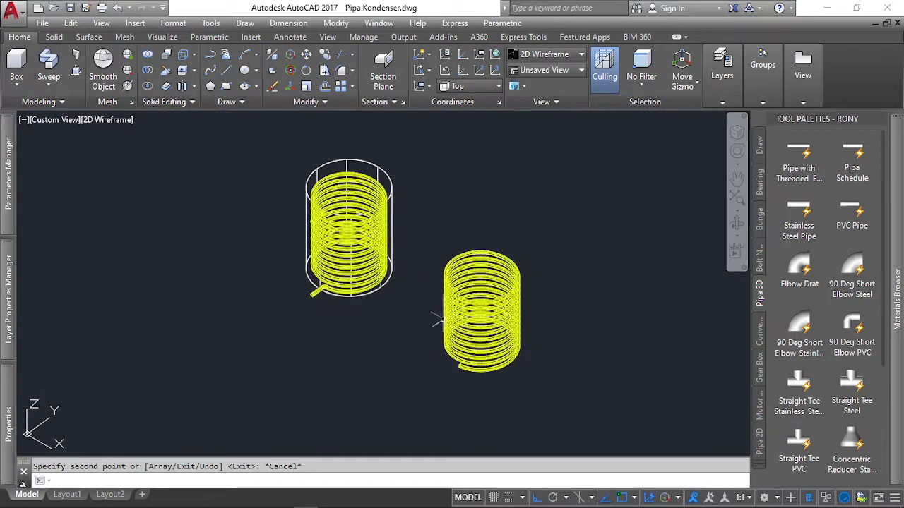
Switch the viewport visual style to Shaded and orbit around the coils
click(92, 121)
click(127, 211)
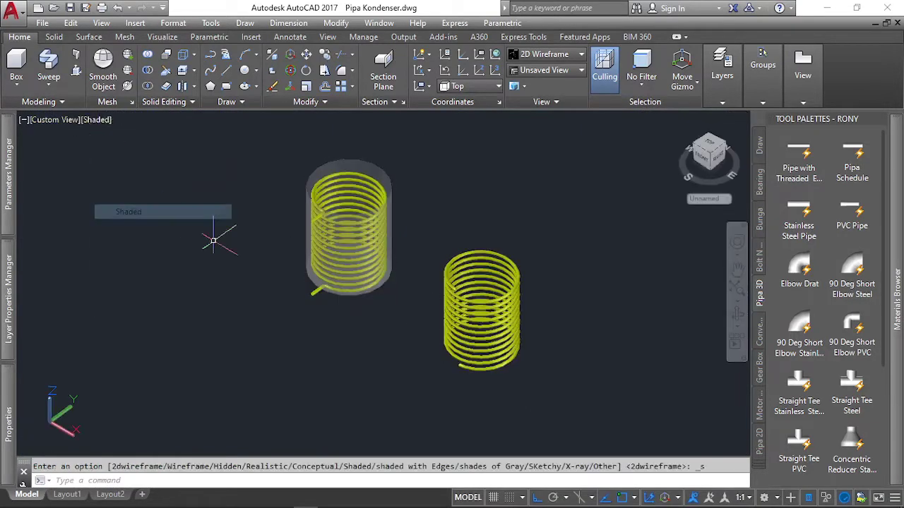
mouse_move(216, 238)
shift+middle_down()
mouse_move(282, 212)
mouse_move(161, 228)
shift+middle_up()
scroll(413, 212, up, 5)
scroll(413, 212, up, 2)
key(Return)
scroll(363, 232, up, 2)
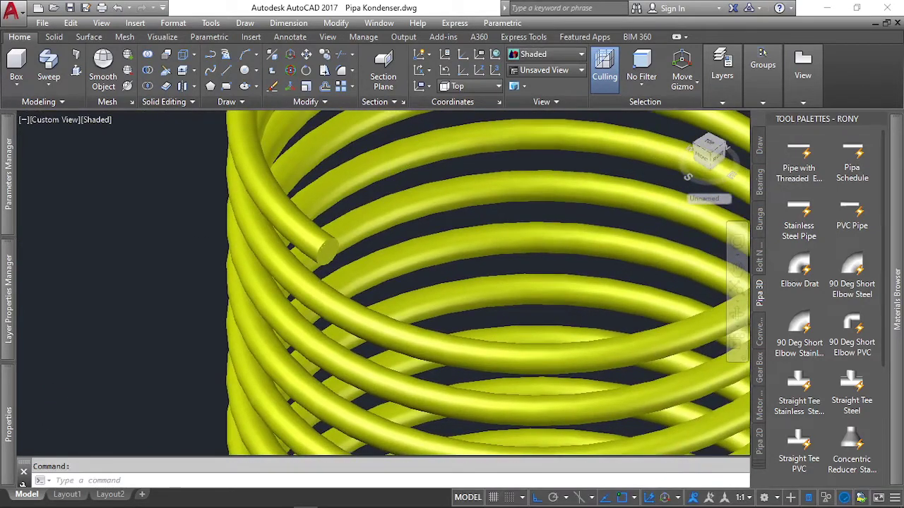
scroll(400, 189, up, 3)
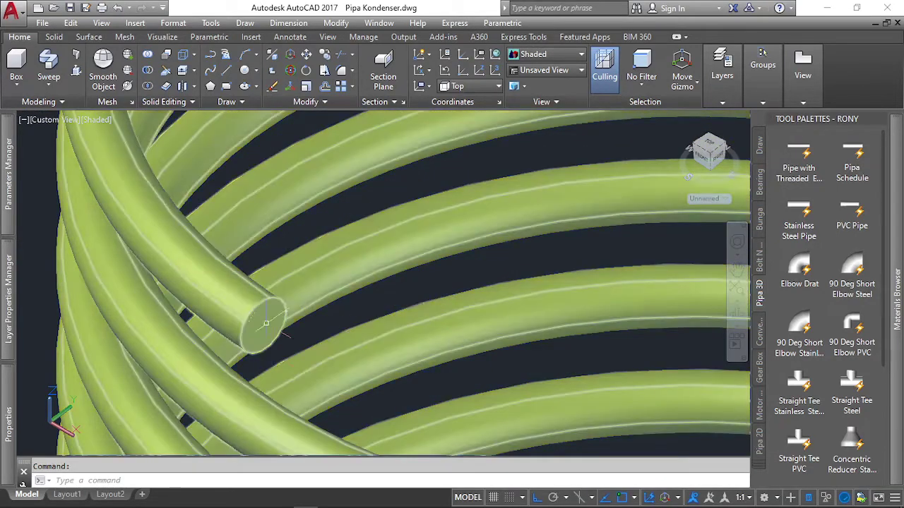
scroll(236, 130, up, 2)
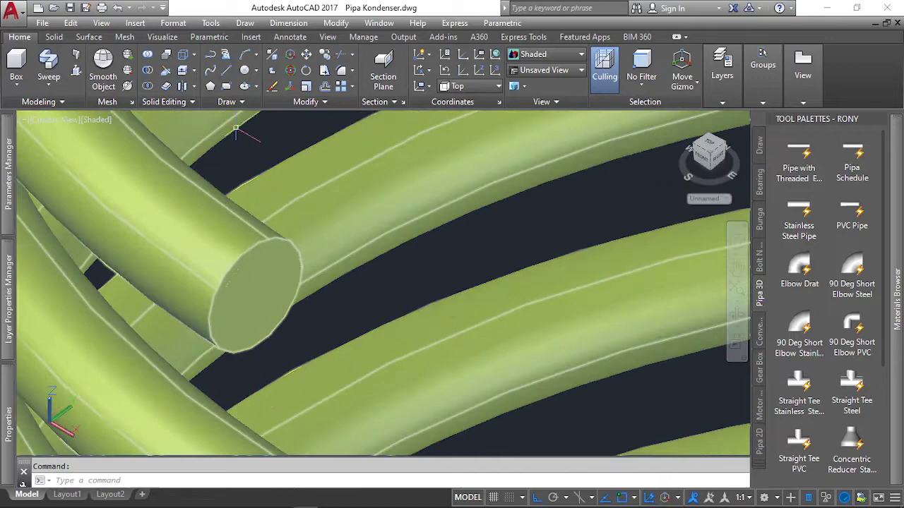
Subtract the inner core solid from the outer coil pipe to make it hollow
click(148, 73)
click(229, 208)
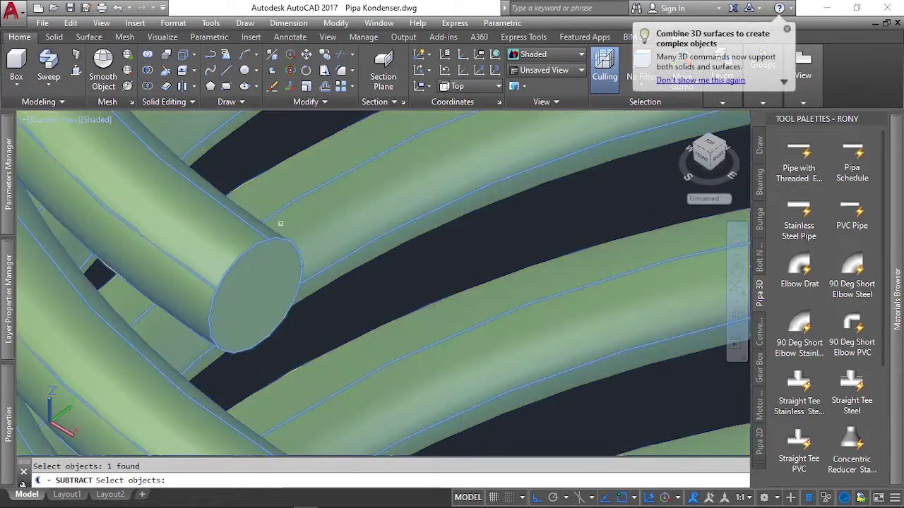
key(Return)
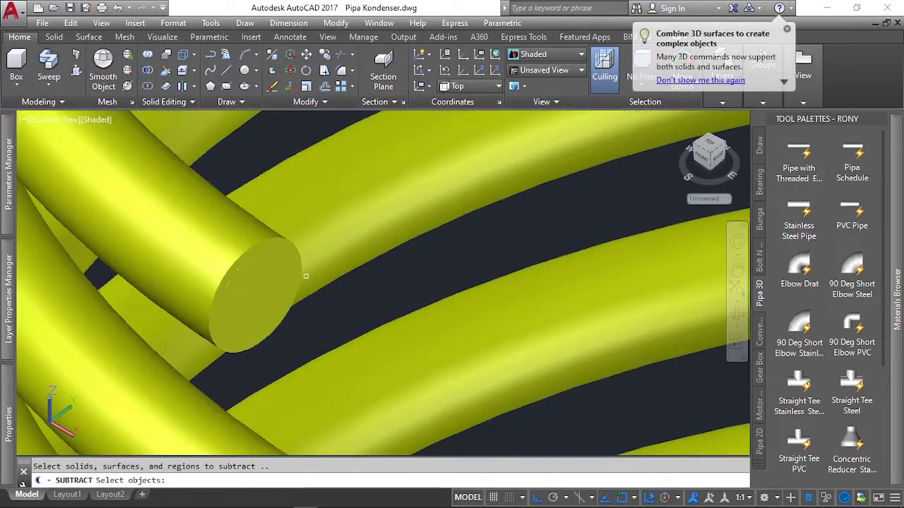
click(242, 280)
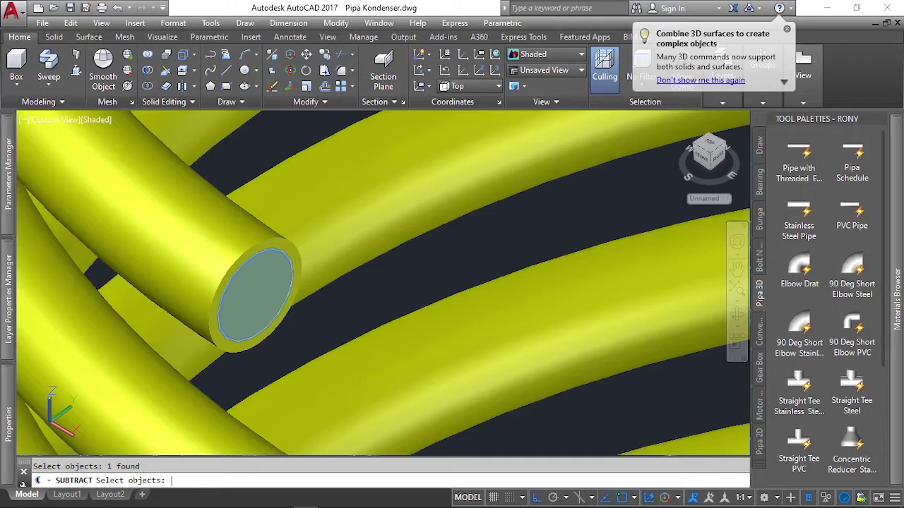
key(Return)
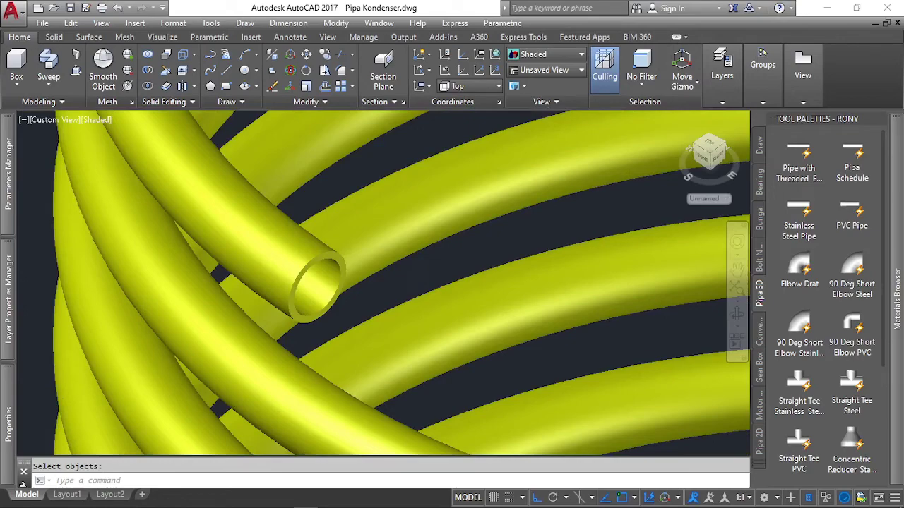
Orbit and zoom around the hollow pipe end, then bring up the visual styles list
scroll(173, 243, down, 3)
scroll(173, 243, down, 2)
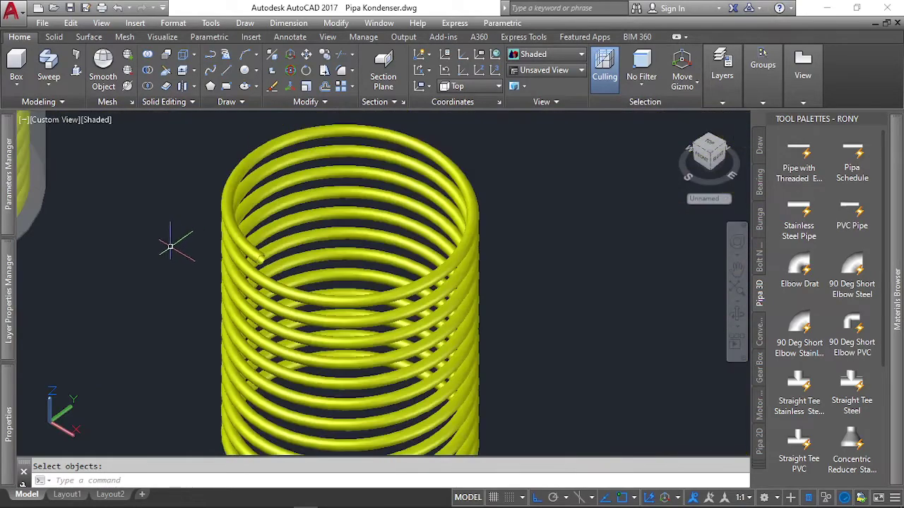
scroll(162, 254, down, 3)
scroll(141, 299, up, 2)
scroll(165, 246, up, 4)
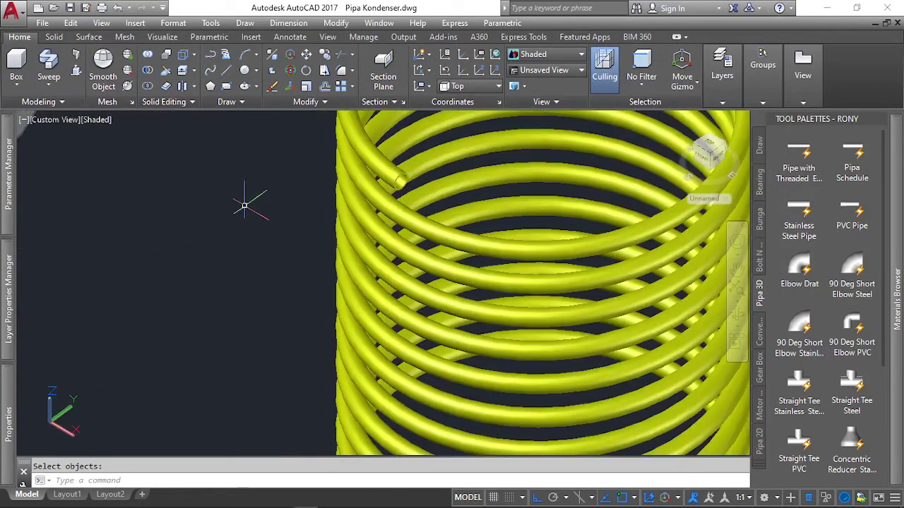
mouse_move(243, 205)
shift+middle_down()
mouse_move(219, 259)
mouse_move(221, 212)
shift+middle_up()
scroll(238, 204, up, 3)
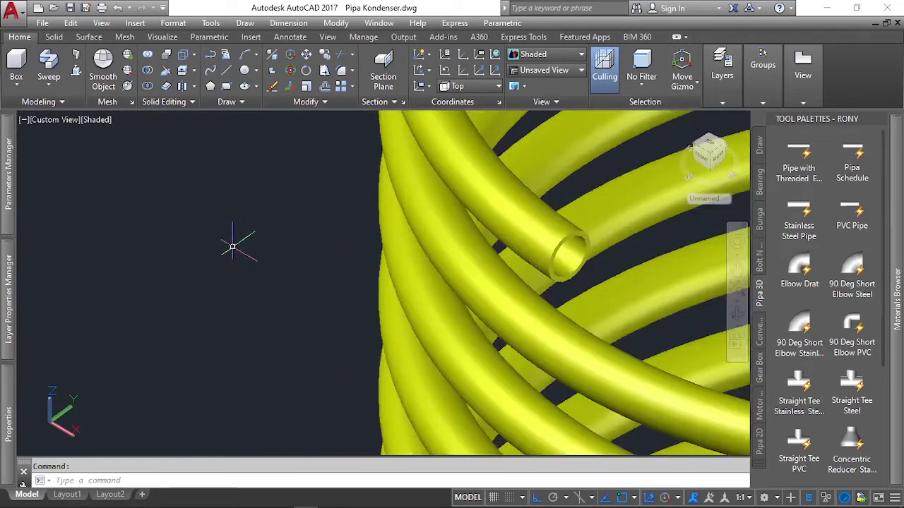
shift+middle_drag(233, 247, 82, 297)
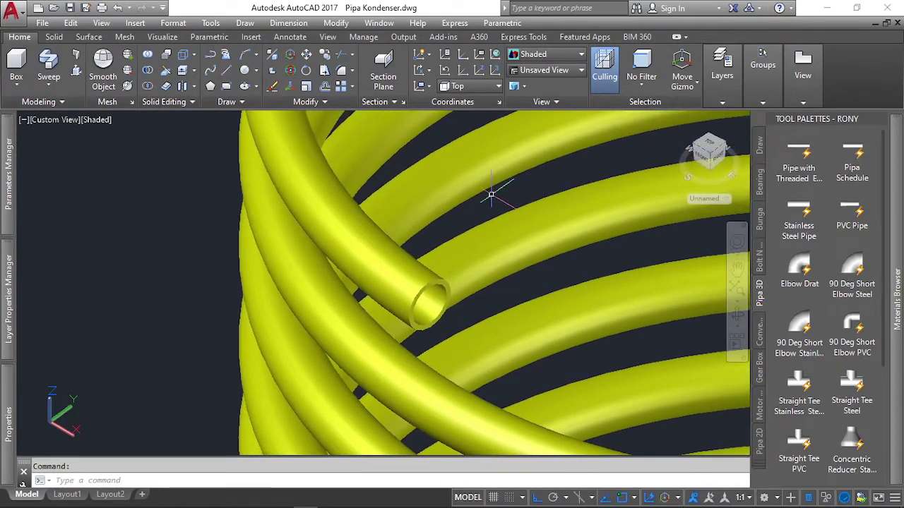
scroll(492, 196, up, 2)
scroll(496, 199, up, 2)
scroll(496, 199, down, 2)
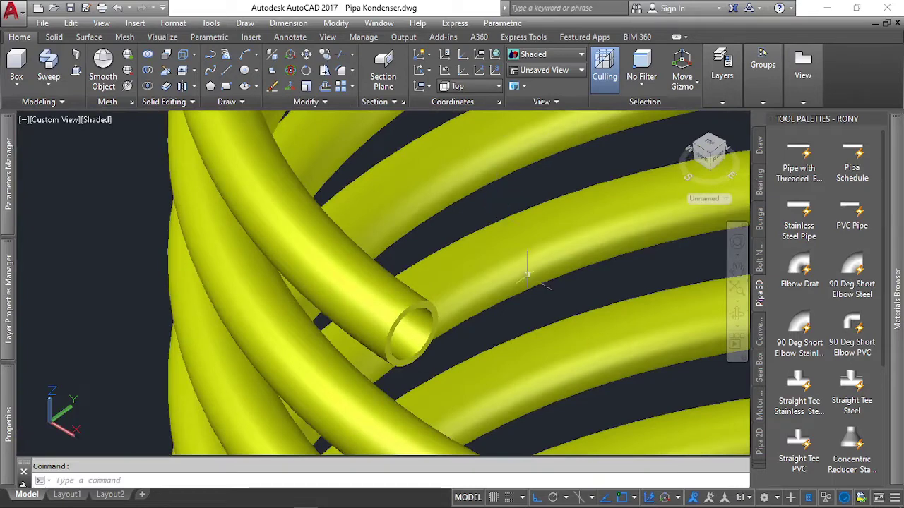
scroll(553, 308, up, 2)
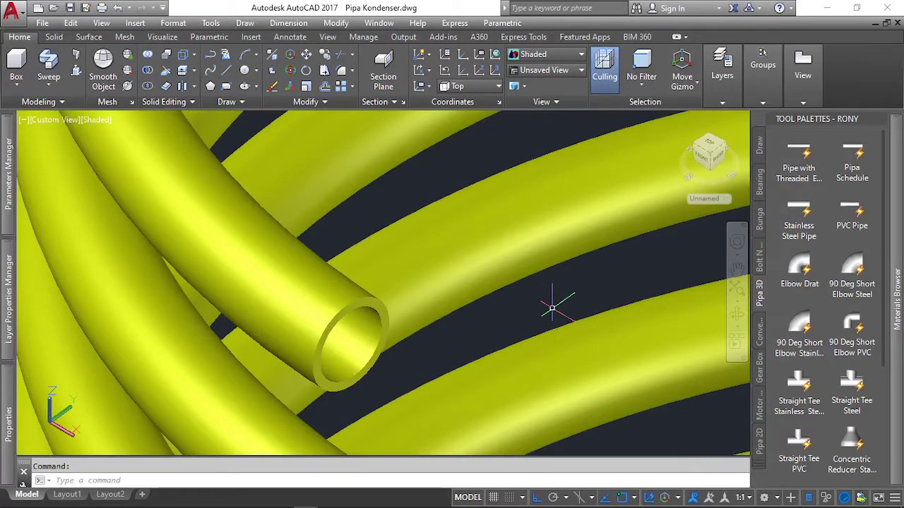
scroll(442, 193, down, 2)
scroll(393, 247, up, 2)
scroll(408, 267, down, 1)
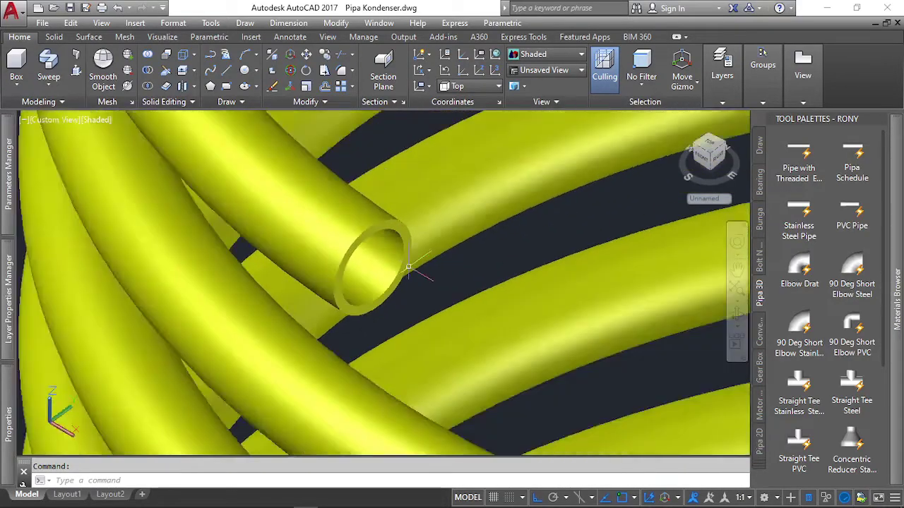
scroll(408, 266, down, 6)
scroll(277, 191, up, 2)
scroll(276, 190, up, 2)
scroll(277, 190, up, 2)
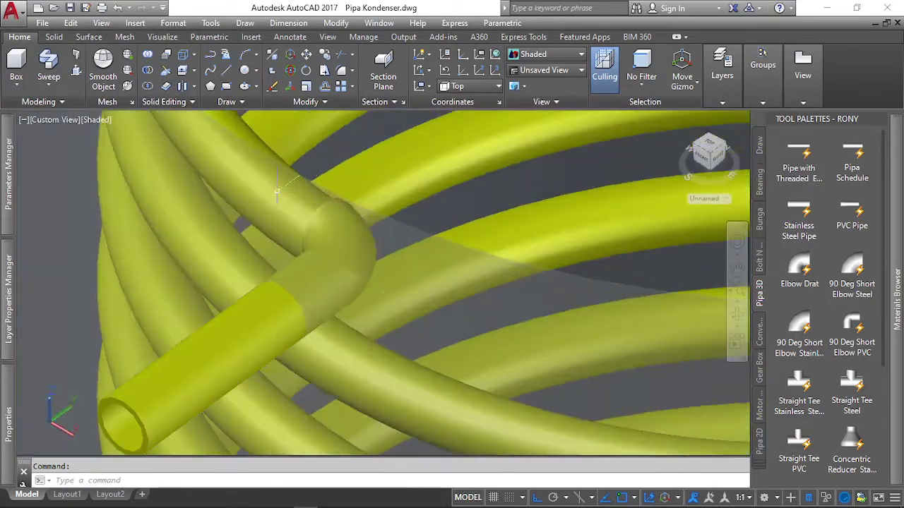
scroll(277, 190, down, 2)
scroll(256, 193, down, 4)
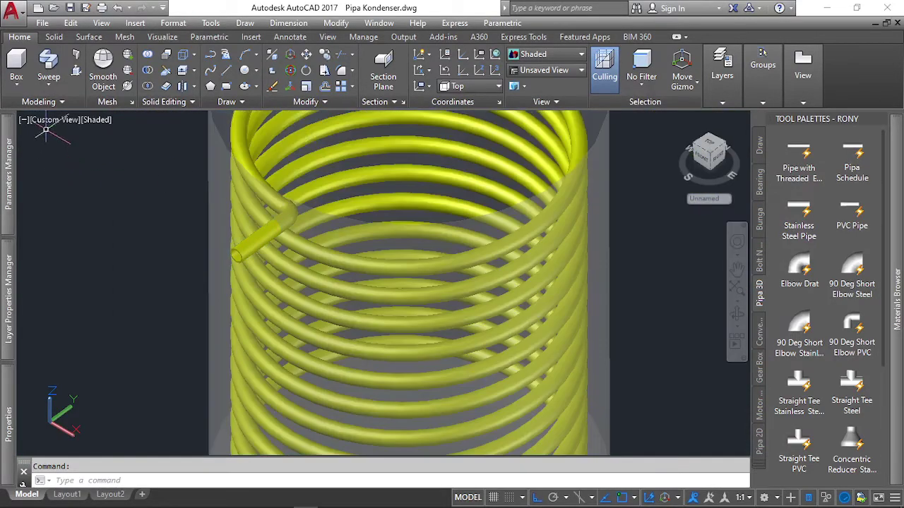
click(88, 121)
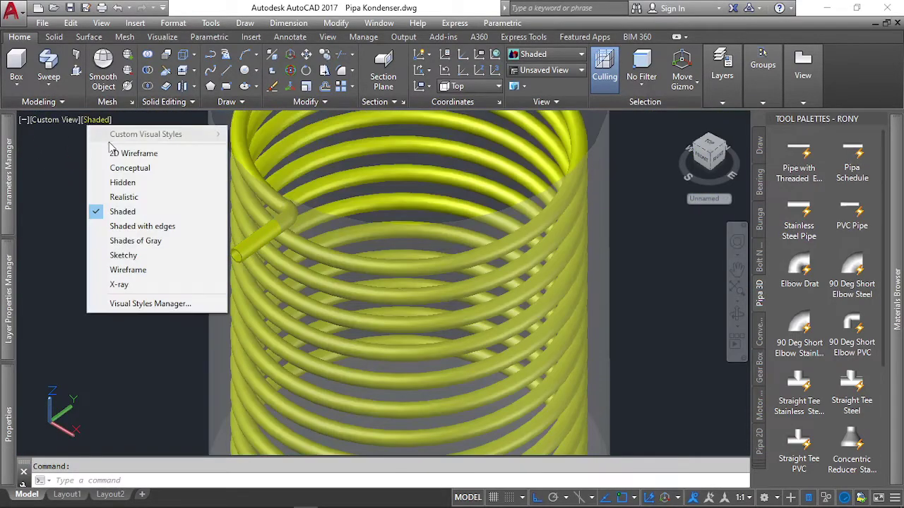
Switch the display back to 2D Wireframe and pan across both coils
click(89, 151)
scroll(205, 192, down, 3)
middle_drag(494, 318, 293, 218)
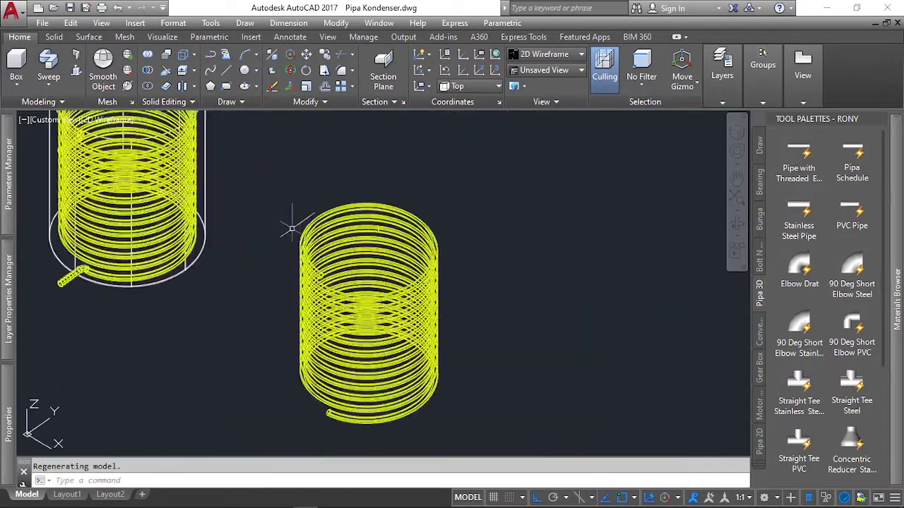
scroll(292, 218, up, 4)
scroll(282, 306, up, 3)
scroll(282, 305, up, 2)
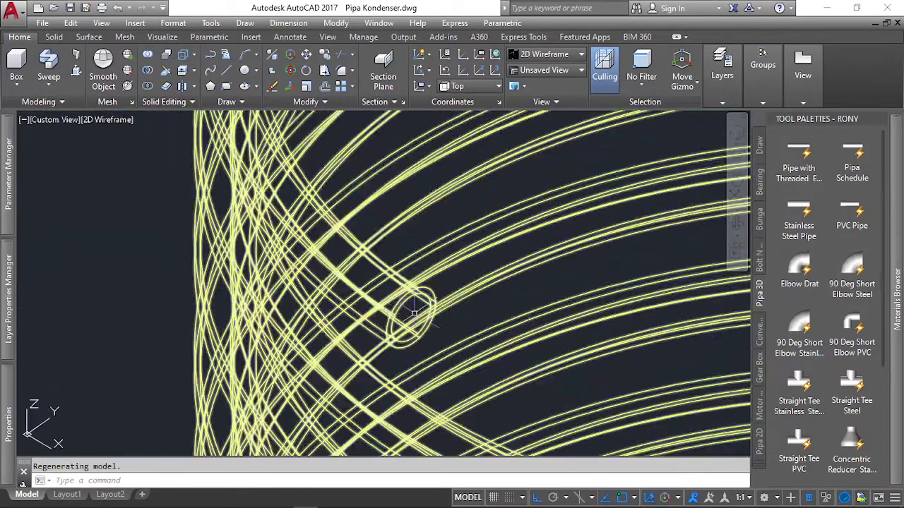
scroll(395, 317, up, 2)
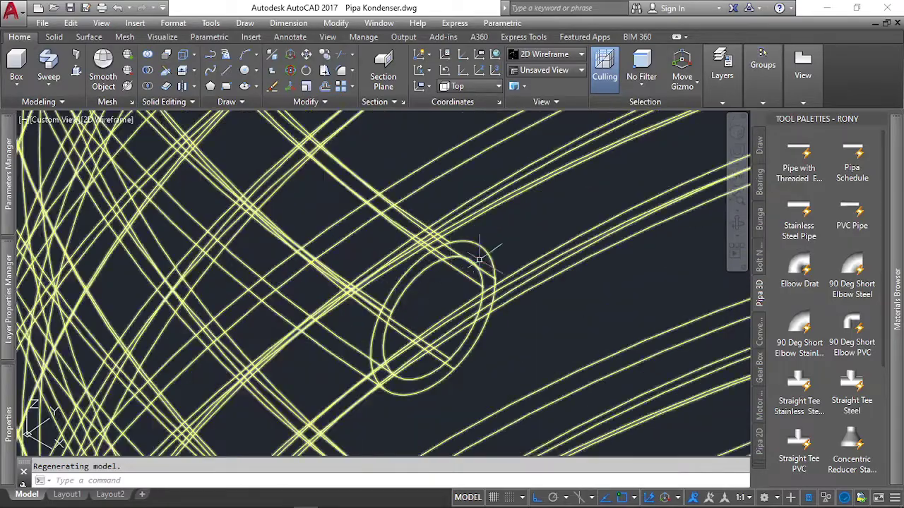
scroll(395, 317, up, 2)
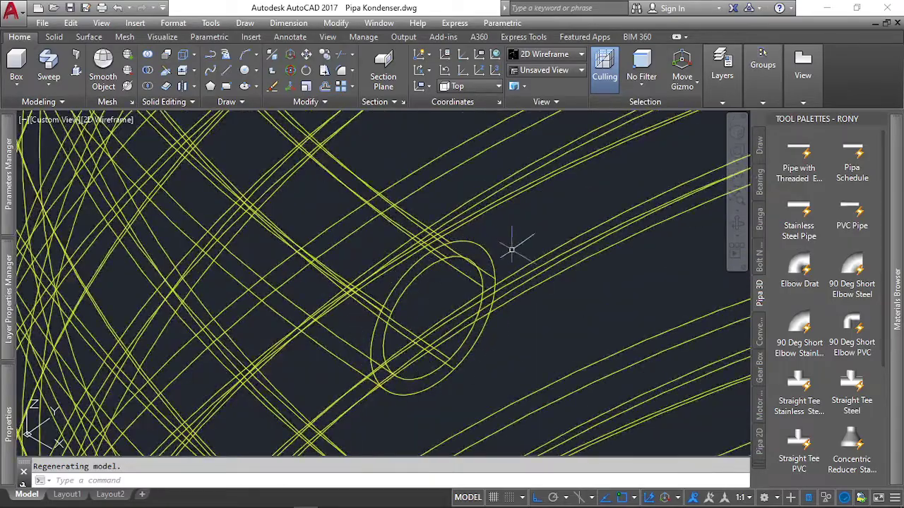
scroll(438, 340, down, 5)
scroll(489, 262, down, 2)
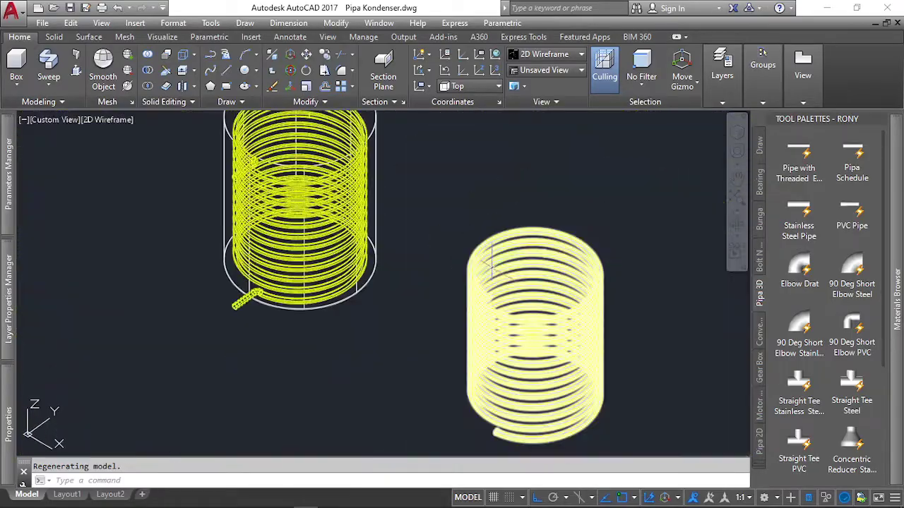
Delete the spare coil beside the shell, cancelling an unneeded MOVE
click(544, 245)
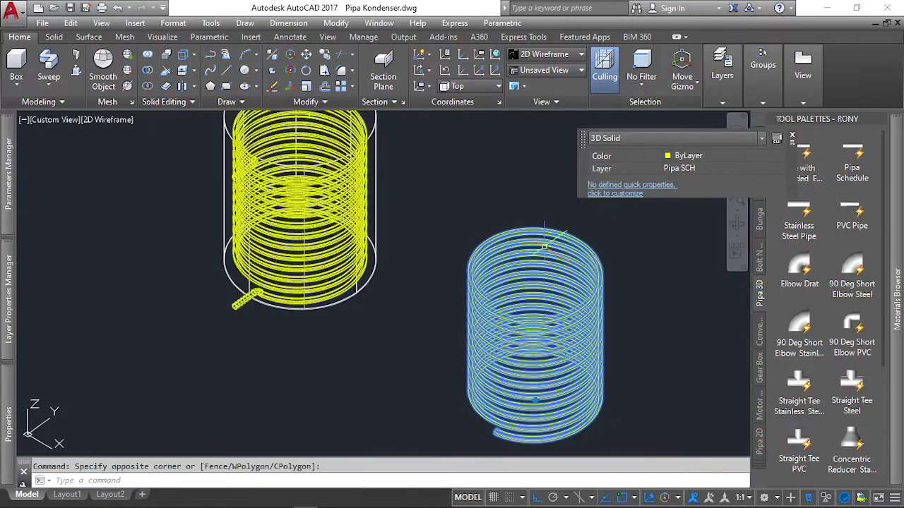
scroll(282, 180, up, 4)
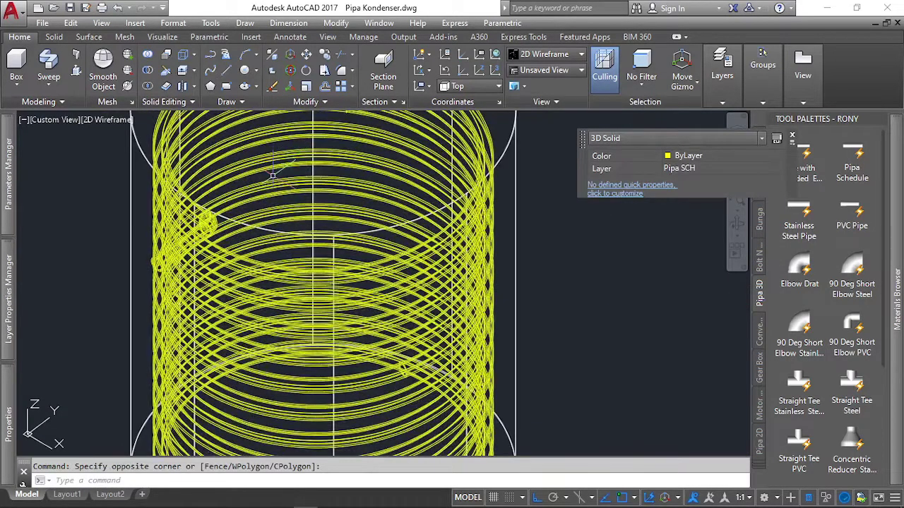
click(259, 155)
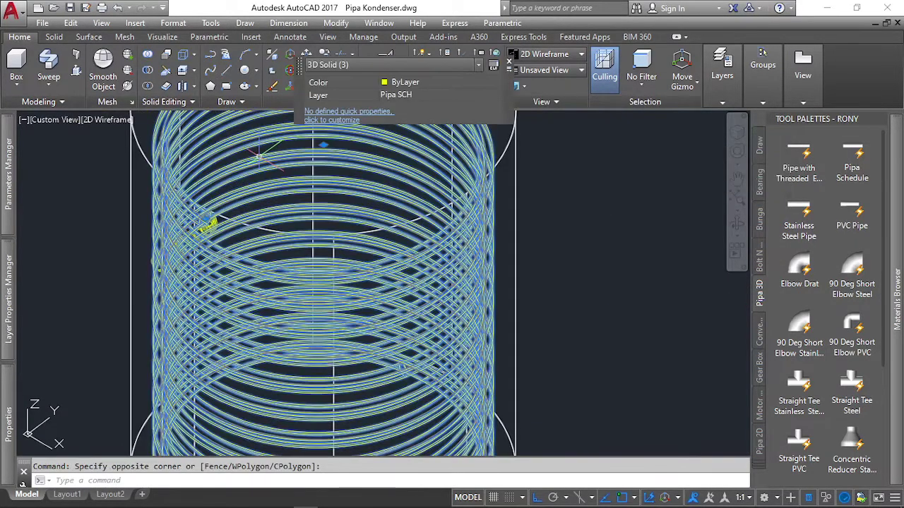
scroll(260, 155, down, 4)
text(m)
key(Return)
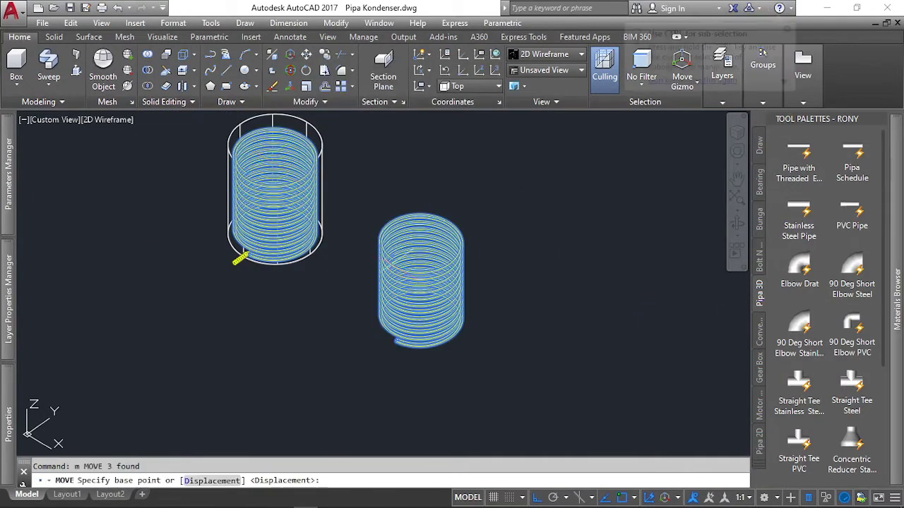
scroll(383, 242, up, 5)
scroll(402, 222, up, 2)
scroll(402, 223, down, 1)
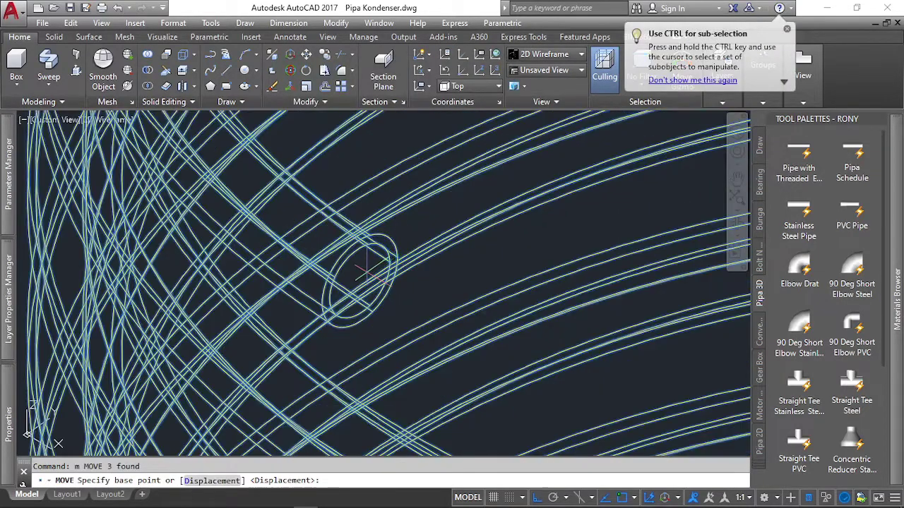
scroll(438, 272, down, 3)
key(Escape)
scroll(459, 255, down, 3)
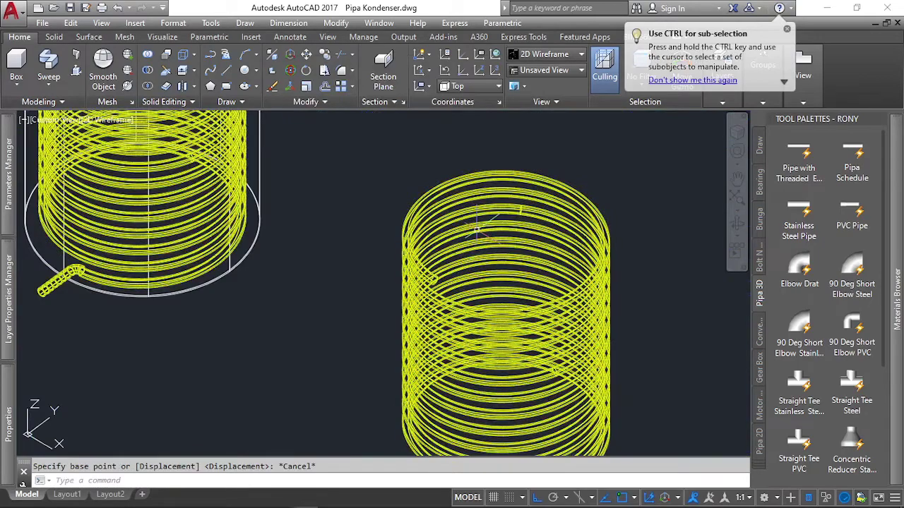
key(Delete)
scroll(495, 247, down, 3)
scroll(305, 167, up, 6)
Centre the remaining coil in view and start the Subtract command
middle_drag(306, 167, 464, 173)
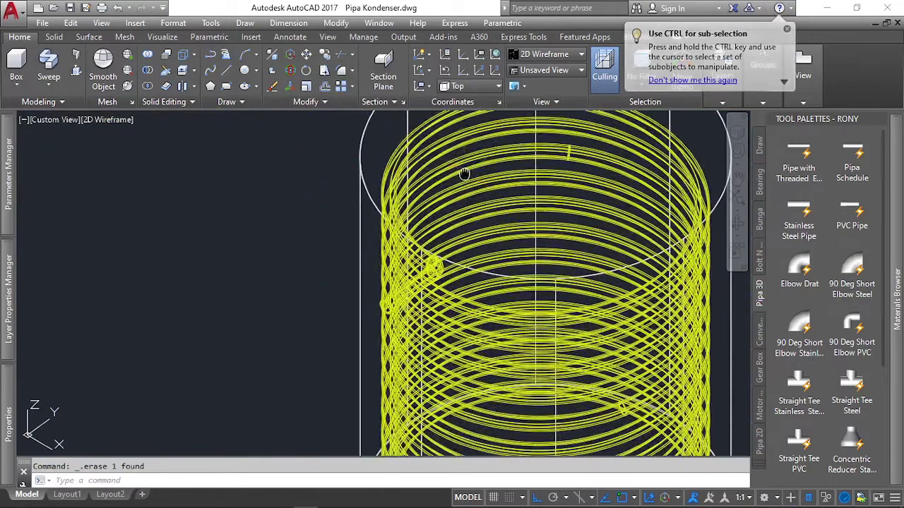
scroll(464, 173, up, 2)
click(147, 70)
scroll(233, 156, up, 3)
Pick the outer coil pipe as the solid to keep in Subtract
scroll(233, 157, up, 2)
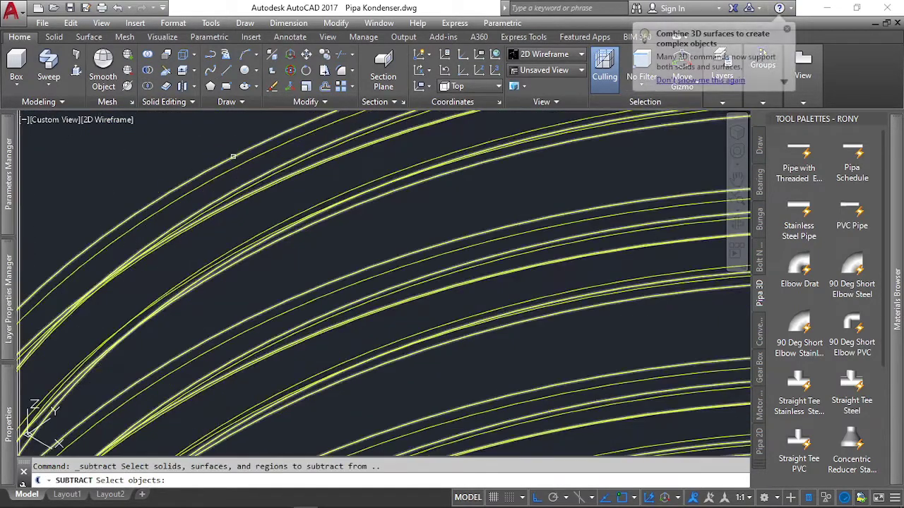
click(233, 157)
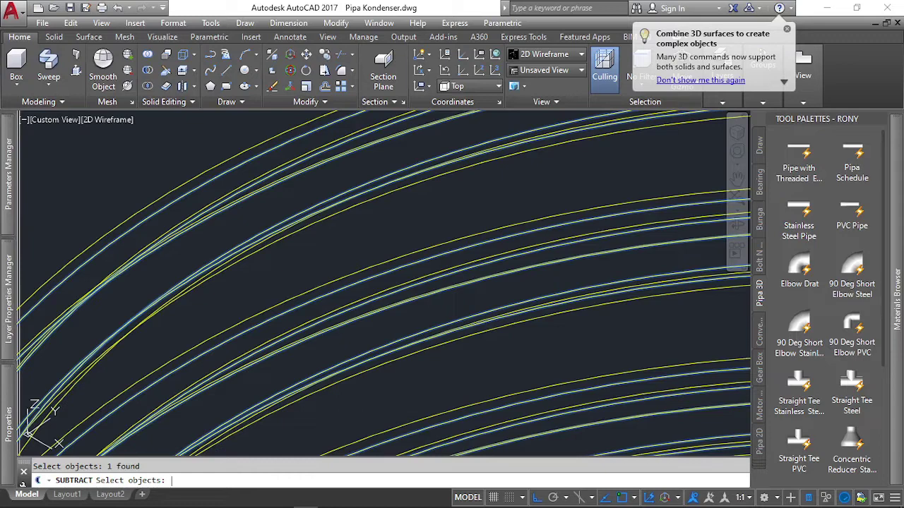
scroll(282, 212, down, 6)
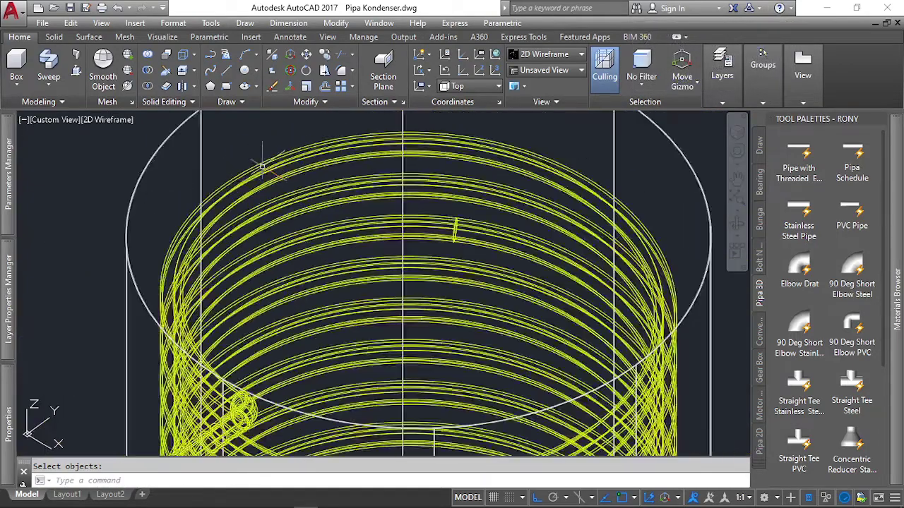
scroll(286, 197, up, 2)
Set the visual style to Shaded and switch to the Front view
click(105, 121)
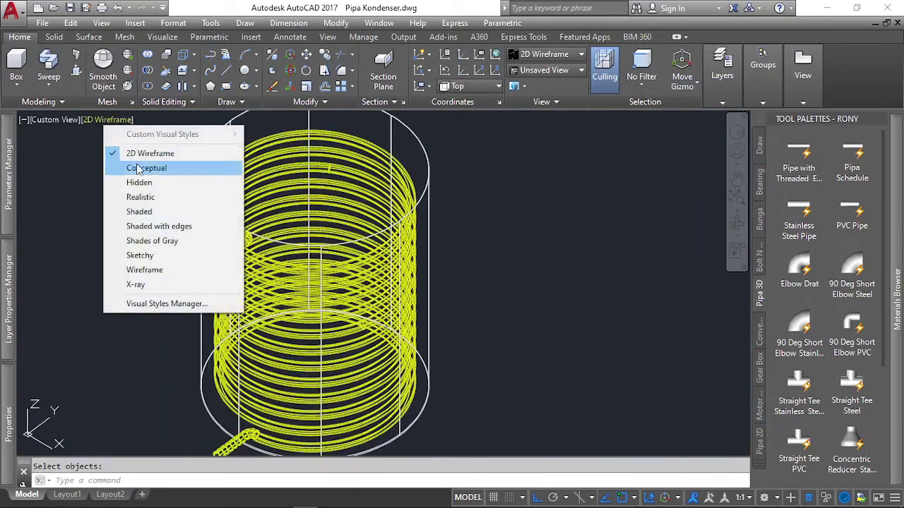
click(149, 216)
scroll(205, 237, up, 2)
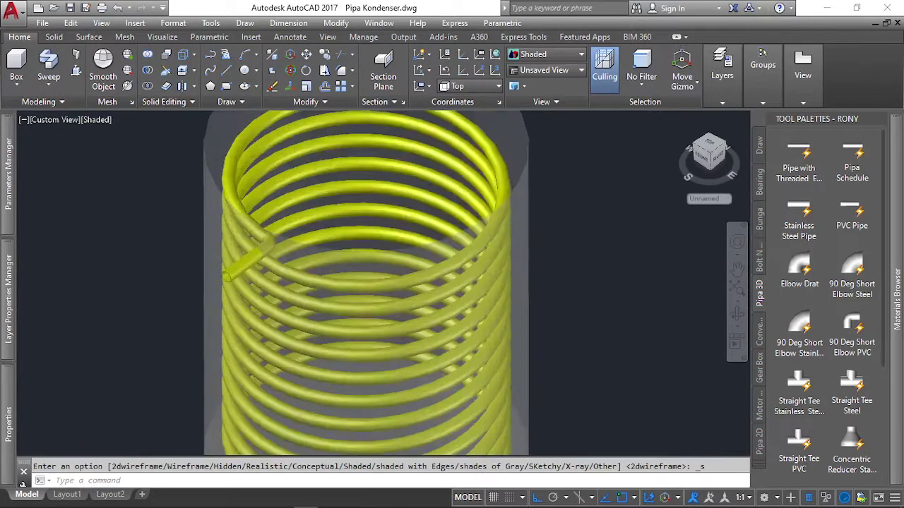
scroll(215, 226, up, 3)
scroll(215, 226, down, 4)
scroll(317, 218, down, 2)
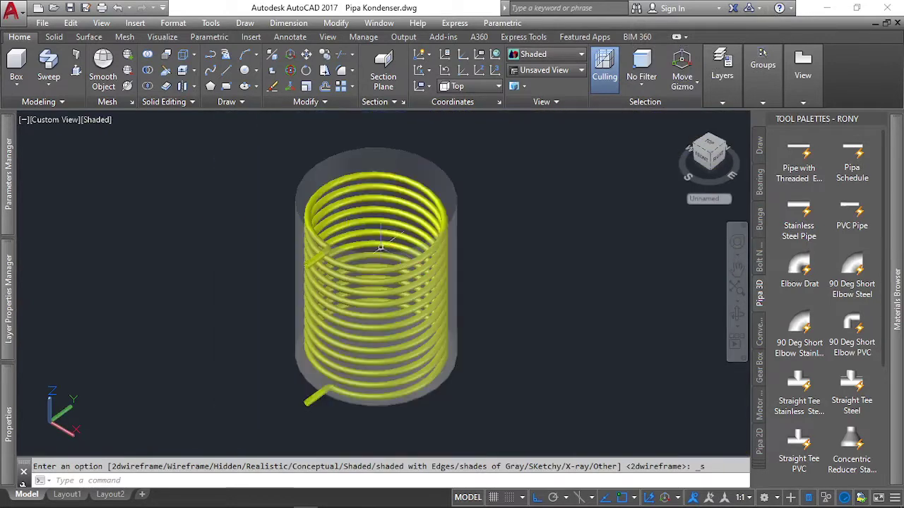
click(45, 124)
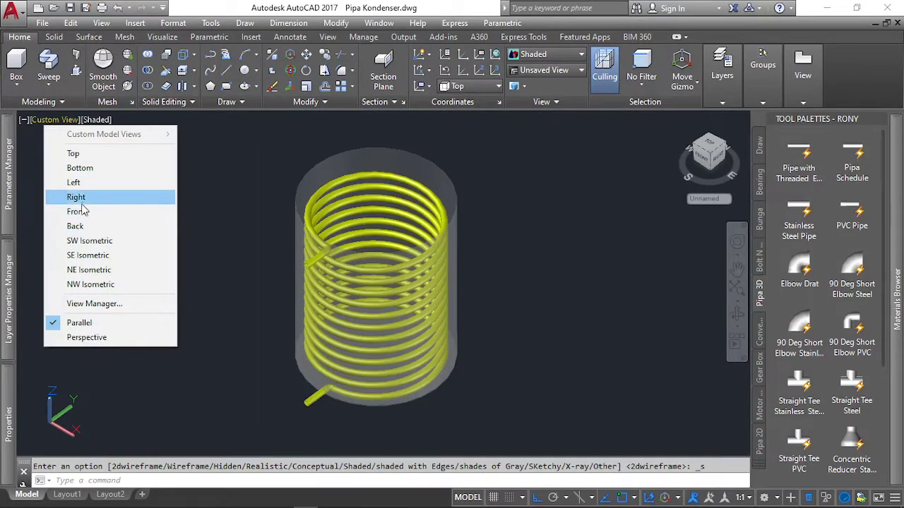
click(75, 211)
scroll(349, 272, down, 2)
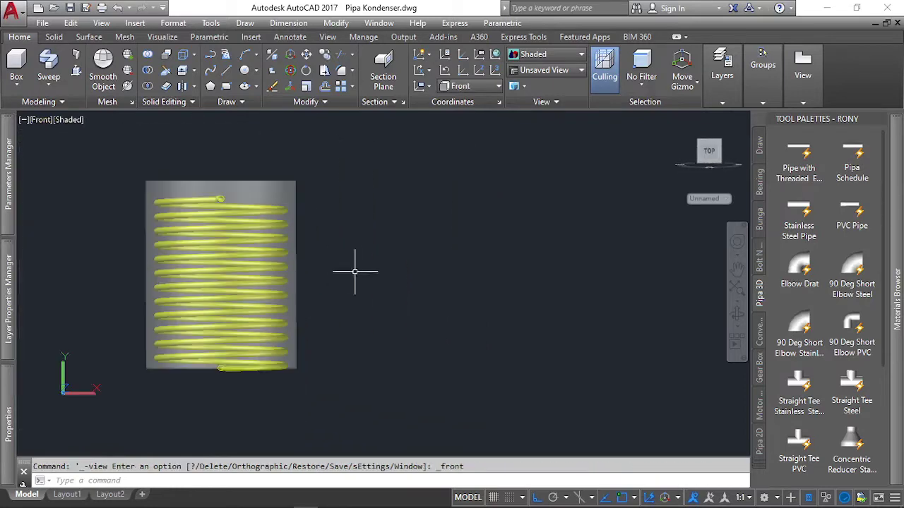
scroll(258, 346, up, 1)
scroll(256, 351, down, 2)
Move the window-selected coil and its pipes 50 units up, then orbit to an angle
click(118, 198)
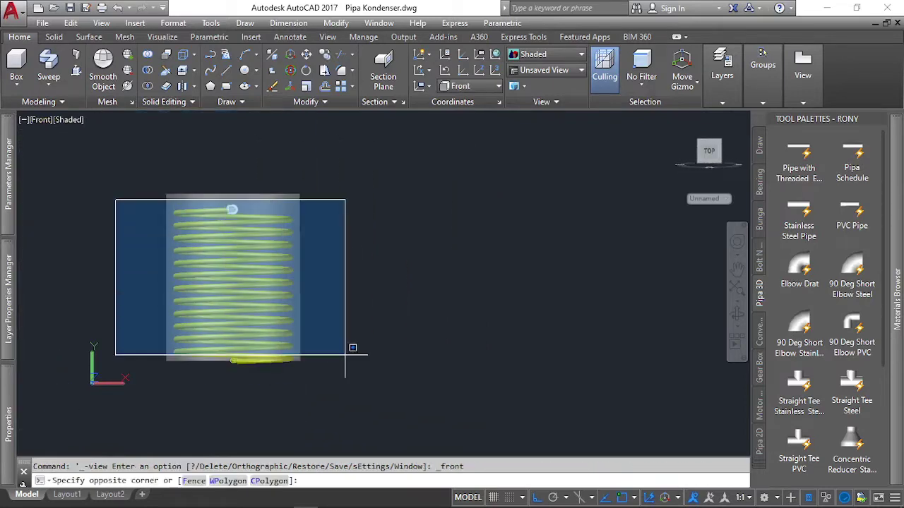
click(385, 406)
text(m)
key(Return)
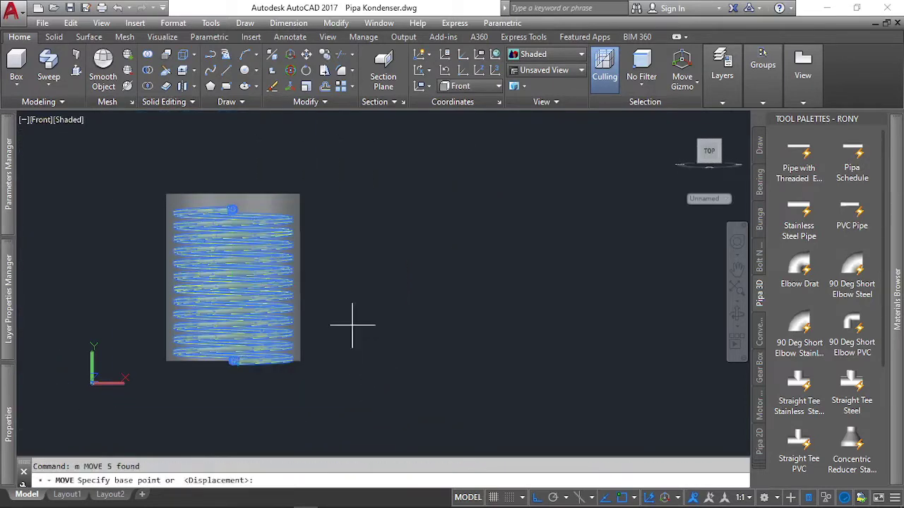
click(354, 316)
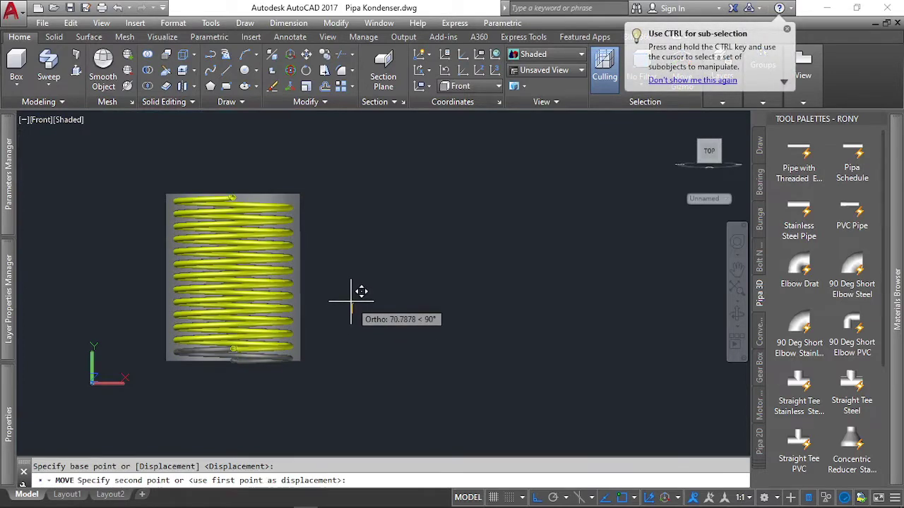
text(50)
key(Return)
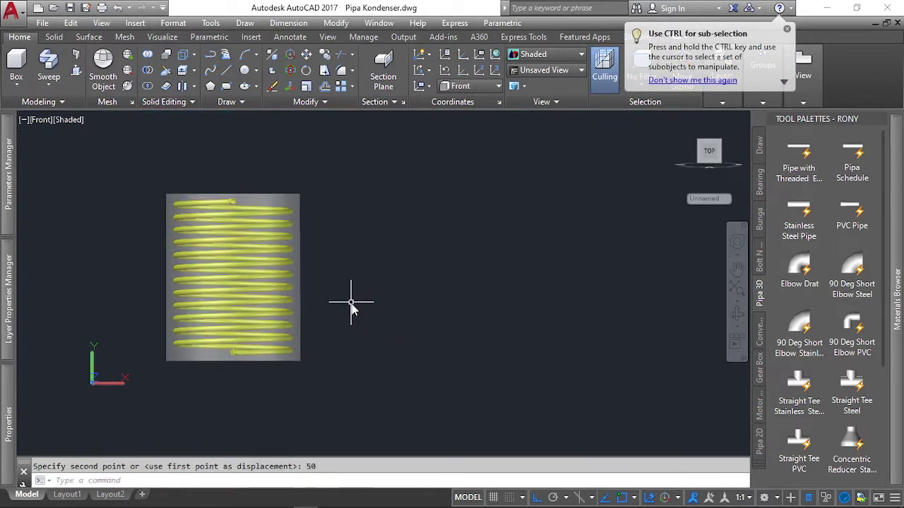
scroll(281, 230, up, 4)
scroll(298, 161, down, 5)
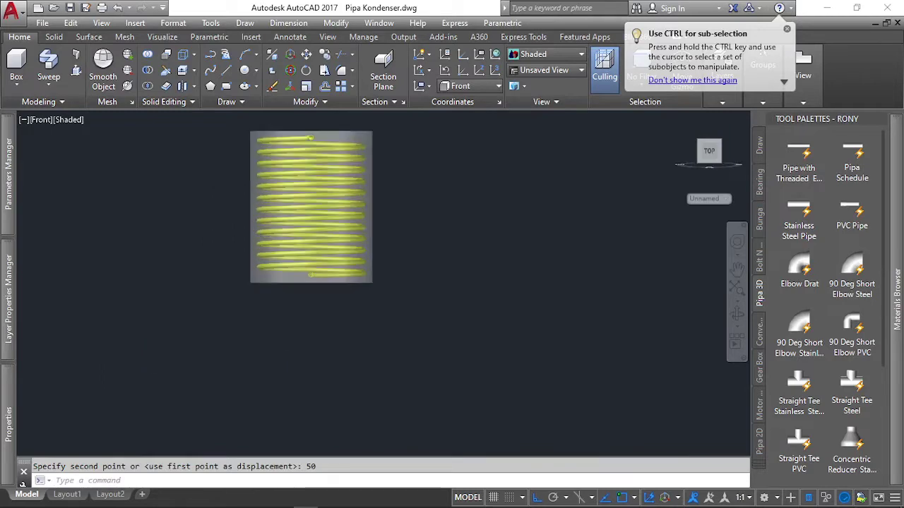
scroll(260, 228, up, 3)
shift+middle_drag(435, 324, 289, 343)
scroll(357, 304, up, 4)
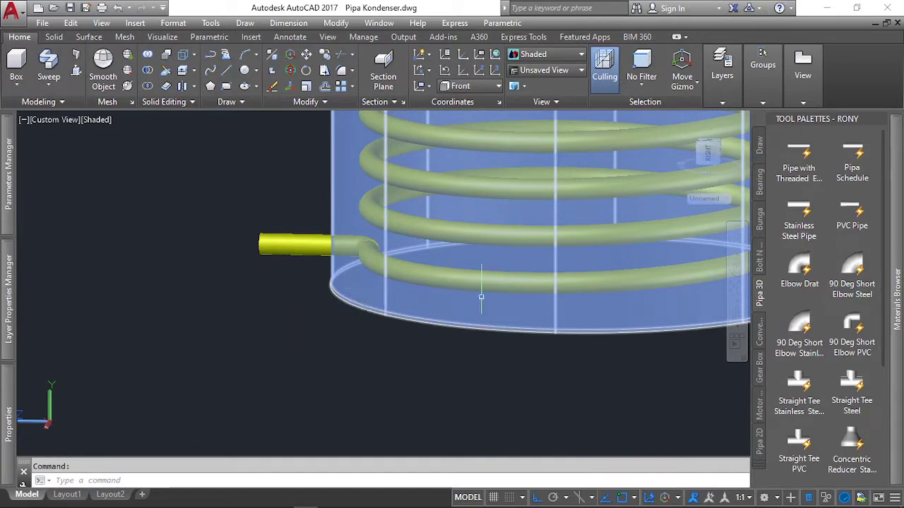
Orbit and zoom to look down over the shaded coil inside its translucent cylindrical shell
scroll(393, 319, down, 4)
middle_drag(508, 253, 460, 387)
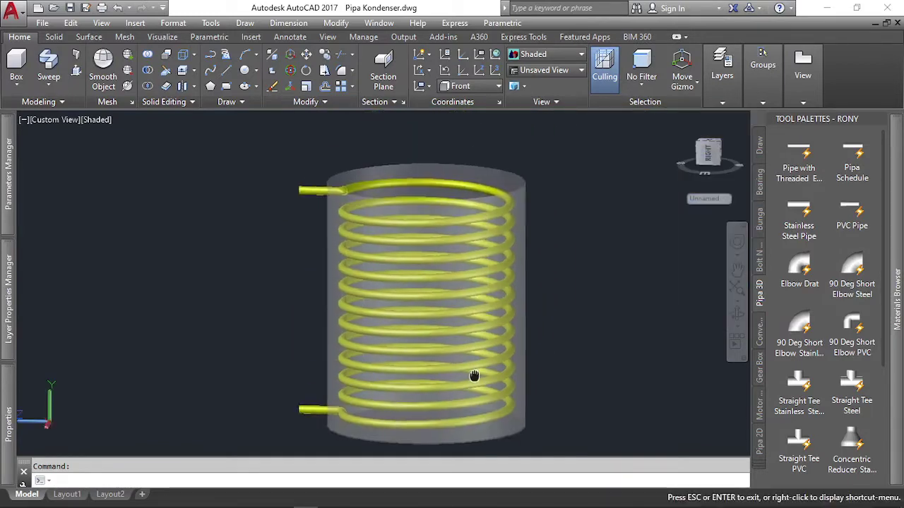
mouse_move(308, 265)
shift+middle_down()
mouse_move(497, 268)
mouse_move(509, 391)
shift+middle_up()
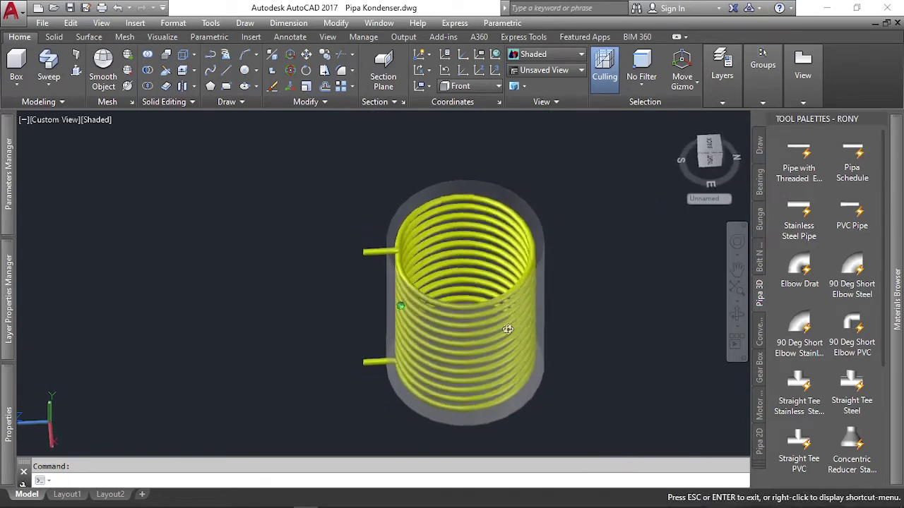
scroll(450, 313, up, 4)
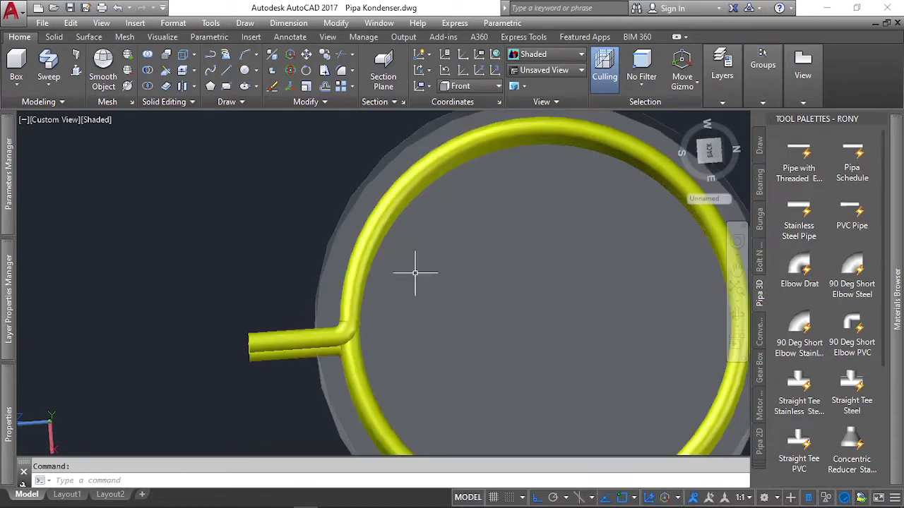
scroll(414, 276, down, 4)
shift+middle_drag(363, 202, 360, 172)
scroll(362, 162, up, 3)
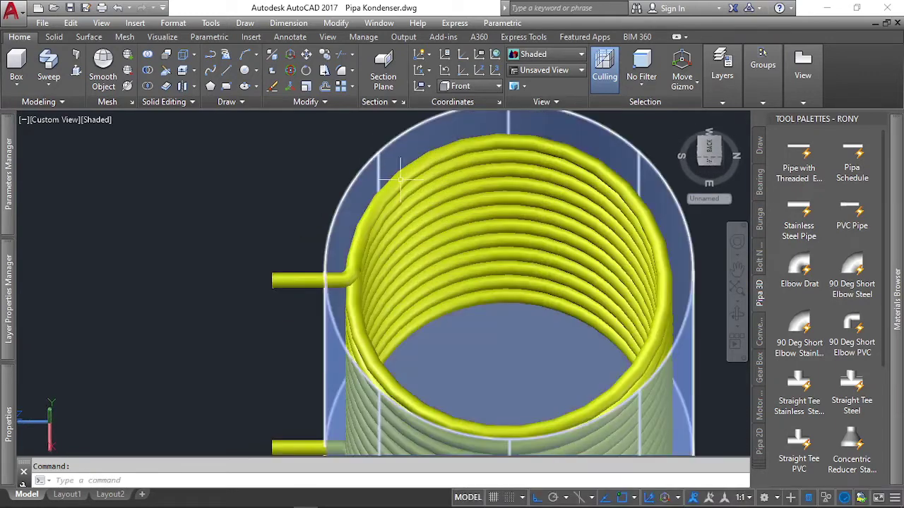
scroll(441, 309, down, 3)
shift+middle_drag(323, 303, 631, 345)
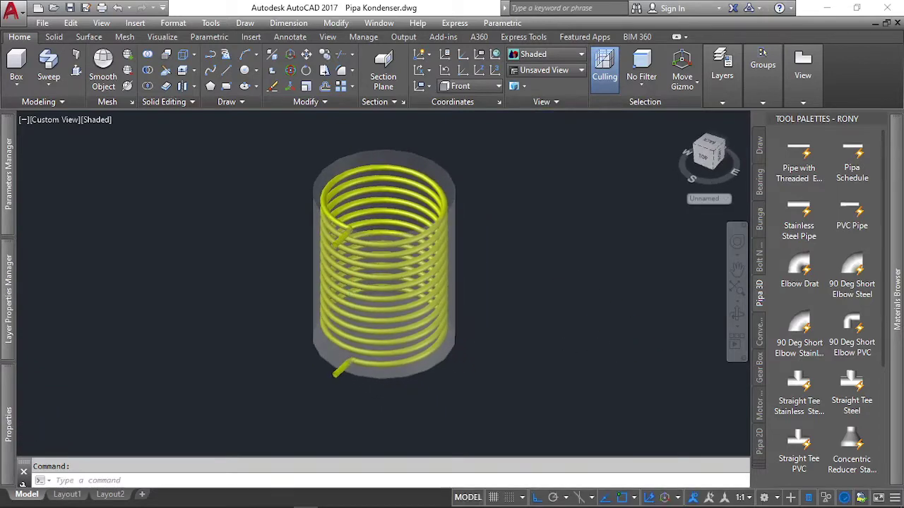
scroll(271, 185, up, 5)
scroll(289, 282, down, 4)
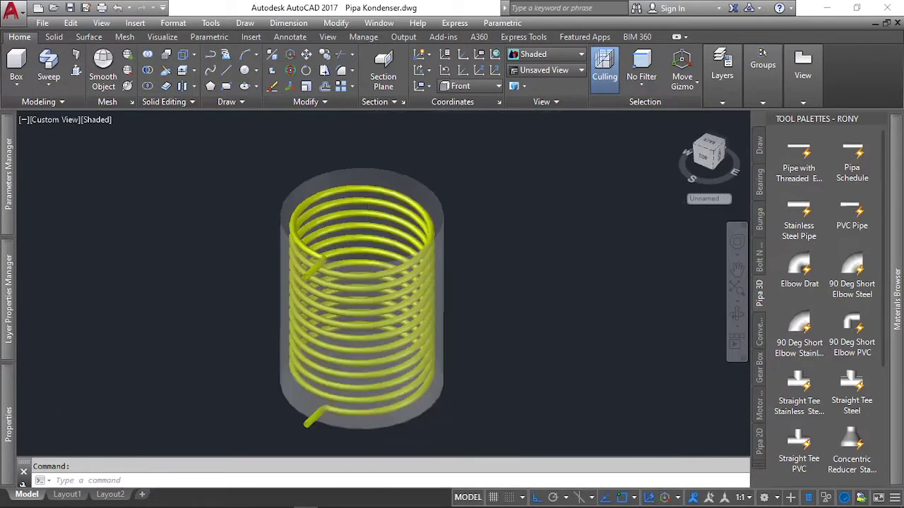
mouse_move(296, 289)
shift+middle_down()
mouse_move(347, 295)
mouse_move(332, 343)
shift+middle_up()
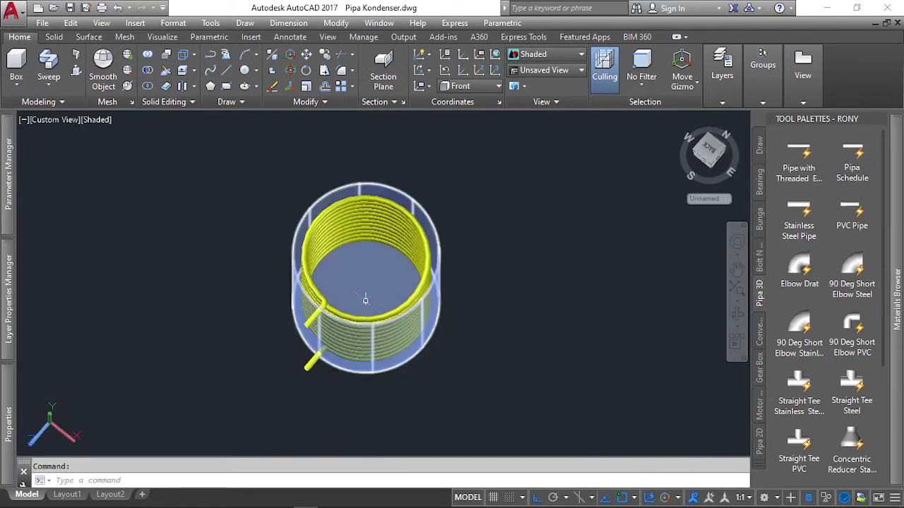
shift+middle_drag(386, 293, 382, 193)
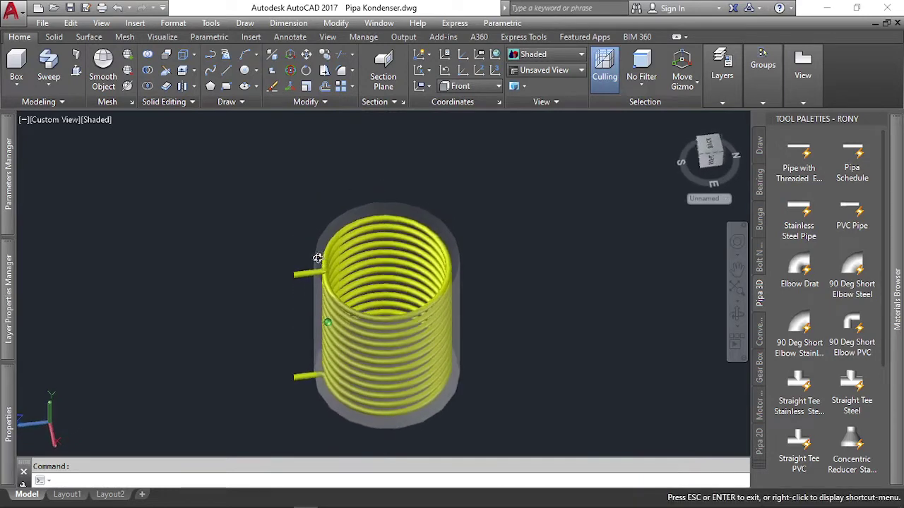
scroll(312, 276, up, 5)
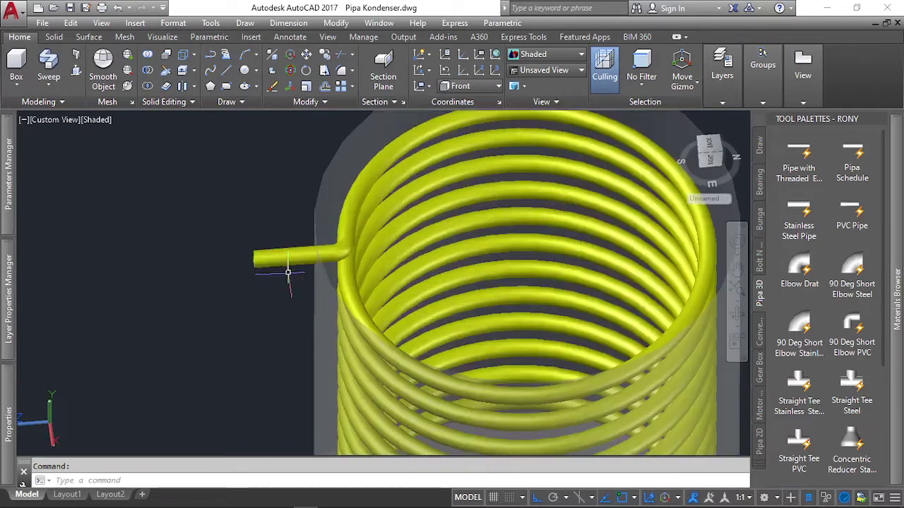
scroll(272, 261, down, 1)
scroll(283, 262, down, 3)
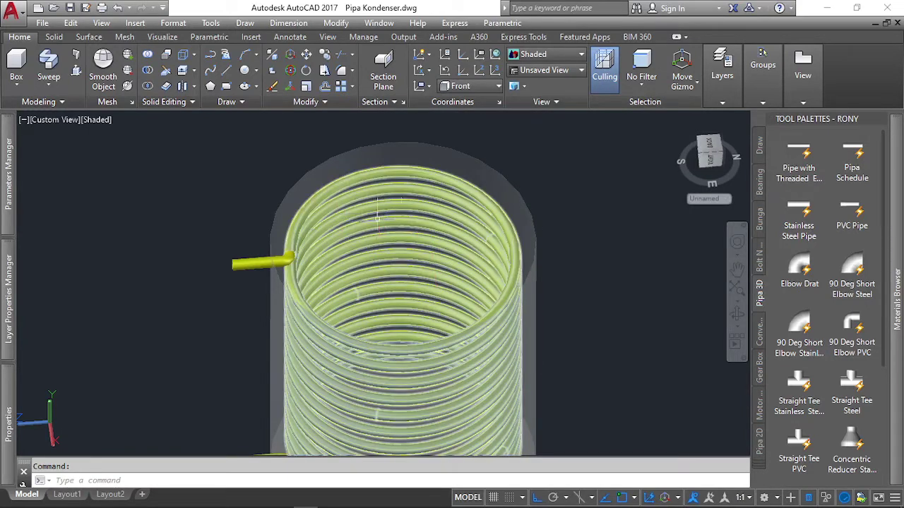
click(388, 159)
scroll(416, 346, down, 5)
scroll(318, 293, up, 4)
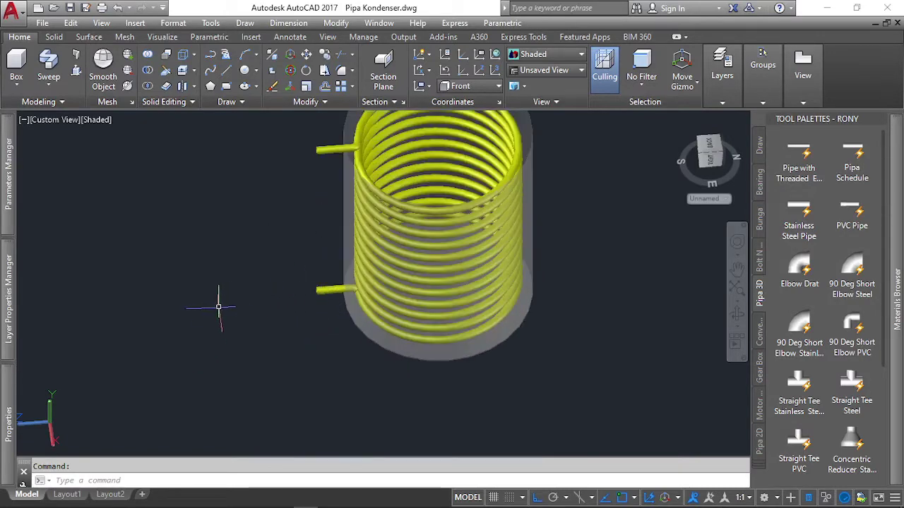
scroll(286, 350, down, 3)
mouse_move(282, 359)
shift+middle_down()
mouse_move(370, 329)
mouse_move(292, 323)
mouse_move(414, 357)
mouse_move(504, 346)
mouse_move(308, 274)
shift+middle_up()
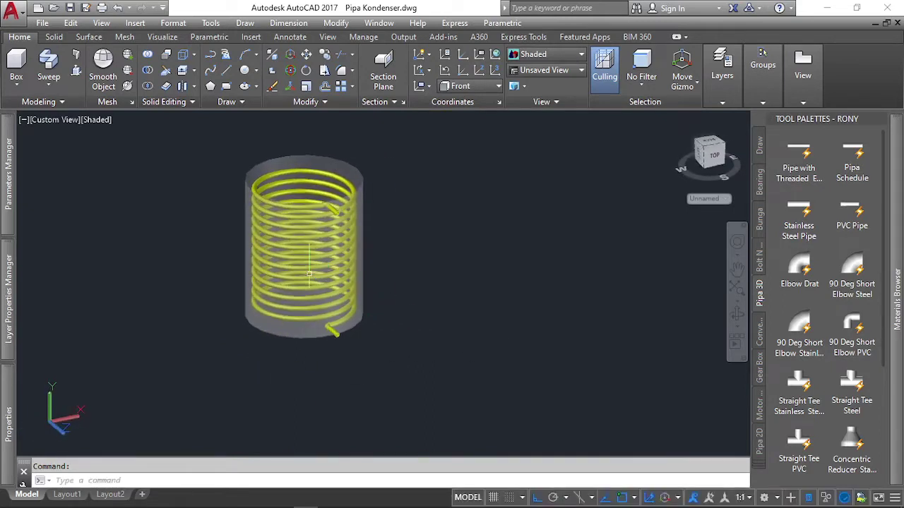
Switch the viewport to the SW Isometric preset view
click(60, 119)
click(103, 240)
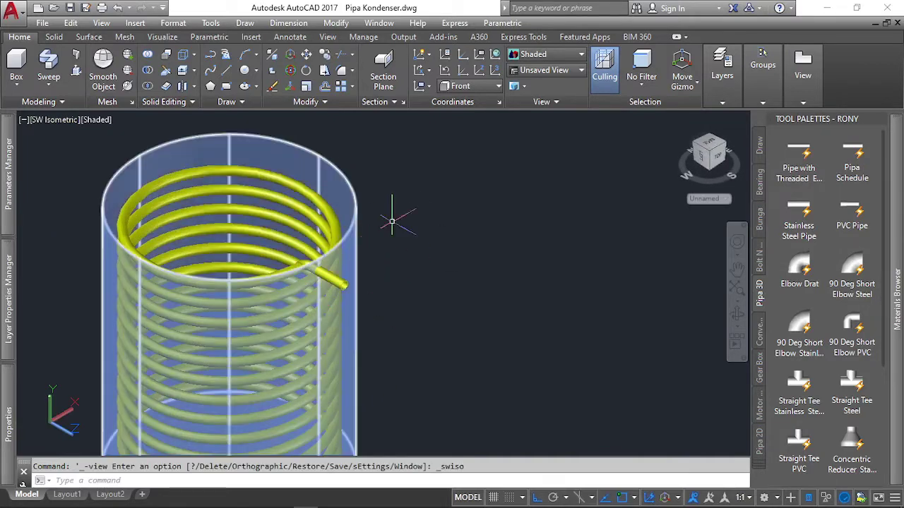
scroll(440, 219, down, 3)
scroll(459, 356, up, 2)
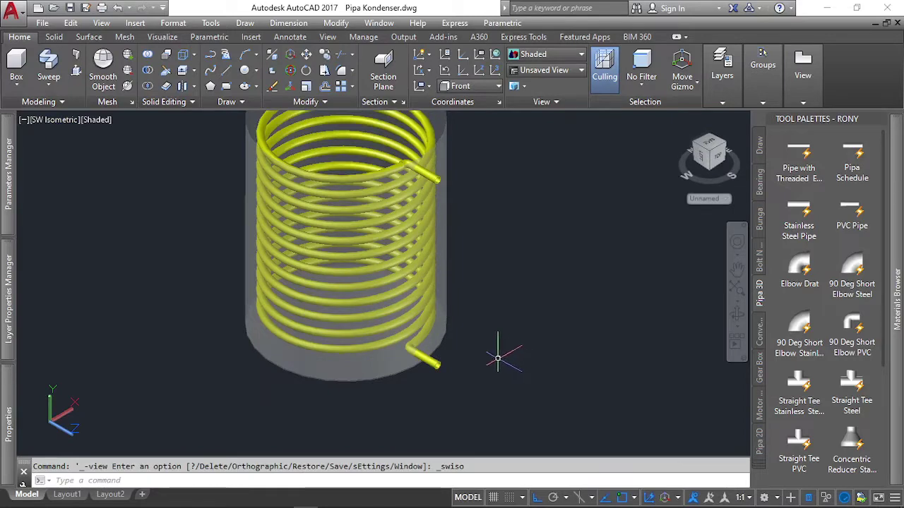
scroll(466, 346, down, 2)
scroll(401, 166, up, 1)
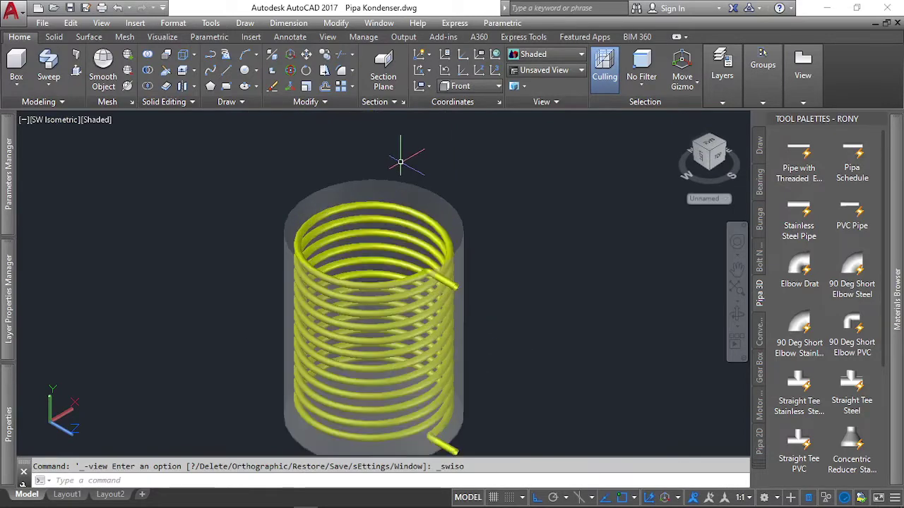
Select and deselect the outer cylinder shell, then pan to frame the whole coil
click(427, 204)
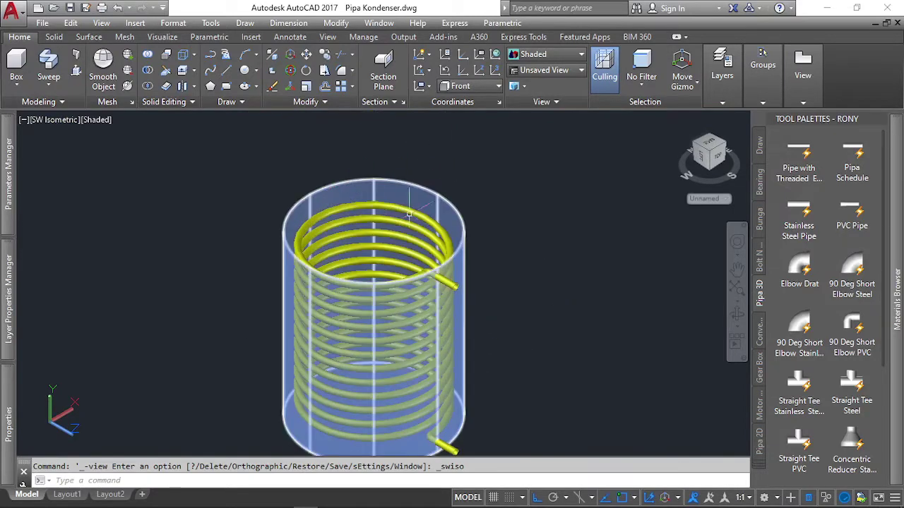
key(Escape)
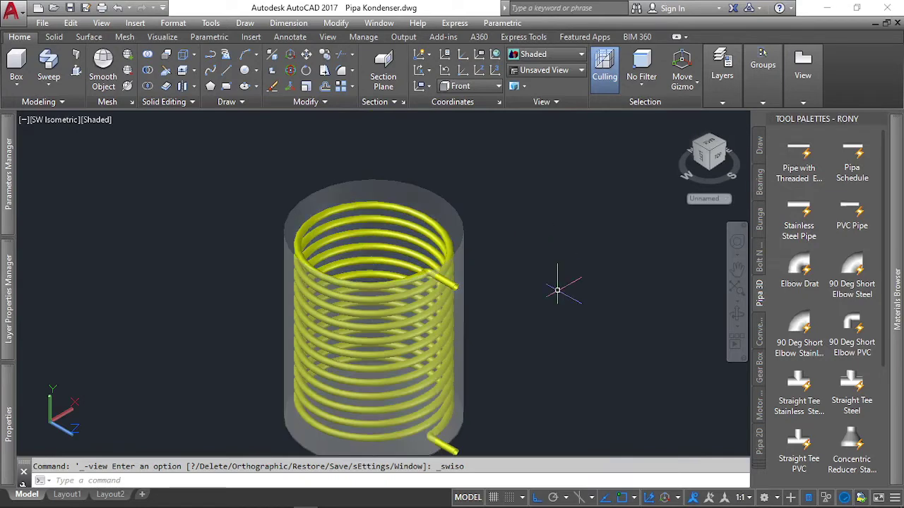
middle_drag(557, 290, 436, 258)
key(Escape)
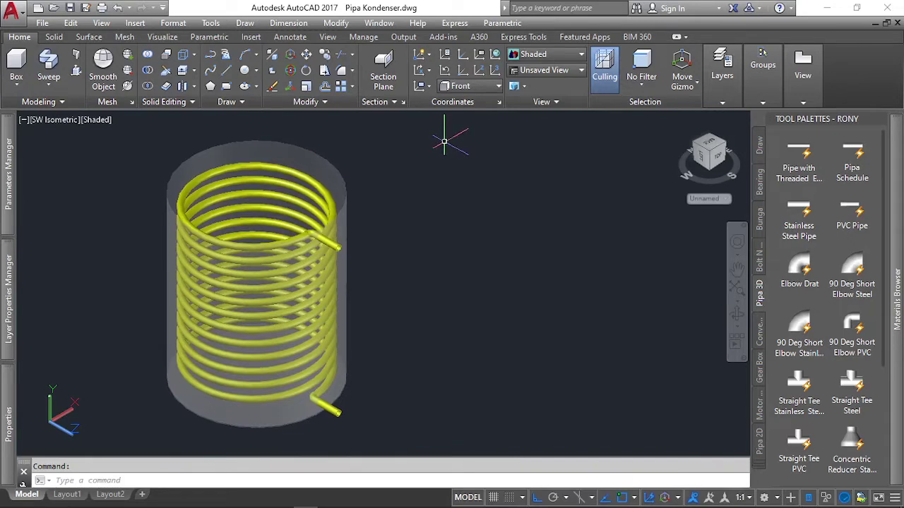
scroll(369, 248, up, 2)
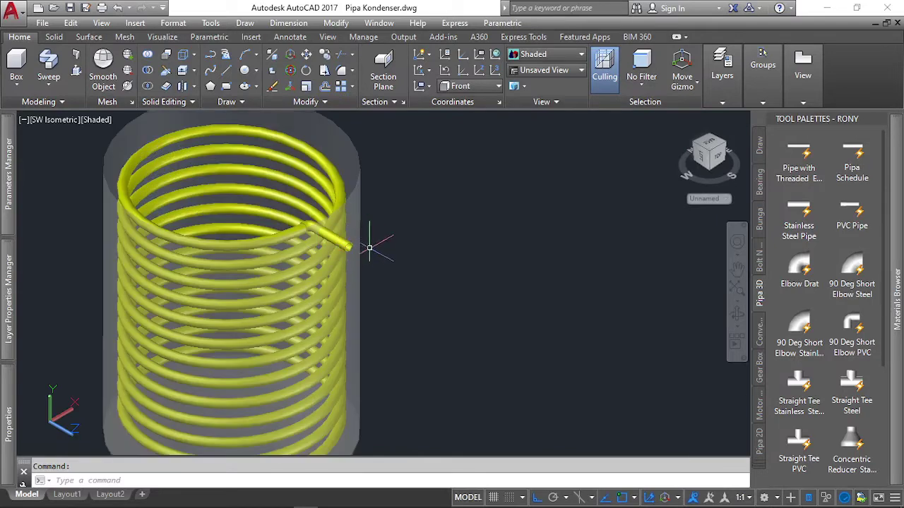
scroll(347, 329, down, 4)
scroll(353, 308, up, 2)
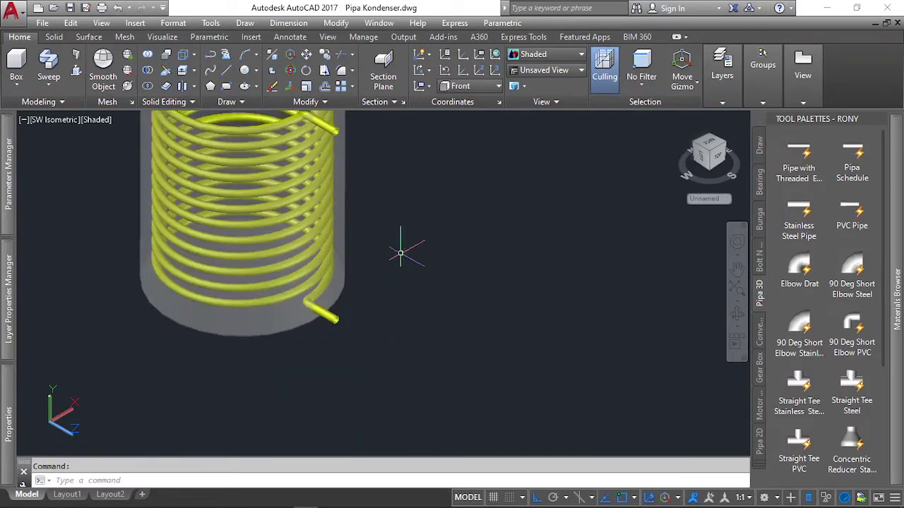
middle_drag(400, 252, 385, 355)
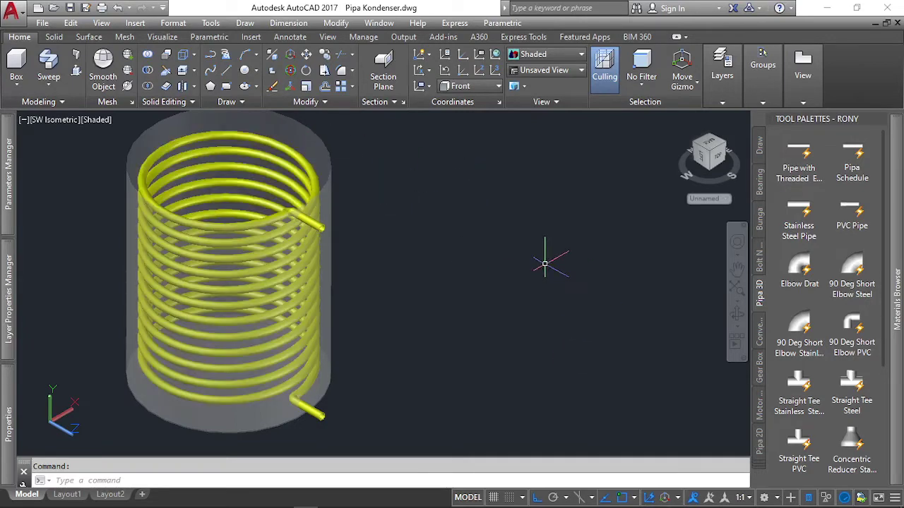
Zoom in close on the hollow inlet and outlet pipe ends
scroll(308, 221, up, 2)
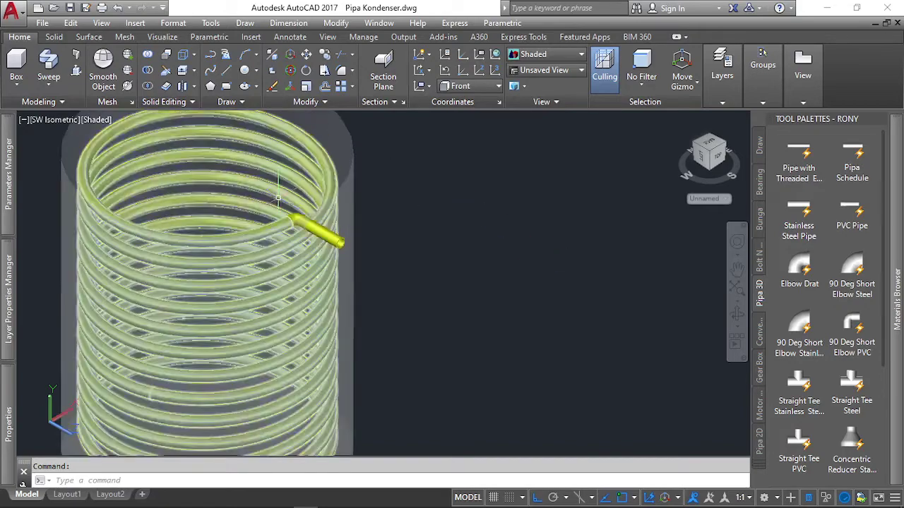
scroll(309, 221, up, 2)
scroll(308, 221, up, 1)
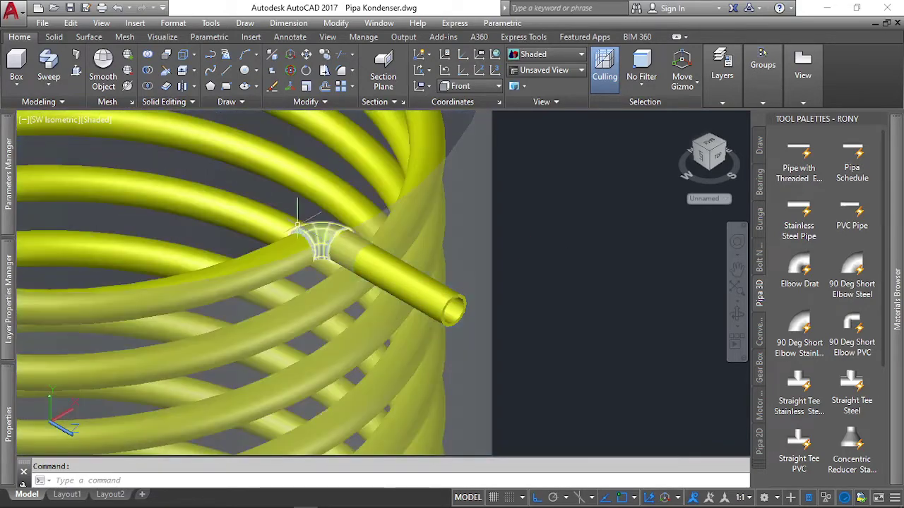
scroll(314, 211, down, 4)
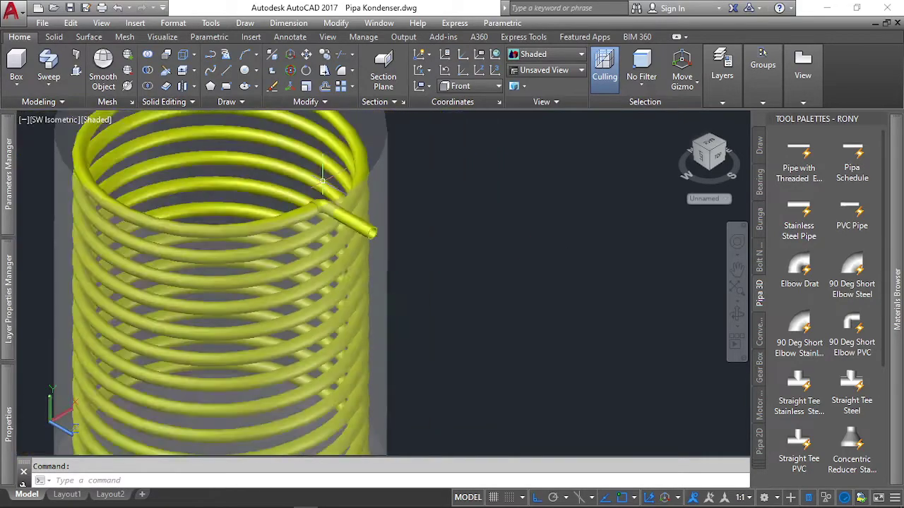
scroll(316, 200, up, 3)
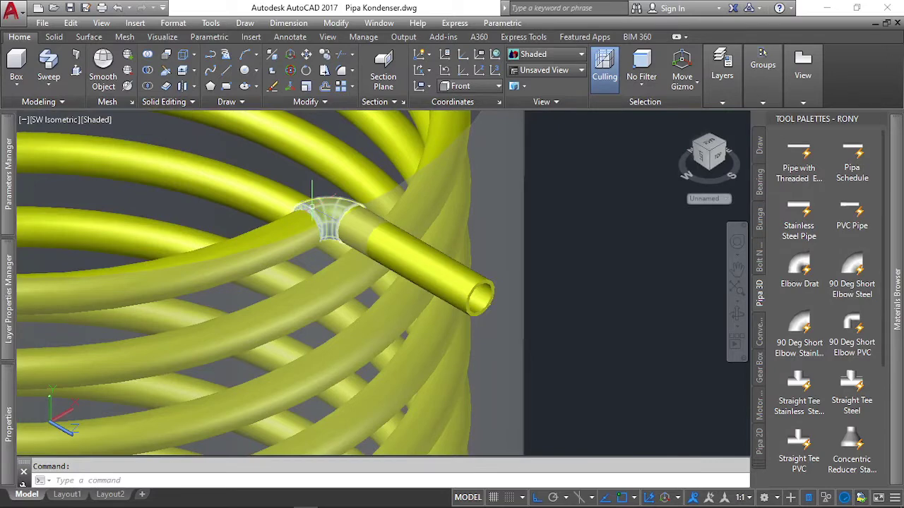
scroll(311, 208, down, 4)
scroll(414, 242, up, 2)
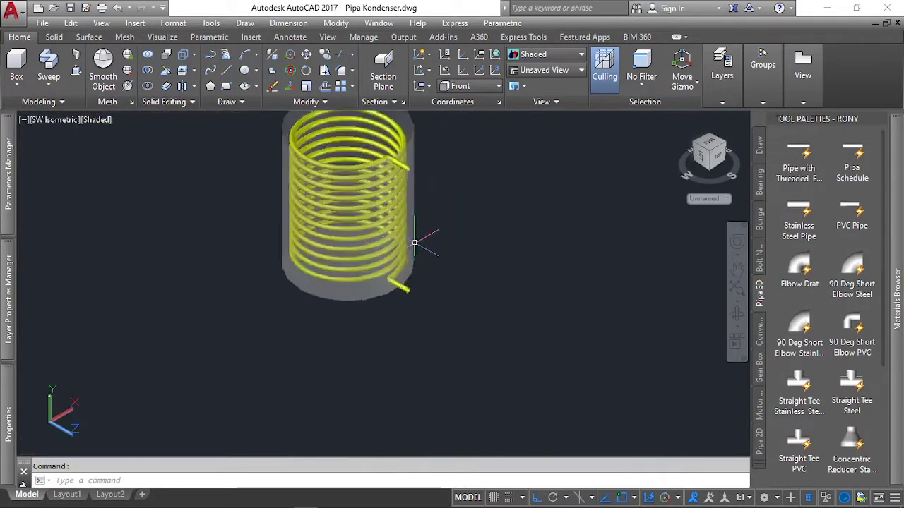
scroll(407, 343, up, 2)
scroll(335, 332, up, 3)
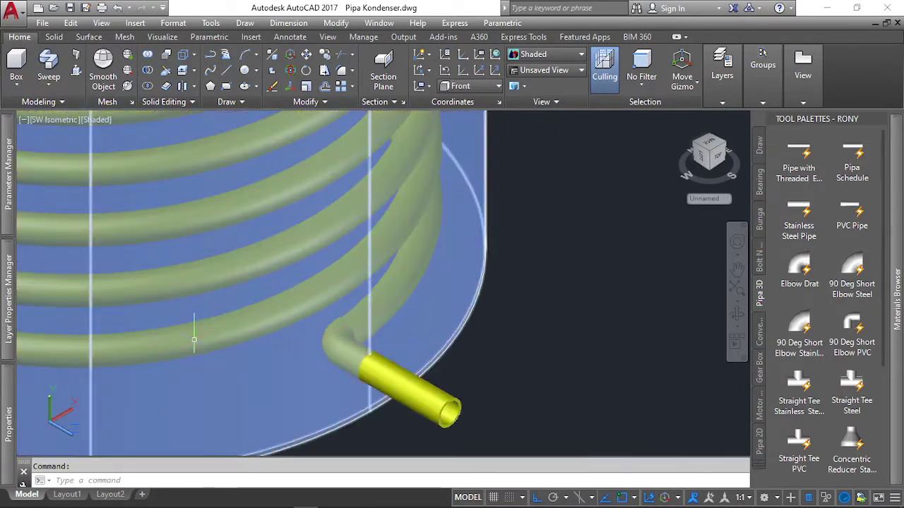
scroll(194, 340, down, 3)
scroll(282, 365, down, 2)
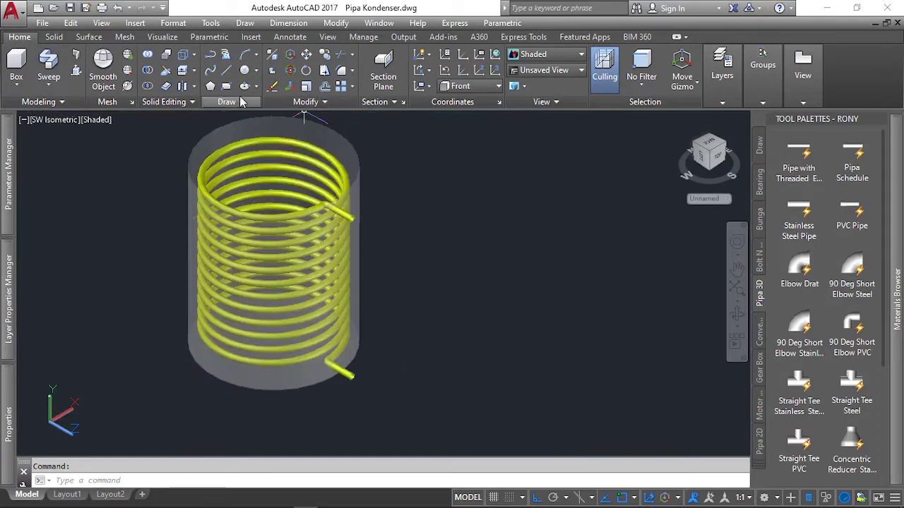
click(229, 103)
click(171, 120)
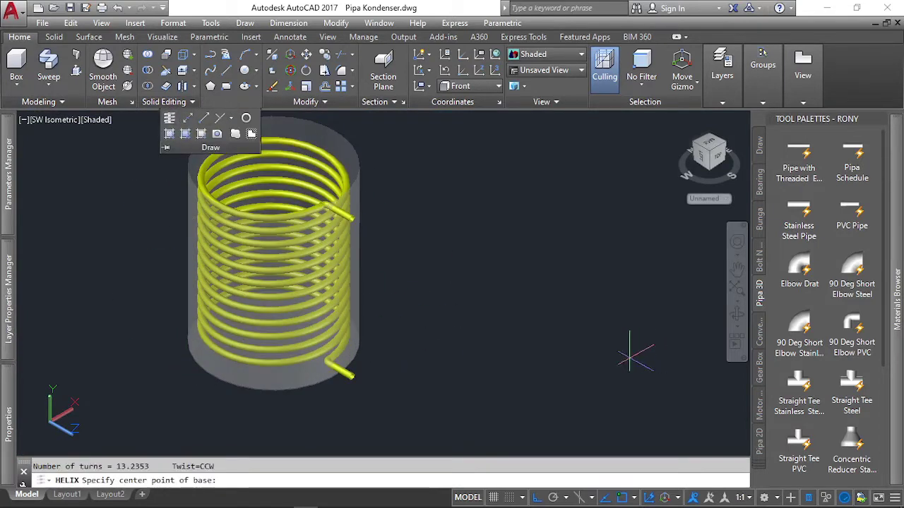
click(536, 318)
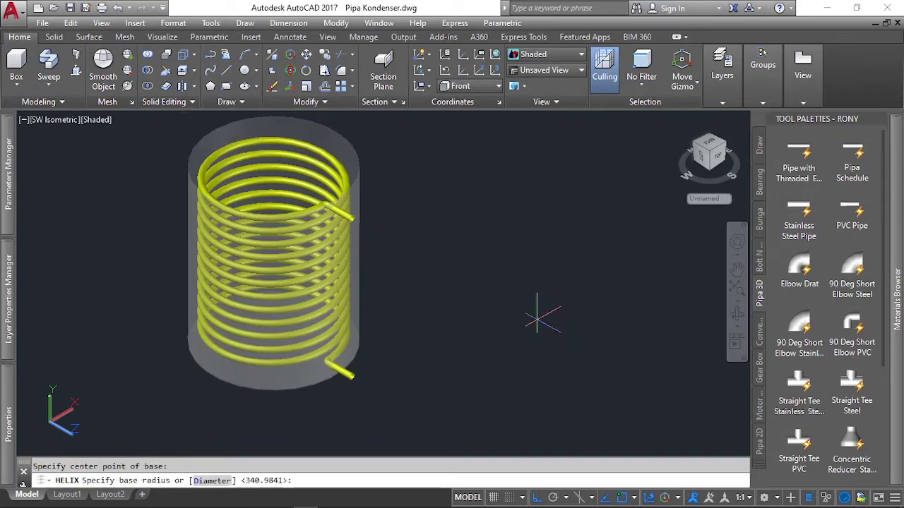
click(574, 319)
key(Return)
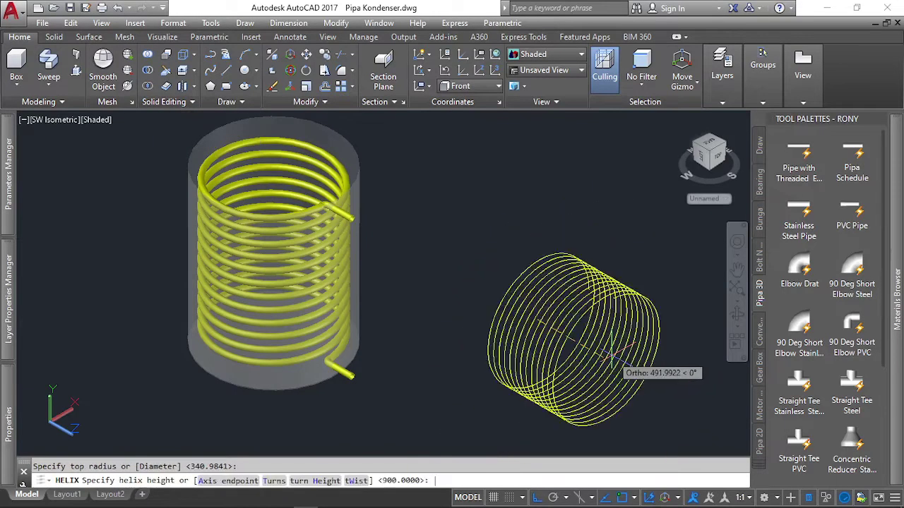
scroll(549, 211, down, 2)
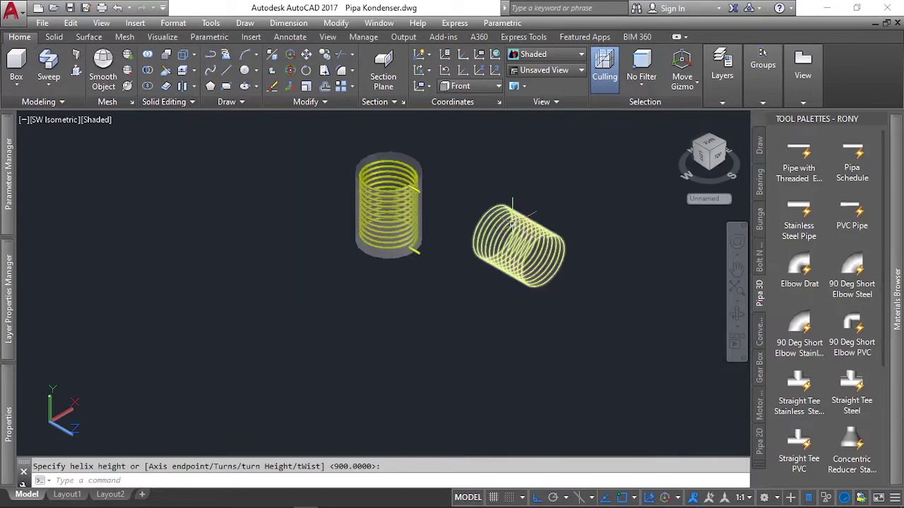
scroll(536, 233, up, 2)
click(536, 233)
click(558, 257)
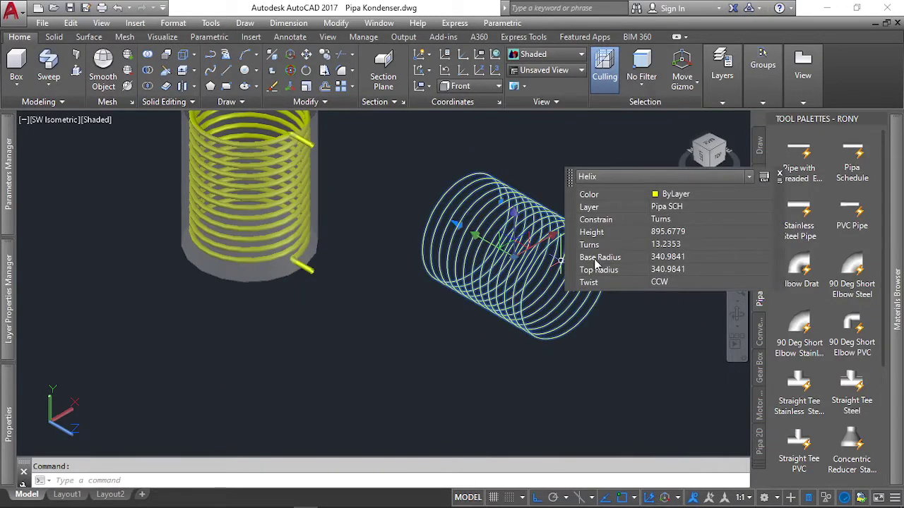
click(696, 245)
text(12)
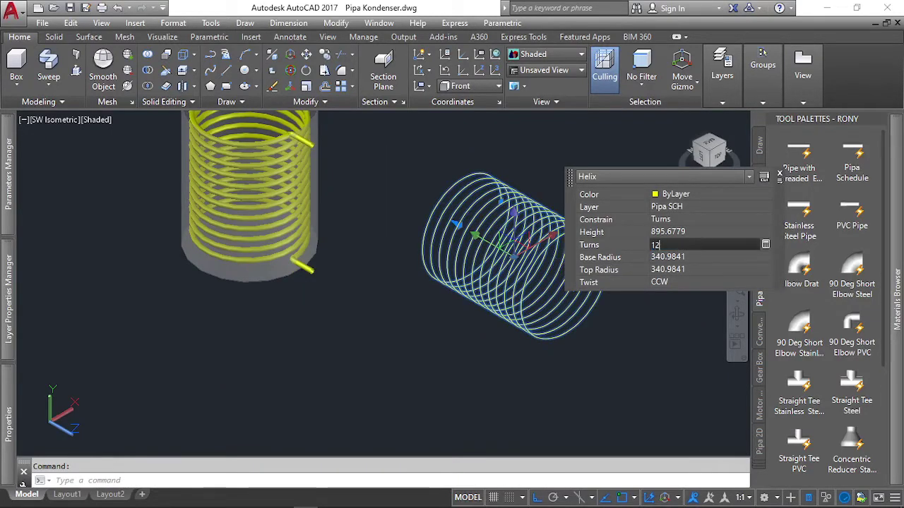
key(Tab)
scroll(431, 205, down, 2)
scroll(431, 204, up, 3)
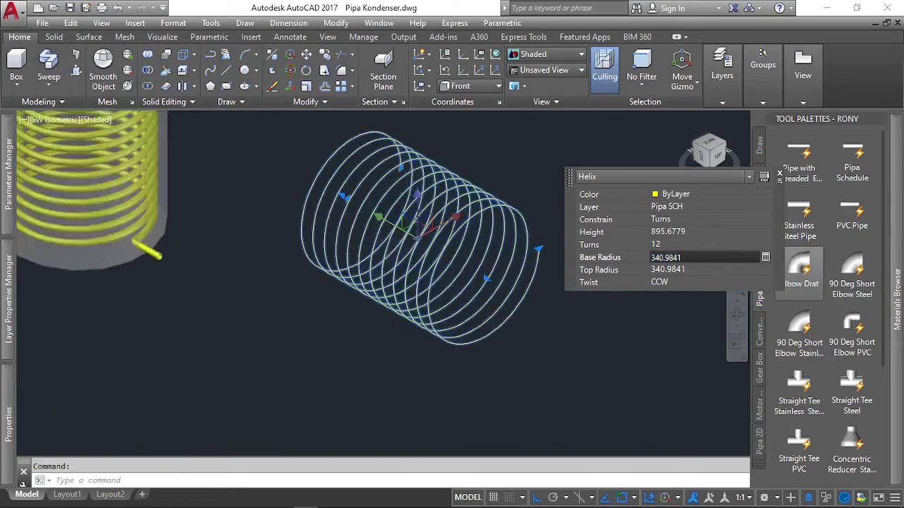
scroll(470, 201, up, 2)
scroll(543, 325, down, 5)
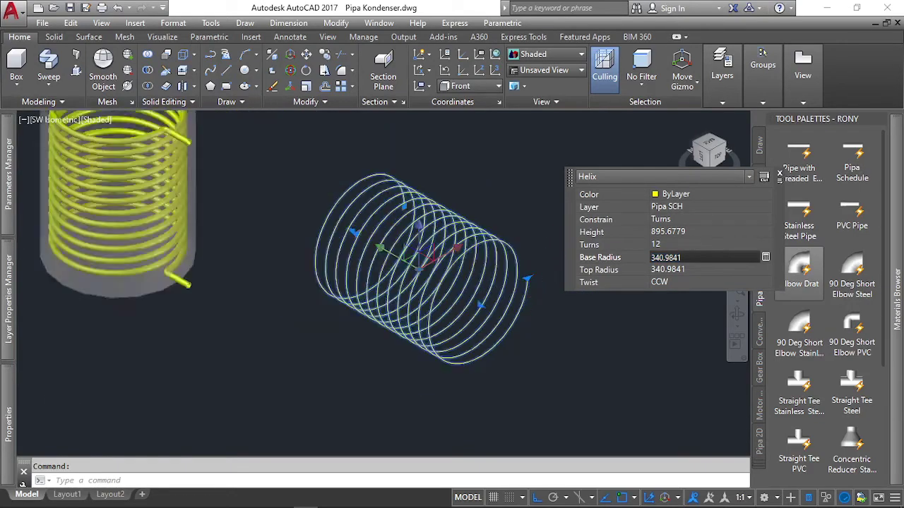
scroll(422, 357, up, 5)
scroll(409, 282, up, 3)
scroll(374, 318, down, 5)
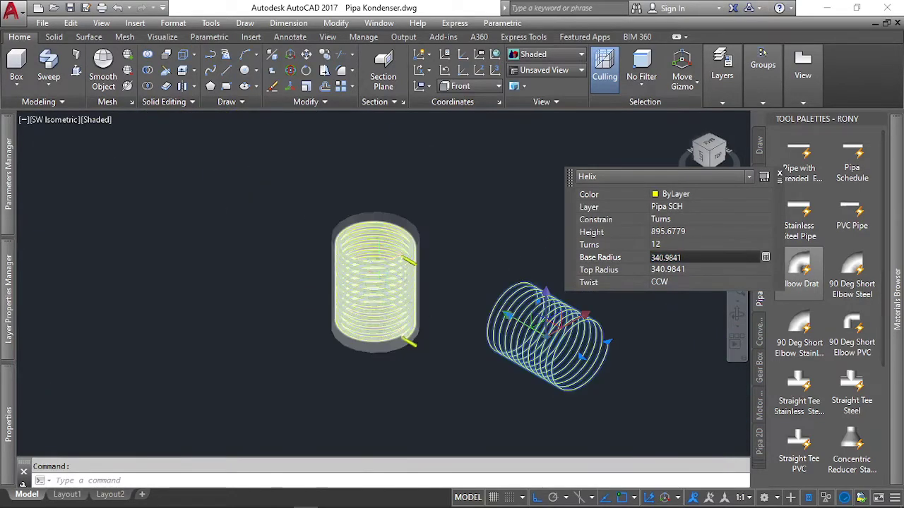
scroll(406, 345, up, 3)
scroll(285, 317, down, 2)
scroll(286, 317, down, 2)
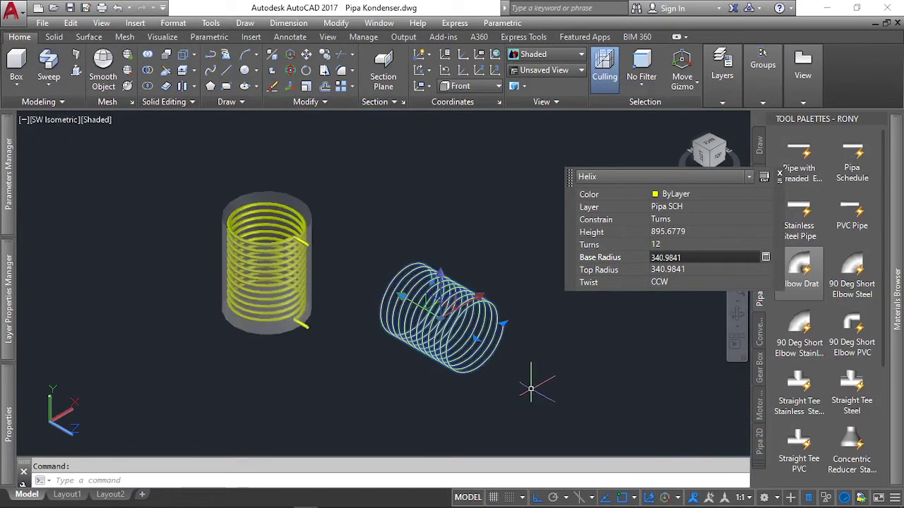
scroll(530, 383, up, 3)
click(510, 397)
click(463, 324)
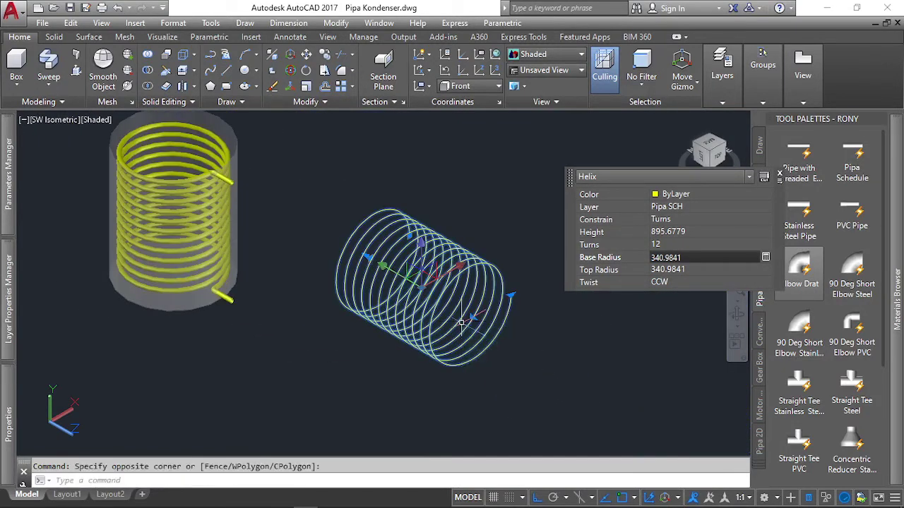
key(Delete)
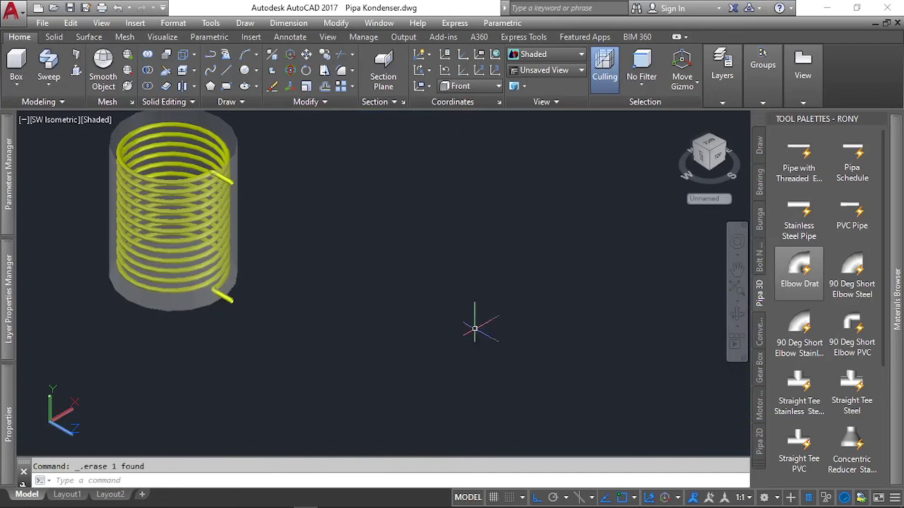
scroll(429, 297, down, 2)
scroll(433, 302, up, 2)
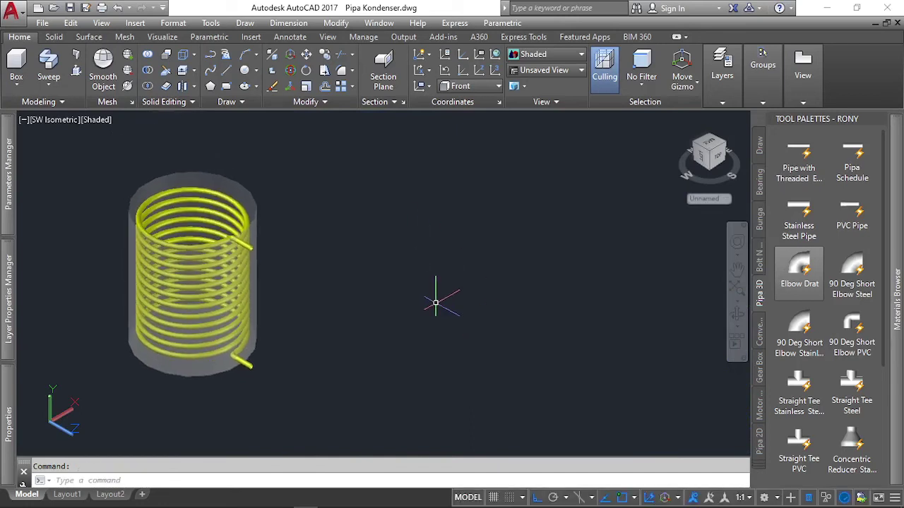